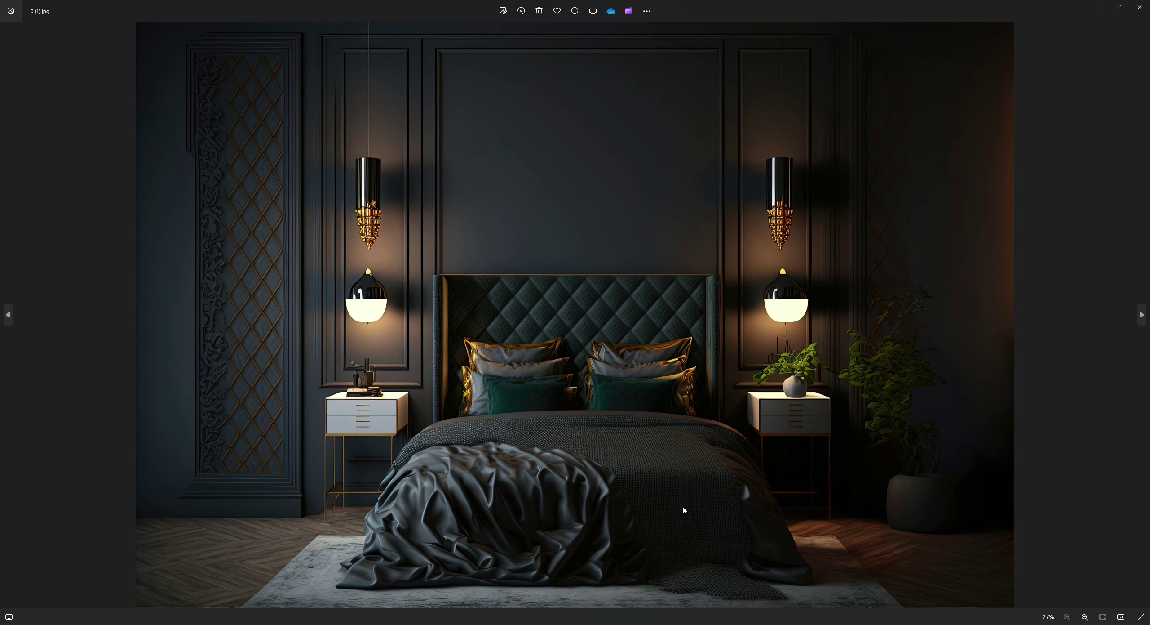
Step: Browse the bedroom reference photos, examining the bedding, pillows and fabric folds in each one
{"action": "scroll", "coordinate": [639, 496], "scroll_direction": "up", "scroll_amount": 3}
{"action": "left_click_drag", "start_coordinate": [647, 506], "coordinate": [690, 341]}
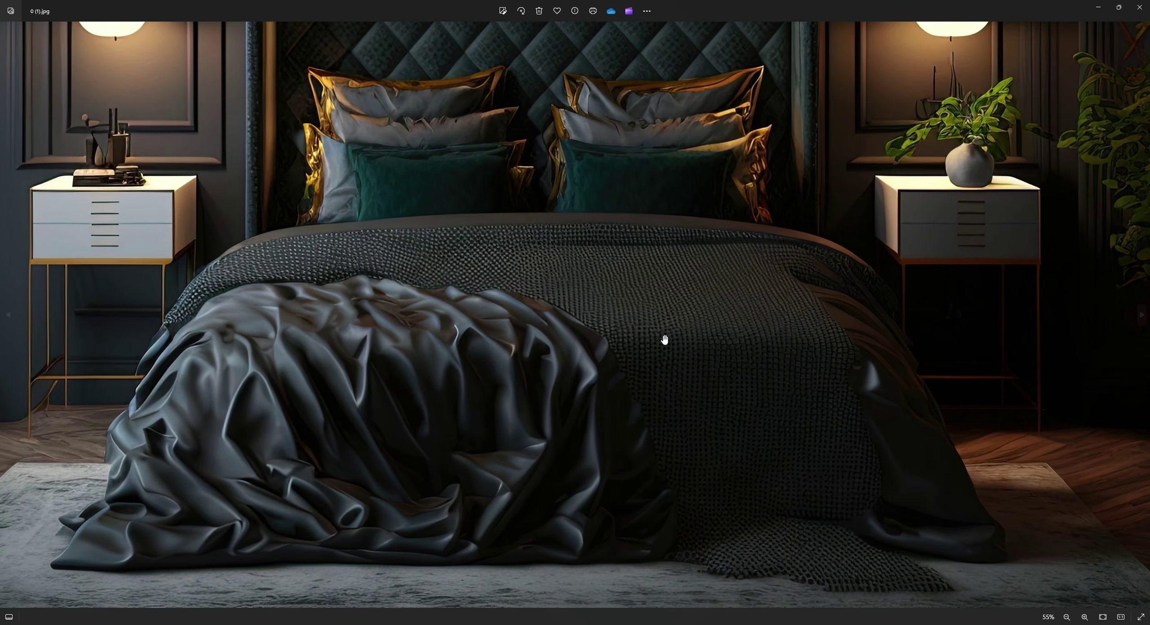
{"action": "scroll", "coordinate": [352, 318], "scroll_direction": "down", "scroll_amount": 3}
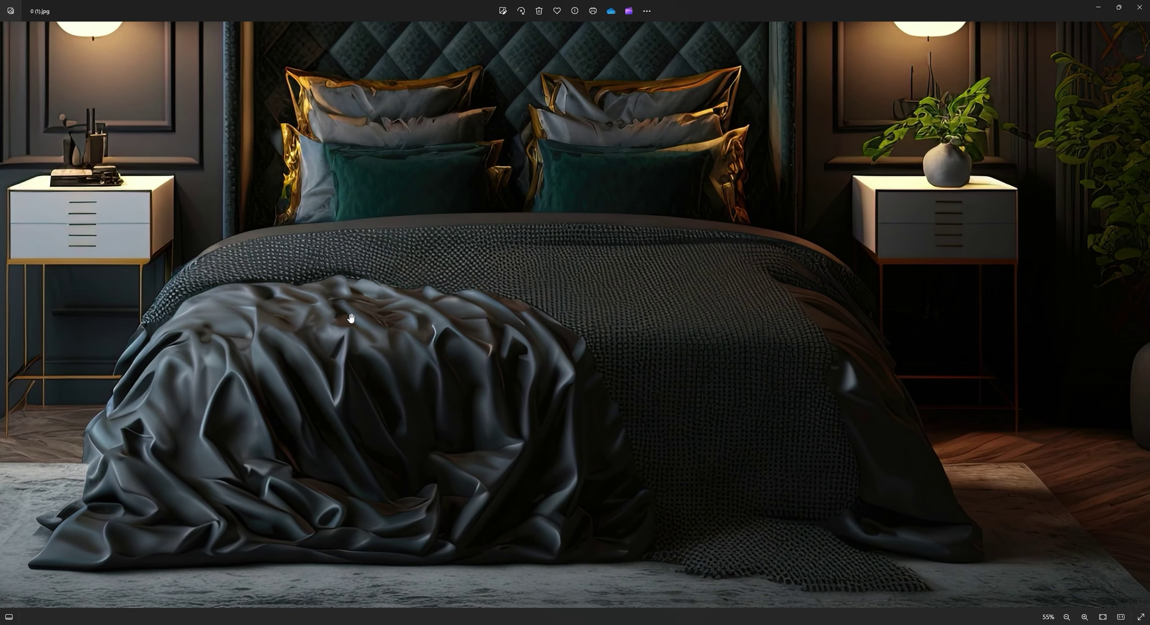
{"action": "key", "text": "Right"}
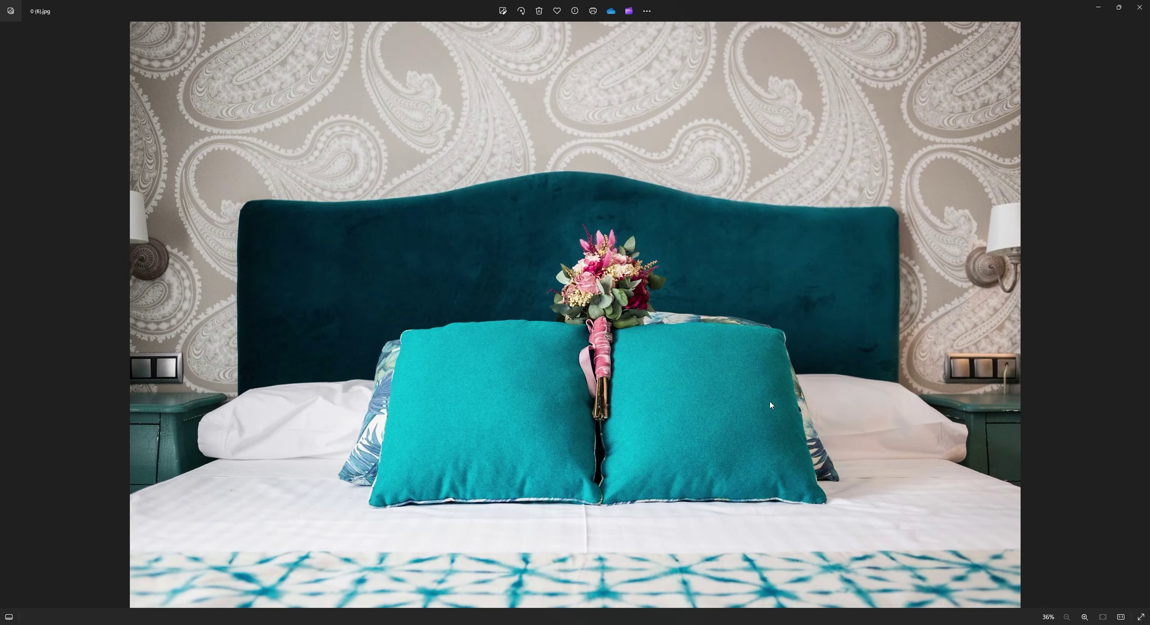
{"action": "key", "text": "Right"}
{"action": "key", "text": "Right"}
{"action": "key", "text": "Left"}
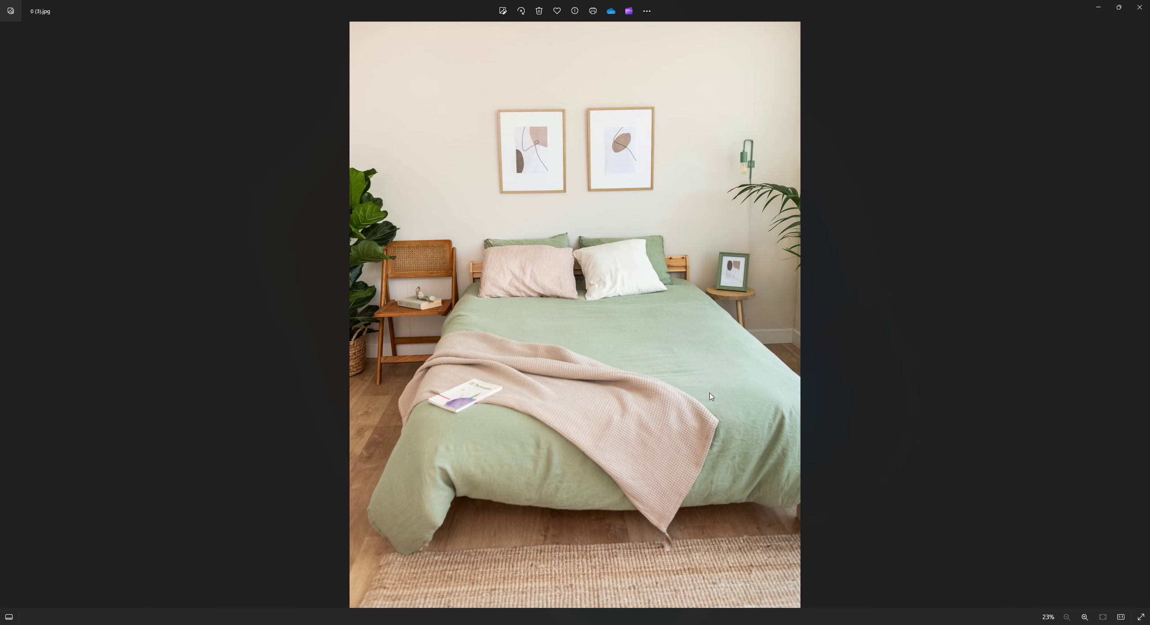
{"action": "key", "text": "Left"}
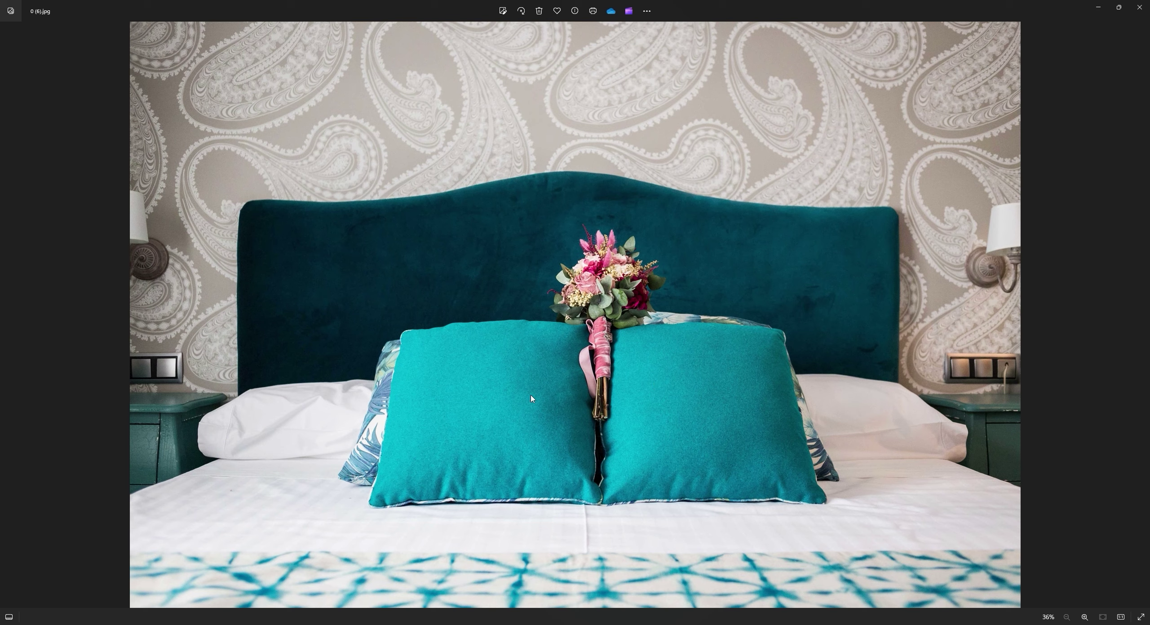
{"action": "key", "text": "Right"}
{"action": "key", "text": "Left"}
{"action": "key", "text": "Left"}
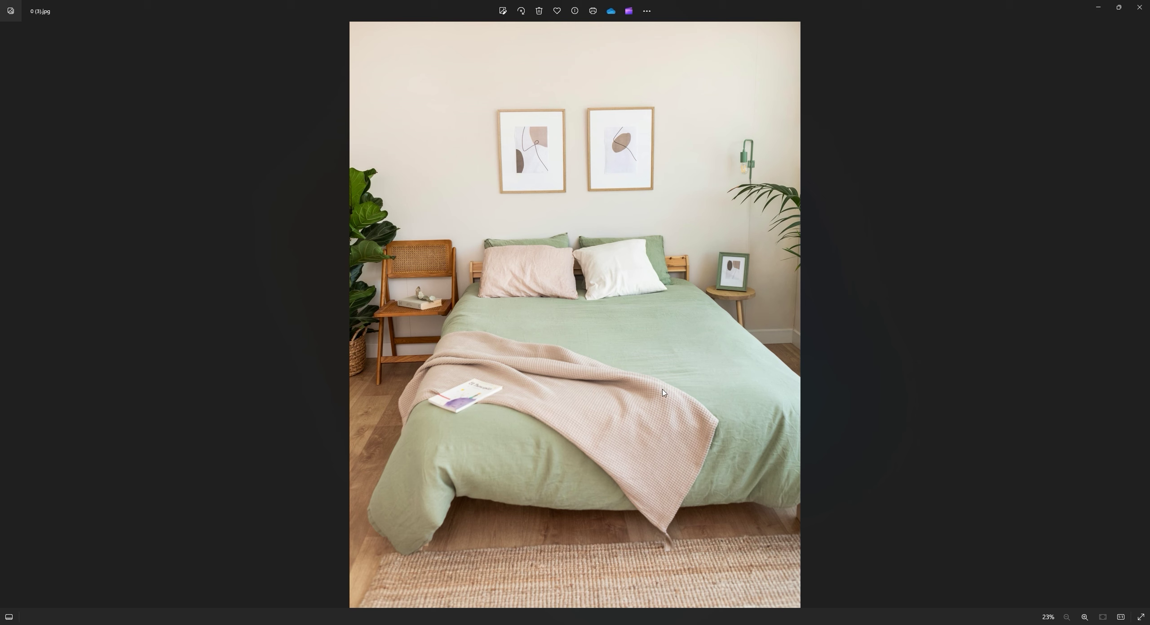
{"action": "key", "text": "Left"}
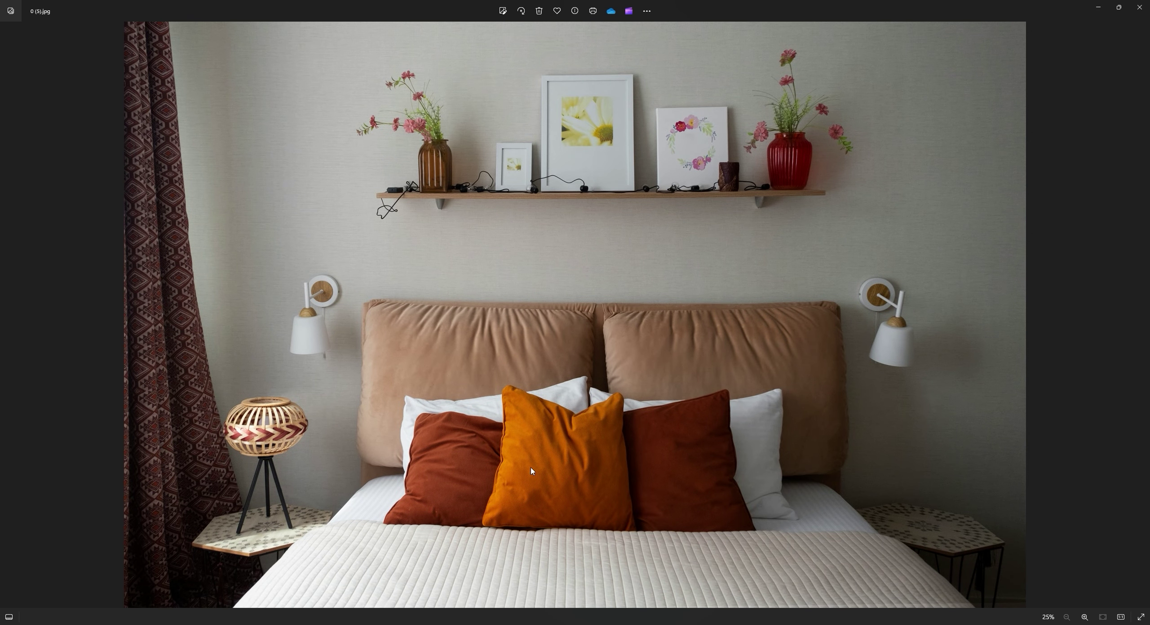
{"action": "key", "text": "Left"}
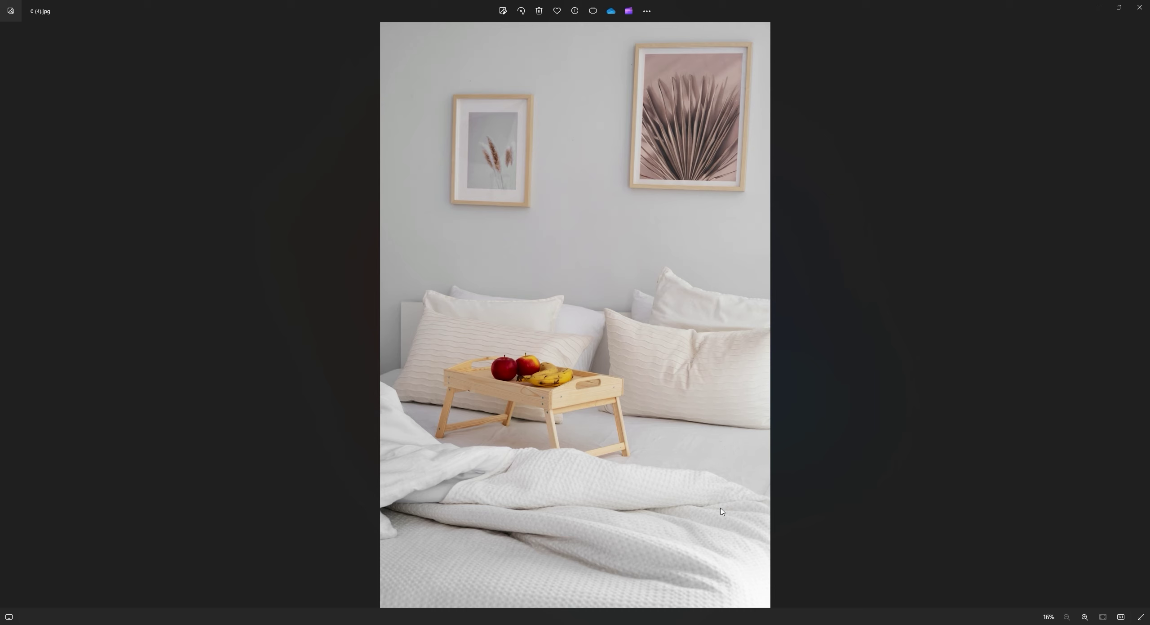
{"action": "key", "text": "Left"}
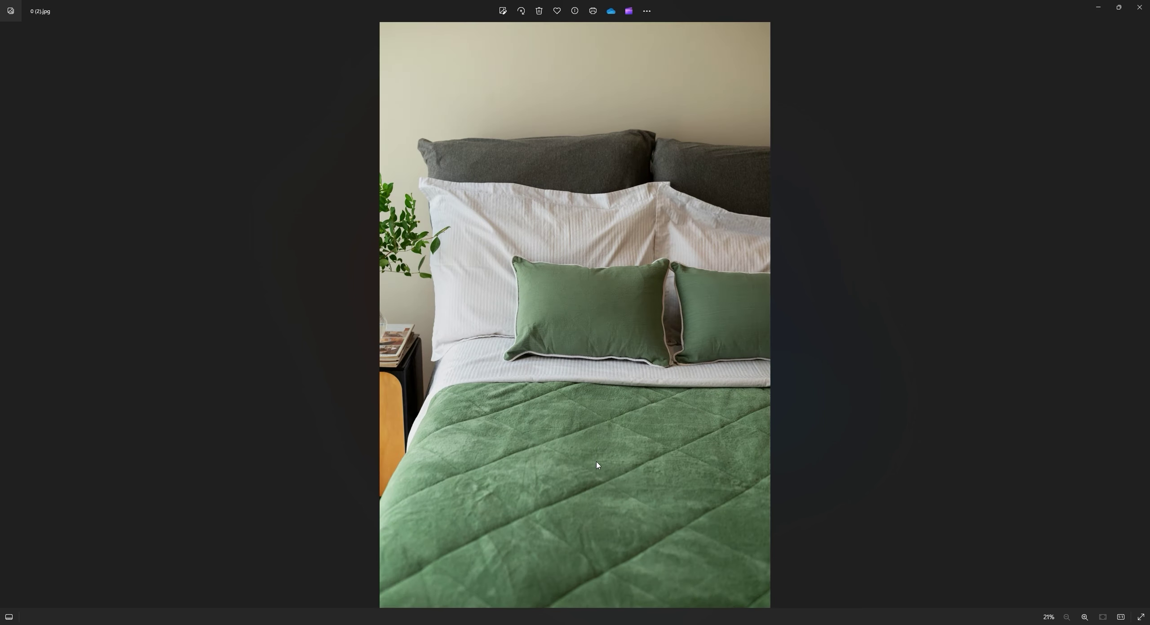
{"action": "key", "text": "Left"}
{"action": "key", "text": "Left"}
{"action": "key", "text": "Left"}
{"action": "key", "text": "Left"}
{"action": "key", "text": "Left"}
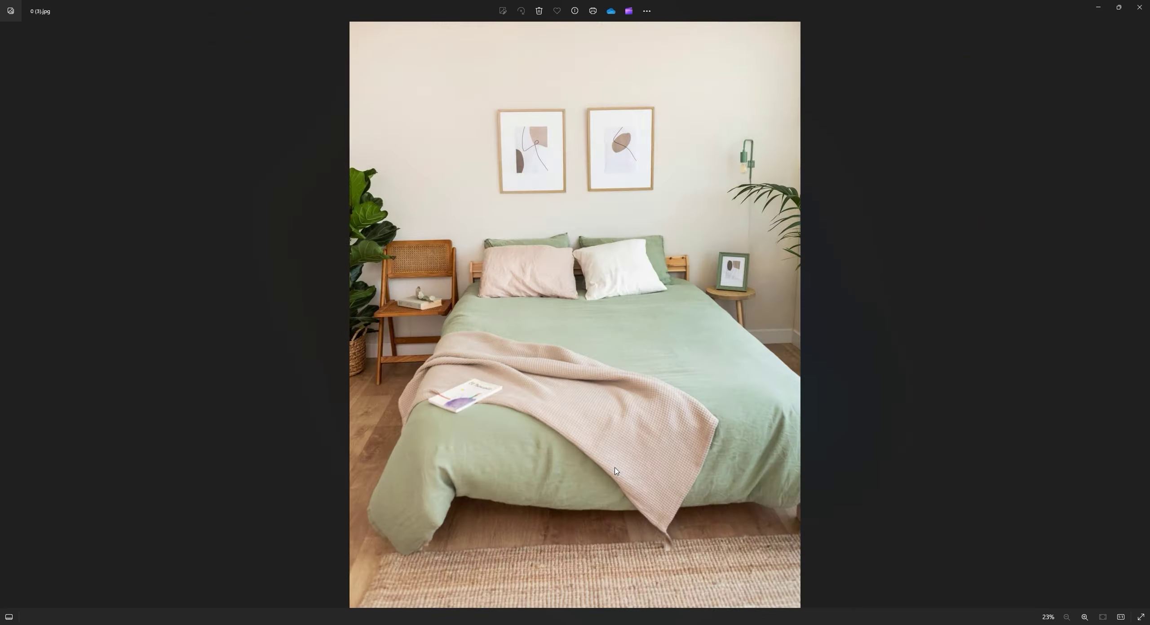
{"action": "key", "text": "Left"}
{"action": "key", "text": "Right"}
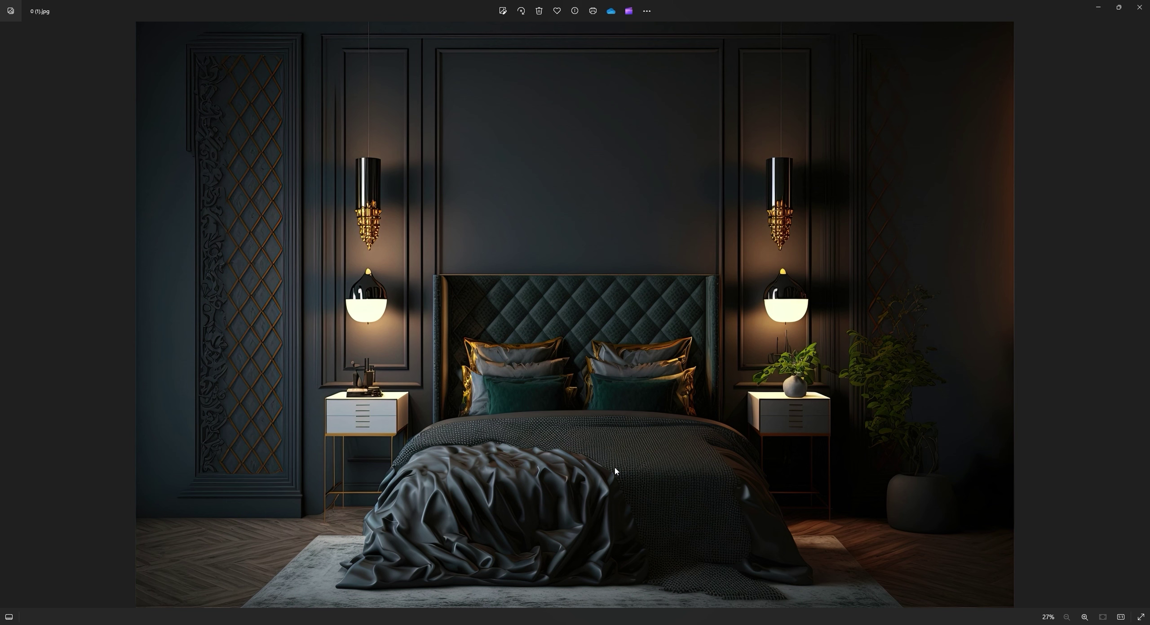
Step: Place the light blue fabric image HERE.png over the bed photo 0 (6).jpg, beside the teal pillow nearest the lamp
{"action": "left_click_drag", "start_coordinate": [89, 122], "coordinate": [357, 288]}
{"action": "left_click_drag", "start_coordinate": [697, 334], "coordinate": [529, 335]}
{"action": "left_click_drag", "start_coordinate": [476, 348], "coordinate": [874, 347]}
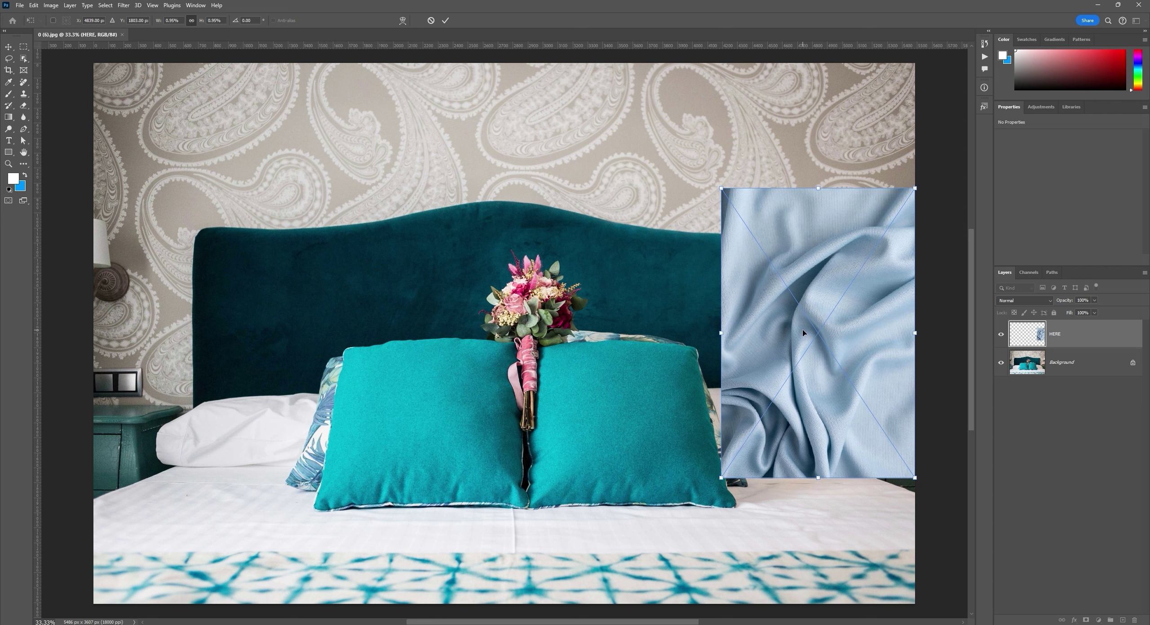
{"action": "key", "text": "Return"}
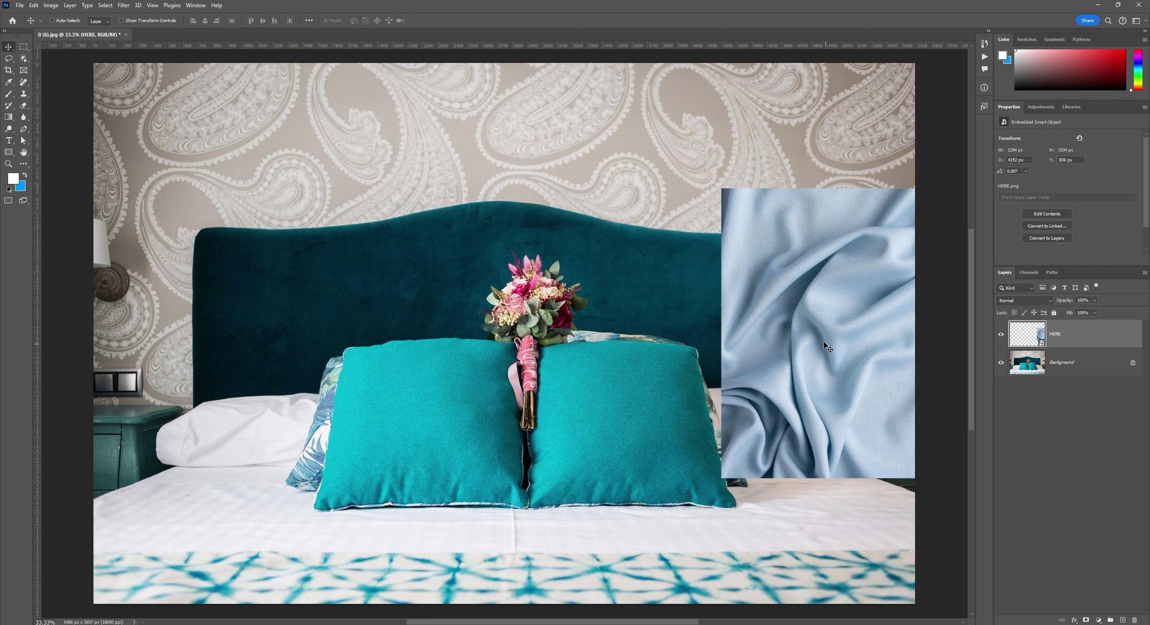
{"action": "left_click_drag", "start_coordinate": [811, 346], "coordinate": [796, 435]}
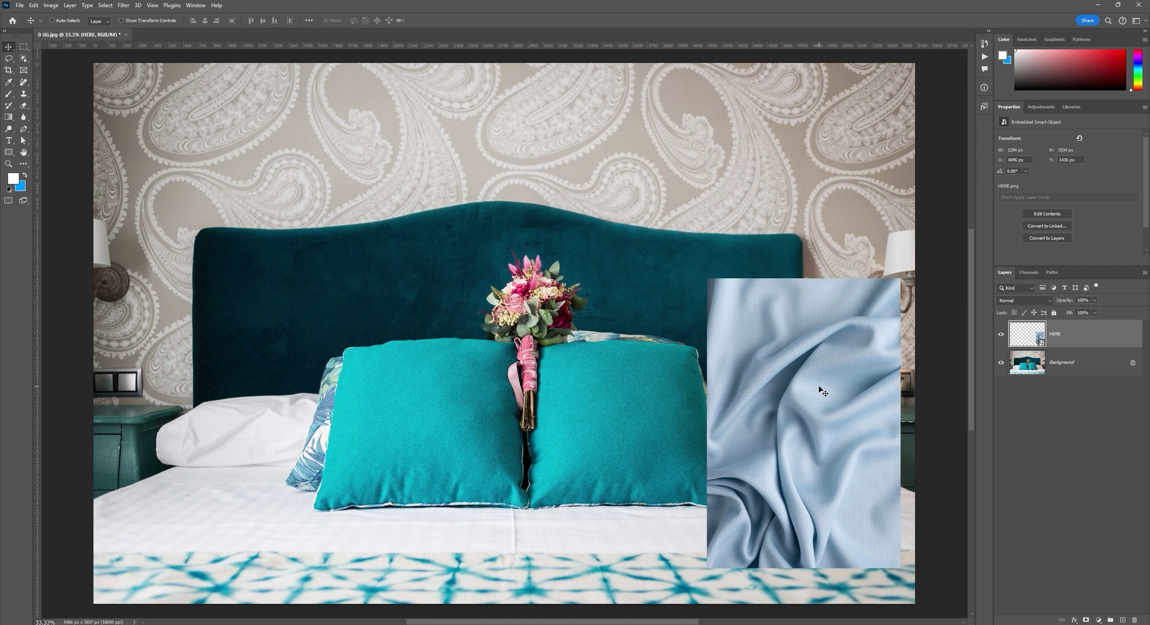
Step: Shift the HERE fabric layer sideways to about X 4319 px so it clears the teal pillows
{"action": "left_click_drag", "start_coordinate": [688, 408], "coordinate": [733, 361]}
{"action": "key", "text": "z"}
{"action": "left_click", "coordinate": [1078, 364]}
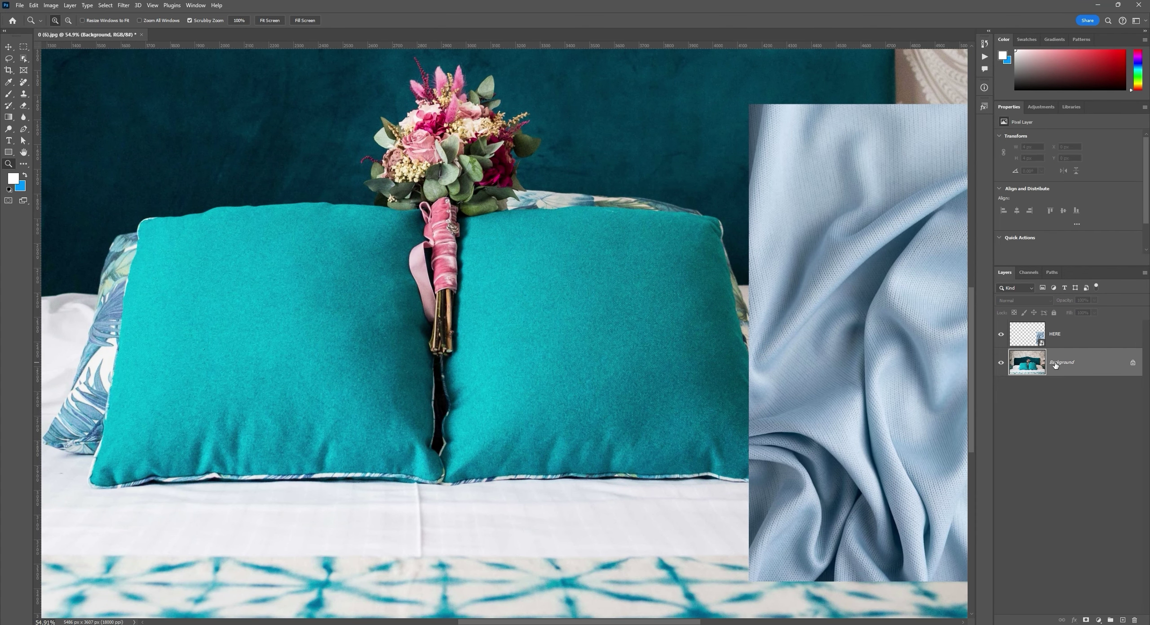
{"action": "left_click", "coordinate": [24, 59]}
{"action": "right_click", "coordinate": [24, 59]}
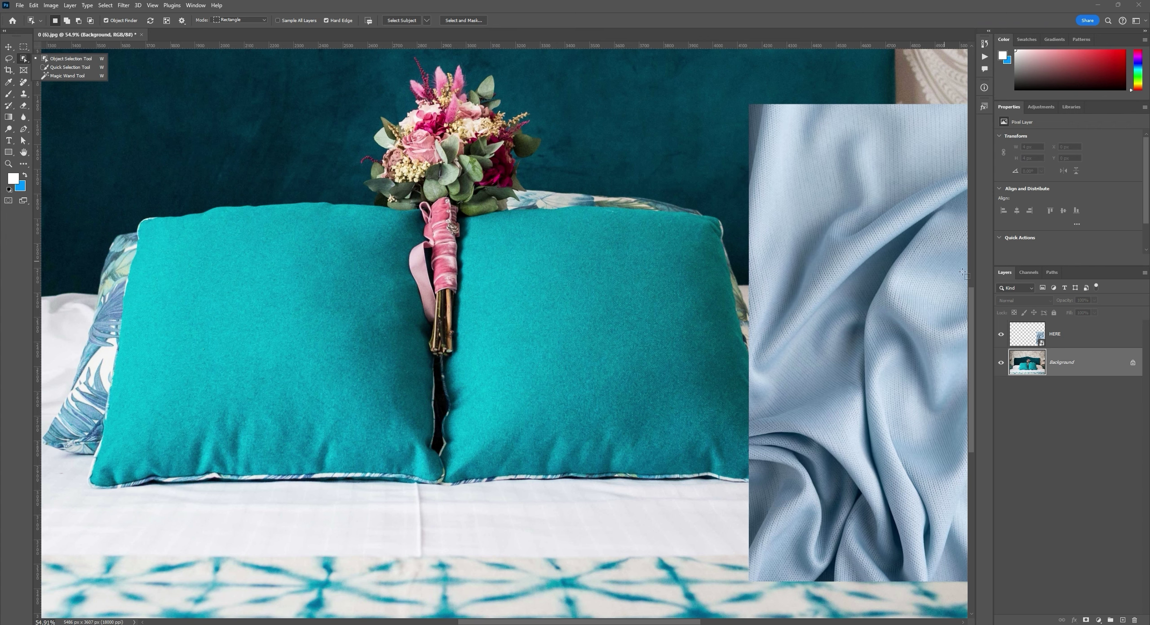
{"action": "left_click", "coordinate": [1078, 333]}
{"action": "key", "text": "v"}
{"action": "left_click_drag", "start_coordinate": [829, 381], "coordinate": [873, 382]}
Step: Select both teal pillows on the Background layer with the Object Selection tool and copy them to a new layer
{"action": "left_click", "coordinate": [1076, 355]}
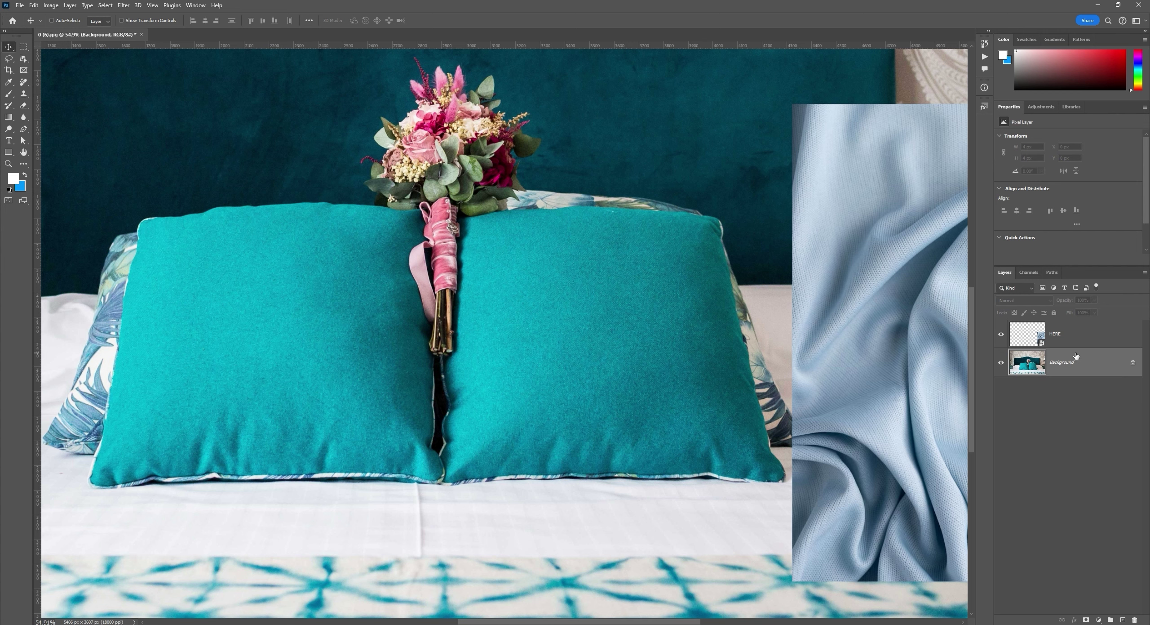
{"action": "left_click", "coordinate": [24, 58]}
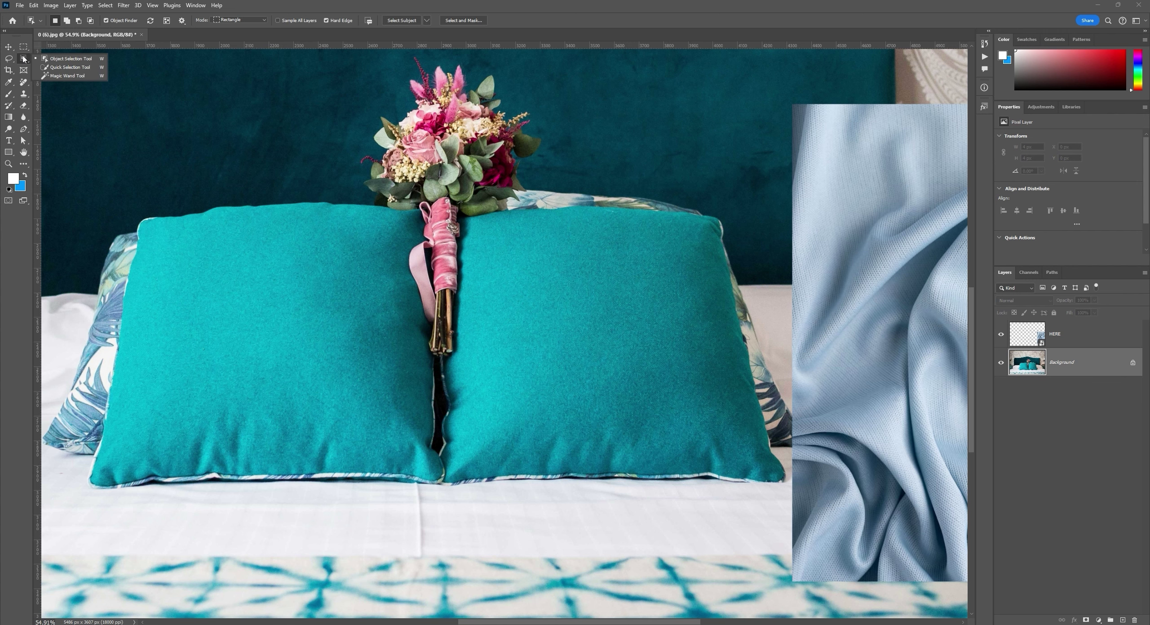
{"action": "left_click", "coordinate": [77, 61]}
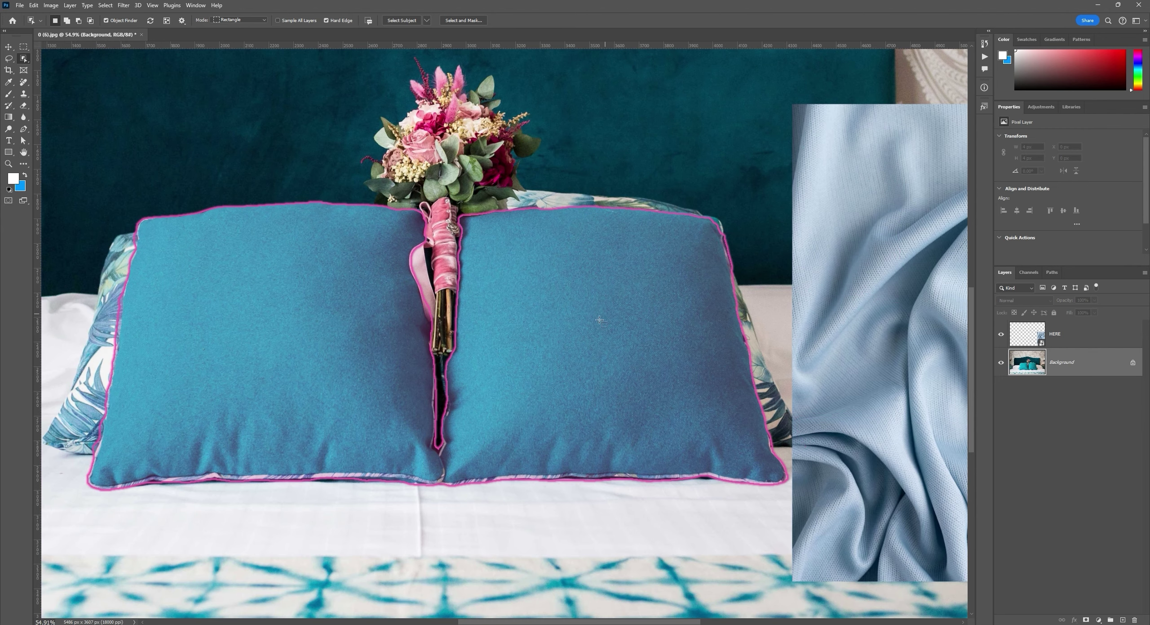
{"action": "left_click", "coordinate": [440, 462]}
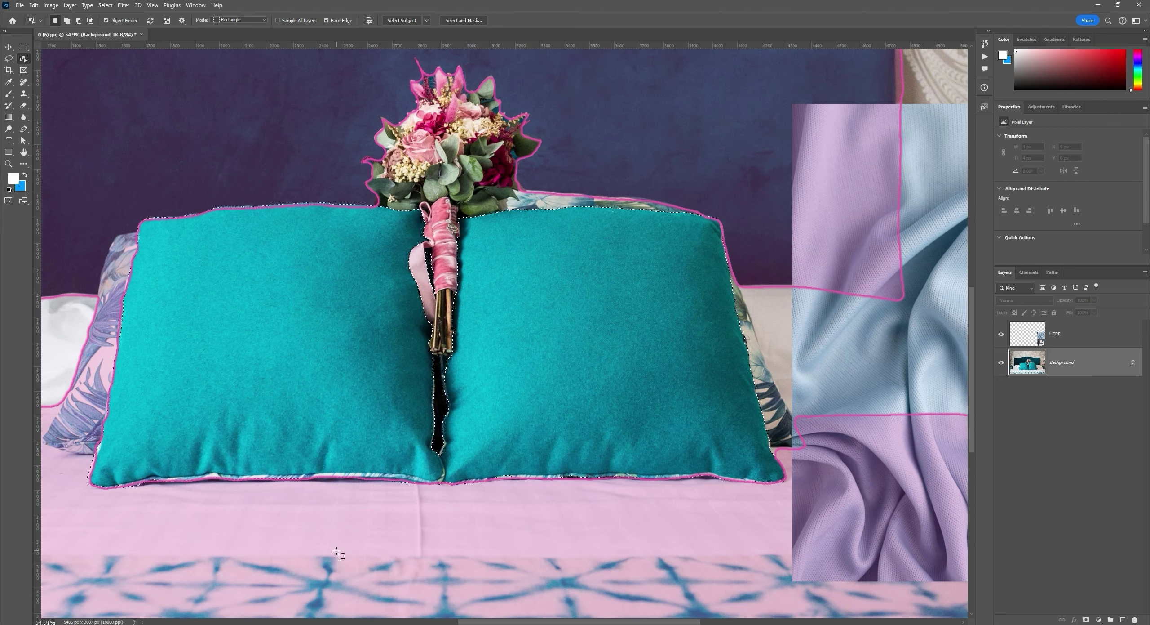
{"action": "left_click", "coordinate": [11, 47]}
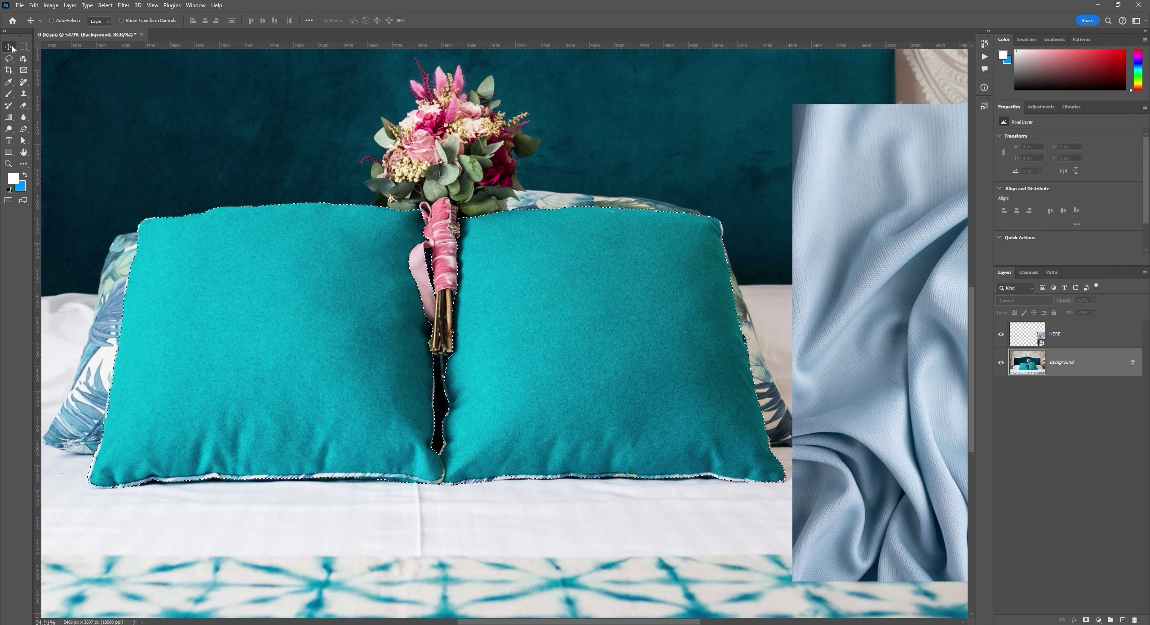
{"action": "left_click_drag", "start_coordinate": [319, 265], "coordinate": [360, 266]}
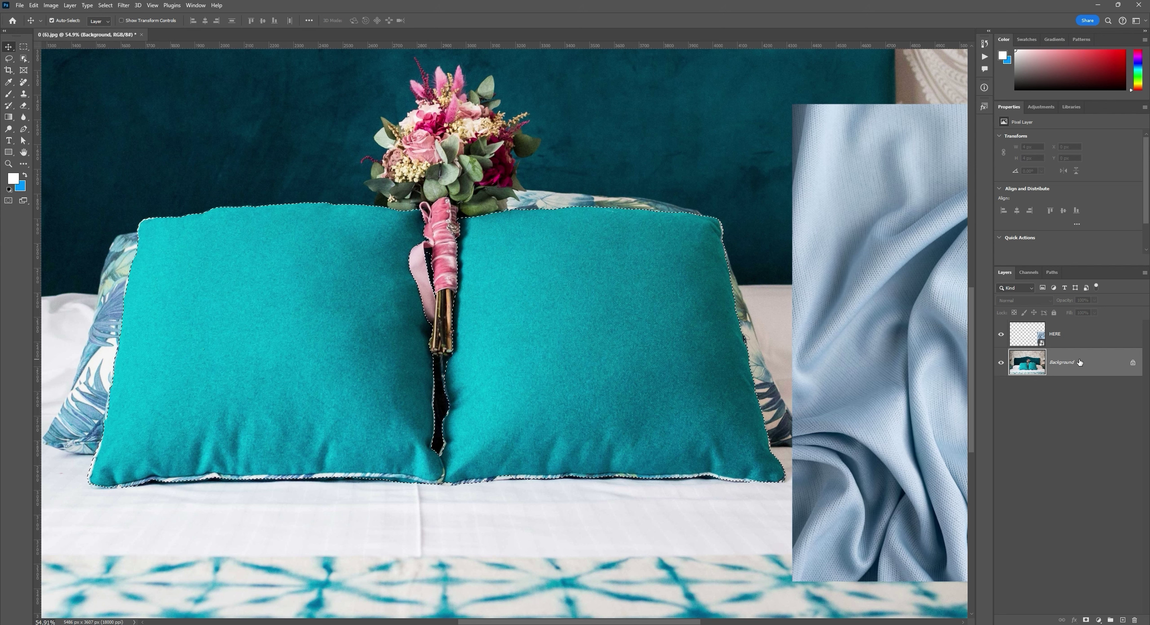
{"action": "key", "text": "ctrl+j"}
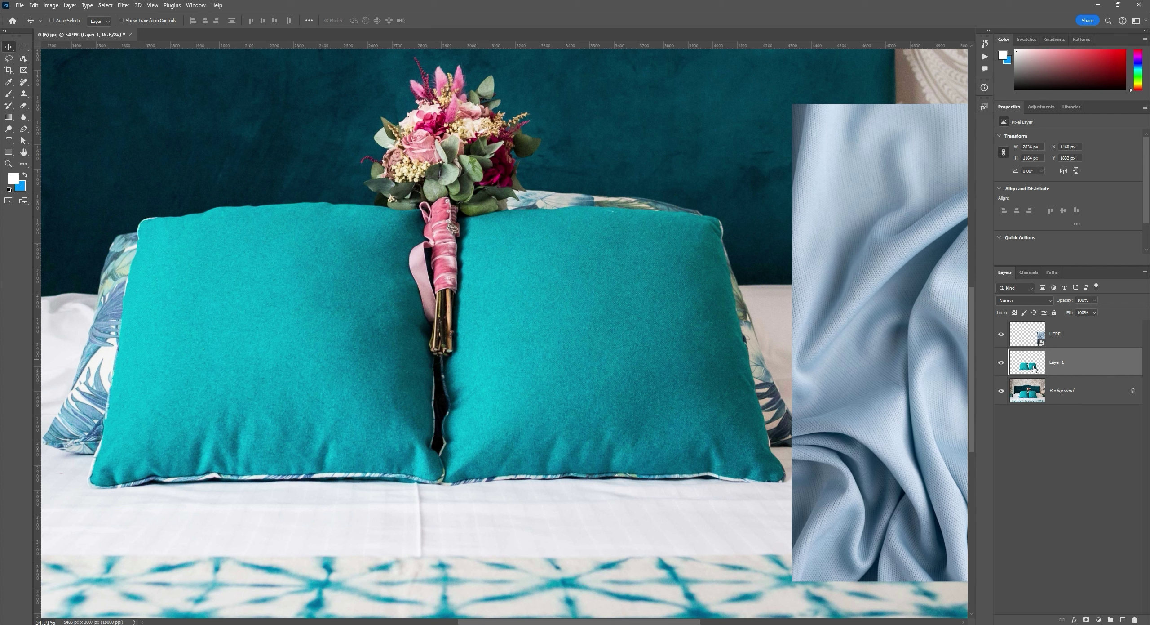
Step: Check the copied pillow layer by toggling its visibility and trying a move, undoing the move
{"action": "left_click", "coordinate": [1000, 367]}
{"action": "left_click", "coordinate": [999, 366]}
{"action": "left_click_drag", "start_coordinate": [575, 293], "coordinate": [534, 415]}
{"action": "key", "text": "ctrl+z"}
Step: Add a Hue/Saturation adjustment clipped to the pillow layer, with hue about -28 and saturation +13
{"action": "left_click", "coordinate": [1099, 619]}
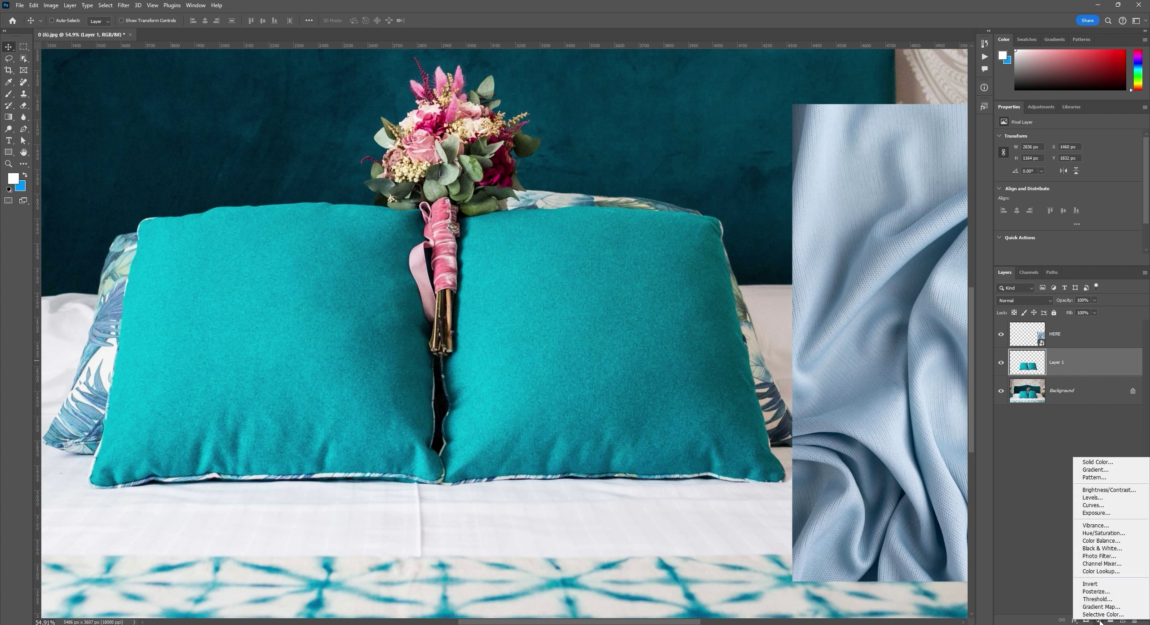
{"action": "left_click", "coordinate": [1101, 535]}
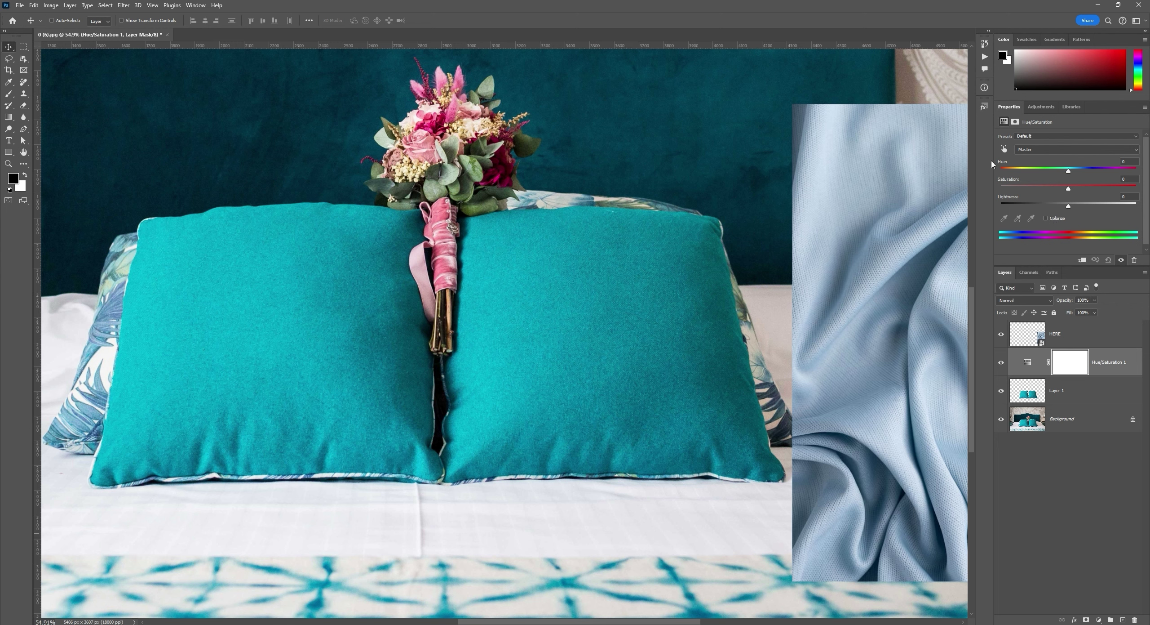
{"action": "left_click_drag", "start_coordinate": [1068, 176], "coordinate": [1030, 170]}
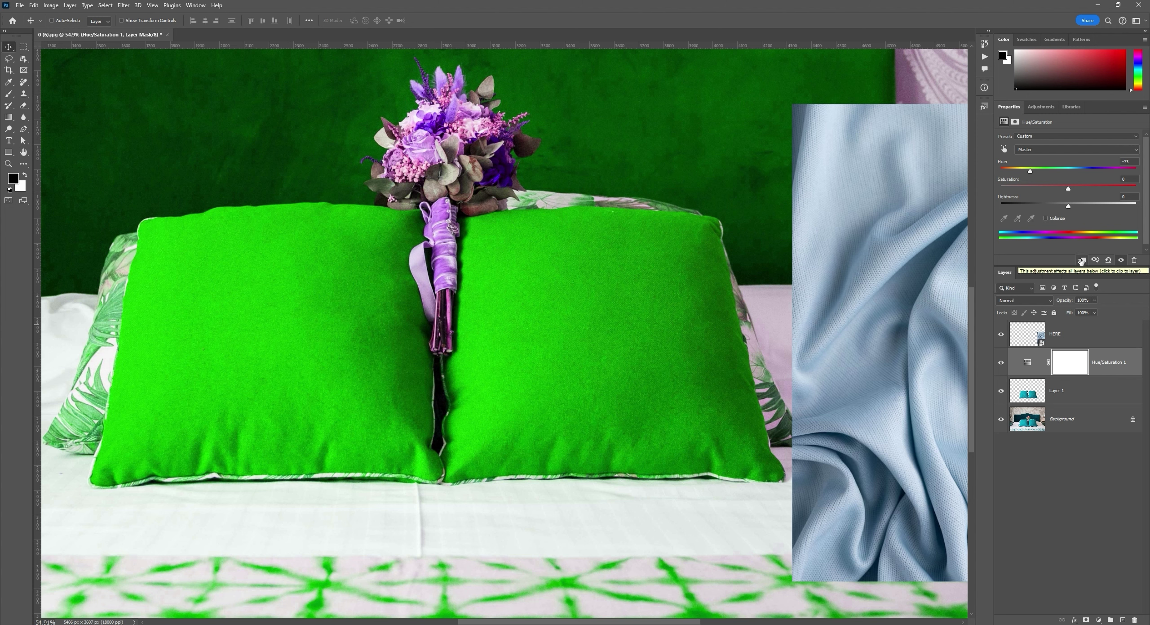
{"action": "left_click", "coordinate": [1030, 378], "text": "alt"}
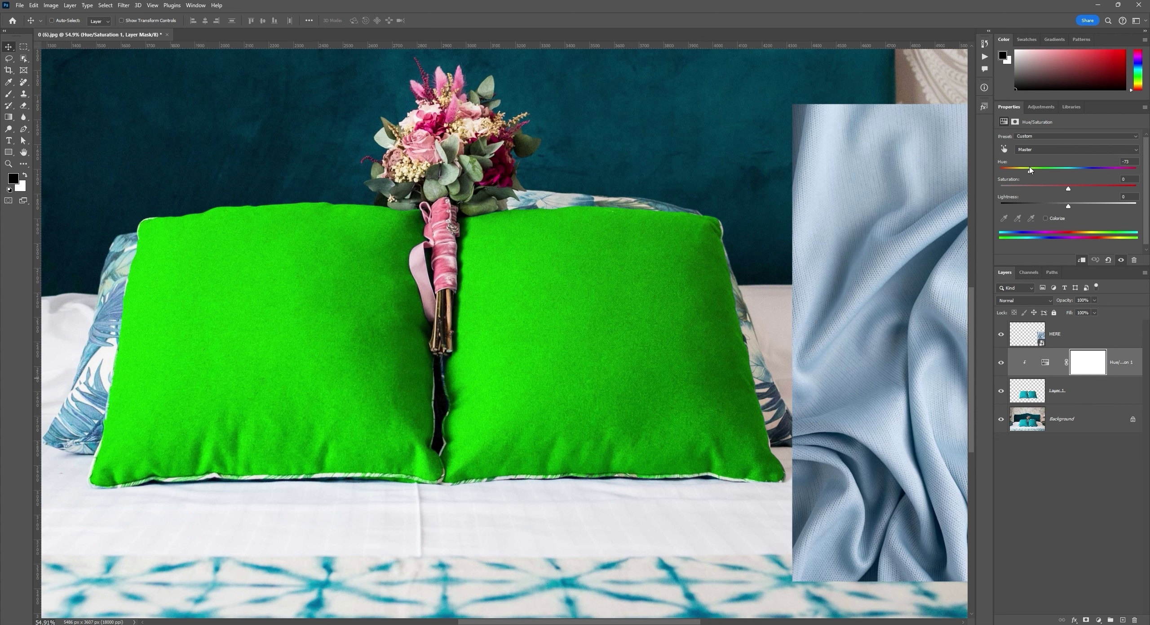
{"action": "left_click_drag", "start_coordinate": [1030, 171], "coordinate": [1080, 192]}
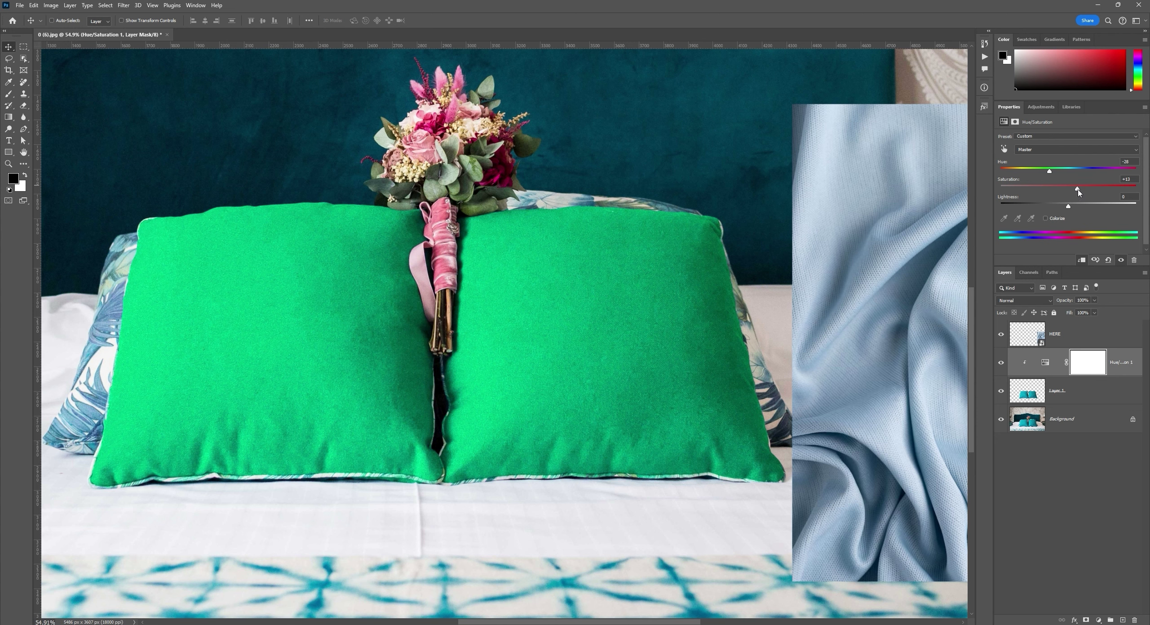
Step: Move the HERE fabric over the adjacent pillow and set the pillow adjustment to hue -7 and saturation +6
{"action": "left_click", "coordinate": [1080, 336]}
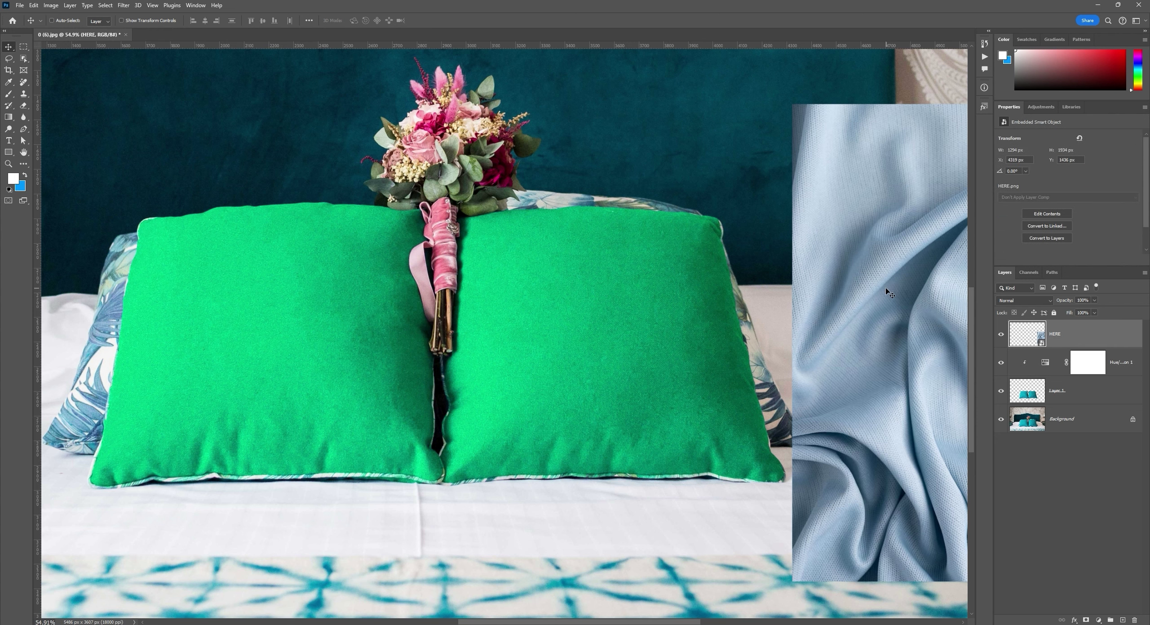
{"action": "left_click_drag", "start_coordinate": [885, 288], "coordinate": [687, 288]}
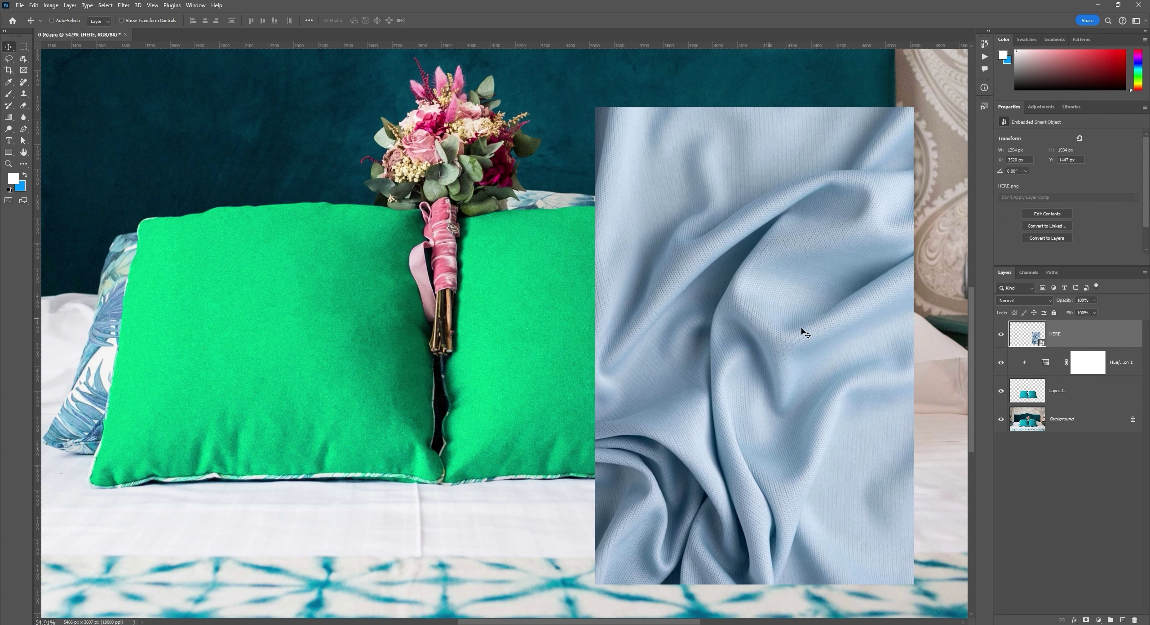
{"action": "left_click", "coordinate": [1050, 365]}
{"action": "left_click_drag", "start_coordinate": [1050, 172], "coordinate": [1073, 187]}
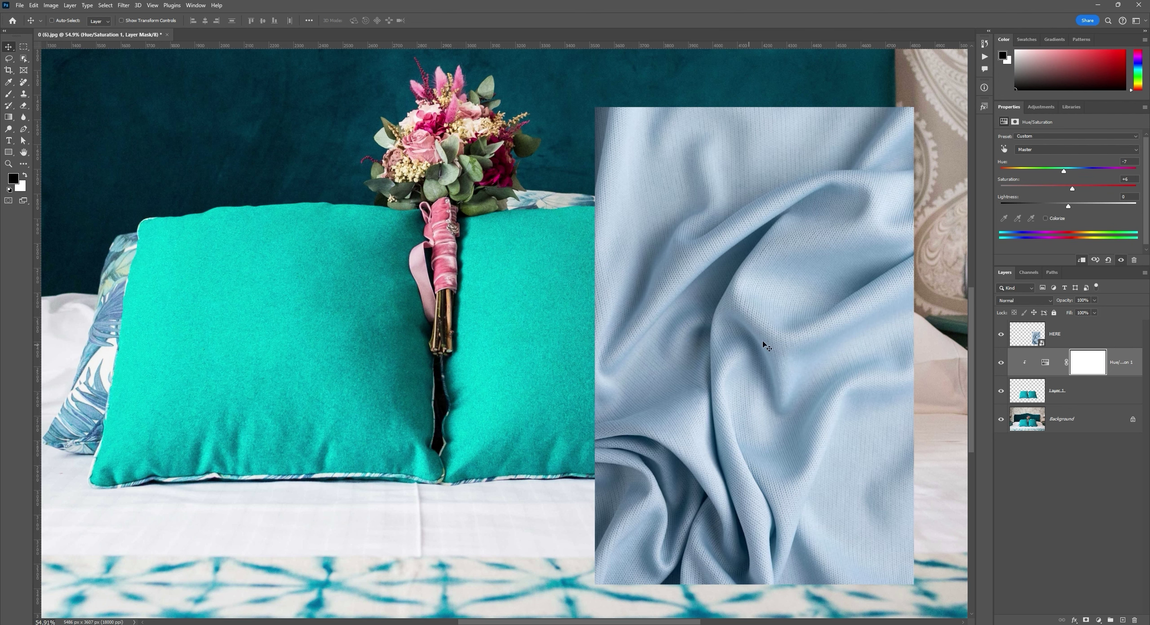
Step: Move the HERE fabric layer back off the pillows to about X 4347 px
{"action": "left_click", "coordinate": [1009, 333]}
{"action": "left_click_drag", "start_coordinate": [751, 315], "coordinate": [919, 335]}
{"action": "left_click_drag", "start_coordinate": [841, 369], "coordinate": [873, 368]}
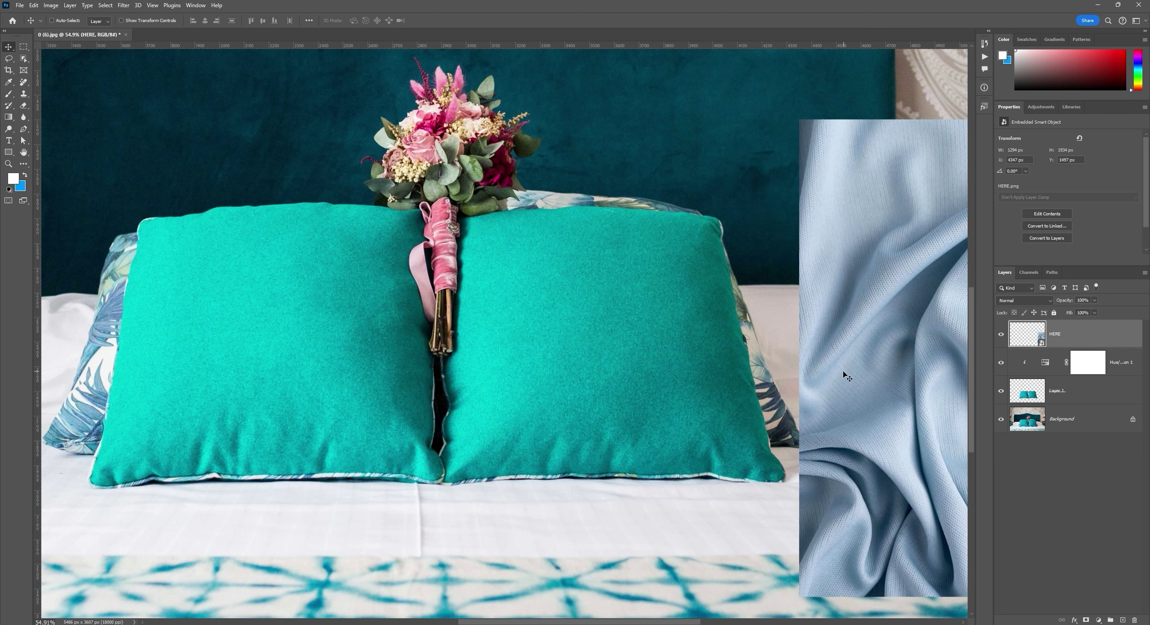
Step: Hide the HERE fabric layer and open the pillows' Hue/Saturation adjustment settings
{"action": "left_click", "coordinate": [1036, 390]}
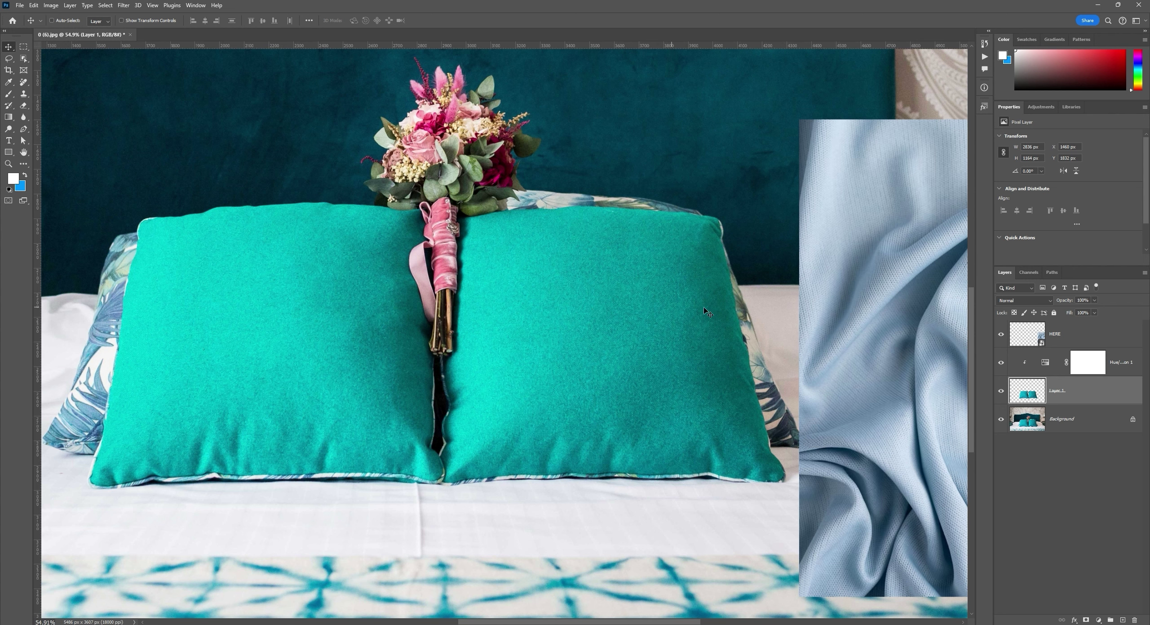
{"action": "left_click", "coordinate": [1001, 334]}
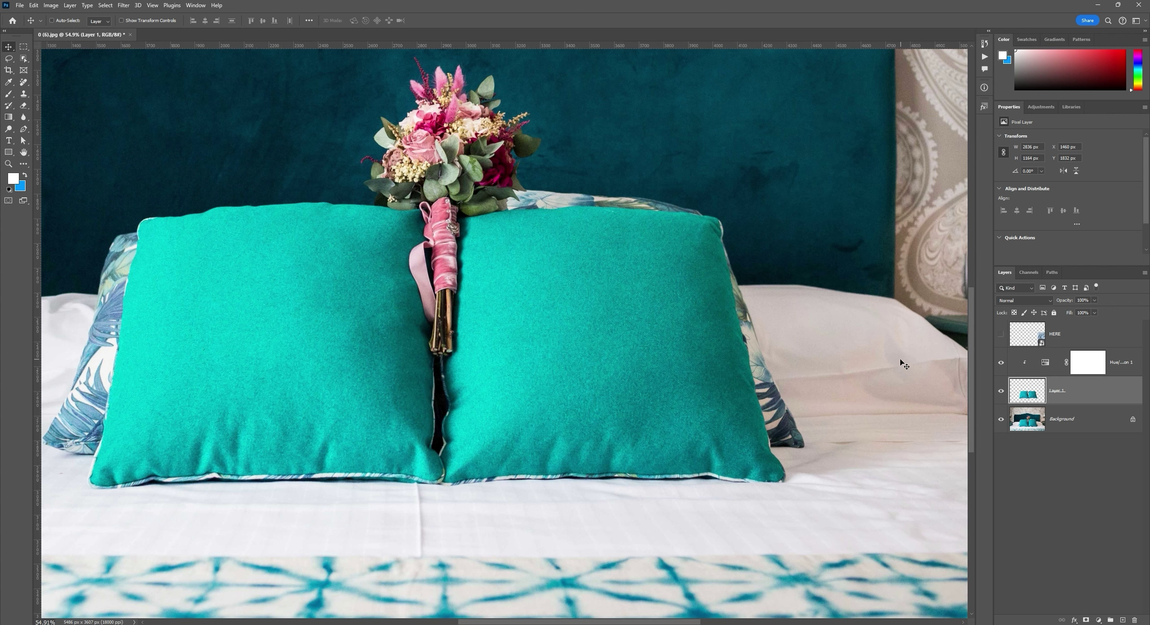
{"action": "left_click", "coordinate": [1047, 367]}
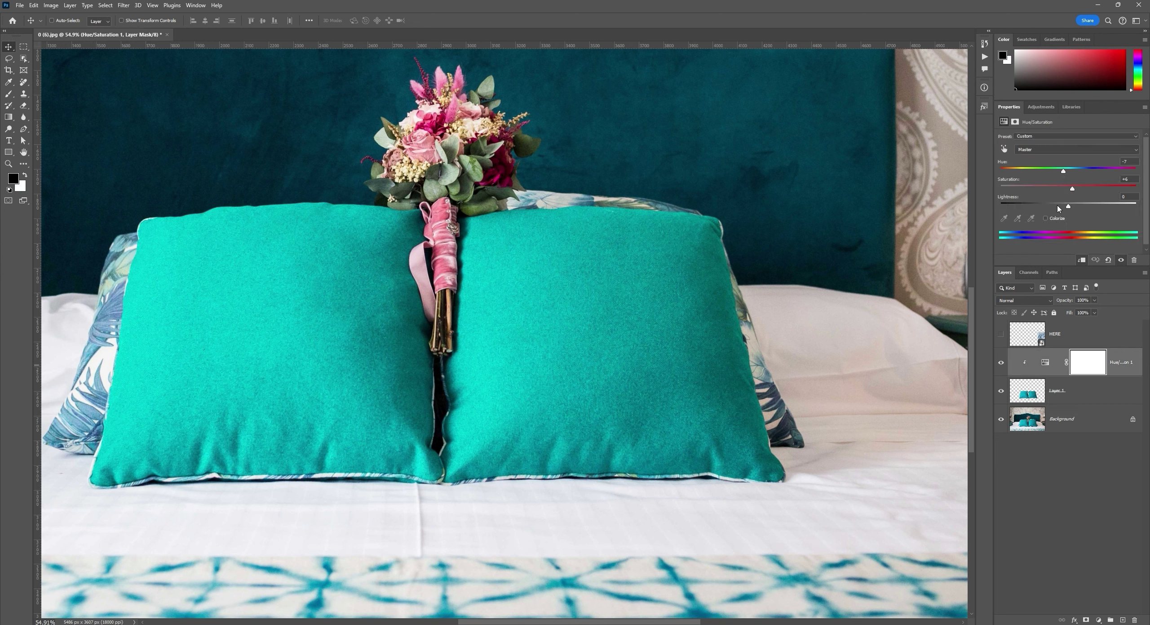
Step: Set the pillow adjustment's hue to about -25, show the HERE fabric layer again and select it
{"action": "mouse_move", "coordinate": [1069, 169]}
{"action": "left_mouse_down"}
{"action": "mouse_move", "coordinate": [1040, 172]}
{"action": "mouse_move", "coordinate": [1059, 174]}
{"action": "mouse_move", "coordinate": [1048, 177]}
{"action": "left_mouse_up"}
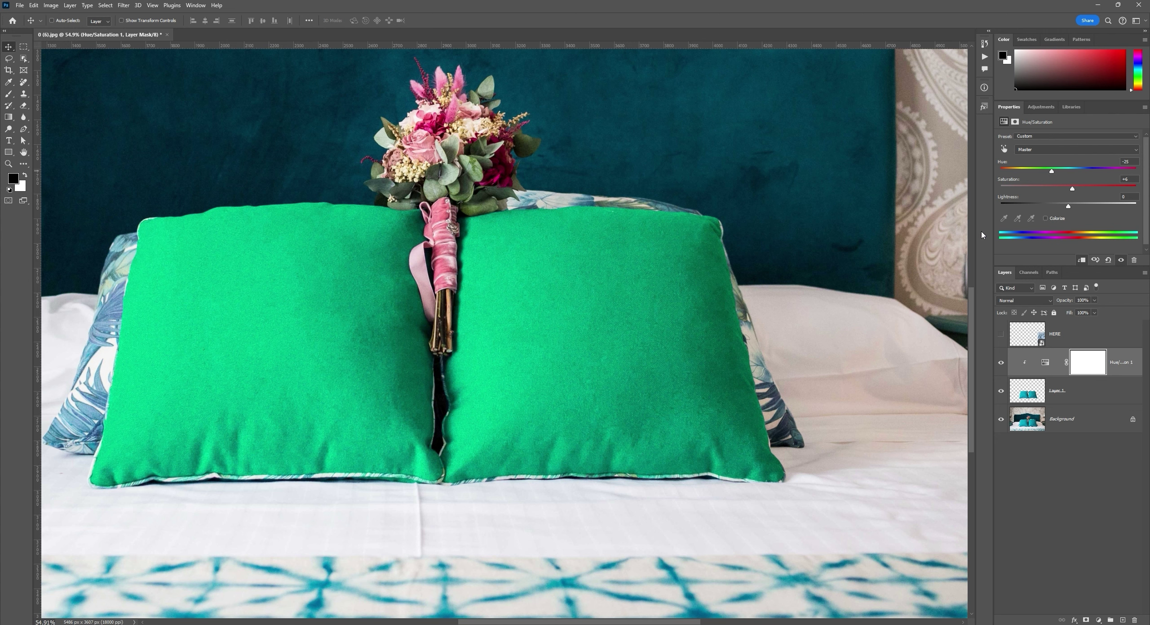
{"action": "left_click", "coordinate": [1001, 333]}
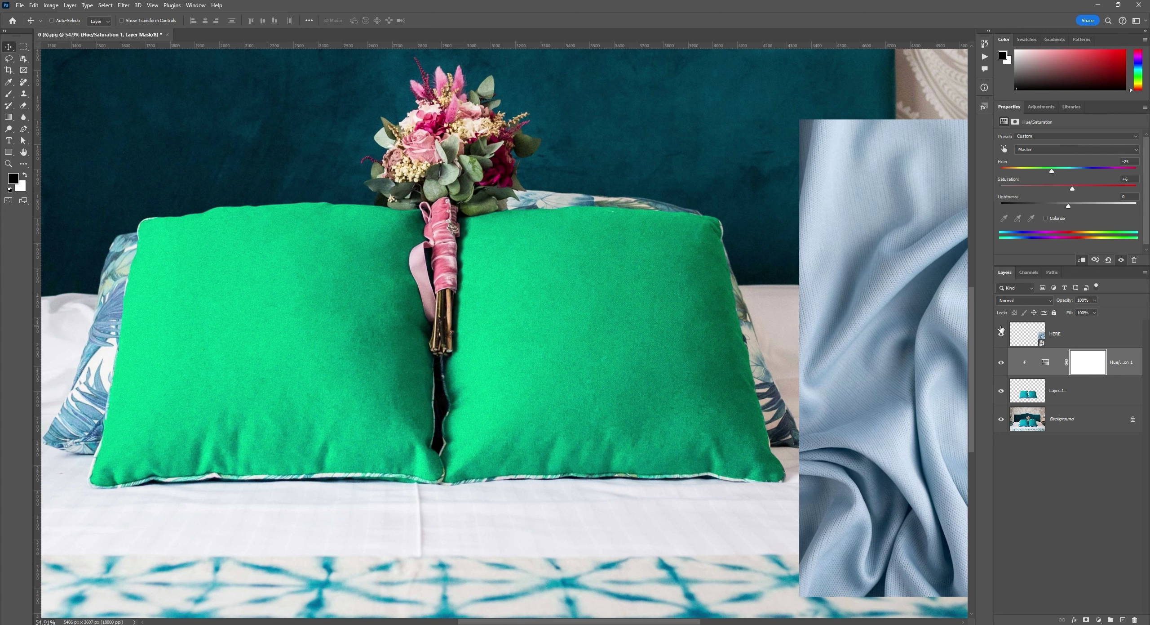
{"action": "left_click", "coordinate": [1052, 337]}
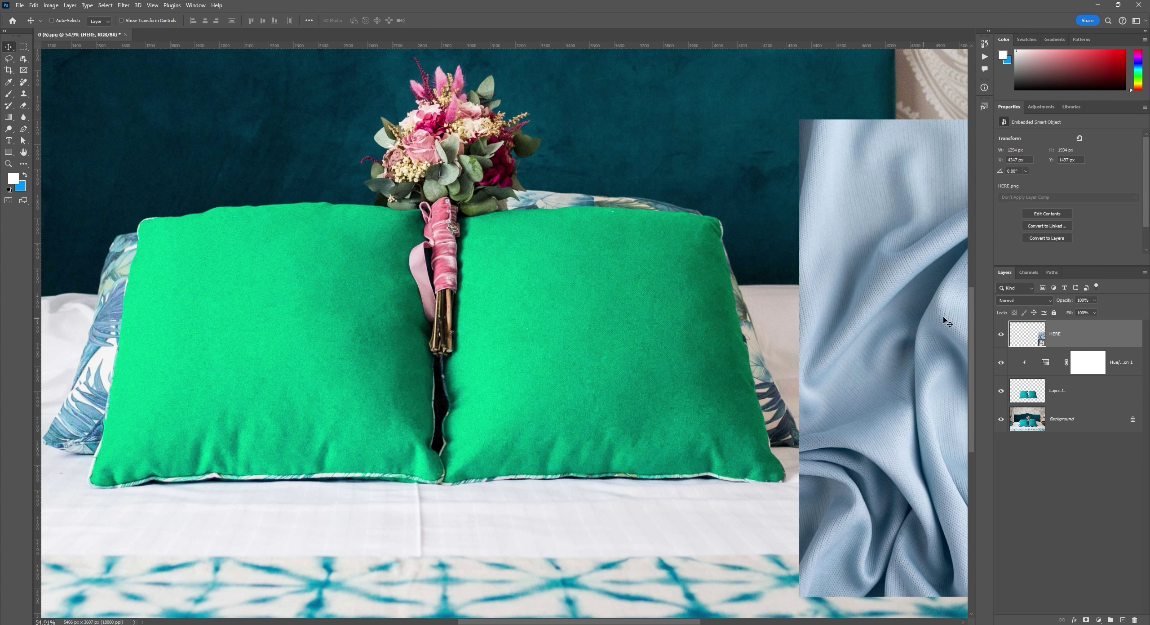
Step: Delete the Hue/Saturation adjustment layer clipped to the pillows
{"action": "left_click", "coordinate": [1045, 363]}
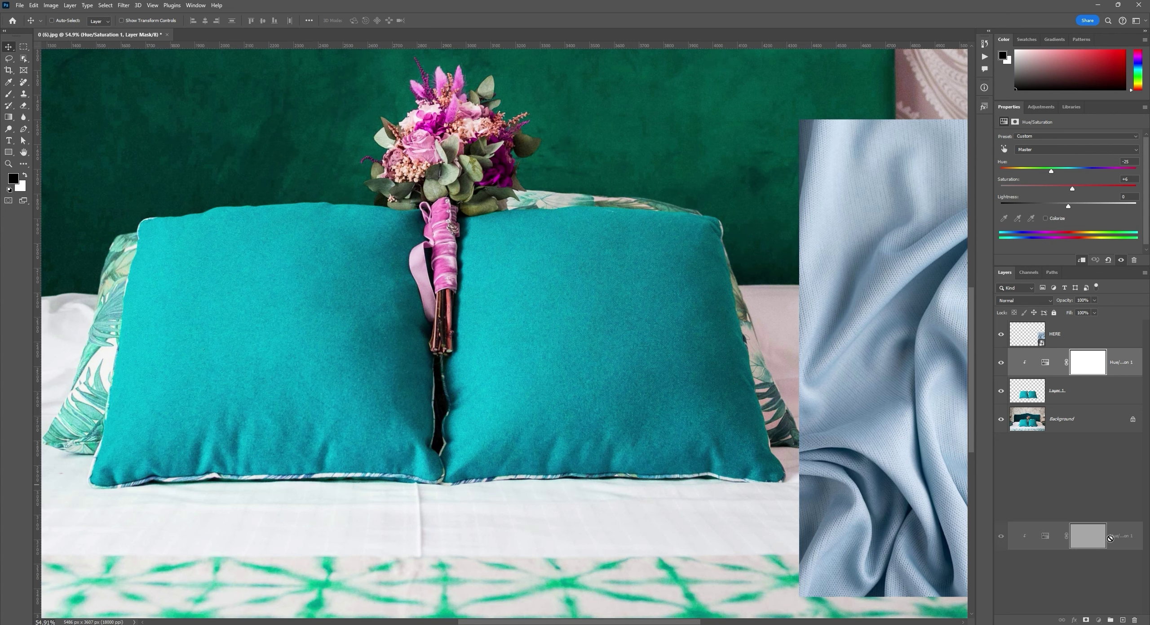
{"action": "left_click_drag", "start_coordinate": [1049, 364], "coordinate": [1135, 620]}
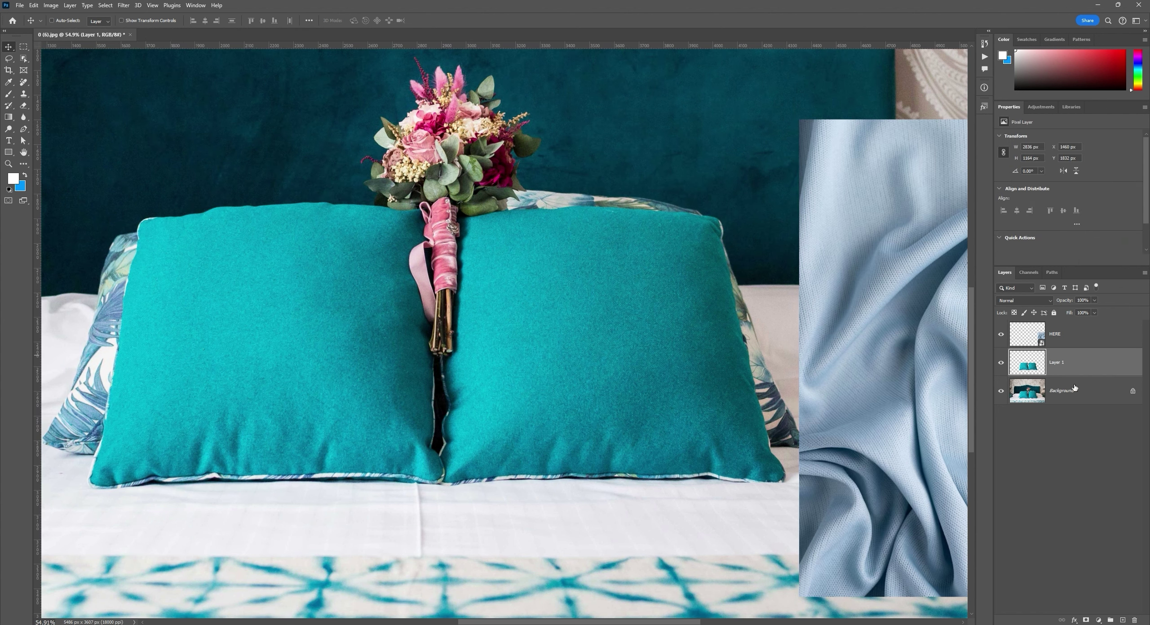
Step: Add a Hue/Saturation adjustment clipped to the pillow layer, with the hue at about +61
{"action": "left_click", "coordinate": [1099, 620]}
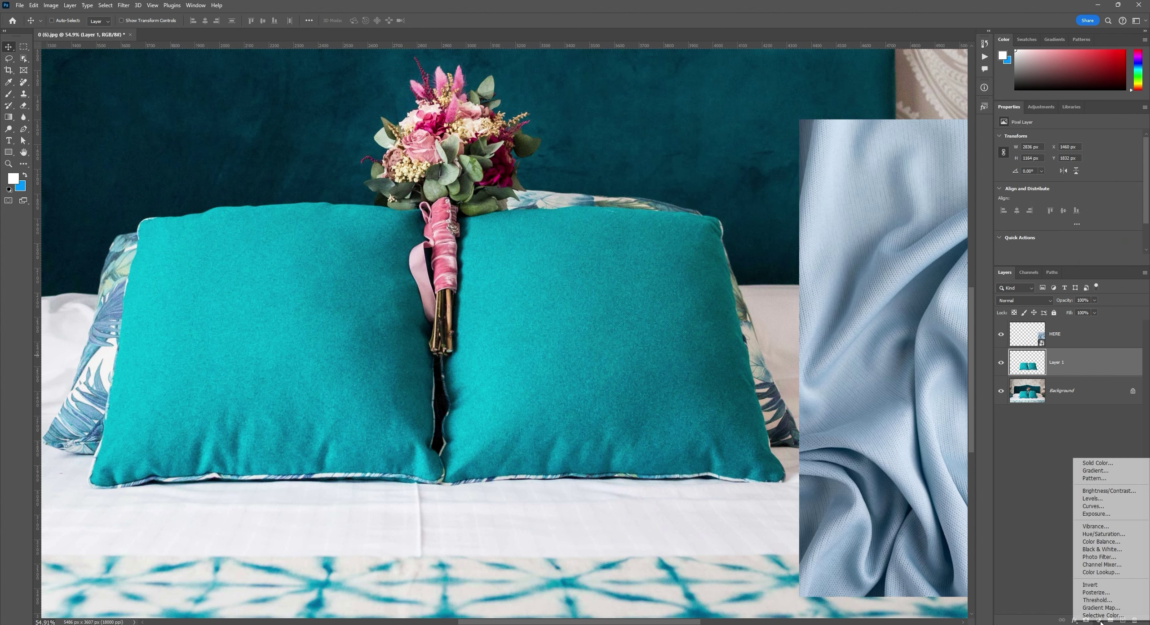
{"action": "left_click", "coordinate": [1104, 533]}
{"action": "left_click_drag", "start_coordinate": [1068, 172], "coordinate": [1104, 171]}
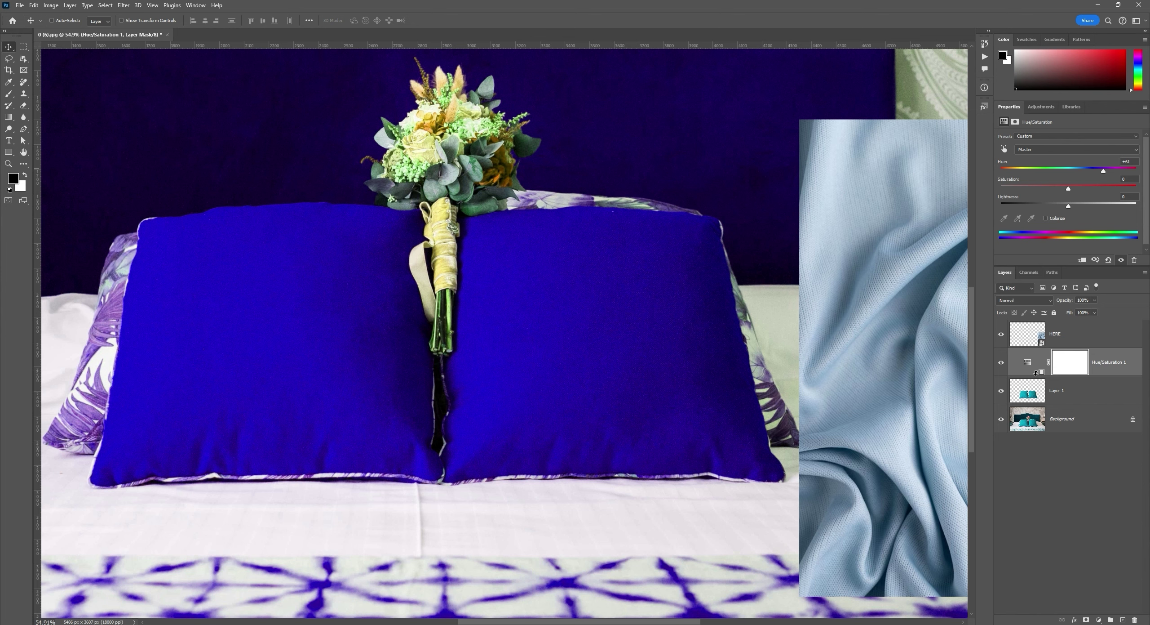
{"action": "left_click", "coordinate": [1040, 375], "text": "alt"}
{"action": "left_click", "coordinate": [1046, 363]}
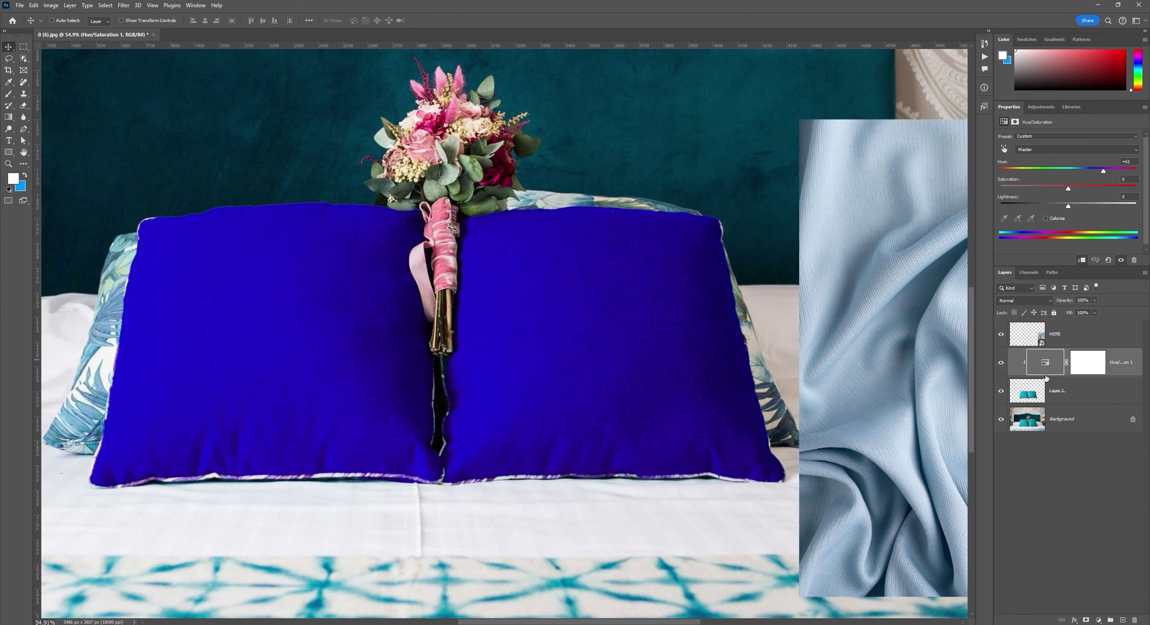
Step: Delete the clipped adjustment layer and try applying Hue/Saturation directly to the pillow layer's pixels
{"action": "left_click_drag", "start_coordinate": [1046, 363], "coordinate": [1135, 619]}
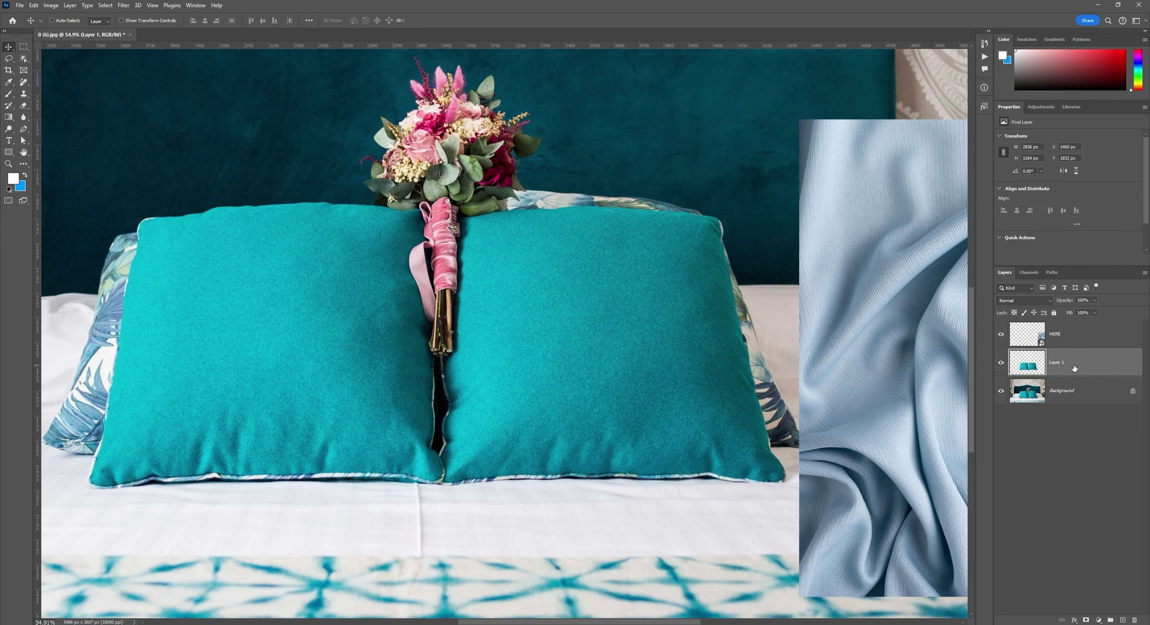
{"action": "left_click", "coordinate": [51, 5]}
{"action": "mouse_move", "coordinate": [121, 31]}
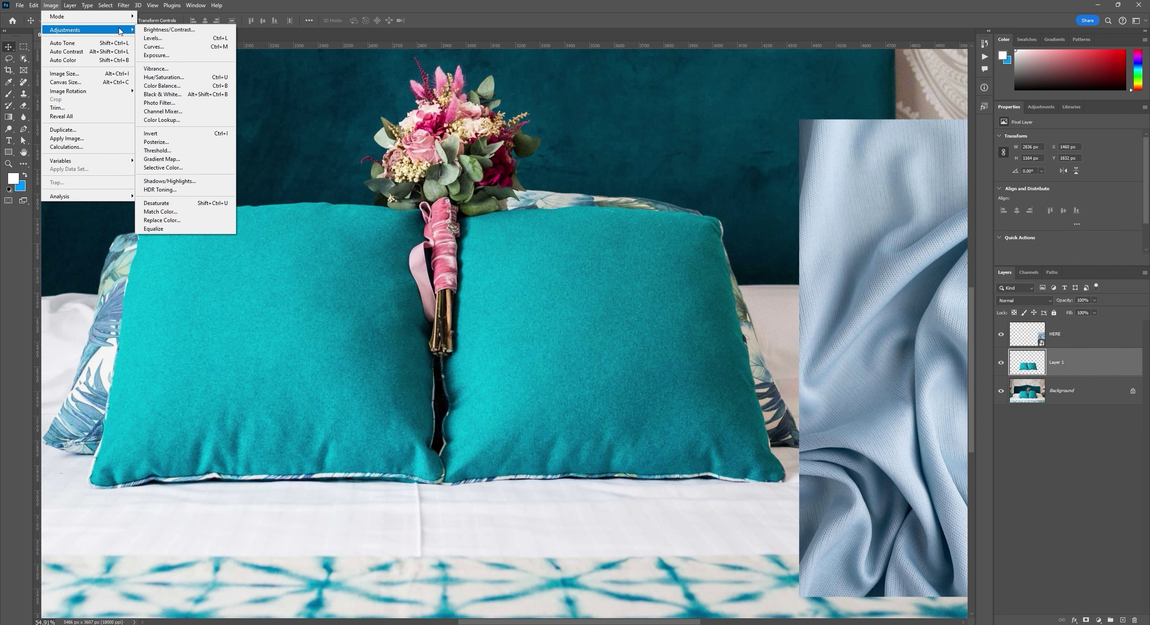
{"action": "left_click", "coordinate": [170, 78]}
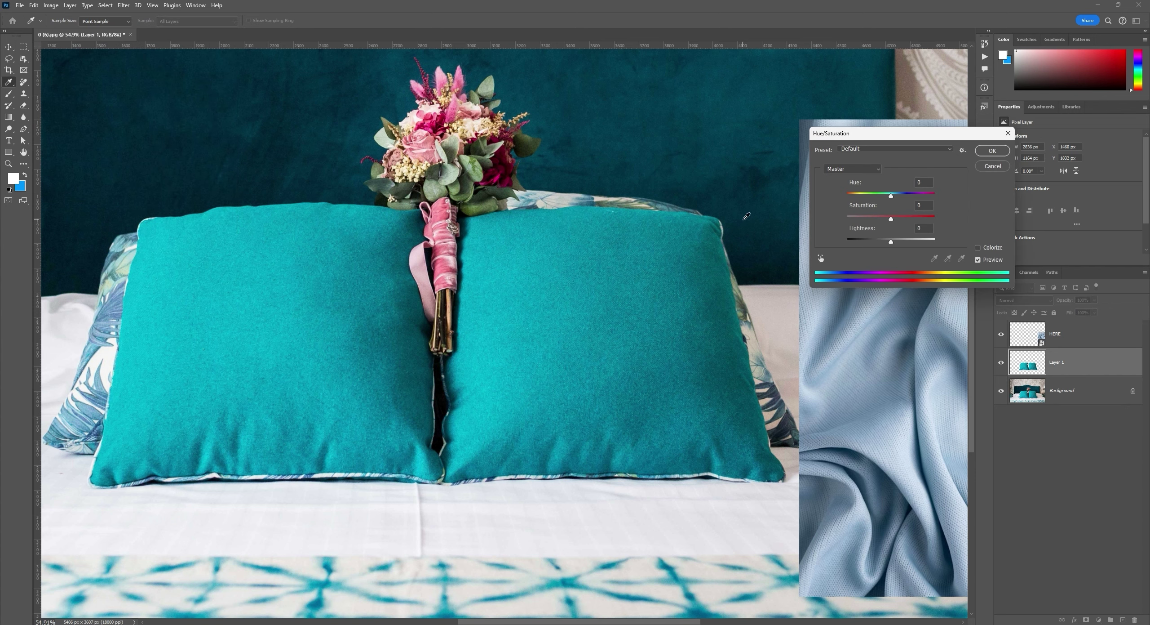
{"action": "left_click_drag", "start_coordinate": [891, 196], "coordinate": [875, 239]}
{"action": "left_click", "coordinate": [1005, 154]}
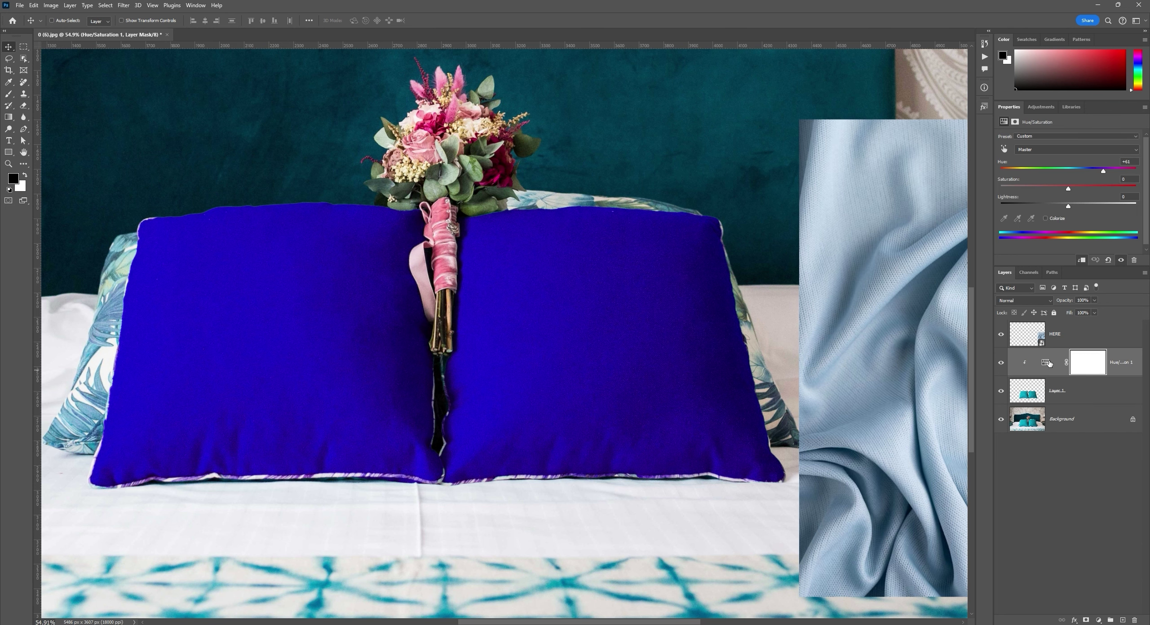
Step: Turn on Colorize in the pillows' Hue/Saturation adjustment and try hues of 222 and 141
{"action": "left_click", "coordinate": [1046, 363]}
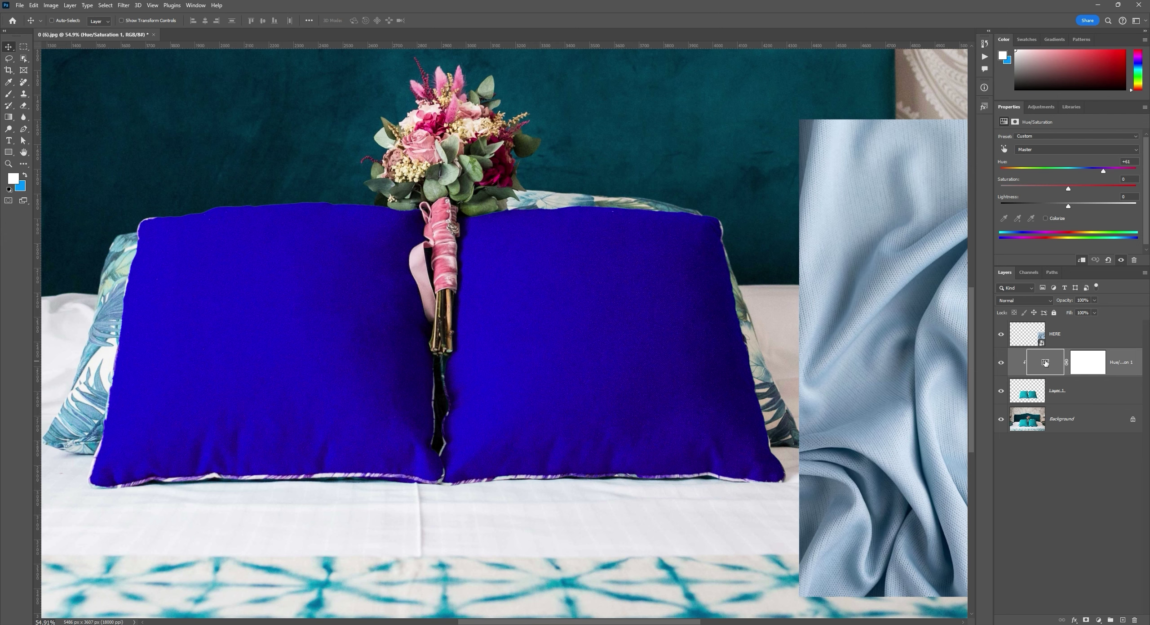
{"action": "left_click_drag", "start_coordinate": [1092, 173], "coordinate": [1066, 188]}
{"action": "left_click", "coordinate": [1055, 219]}
{"action": "left_click_drag", "start_coordinate": [1001, 171], "coordinate": [1085, 173]}
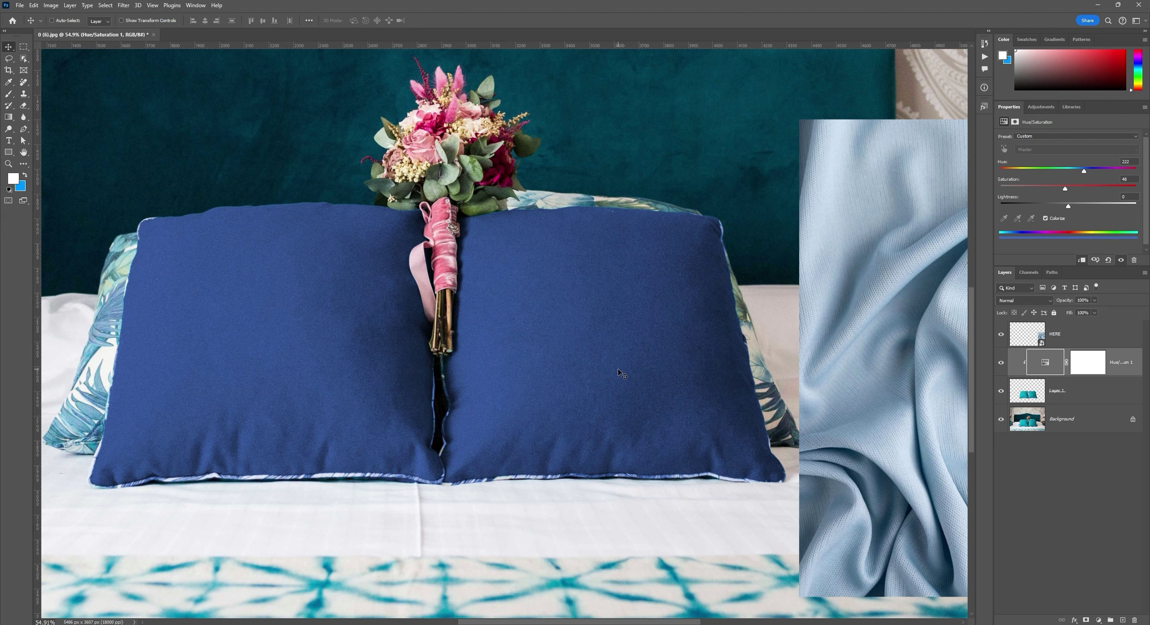
{"action": "left_click_drag", "start_coordinate": [1084, 172], "coordinate": [1054, 172]}
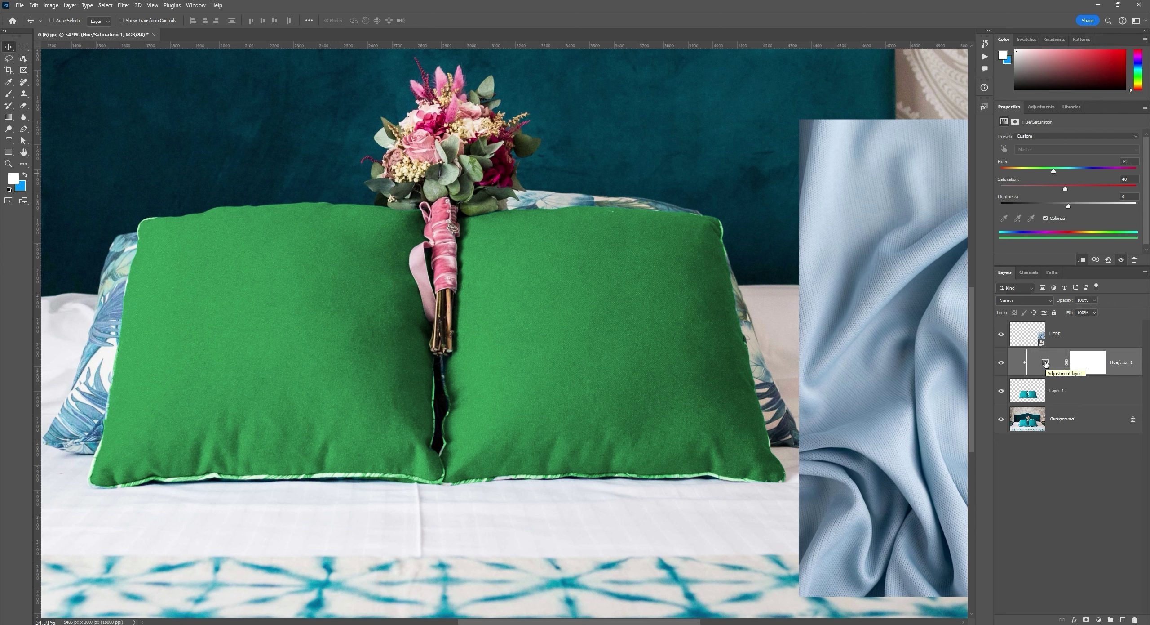
Step: Remove the colorizing Hue/Saturation adjustment and keep the plain pillow layer selected
{"action": "left_click_drag", "start_coordinate": [1046, 363], "coordinate": [1134, 619]}
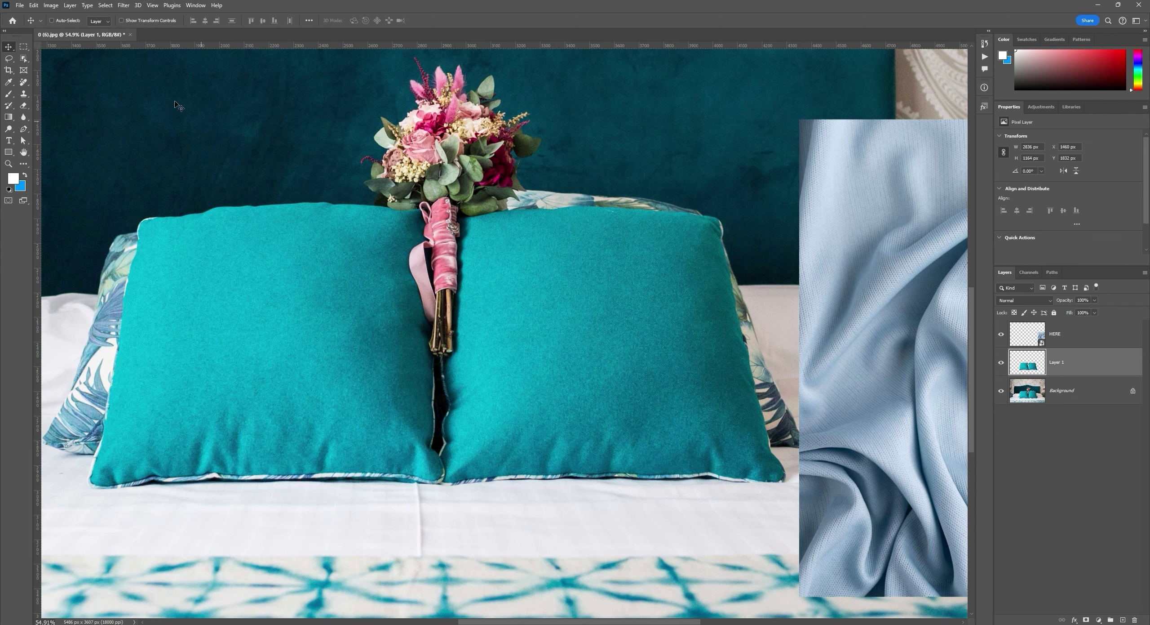
{"action": "left_click", "coordinate": [50, 5]}
{"action": "mouse_move", "coordinate": [68, 29]}
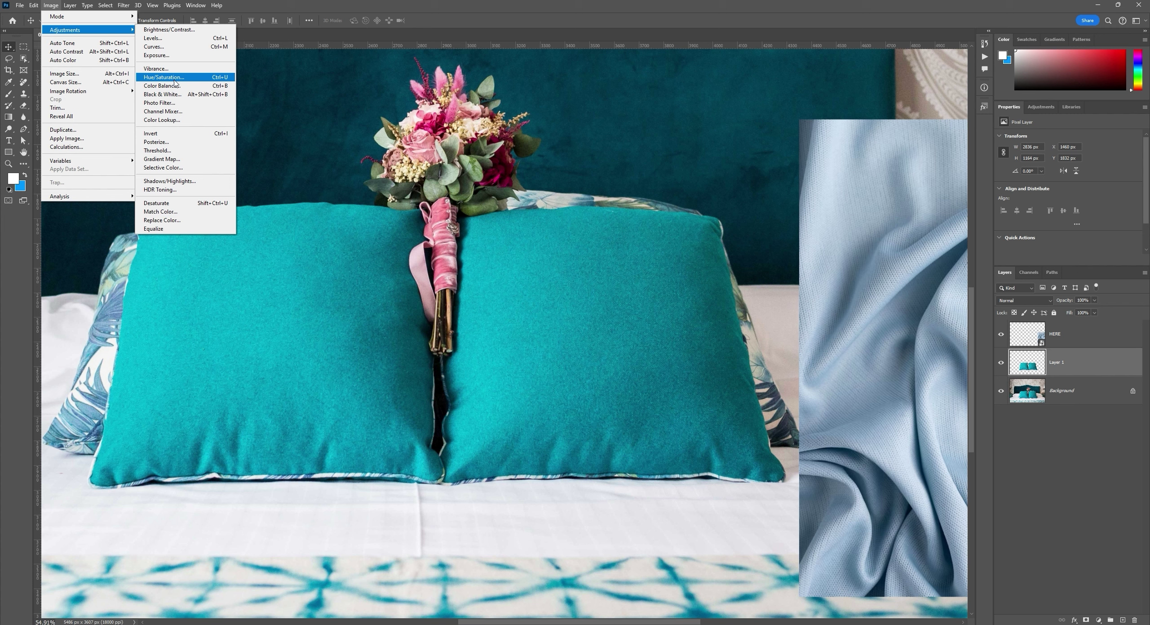
{"action": "left_click", "coordinate": [1080, 367]}
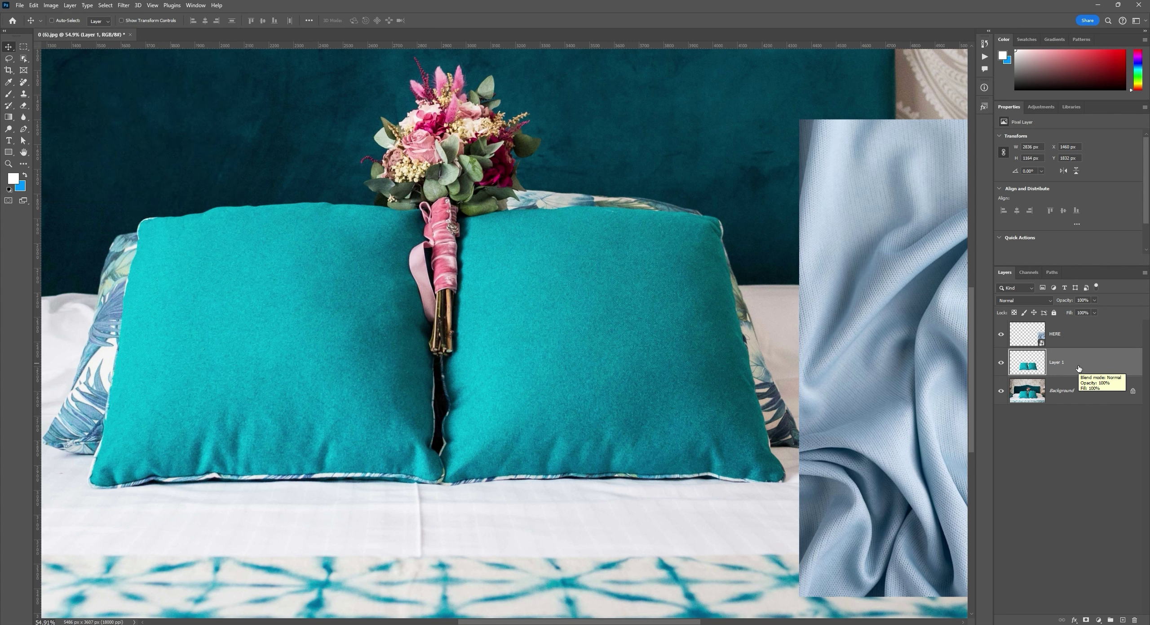
Step: Move the HERE fabric layer about 309 px to the left so it overlaps the edge of the adjacent pillow
{"action": "left_click", "coordinate": [1083, 335]}
{"action": "left_click_drag", "start_coordinate": [883, 314], "coordinate": [809, 319]}
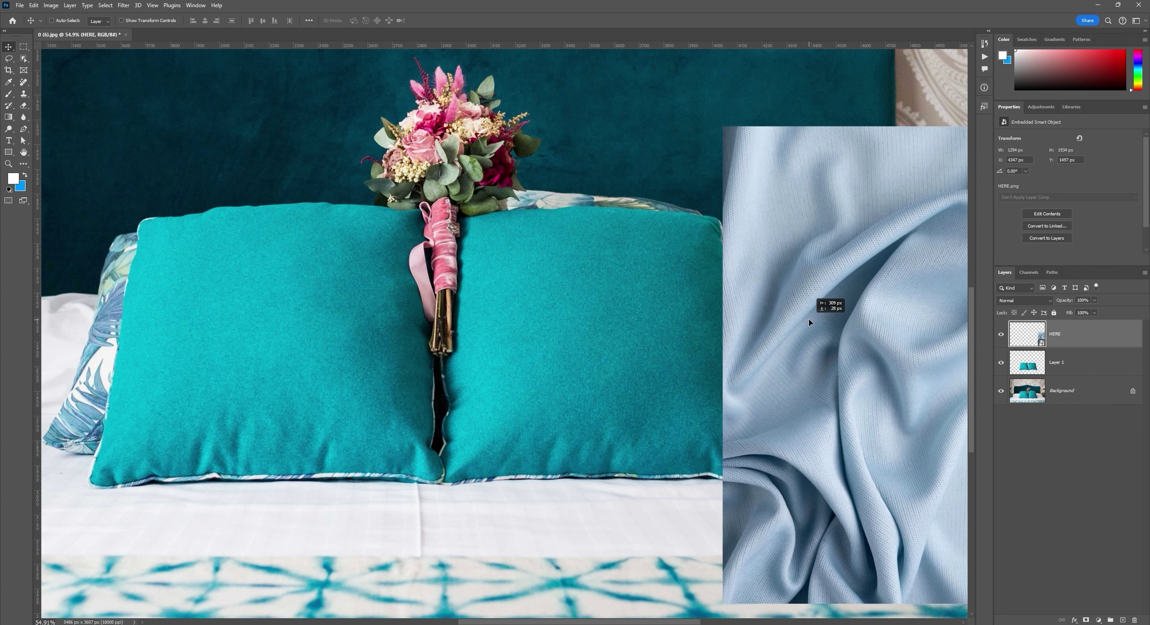
Step: Add a Solid Color fill layer above the pillow layer using the light blue #b8cee3 sampled from the fabric
{"action": "left_click", "coordinate": [1074, 363]}
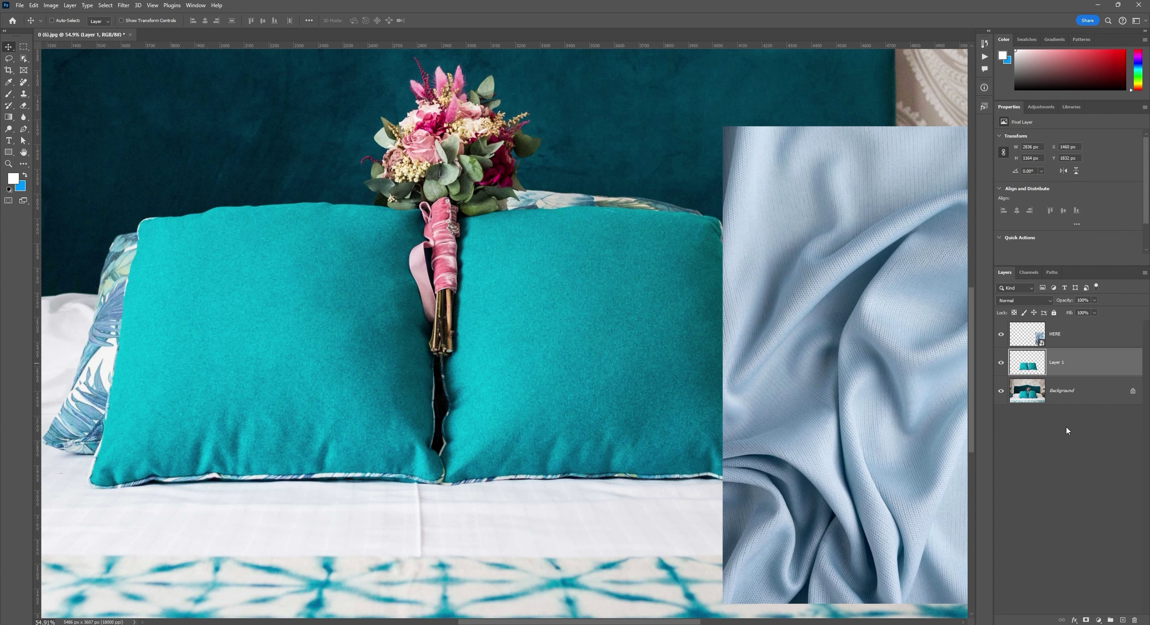
{"action": "left_click", "coordinate": [1099, 619]}
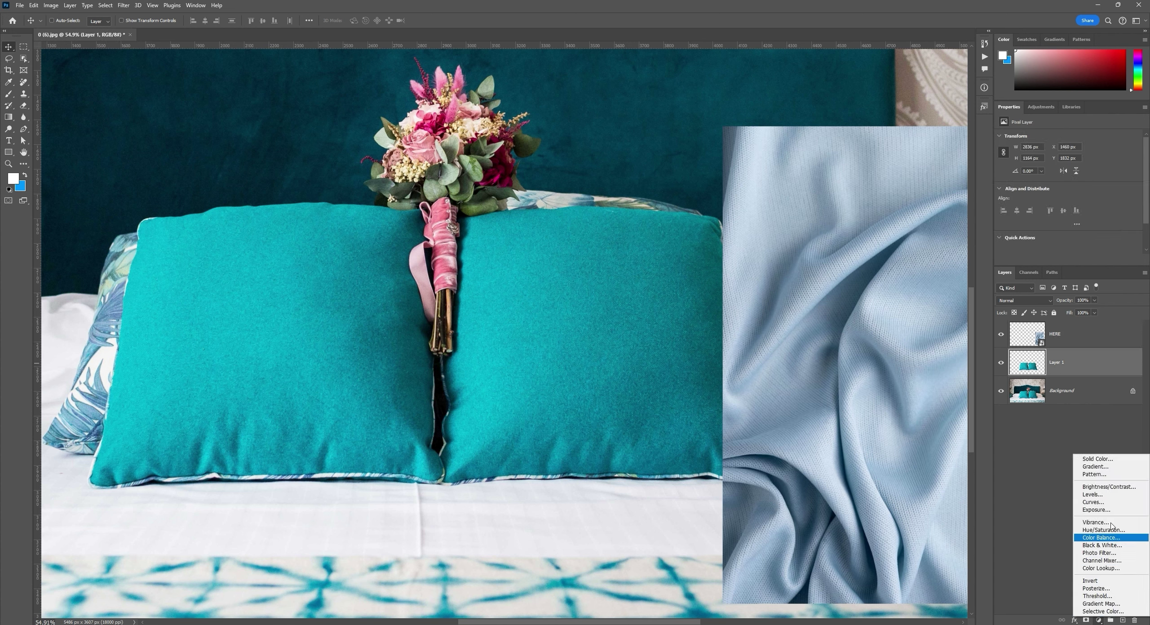
{"action": "left_click", "coordinate": [1109, 463]}
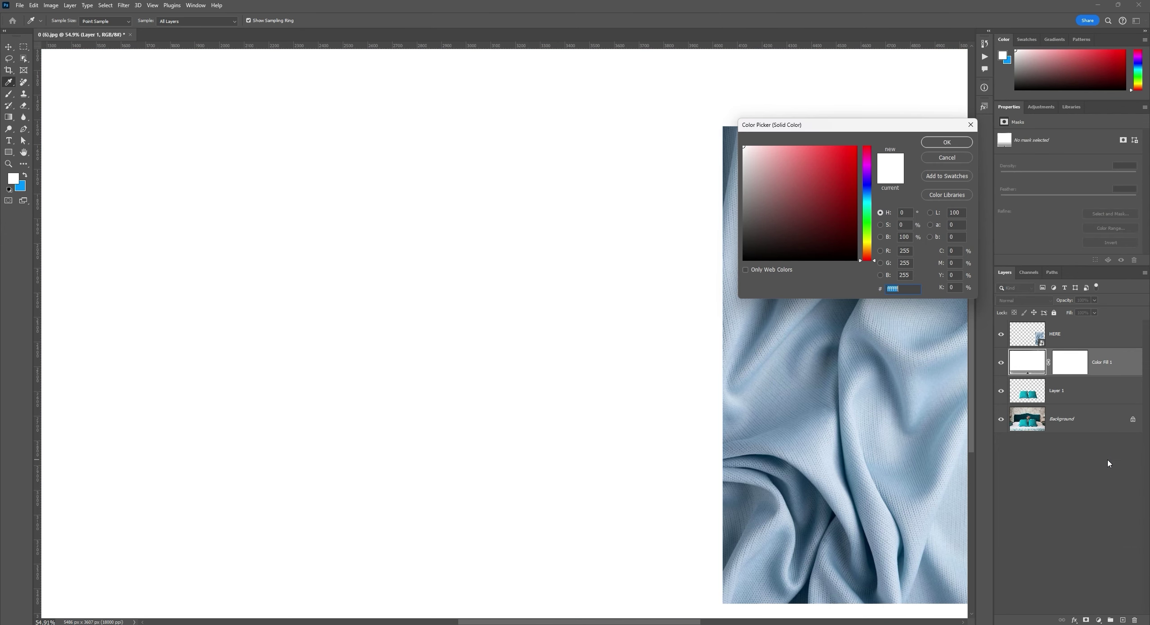
{"action": "left_click_drag", "start_coordinate": [869, 128], "coordinate": [562, 118]}
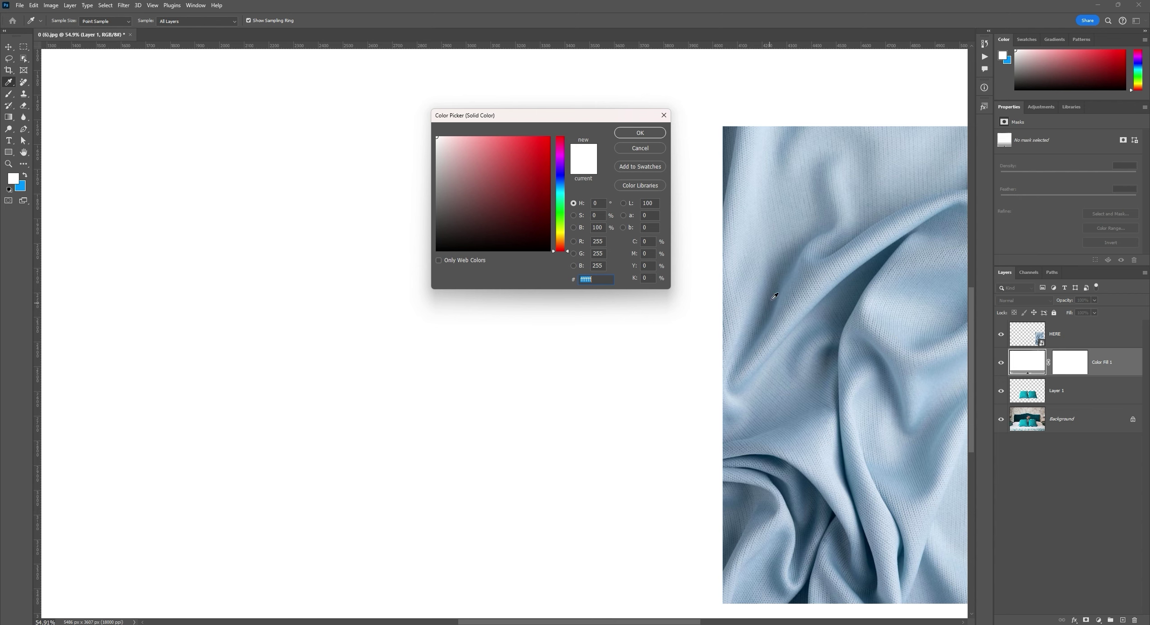
{"action": "left_click", "coordinate": [910, 333]}
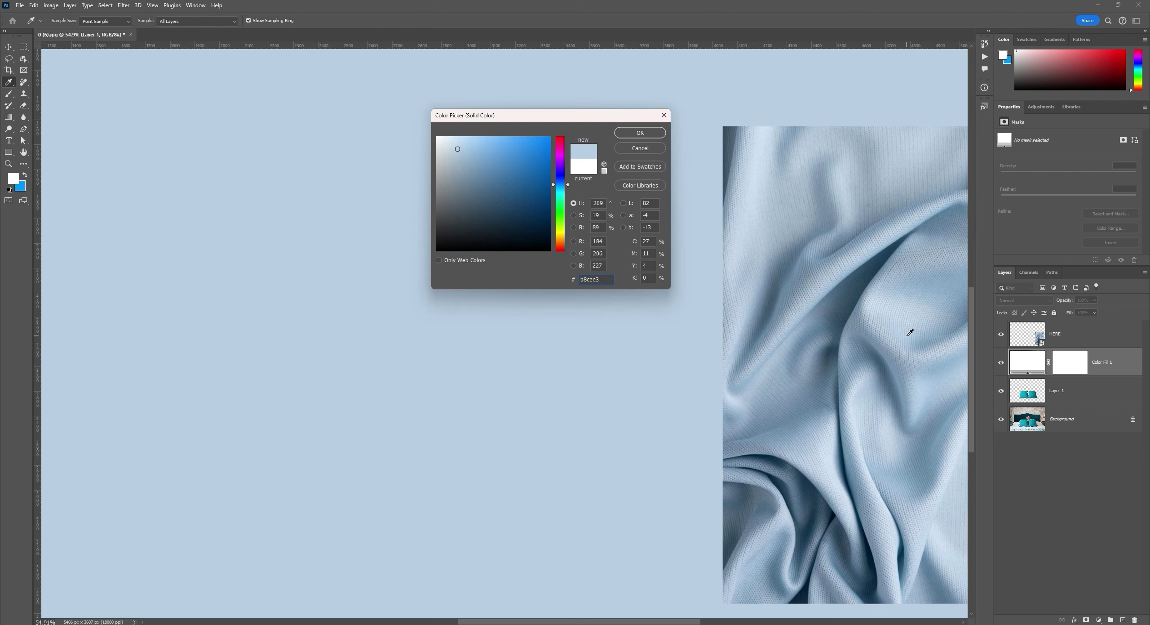
{"action": "left_click", "coordinate": [649, 134]}
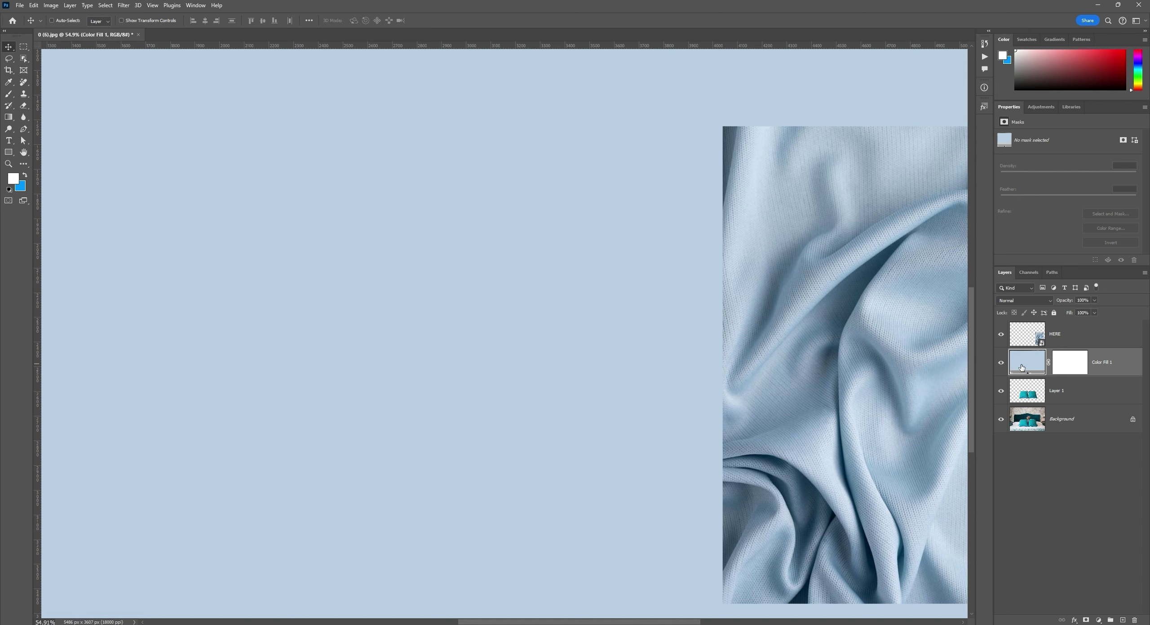
Step: Clip the solid color fill layer to the pillow layer
{"action": "left_click", "coordinate": [1034, 389]}
{"action": "left_click", "coordinate": [1030, 369]}
{"action": "left_click", "coordinate": [1032, 375], "text": "alt"}
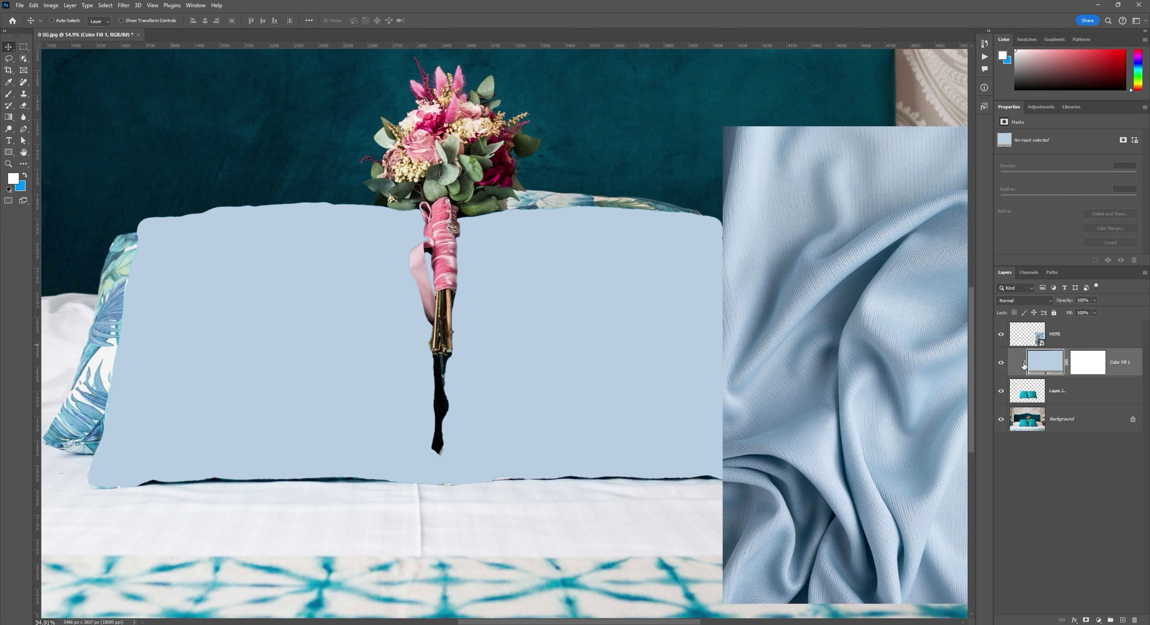
Step: Preview blend modes such as Screen and Overlay on the clipped color fill and set it to Color
{"action": "left_click", "coordinate": [1029, 300]}
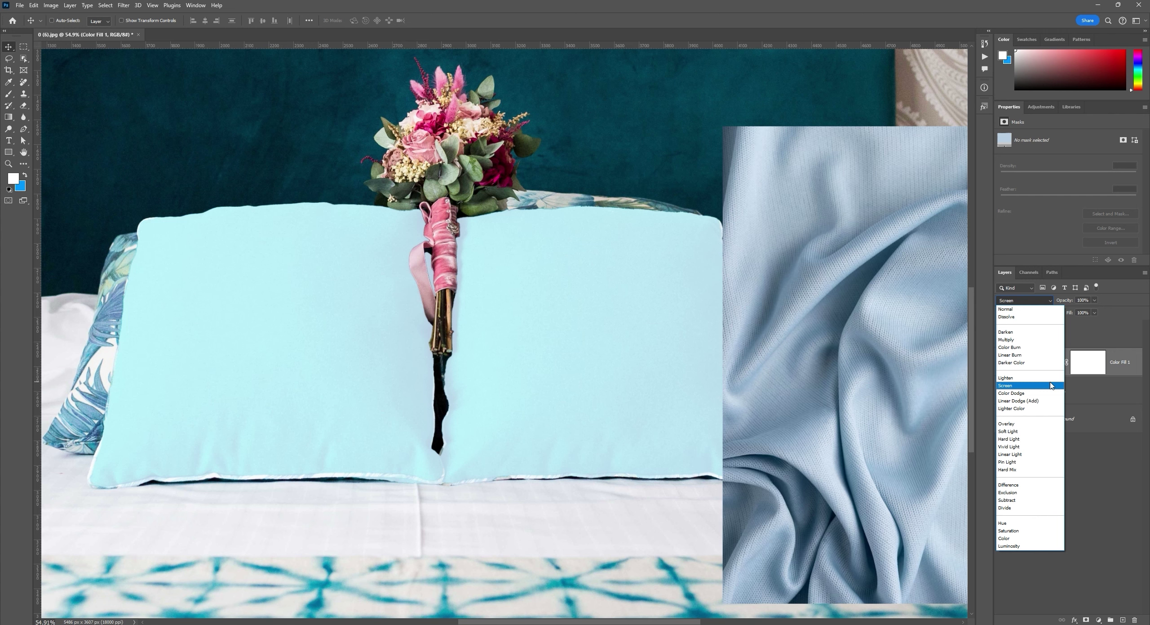
{"action": "key", "text": "Escape"}
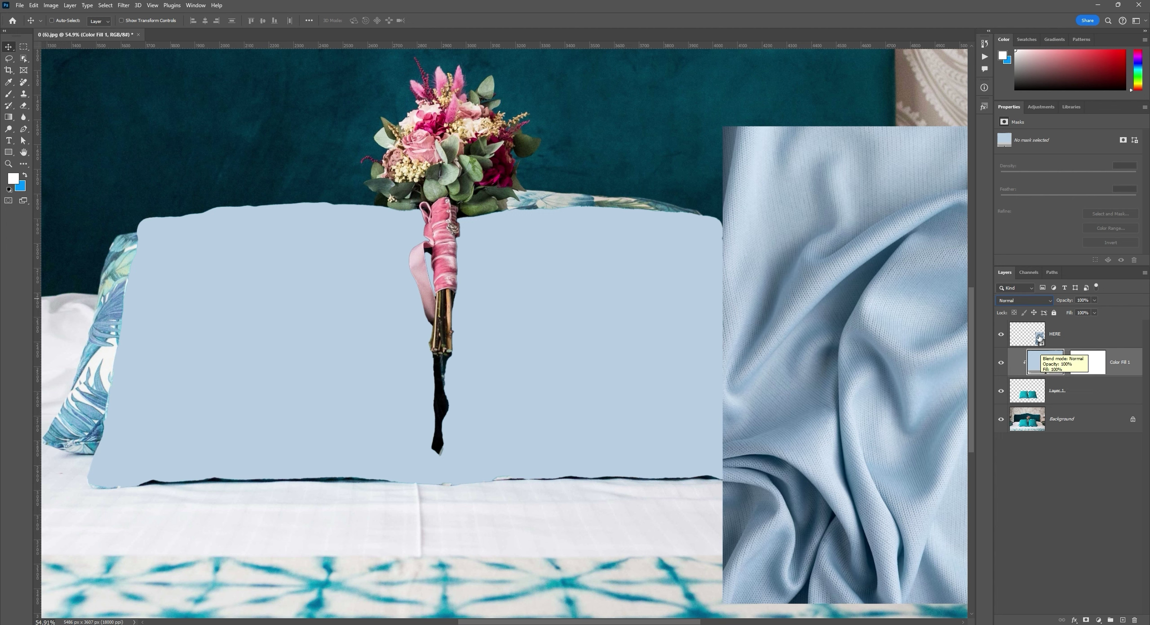
{"action": "left_click", "coordinate": [1041, 300]}
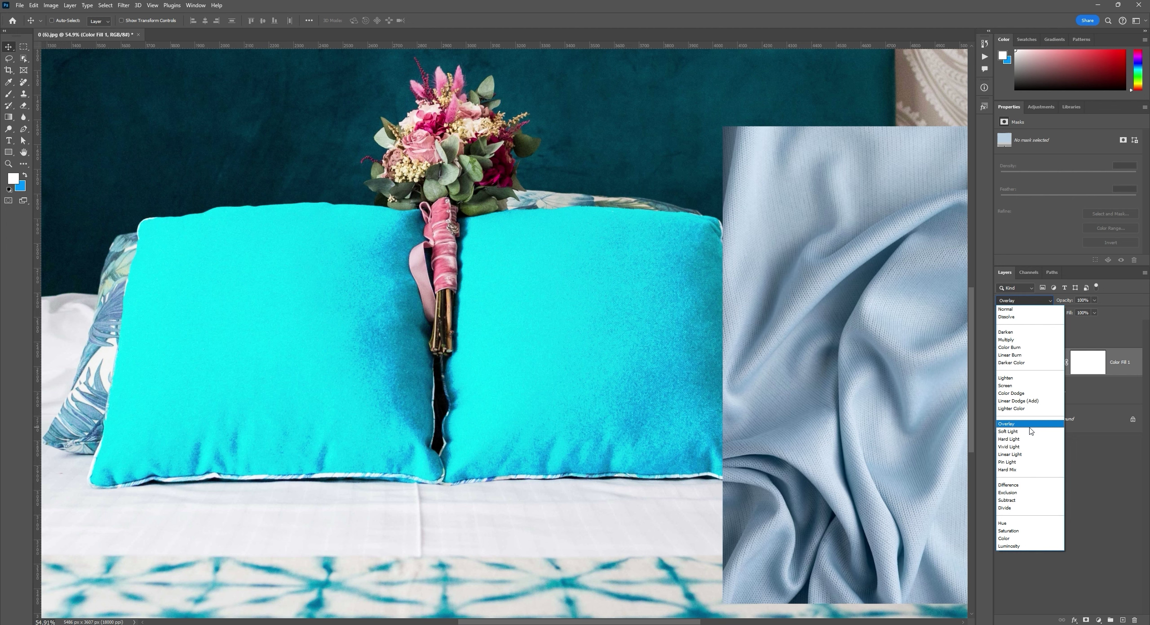
{"action": "left_click", "coordinate": [1009, 539]}
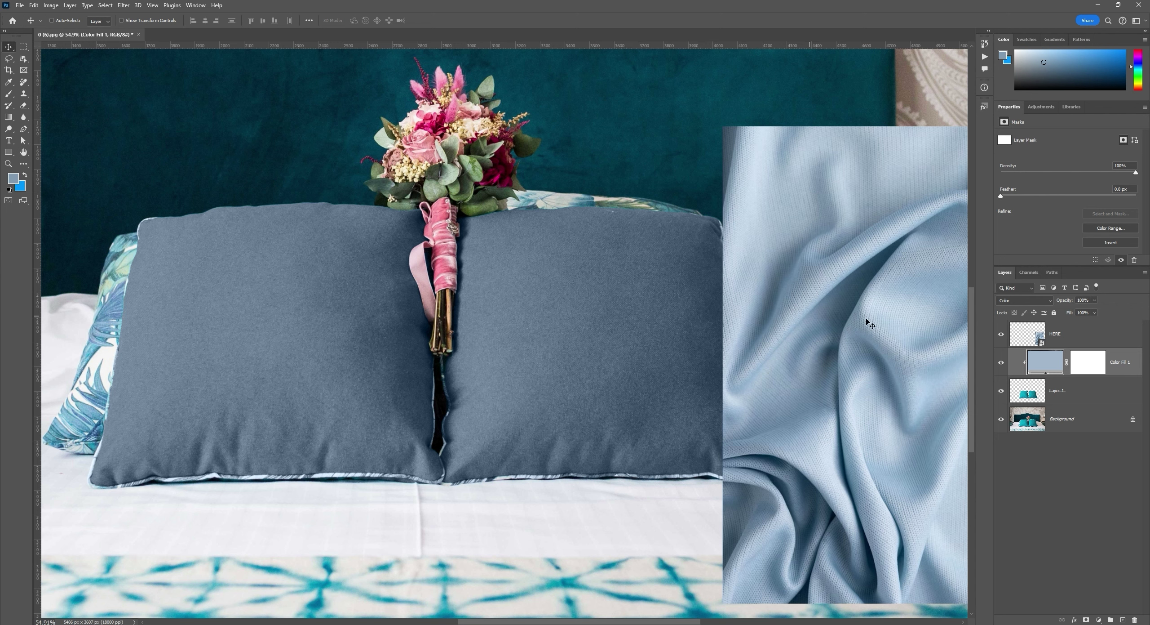
Step: Place the HERE fabric over the pillows to compare colors, and move it back to about X 3946 px
{"action": "left_click", "coordinate": [1032, 342]}
{"action": "left_click_drag", "start_coordinate": [829, 285], "coordinate": [396, 462]}
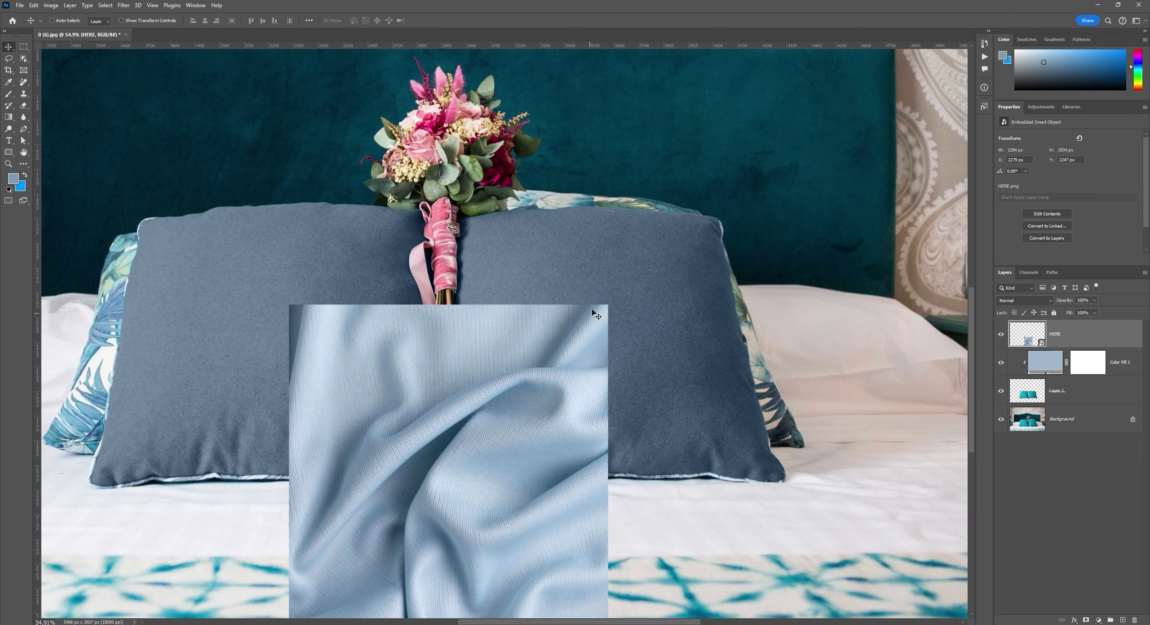
{"action": "left_click_drag", "start_coordinate": [493, 385], "coordinate": [884, 216]}
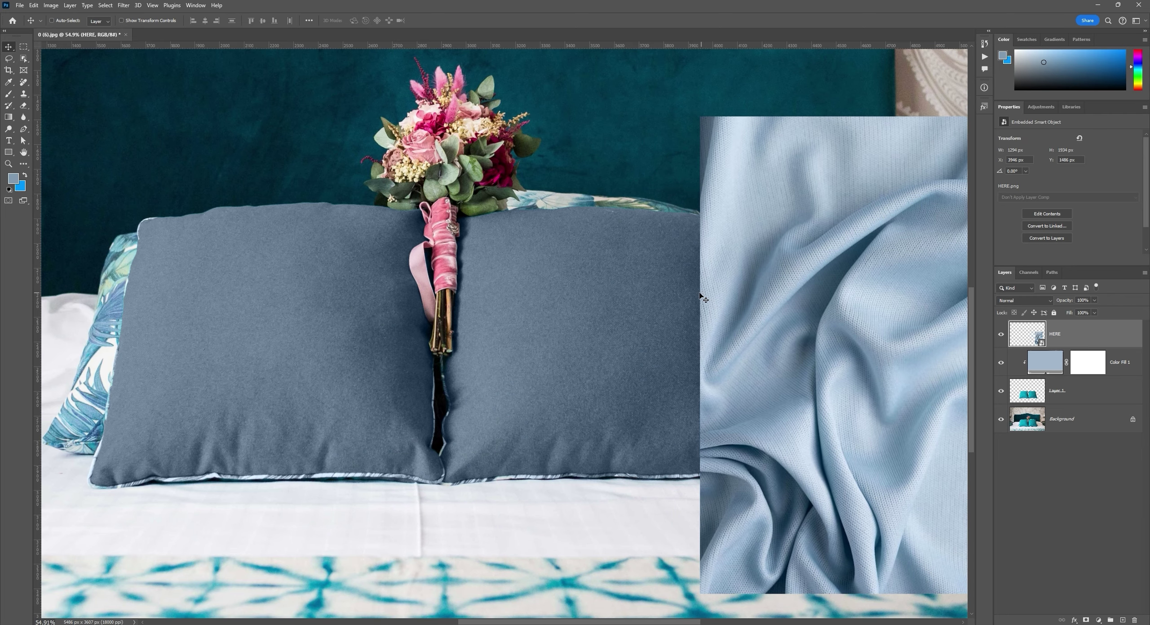
Step: Sample the blue #7f9bb5 from the fabric as the foreground color and inspect it in the Color Picker without changing it
{"action": "key", "text": "i"}
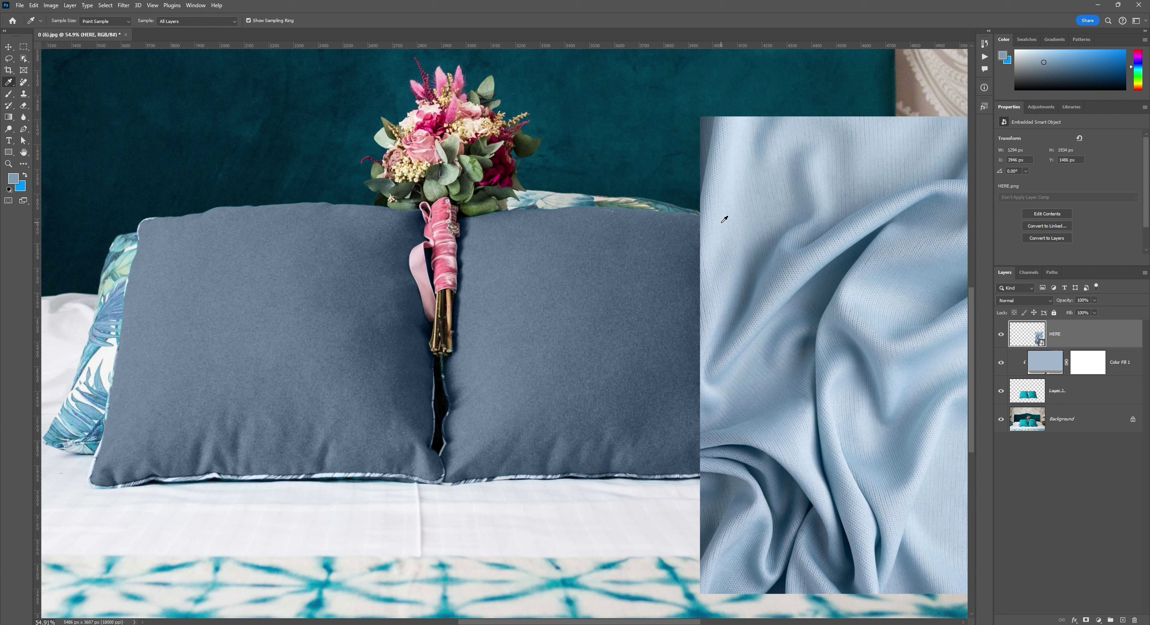
{"action": "left_click", "coordinate": [800, 238]}
{"action": "left_click", "coordinate": [13, 178]}
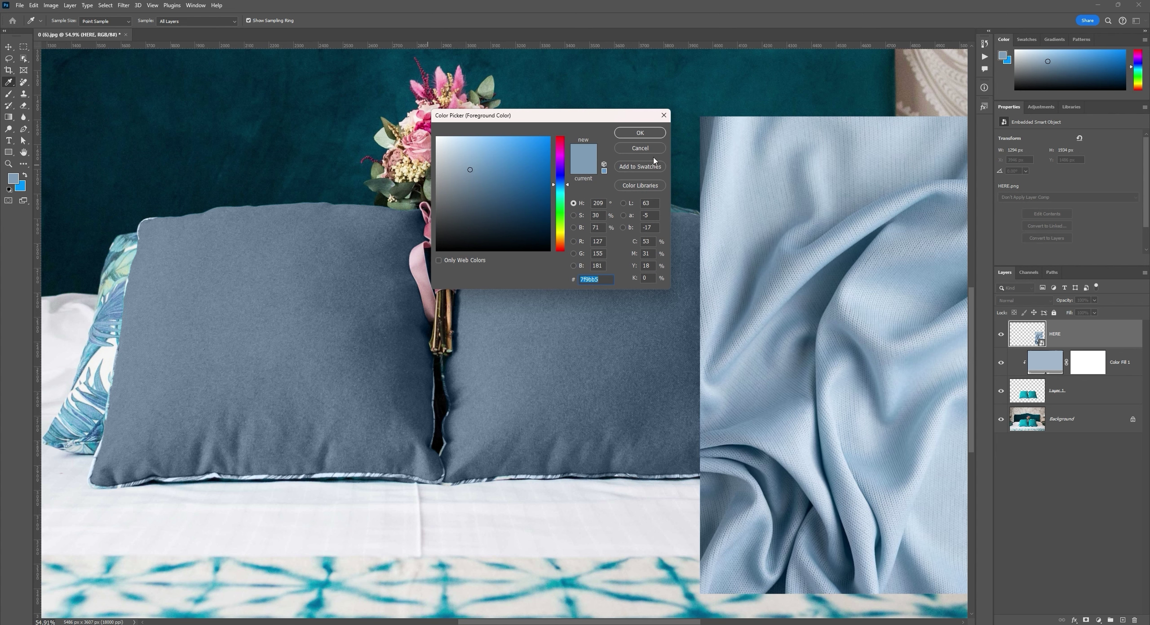
{"action": "left_click", "coordinate": [640, 148]}
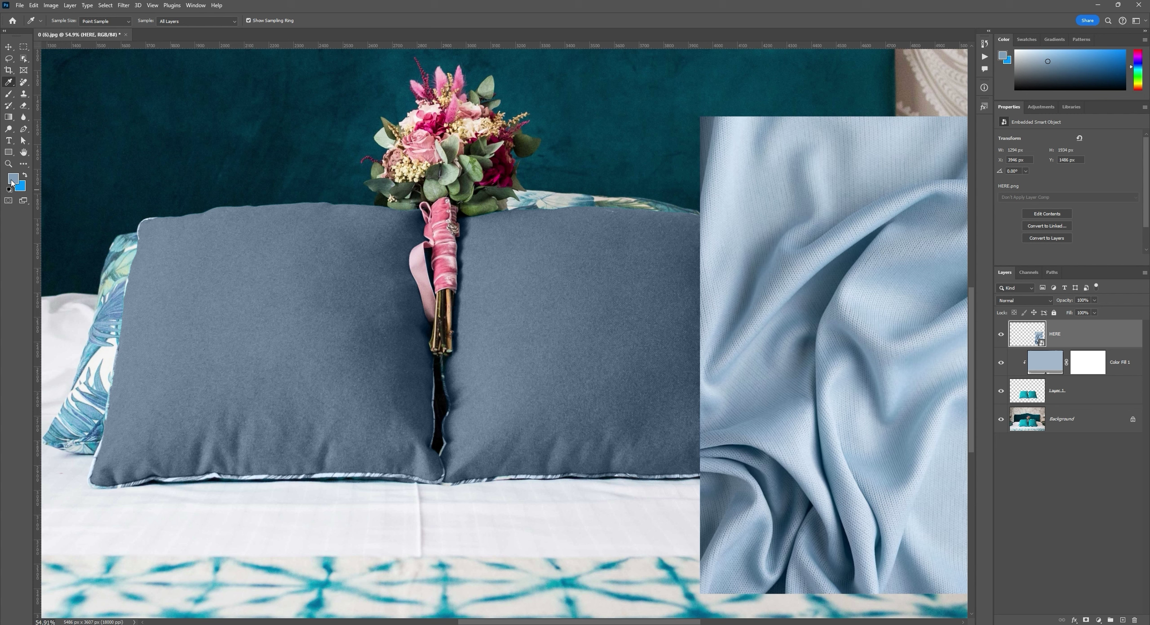
Step: Sample colors alternately from the pillow and the fabric's shadows and midtones to compare their brightness
{"action": "left_click", "coordinate": [550, 345]}
{"action": "left_click", "coordinate": [790, 264]}
{"action": "left_click", "coordinate": [601, 351]}
{"action": "left_click", "coordinate": [780, 272]}
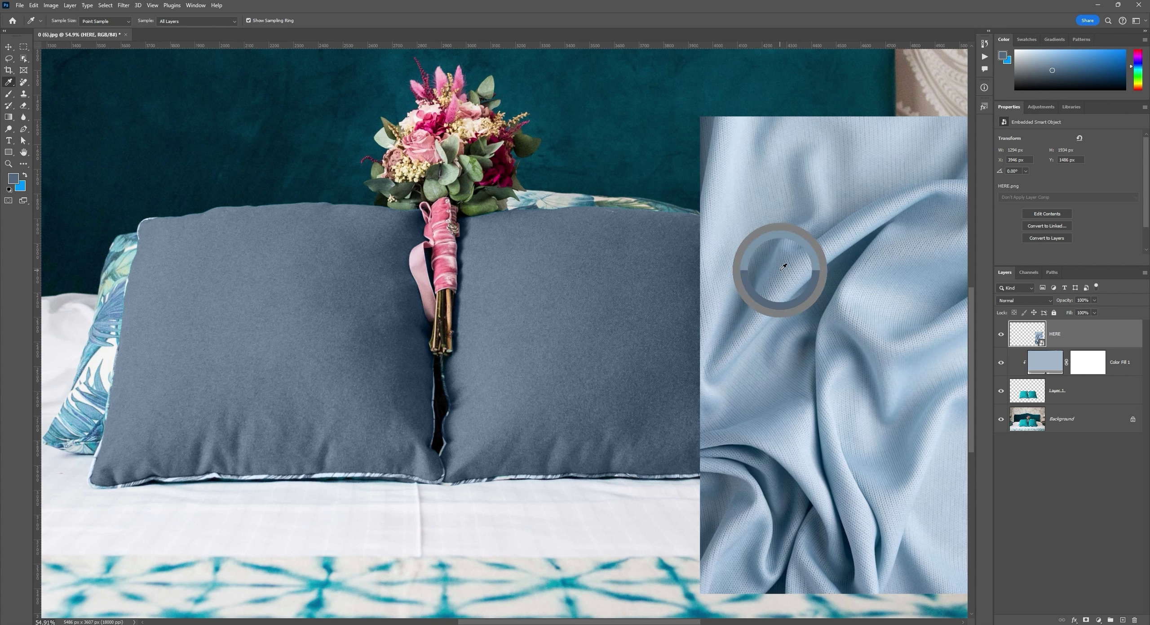
{"action": "left_click", "coordinate": [592, 341]}
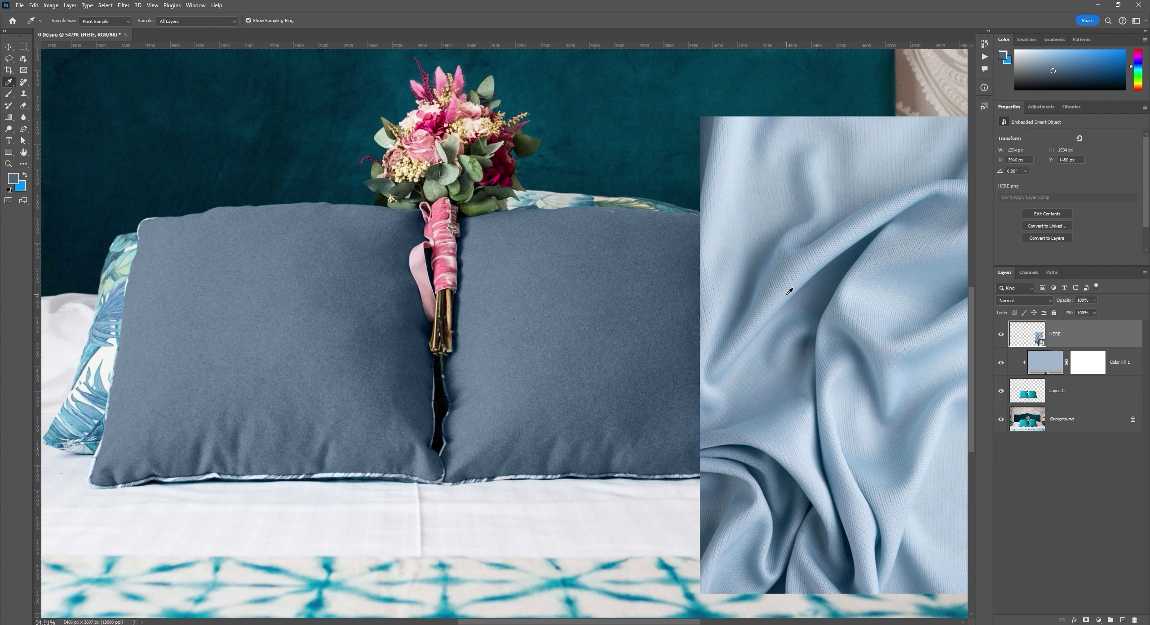
{"action": "left_click", "coordinate": [781, 270]}
{"action": "left_click", "coordinate": [586, 318]}
{"action": "left_click", "coordinate": [765, 246]}
{"action": "left_click", "coordinate": [562, 298]}
Step: Set the Color Fill 1 layer's color to the darker blue #677e95 sampled from a fabric fold
{"action": "left_click", "coordinate": [1057, 361]}
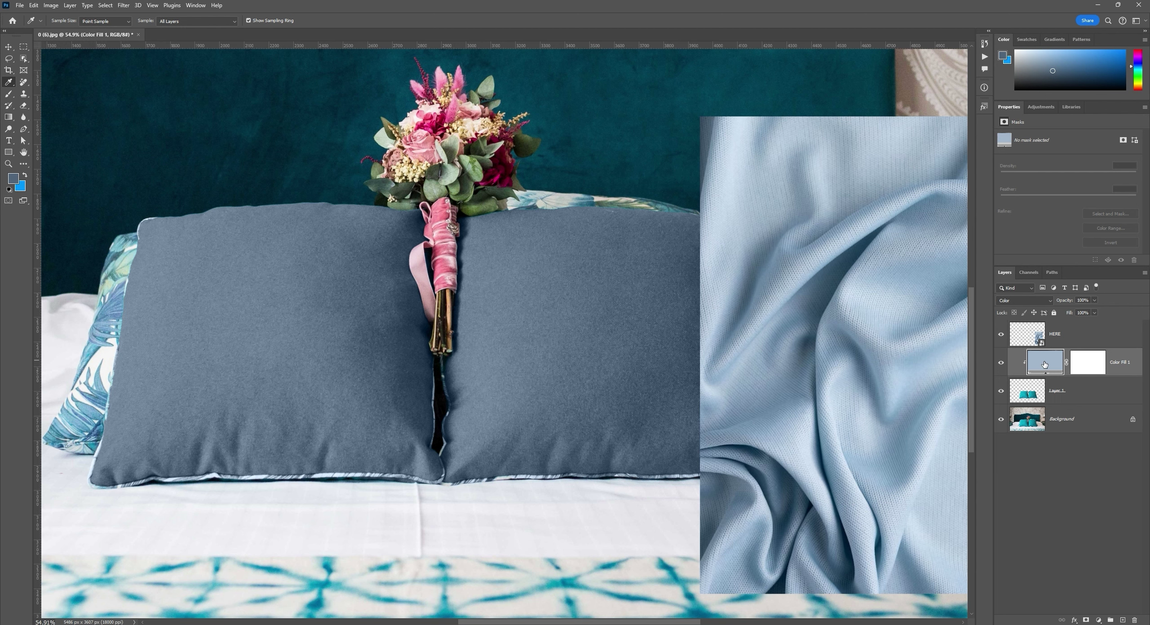
{"action": "double_click", "coordinate": [1045, 365]}
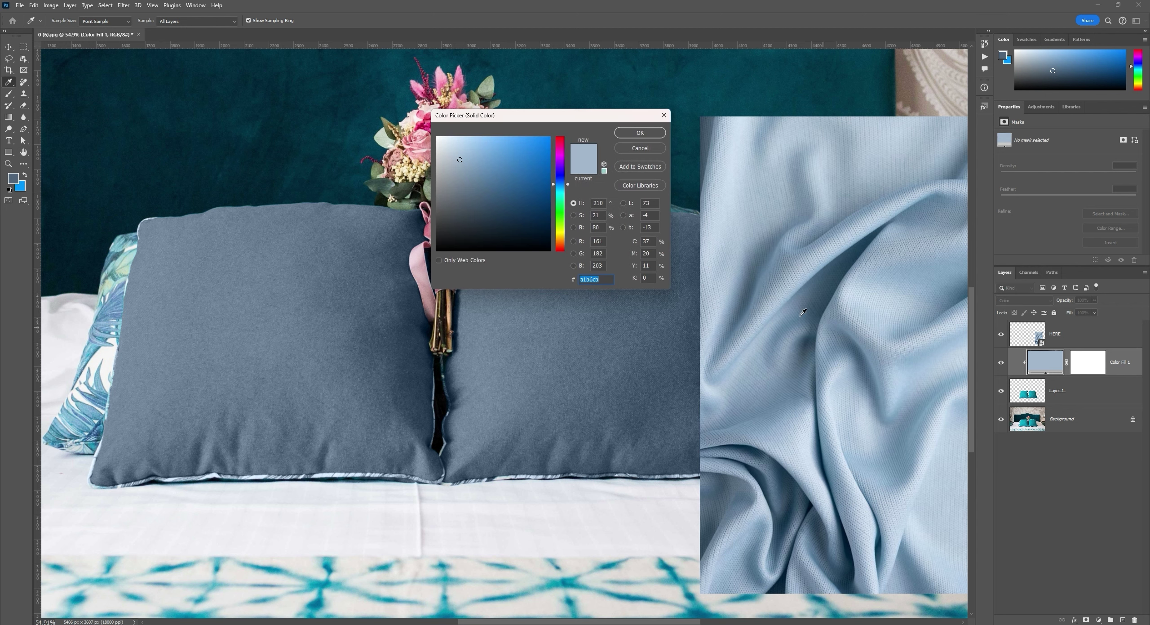
{"action": "left_click", "coordinate": [797, 255]}
{"action": "left_click", "coordinate": [649, 137]}
Step: Set the Color Fill 1 layer's color to the lighter blue #96adc4 sampled from the fabric
{"action": "double_click", "coordinate": [1051, 364]}
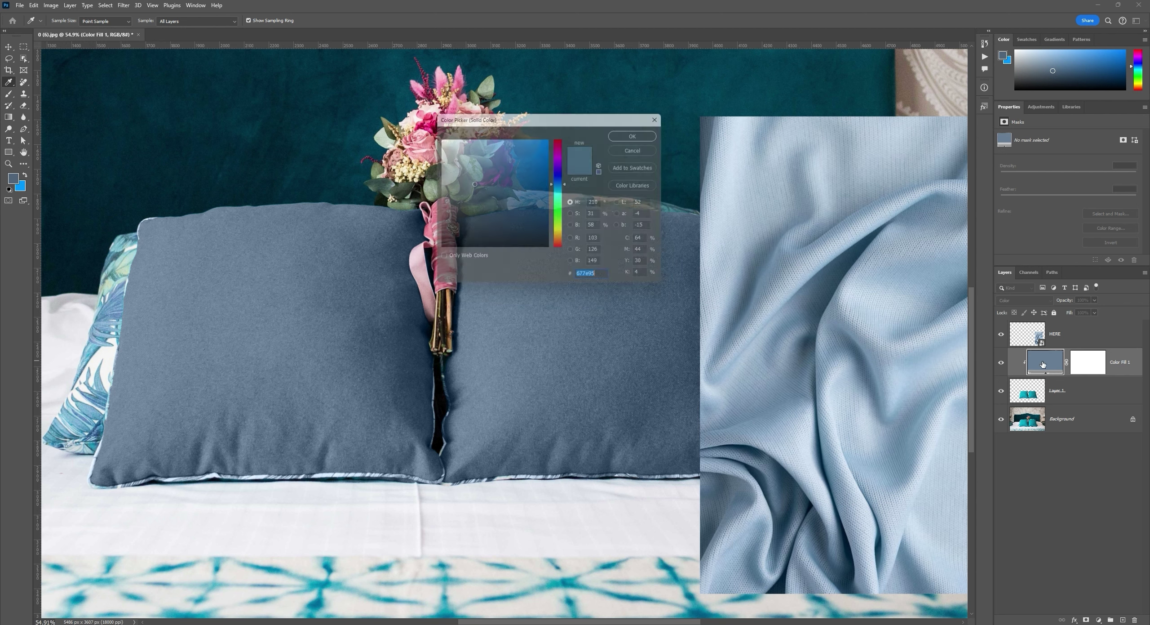
{"action": "left_click", "coordinate": [745, 253]}
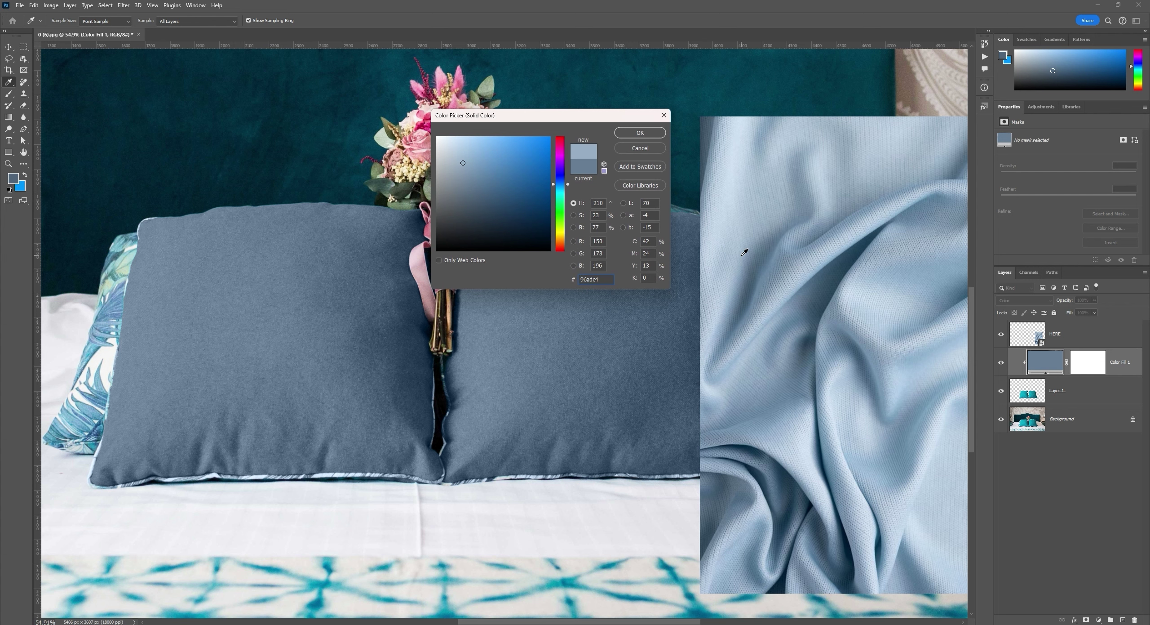
{"action": "left_click", "coordinate": [641, 138]}
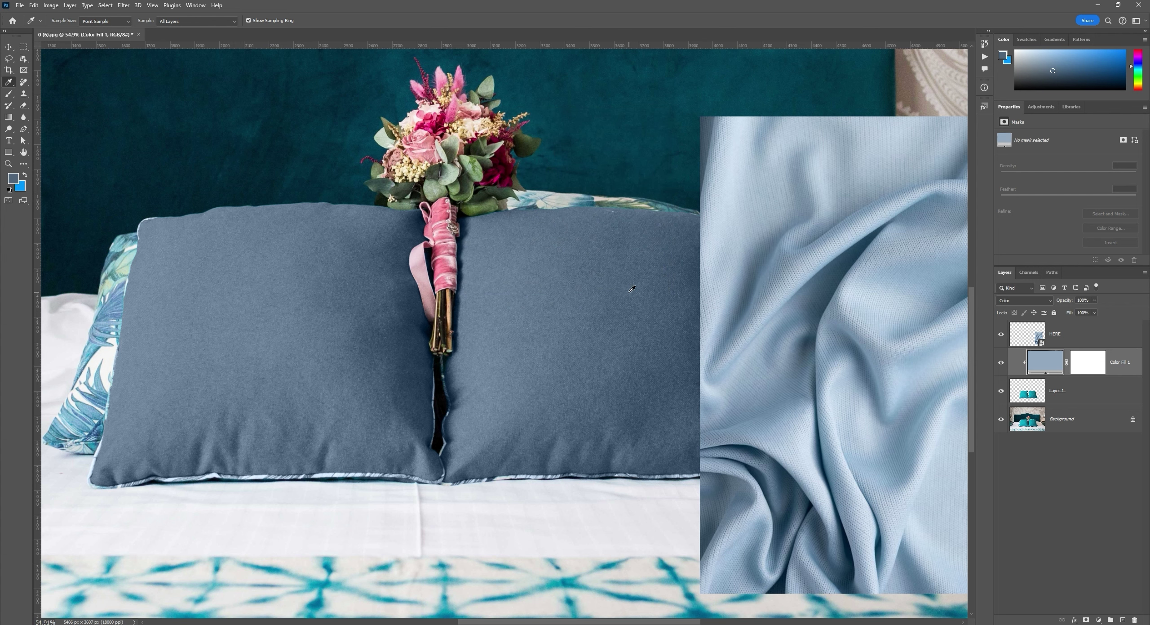
Step: Add a Brightness/Contrast adjustment clipped to the pillow layer beneath the color fill, and set its brightness to 52
{"action": "left_click", "coordinate": [1086, 395]}
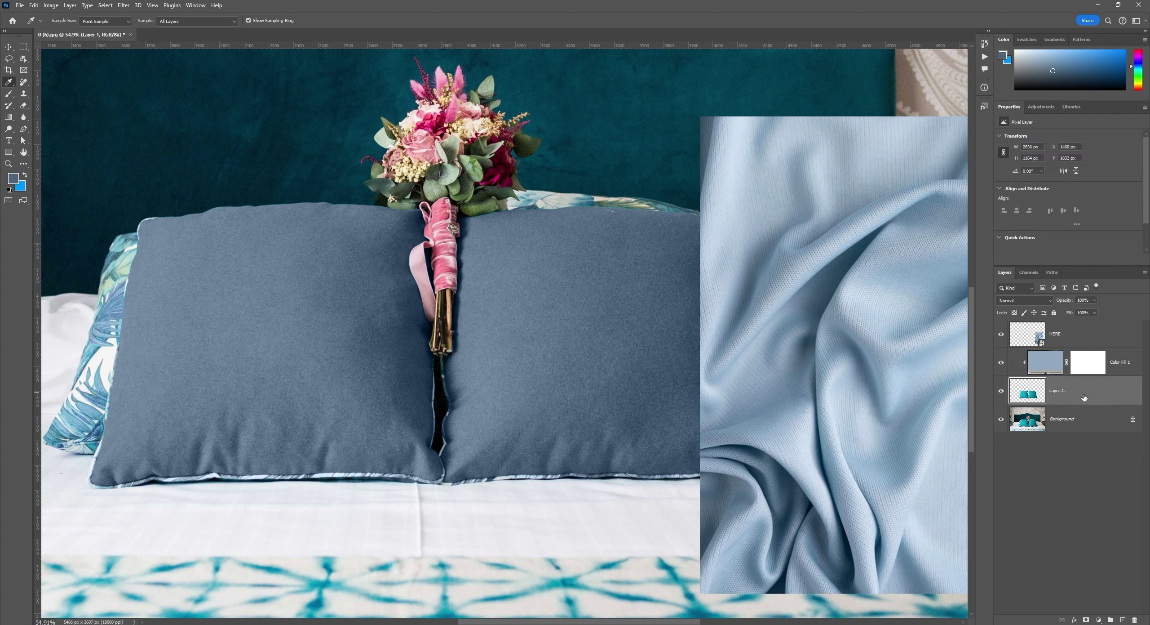
{"action": "left_click", "coordinate": [1003, 391]}
{"action": "left_click", "coordinate": [1003, 390]}
{"action": "left_click", "coordinate": [1099, 620]}
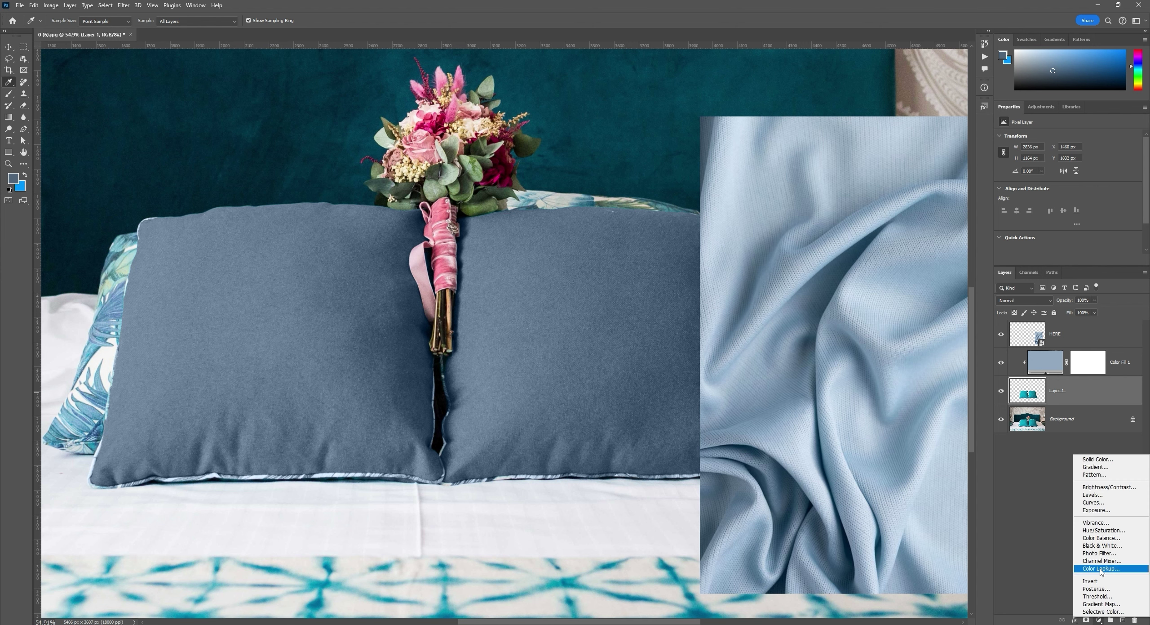
{"action": "left_click", "coordinate": [1107, 489]}
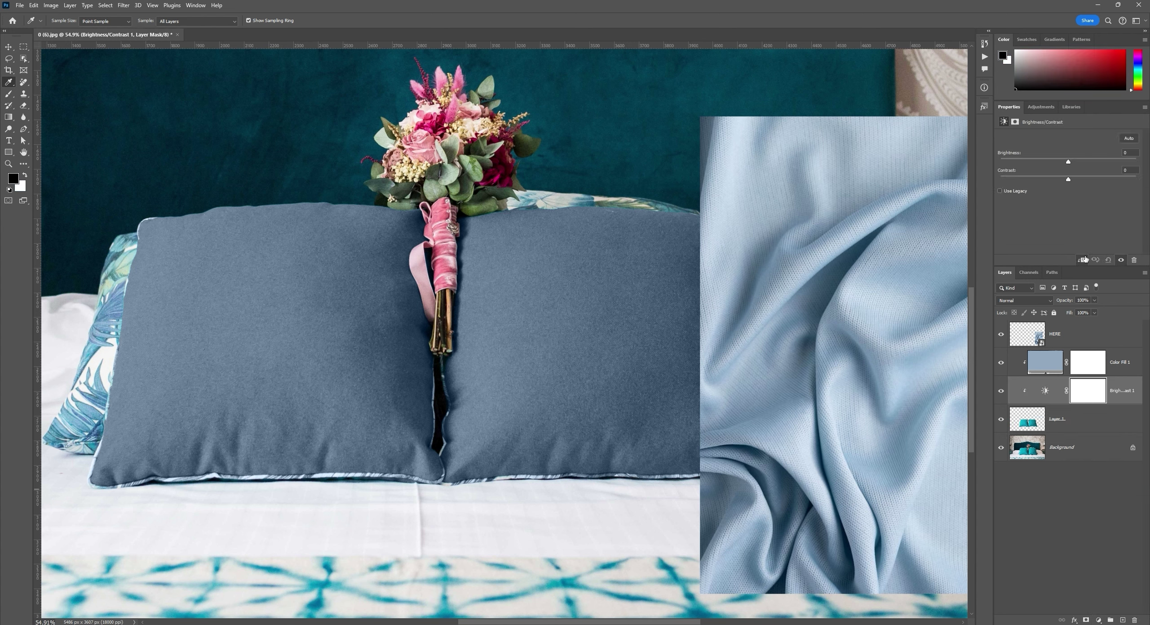
{"action": "left_click_drag", "start_coordinate": [1068, 163], "coordinate": [1092, 160]}
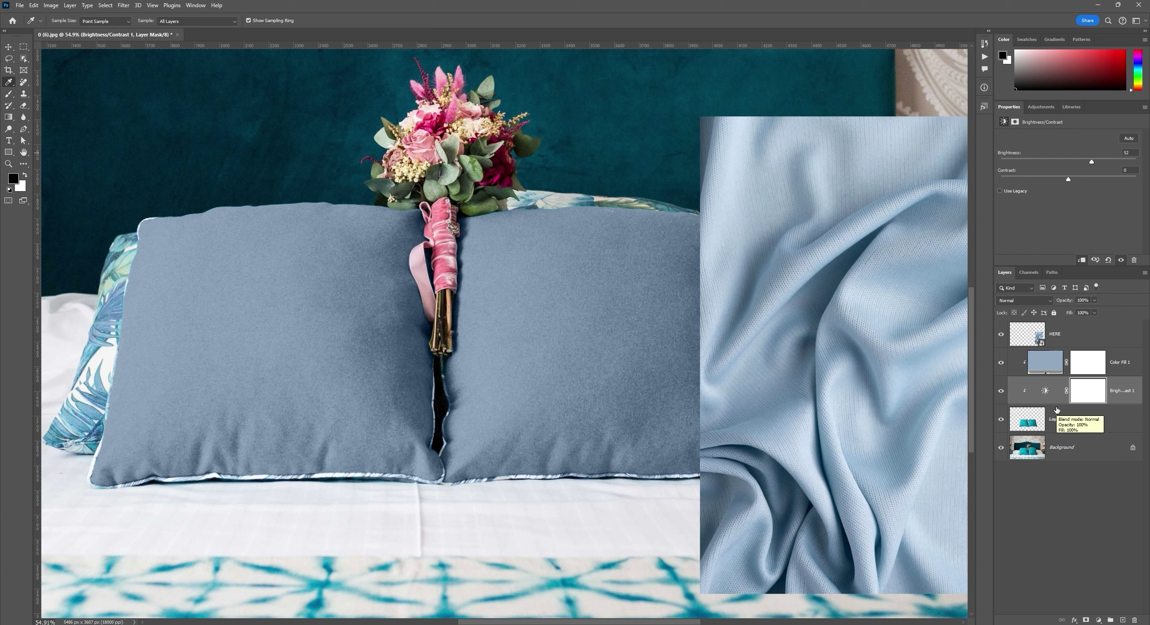
Step: With the HERE layer selected, sample the fabric and the brightened pillow alternately to compare their tones
{"action": "left_click", "coordinate": [1078, 334]}
{"action": "left_click", "coordinate": [858, 335]}
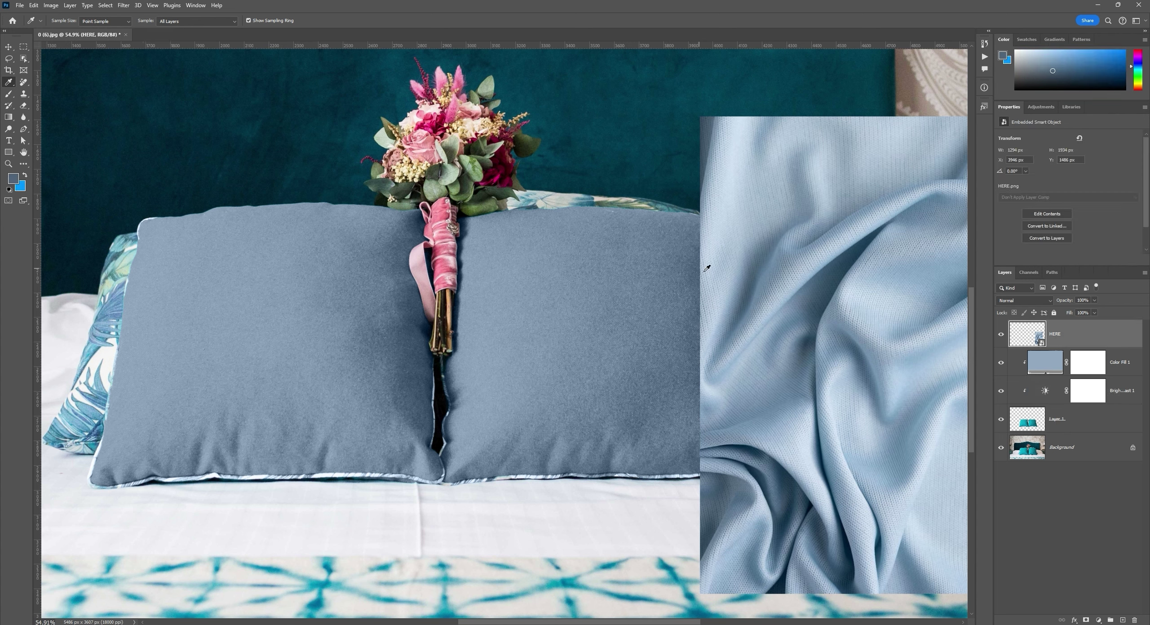
{"action": "left_click", "coordinate": [740, 268]}
{"action": "left_click", "coordinate": [570, 320]}
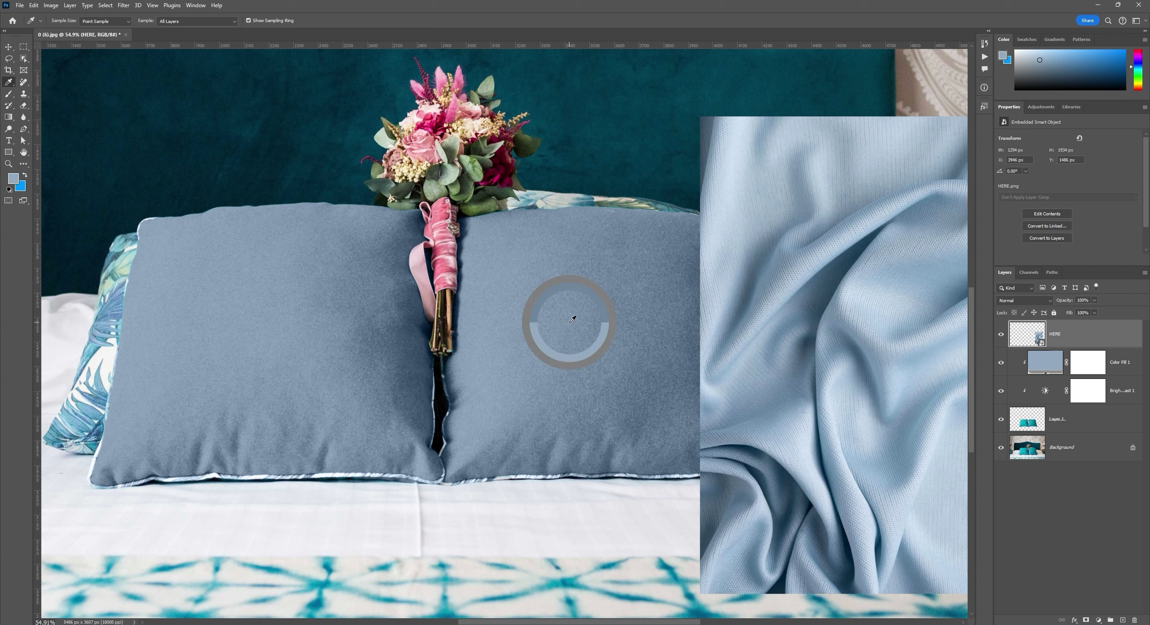
{"action": "left_click", "coordinate": [741, 295]}
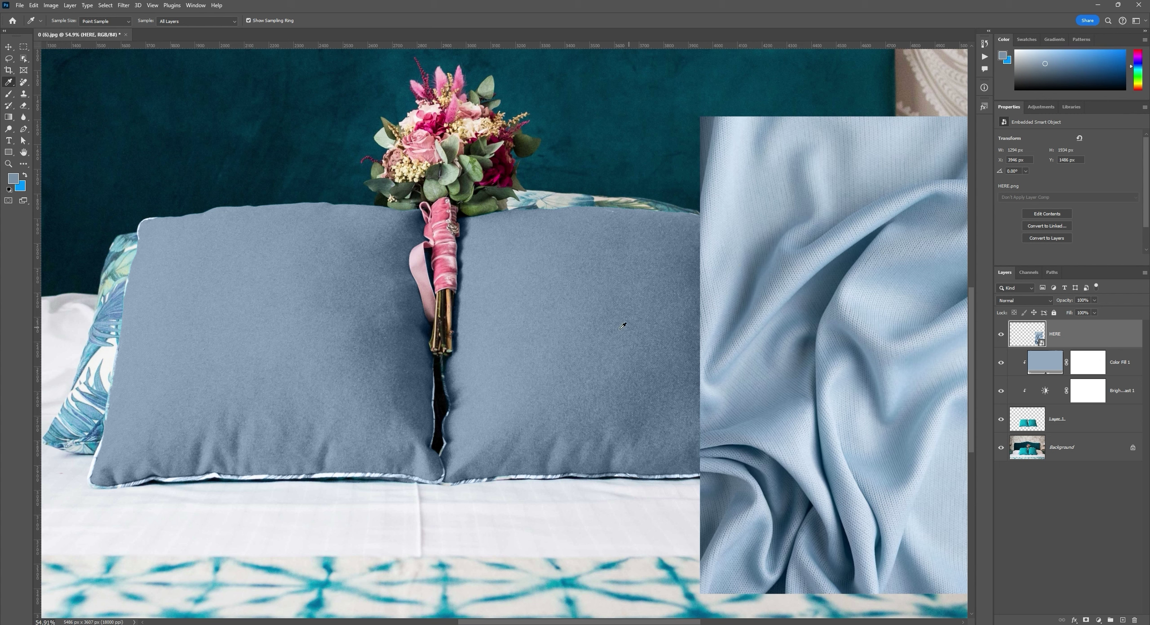
{"action": "left_click", "coordinate": [604, 331]}
{"action": "left_click", "coordinate": [752, 297]}
{"action": "left_click", "coordinate": [636, 322]}
Step: Set the pillow adjustment's brightness to 95 and its contrast to -7
{"action": "left_click", "coordinate": [1047, 392]}
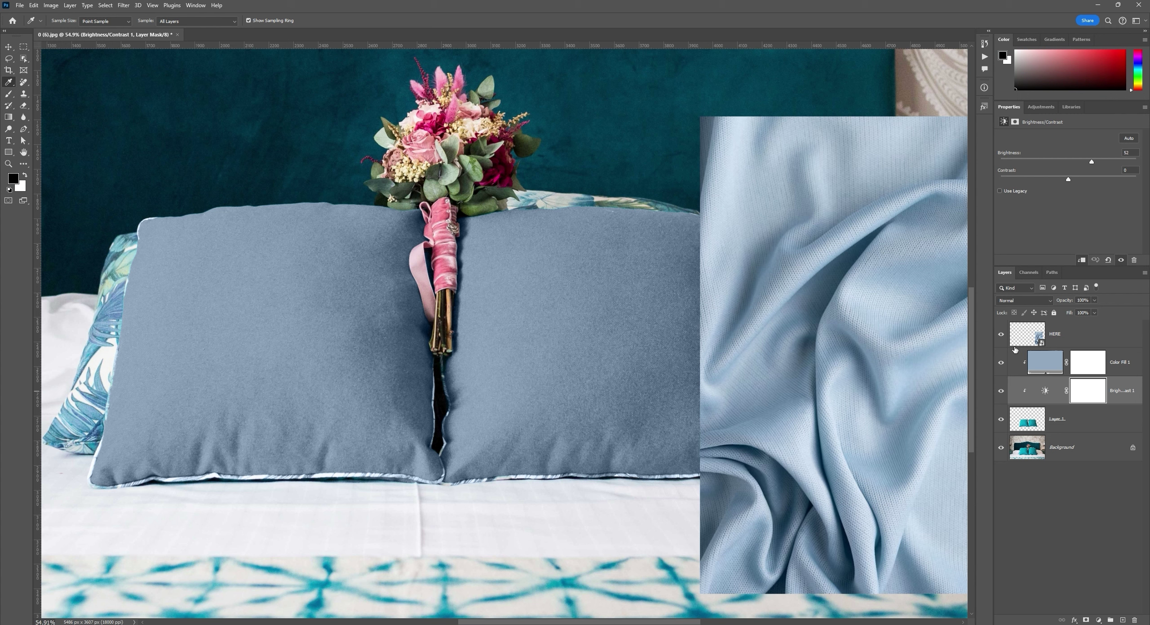
{"action": "left_click_drag", "start_coordinate": [1068, 179], "coordinate": [1112, 163]}
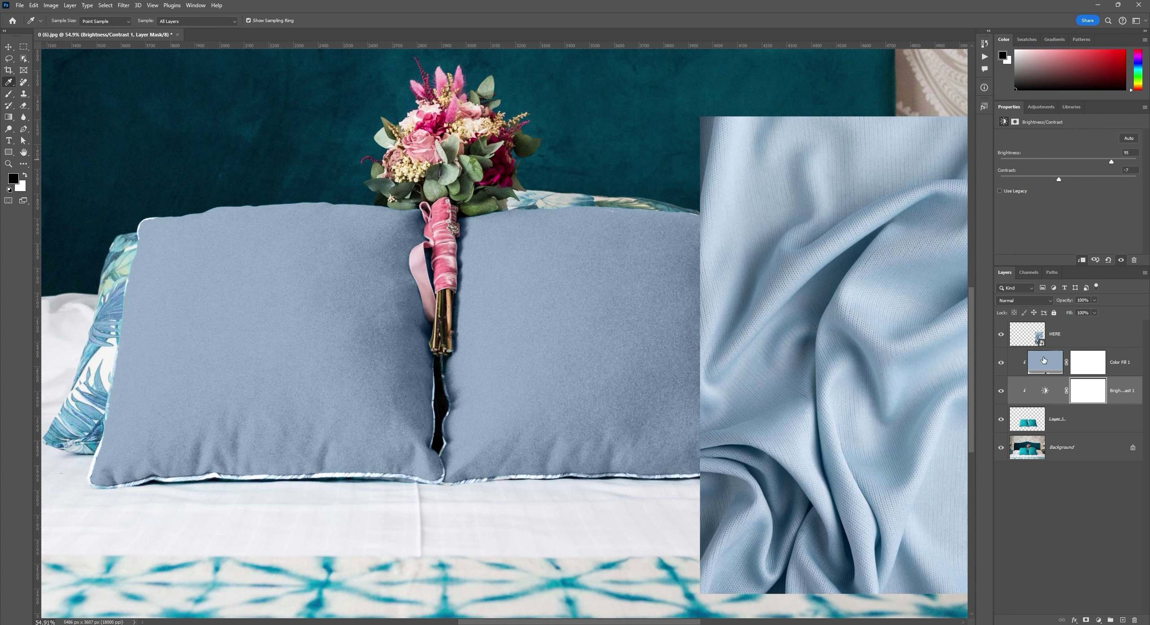
Step: Resample several spots on the fabric and the pillow to check how closely their blues match
{"action": "left_click", "coordinate": [1042, 337]}
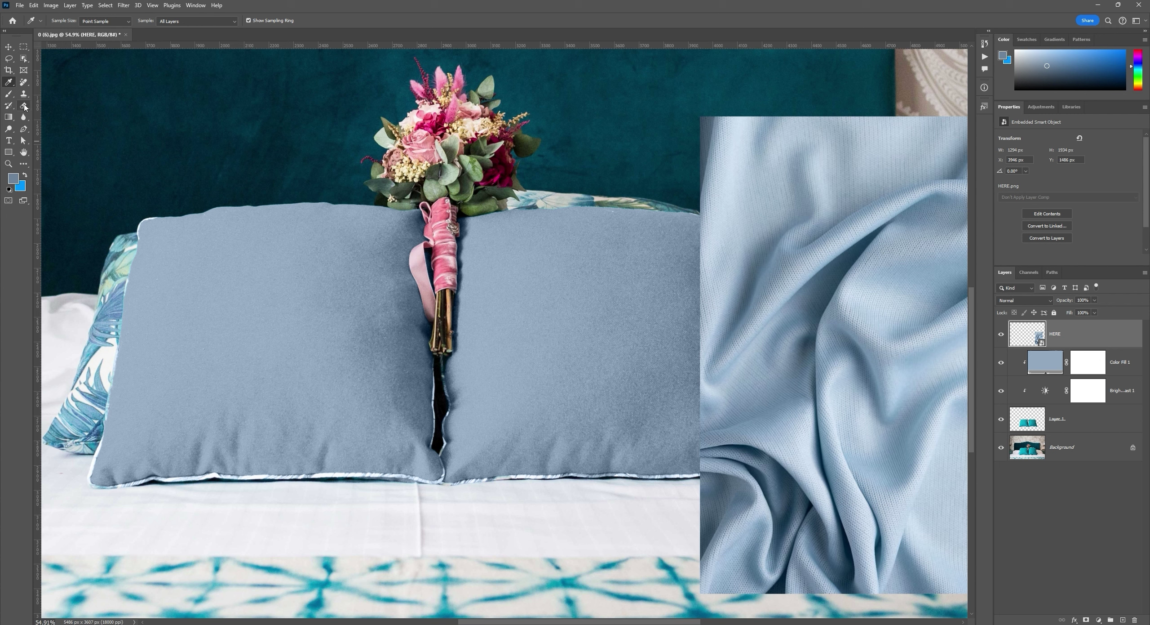
{"action": "left_click", "coordinate": [736, 276]}
{"action": "left_click", "coordinate": [598, 310]}
{"action": "left_click", "coordinate": [728, 272]}
{"action": "left_click", "coordinate": [548, 328]}
{"action": "left_click", "coordinate": [741, 268]}
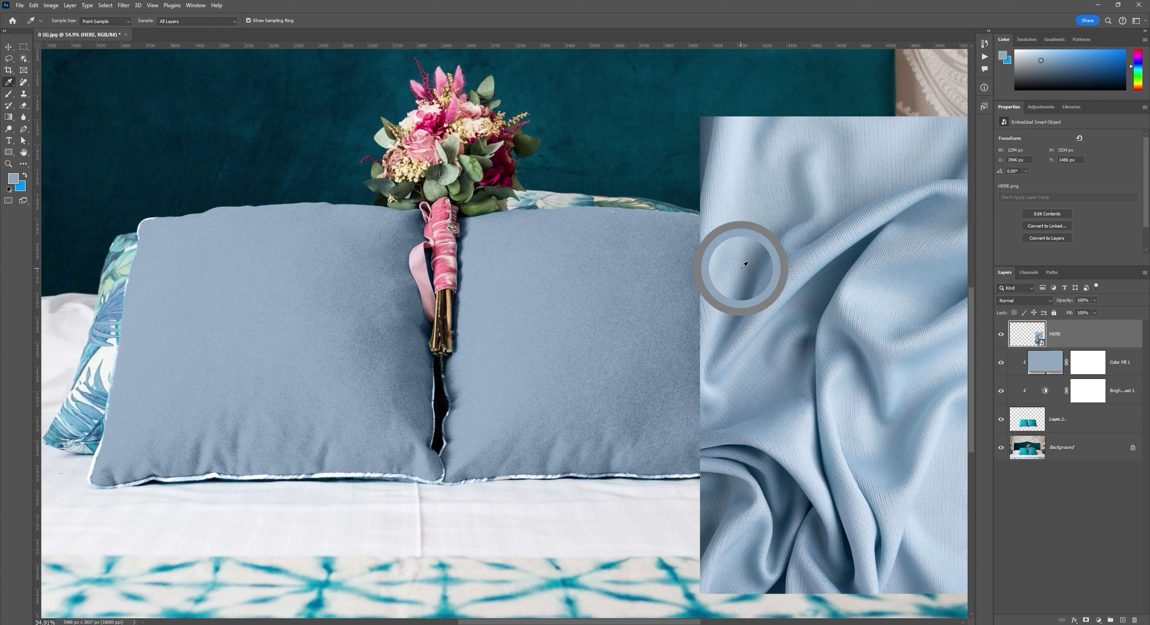
{"action": "left_click", "coordinate": [736, 293]}
{"action": "left_click", "coordinate": [739, 275]}
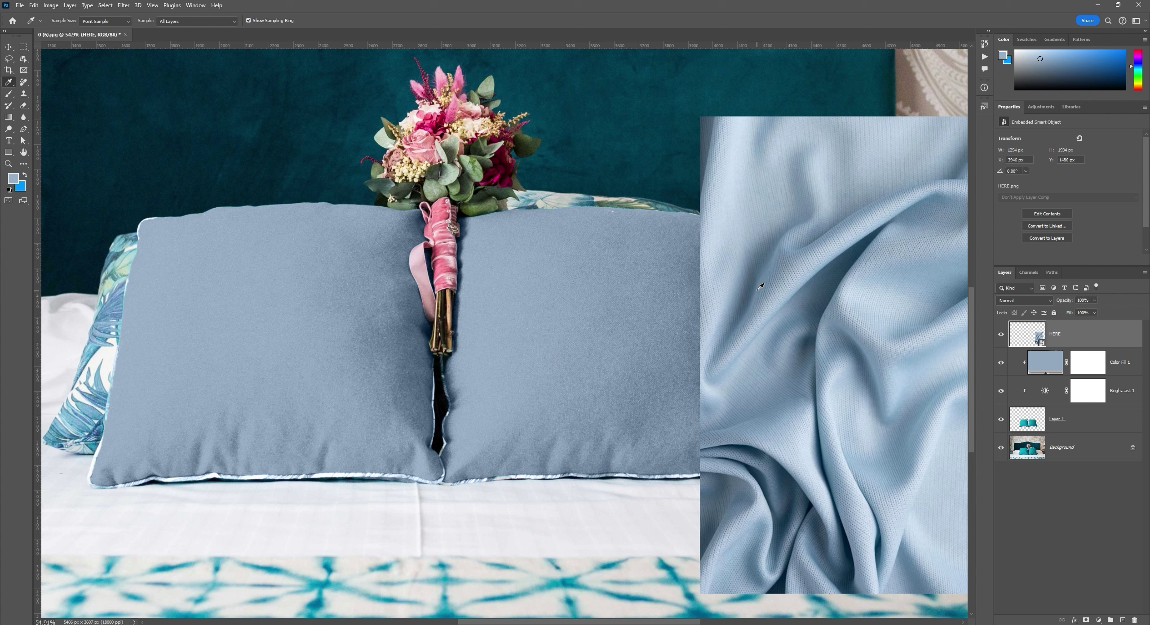
{"action": "left_click", "coordinate": [752, 242]}
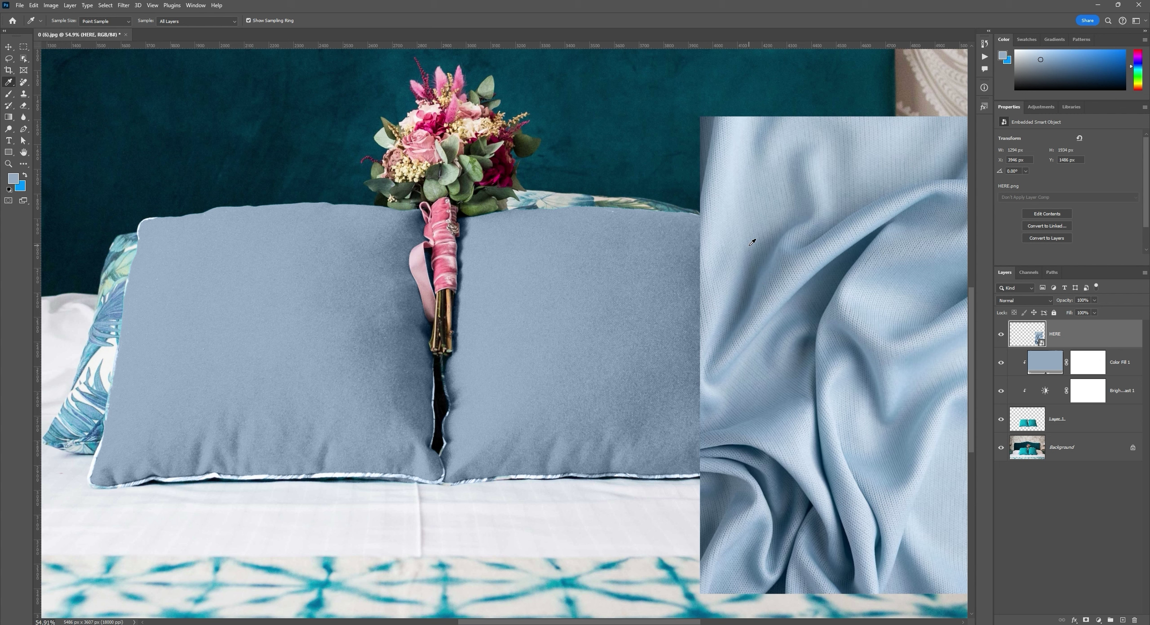
{"action": "left_click", "coordinate": [552, 303]}
Step: Raise the brightness of the pillows' Brightness/Contrast adjustment slightly and reselect the HERE fabric layer
{"action": "left_click", "coordinate": [1046, 390]}
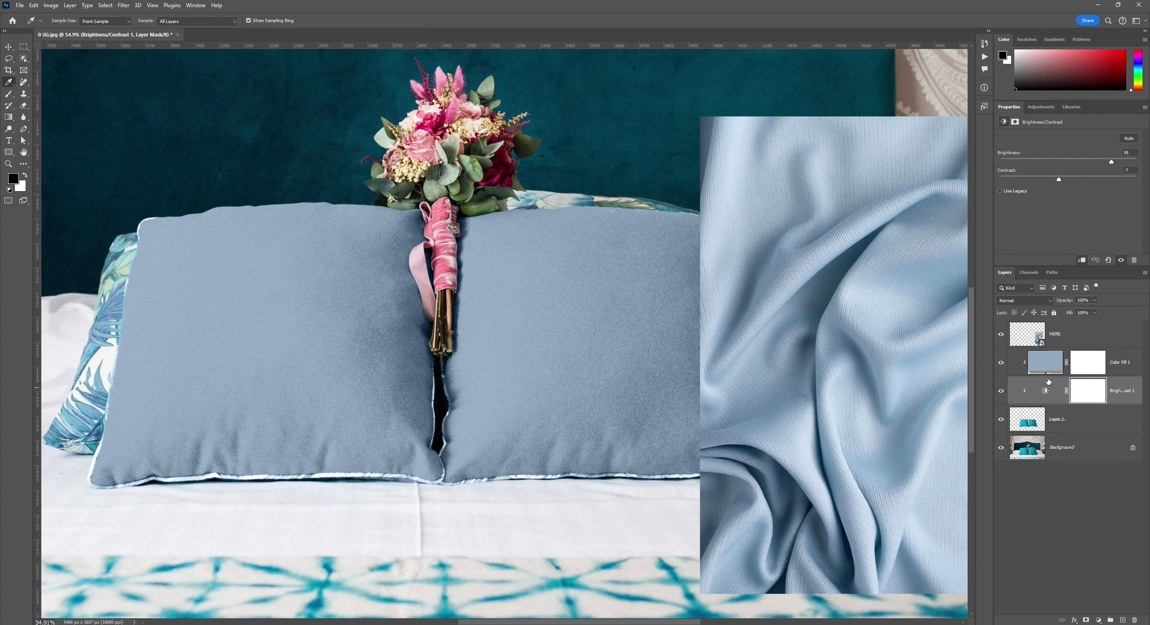
{"action": "left_click_drag", "start_coordinate": [1112, 161], "coordinate": [1115, 162]}
{"action": "key", "text": "alt+period"}
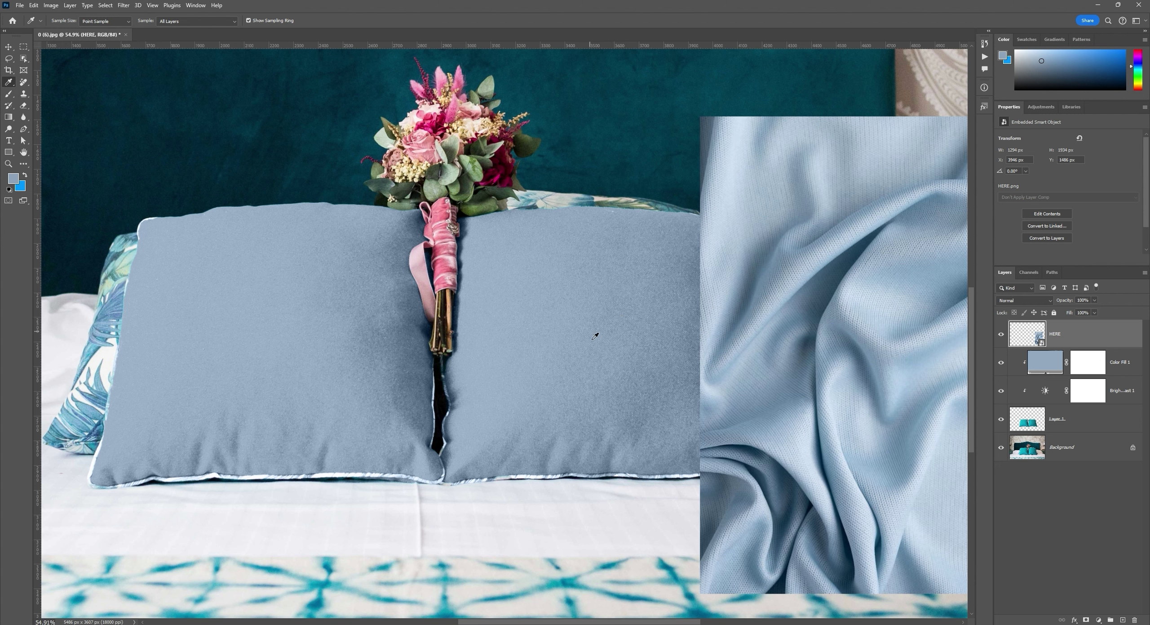
Step: Sample fabric and pillow spots in turn and compare their hue, saturation and brightness values in the Color Picker
{"action": "left_click", "coordinate": [753, 243]}
{"action": "left_click", "coordinate": [12, 180]}
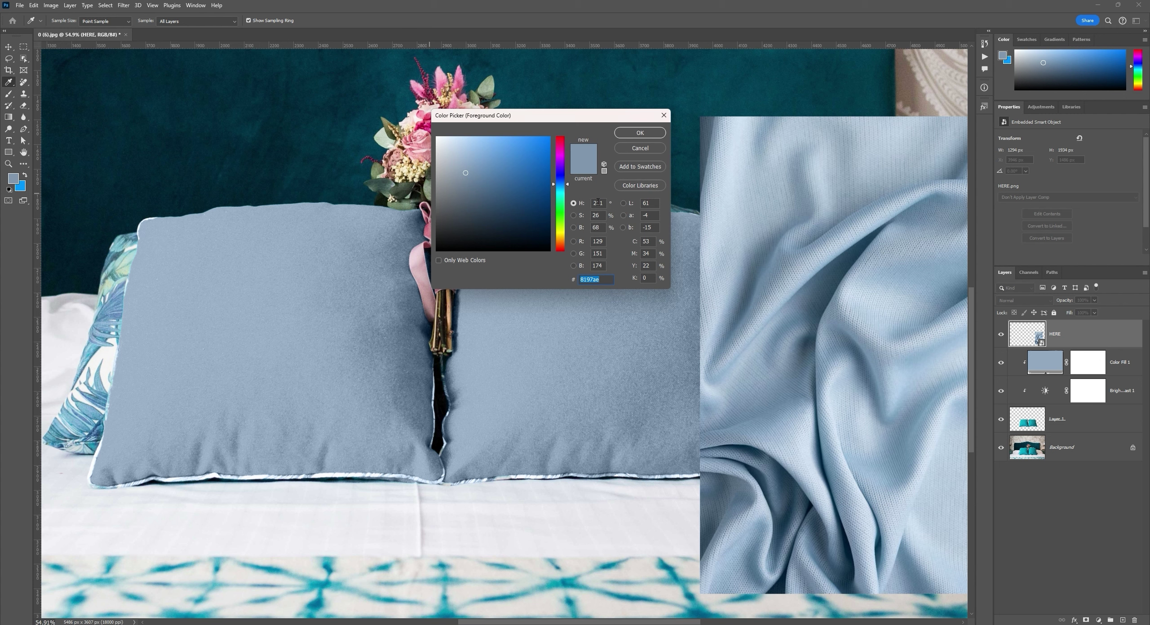
{"action": "left_click", "coordinate": [640, 147]}
{"action": "left_click", "coordinate": [231, 241]}
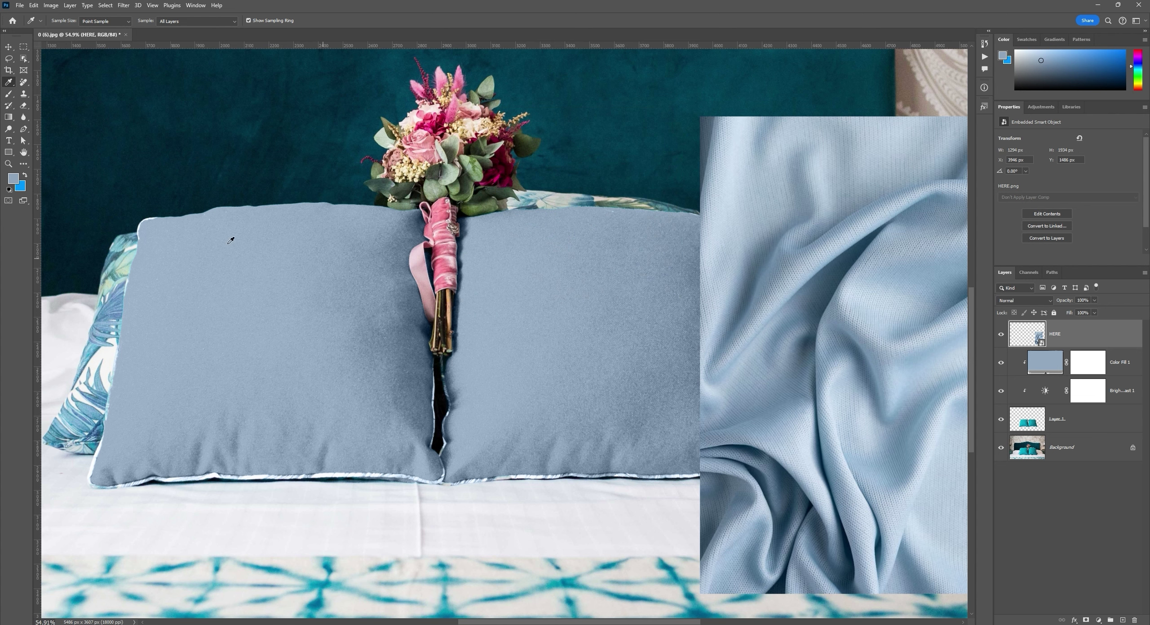
{"action": "left_click", "coordinate": [15, 182]}
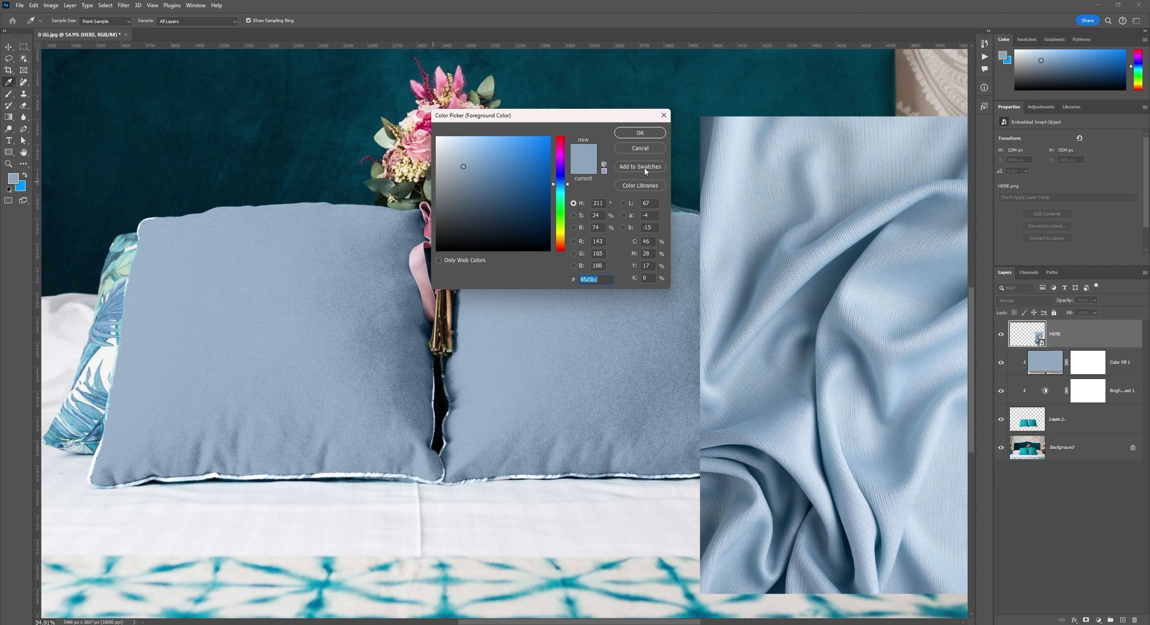
{"action": "key", "text": "Return"}
{"action": "left_click", "coordinate": [715, 267]}
{"action": "left_click", "coordinate": [14, 182]}
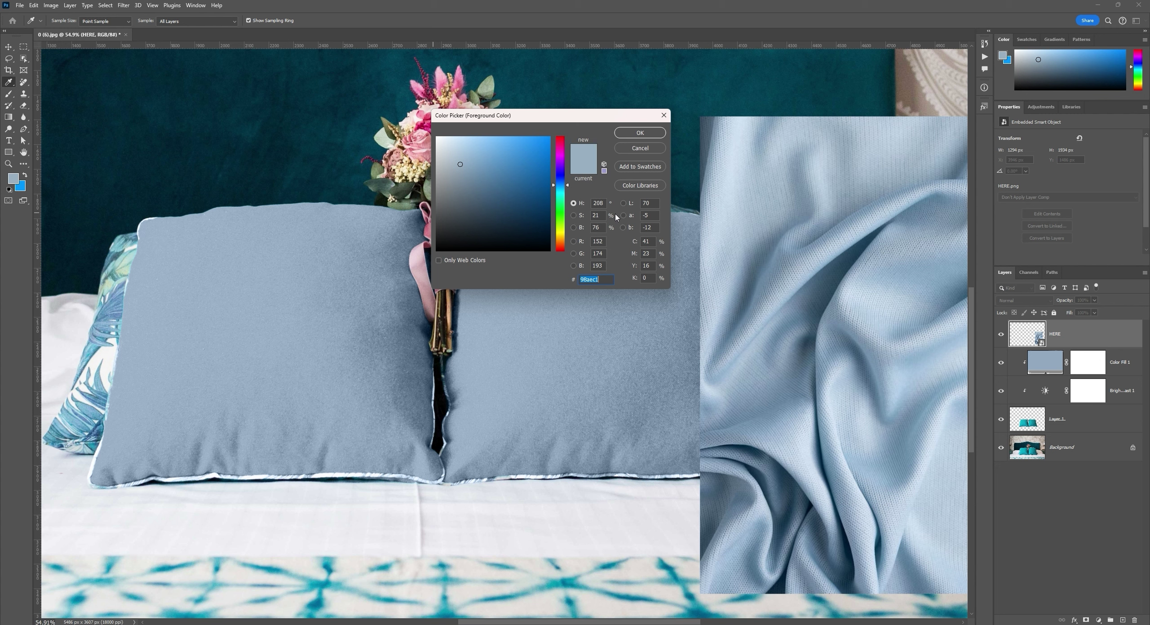
{"action": "left_click", "coordinate": [640, 148]}
{"action": "left_click", "coordinate": [578, 313]}
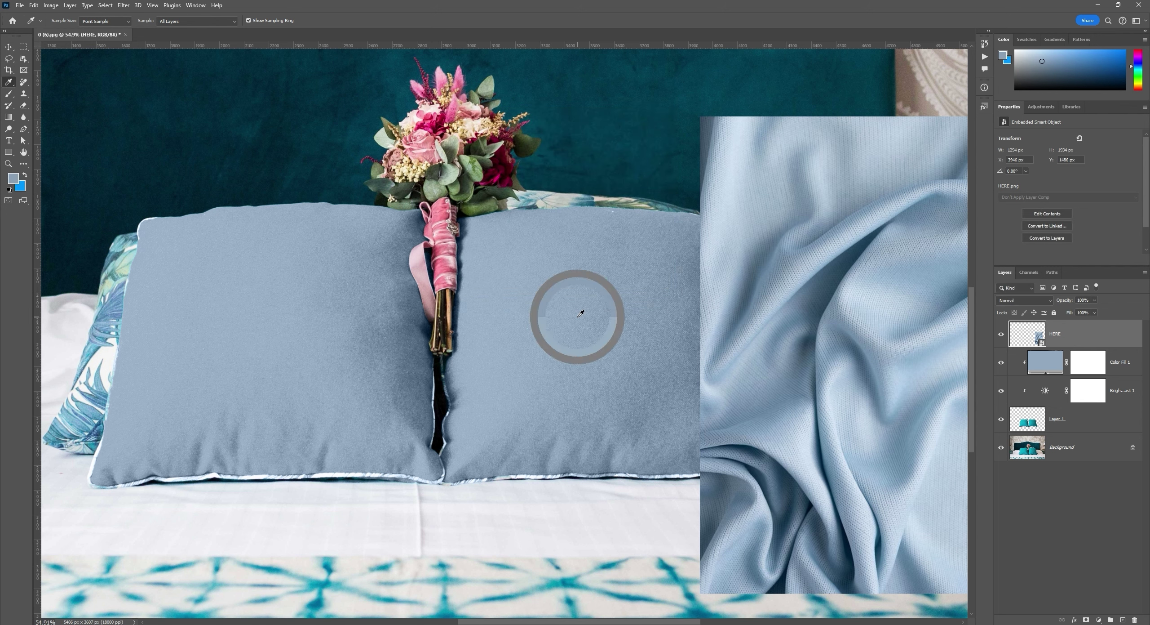
{"action": "left_click", "coordinate": [10, 180]}
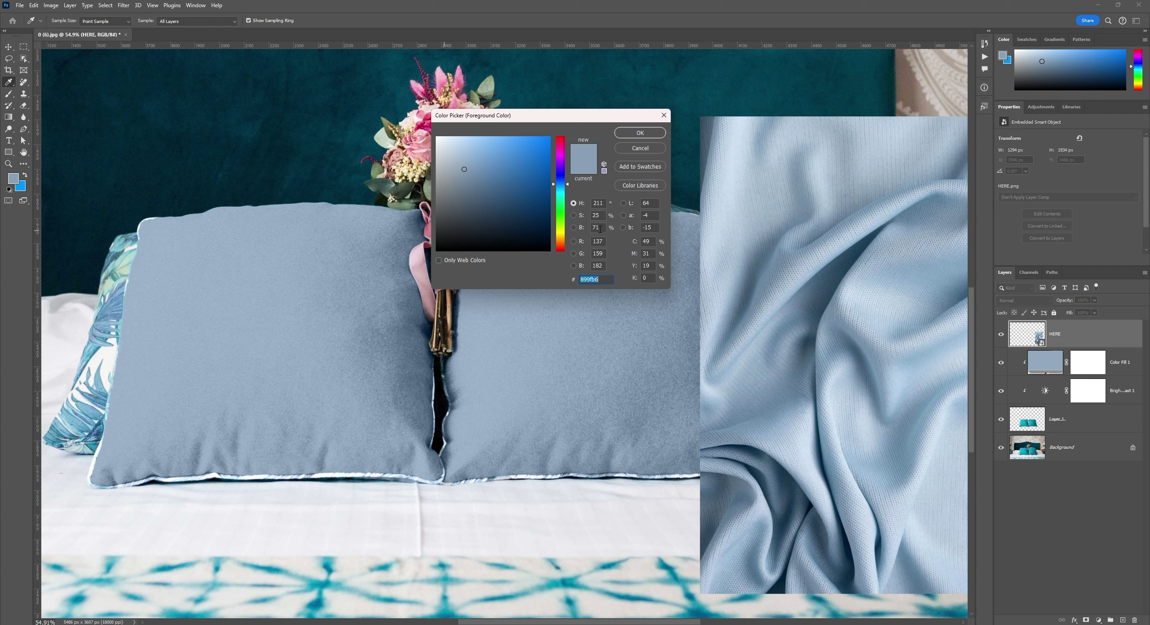
{"action": "left_click", "coordinate": [650, 150]}
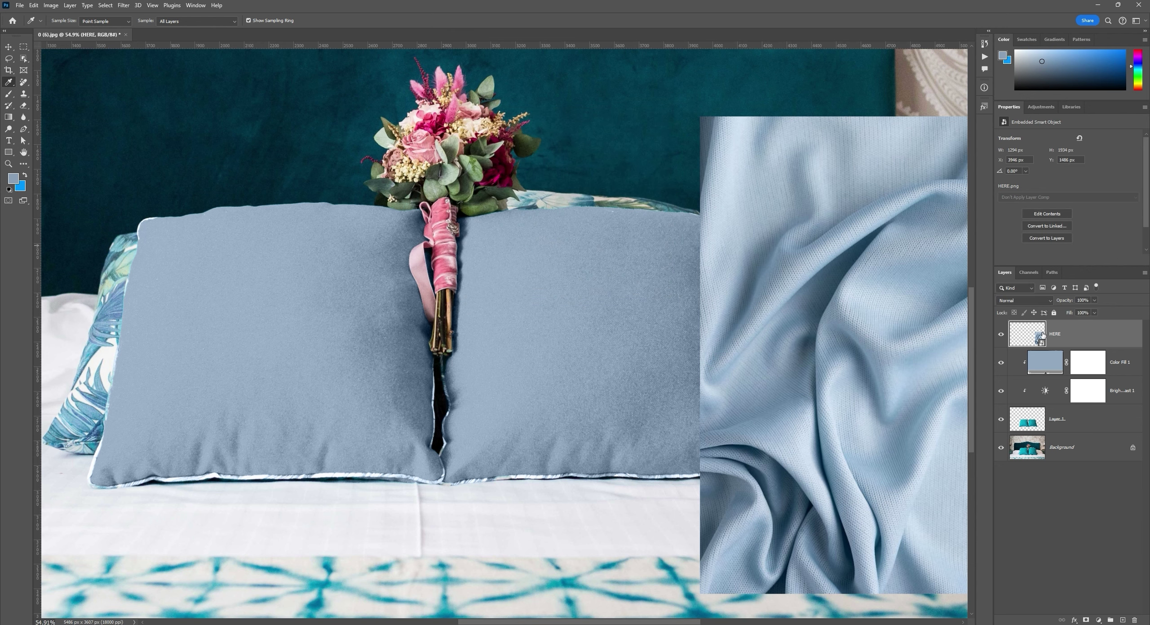
Step: Sample the lit area of the right pillow and inspect its color values in the Color Picker
{"action": "scroll", "coordinate": [605, 225], "scroll_direction": "down", "scroll_amount": 2}
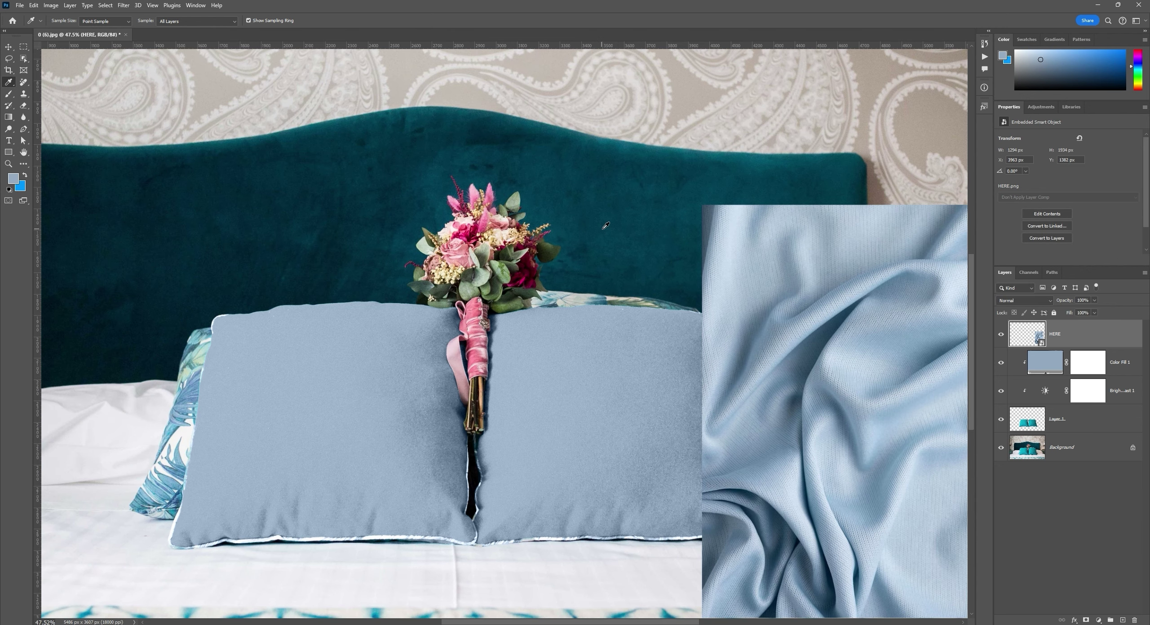
{"action": "left_click", "coordinate": [605, 345]}
{"action": "left_click", "coordinate": [593, 385]}
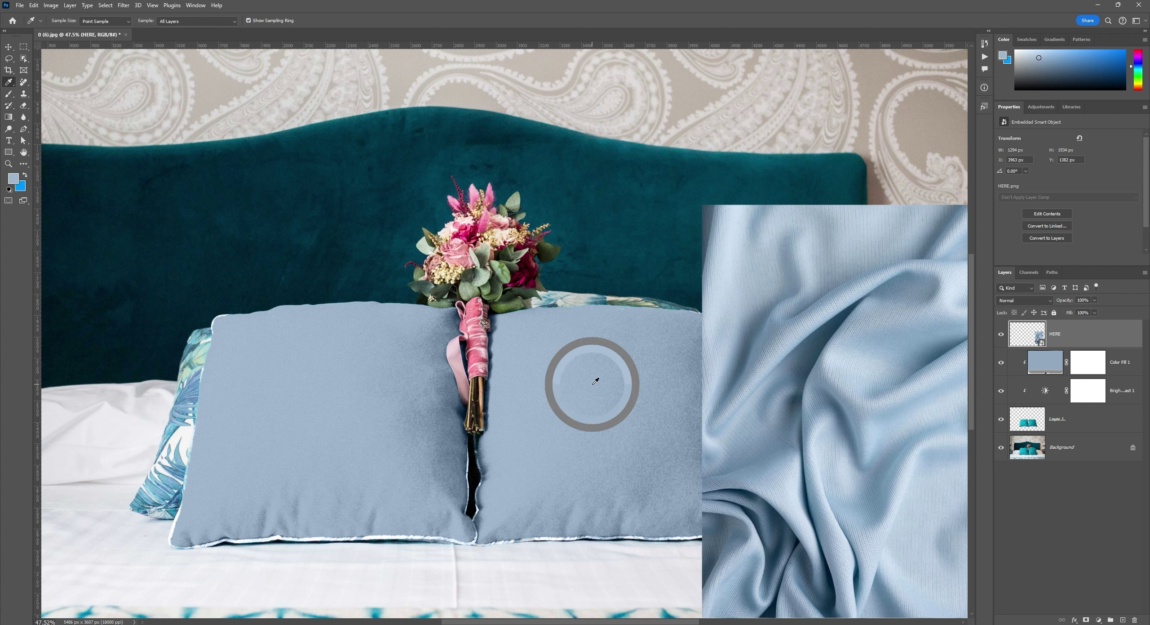
{"action": "left_click", "coordinate": [14, 182]}
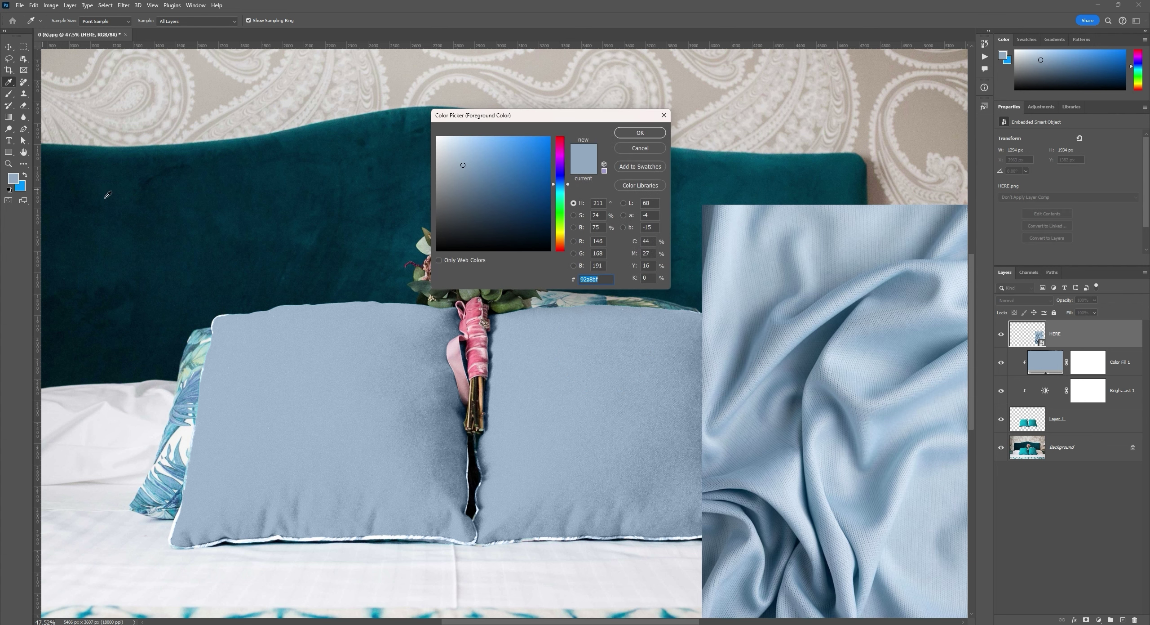
{"action": "left_click", "coordinate": [602, 228]}
{"action": "left_click_drag", "start_coordinate": [616, 330], "coordinate": [591, 392]}
{"action": "left_click", "coordinate": [641, 133]}
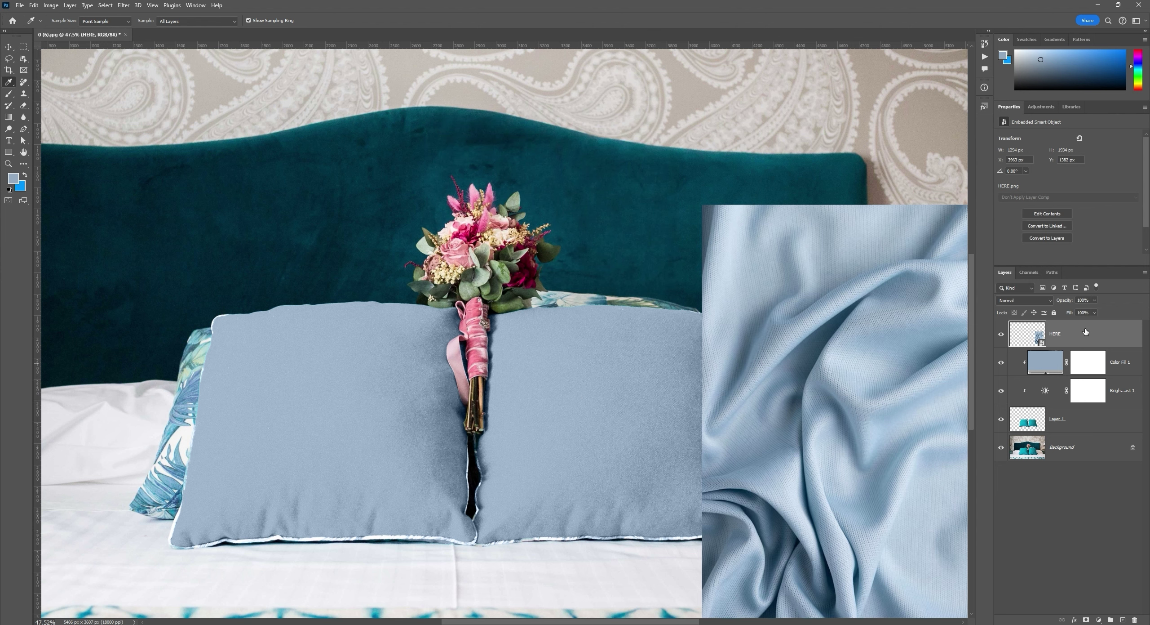
Step: Move the HERE fabric over the left pillow and across to the right pillow to compare it with the recolored pillows
{"action": "key", "text": "v"}
{"action": "left_click_drag", "start_coordinate": [827, 344], "coordinate": [472, 492]}
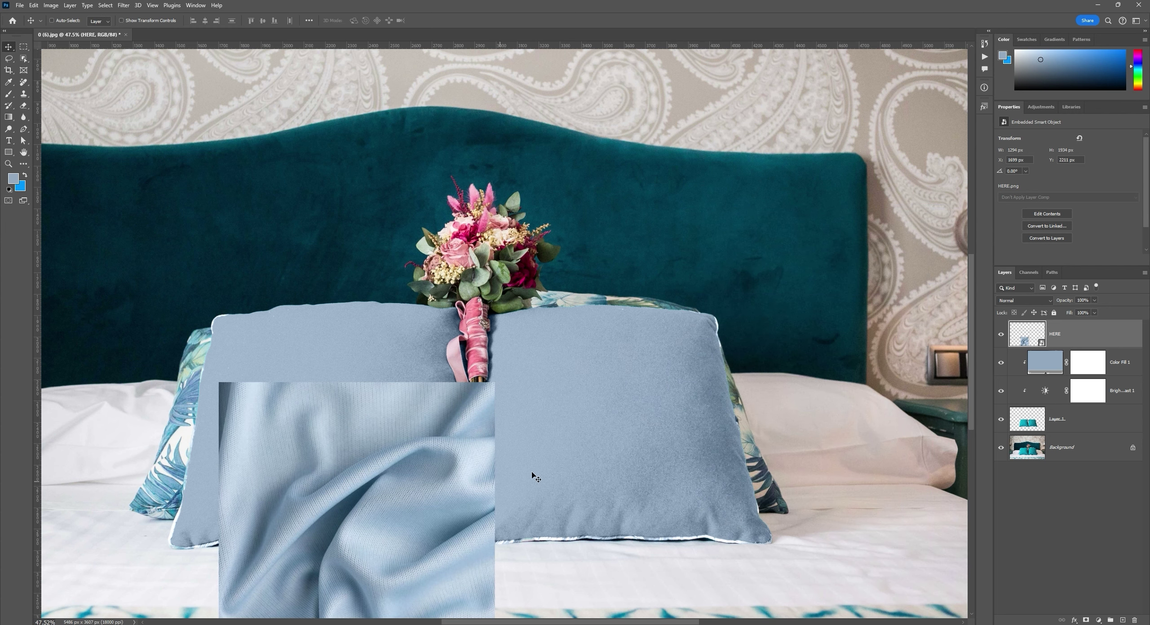
{"action": "left_click_drag", "start_coordinate": [381, 499], "coordinate": [728, 368]}
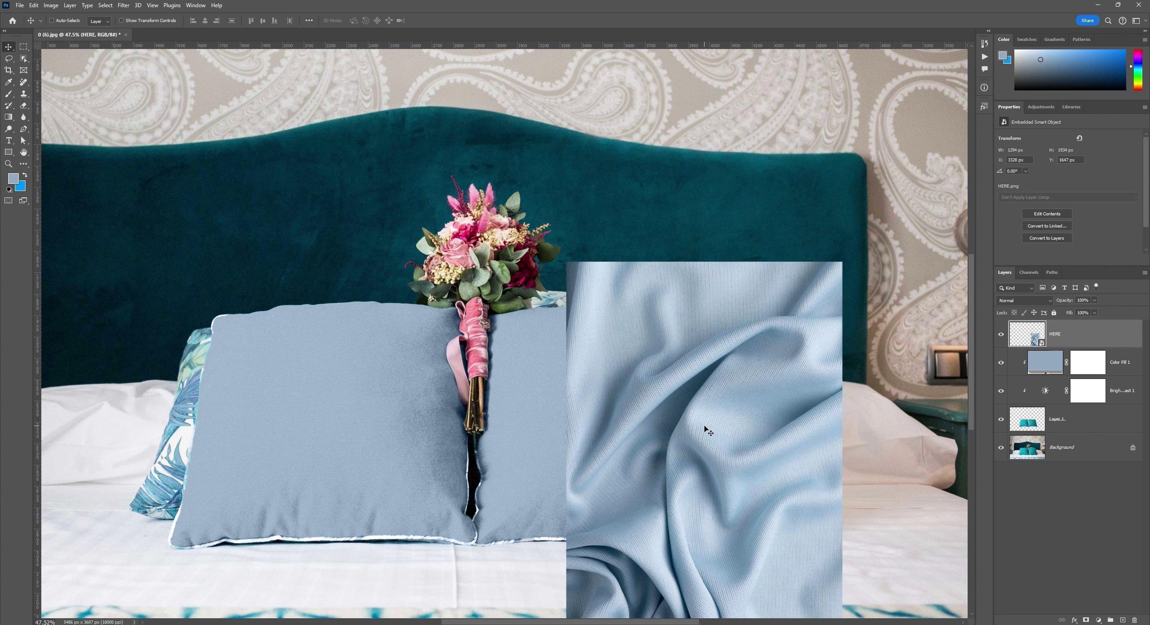
Step: Reposition the HERE fabric across the right pillow and compare the two colors pixel by pixel along its edge
{"action": "left_click_drag", "start_coordinate": [709, 430], "coordinate": [684, 370]}
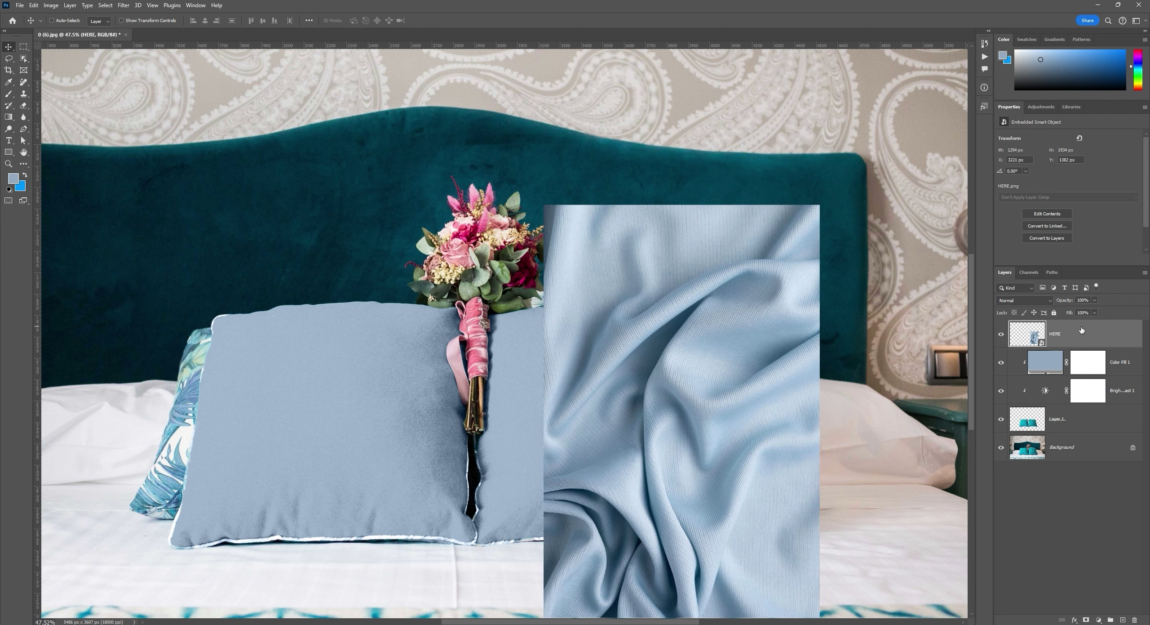
{"action": "left_click_drag", "start_coordinate": [549, 412], "coordinate": [575, 392]}
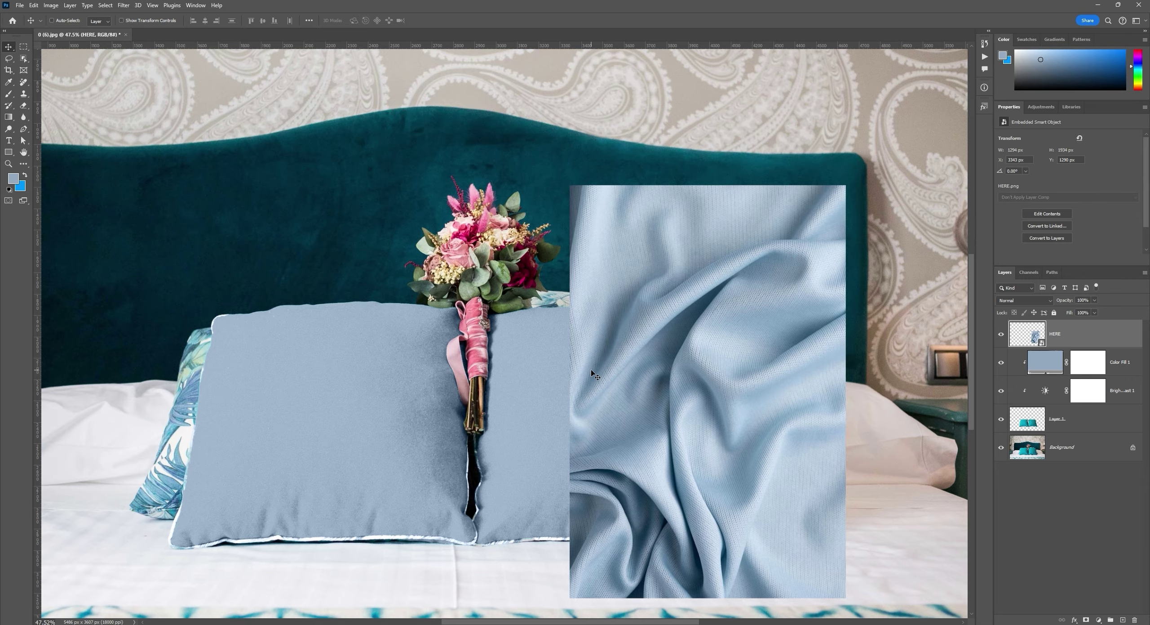
{"action": "key", "text": "z"}
{"action": "mouse_move", "coordinate": [591, 370]}
{"action": "left_mouse_down"}
{"action": "mouse_move", "coordinate": [748, 324]}
{"action": "mouse_move", "coordinate": [605, 382]}
{"action": "left_mouse_up"}
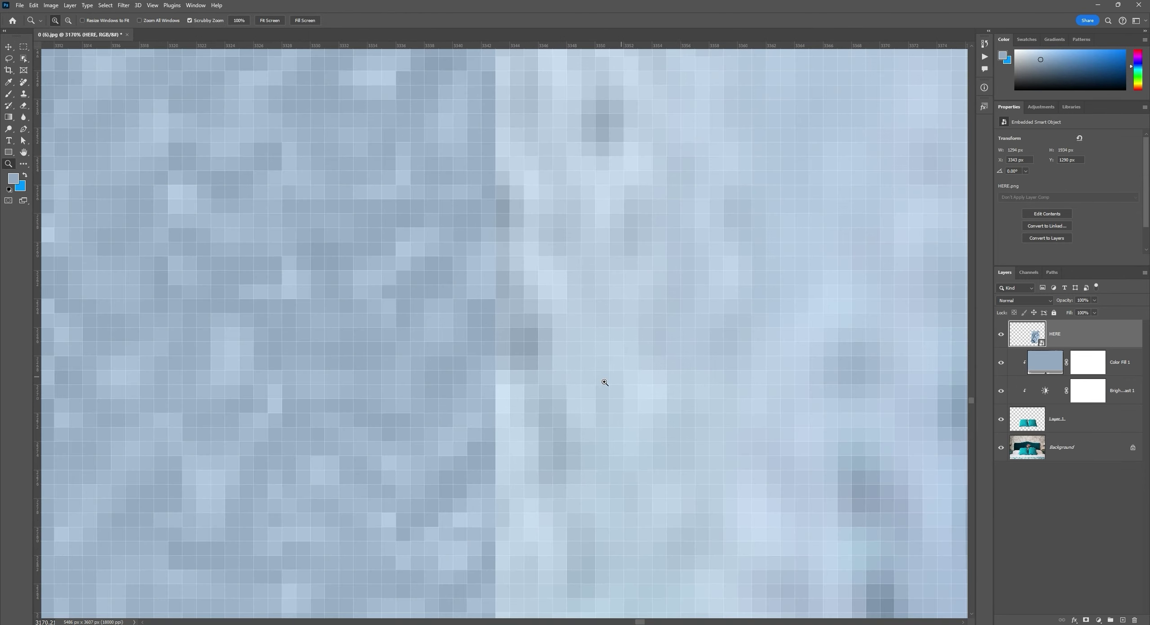
{"action": "left_click_drag", "start_coordinate": [505, 329], "coordinate": [419, 433]}
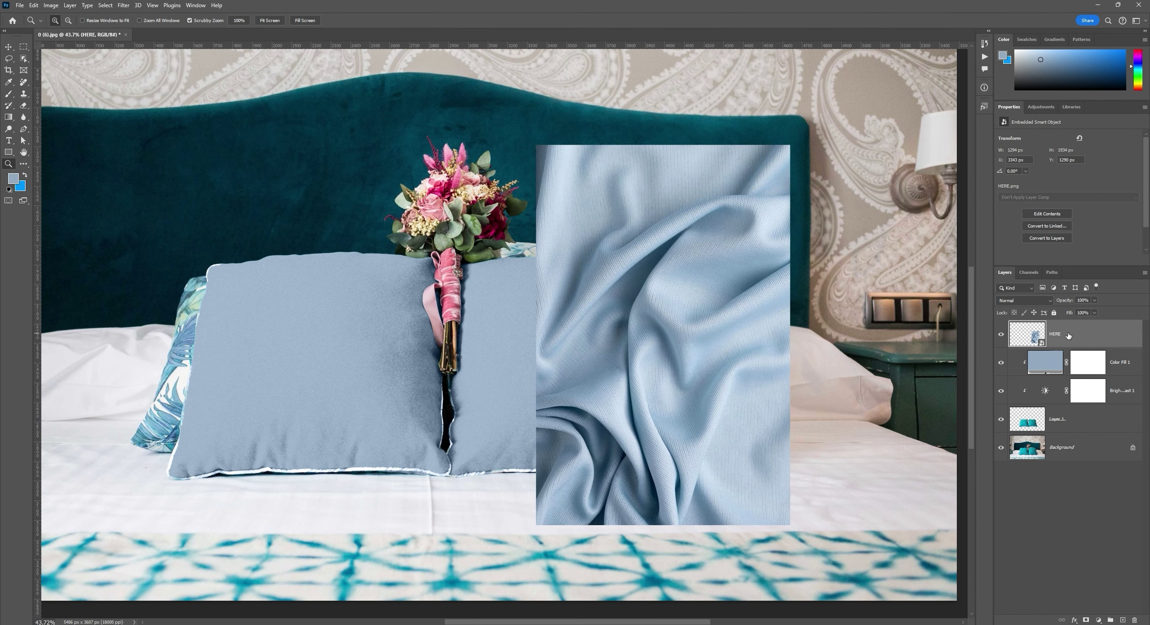
Step: Add a layer mask to the HERE fabric and fade its pillow-side edge with a large soft black brush
{"action": "left_click", "coordinate": [1087, 620]}
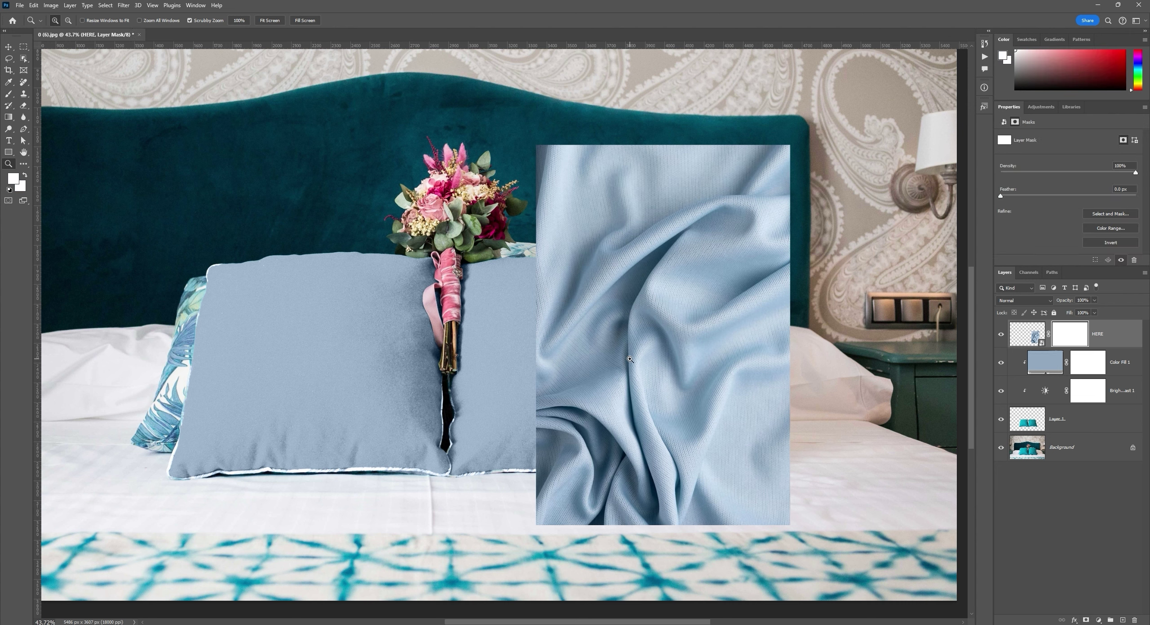
{"action": "key", "text": "b"}
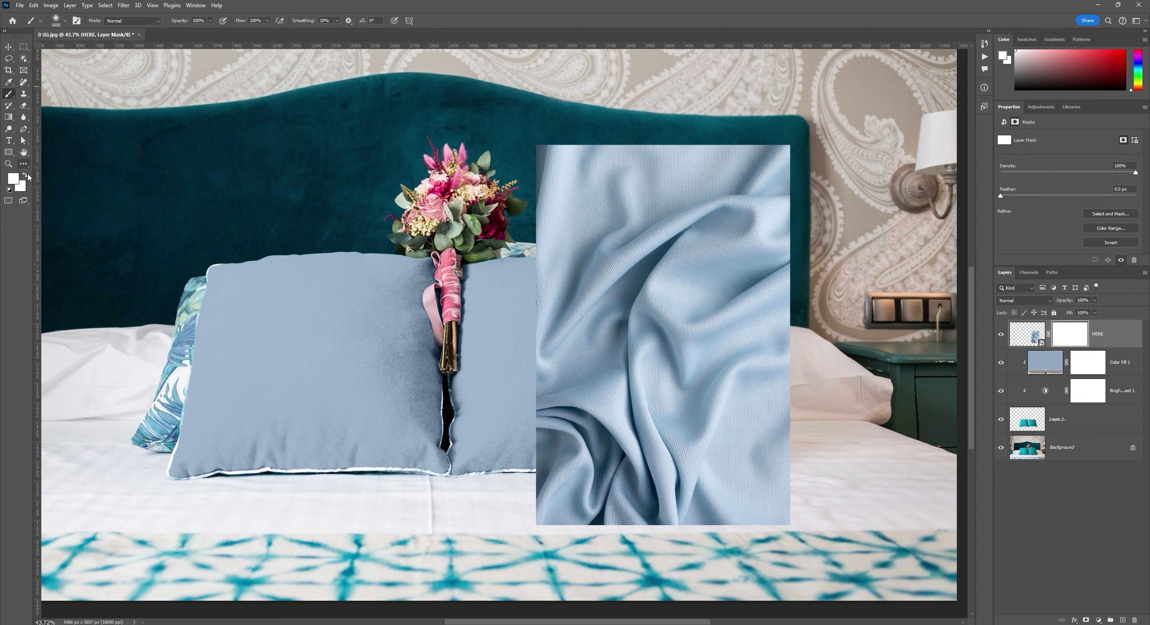
{"action": "left_click", "coordinate": [10, 190]}
{"action": "left_click", "coordinate": [25, 178]}
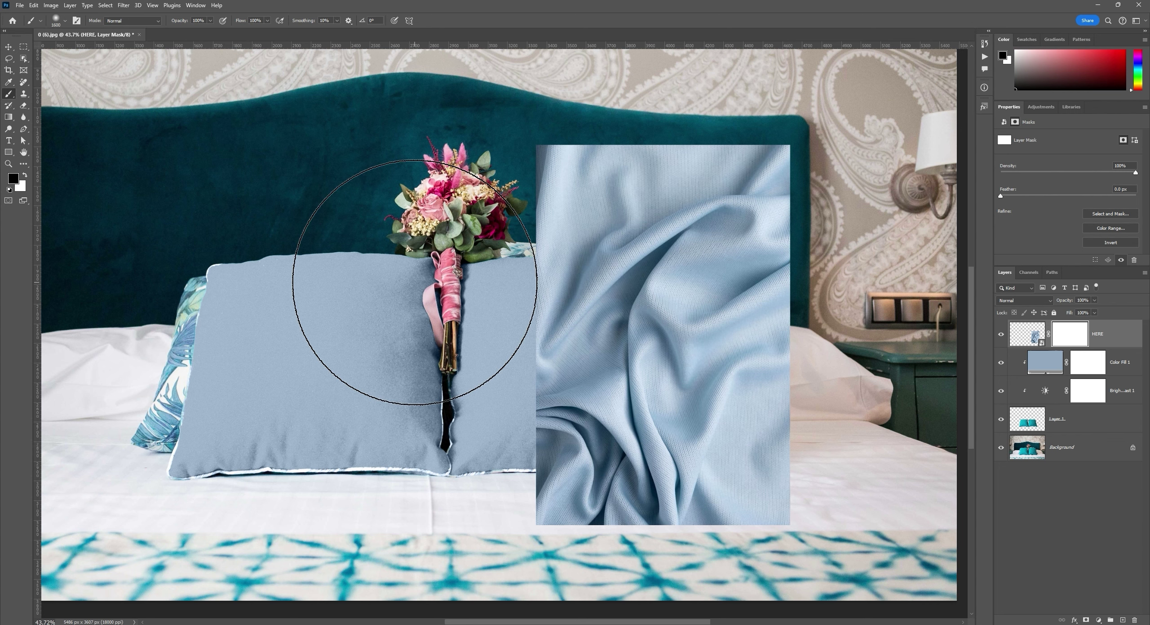
{"action": "right_click", "coordinate": [453, 294]}
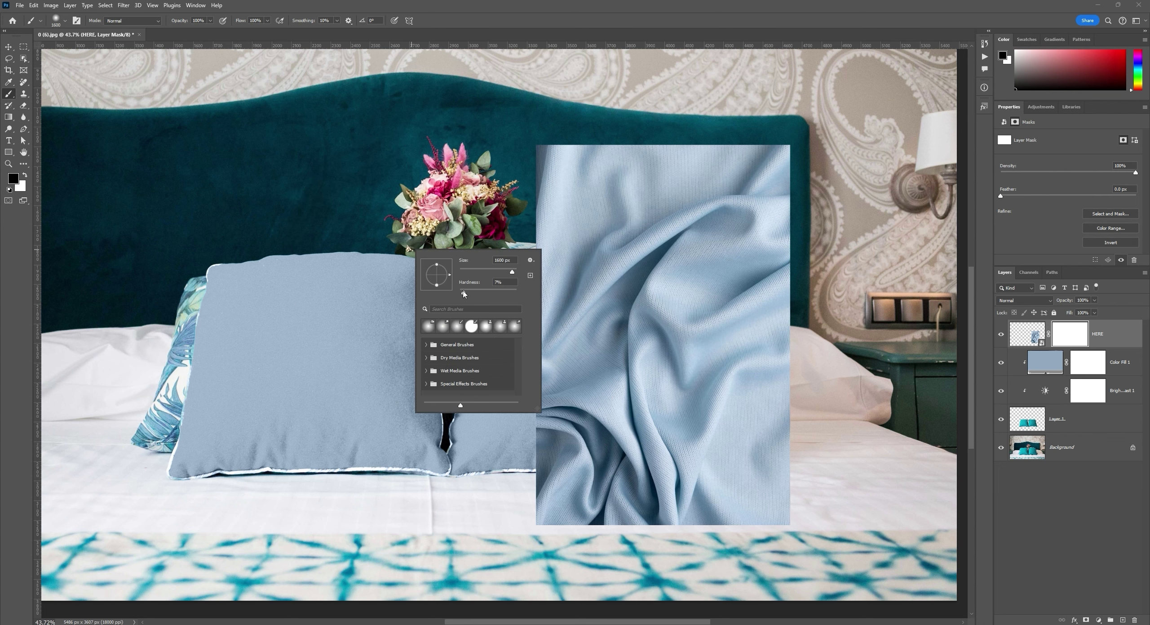
{"action": "mouse_move", "coordinate": [488, 180]}
{"action": "left_mouse_down"}
{"action": "mouse_move", "coordinate": [498, 216]}
{"action": "mouse_move", "coordinate": [380, 417]}
{"action": "mouse_move", "coordinate": [432, 400]}
{"action": "mouse_move", "coordinate": [390, 373]}
{"action": "mouse_move", "coordinate": [431, 368]}
{"action": "mouse_move", "coordinate": [441, 340]}
{"action": "mouse_move", "coordinate": [401, 380]}
{"action": "mouse_move", "coordinate": [413, 380]}
{"action": "mouse_move", "coordinate": [237, 449]}
{"action": "left_mouse_up"}
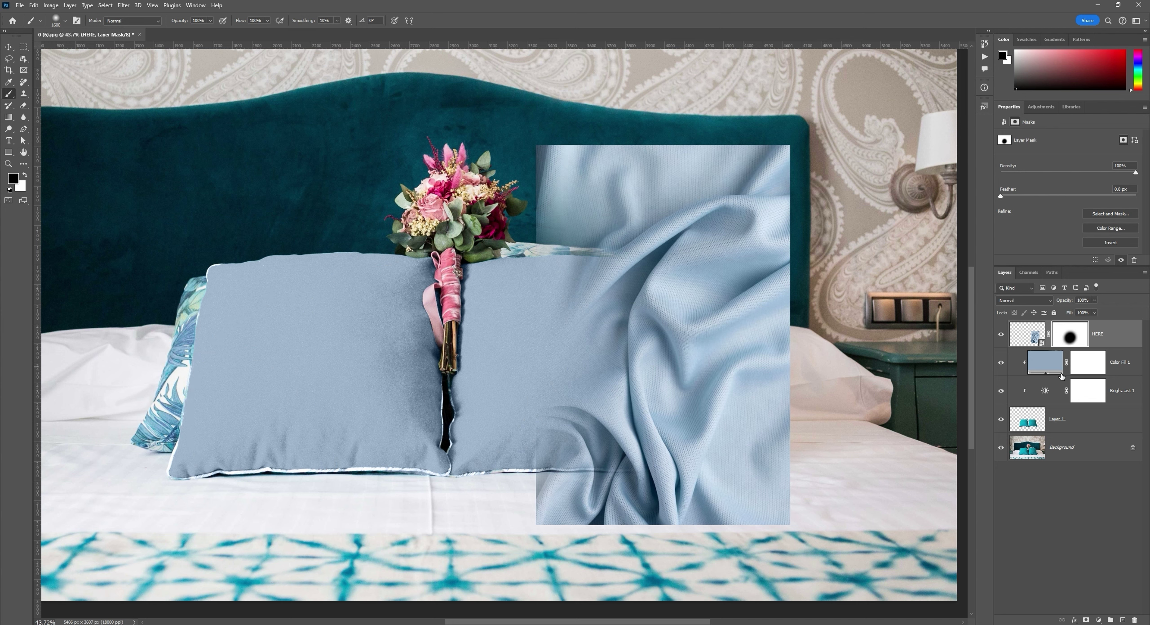
Step: Nudge the masked HERE fabric on the right pillow and examine the color blend between them up close
{"action": "left_click", "coordinate": [1025, 335]}
{"action": "key", "text": "v"}
{"action": "left_click_drag", "start_coordinate": [667, 365], "coordinate": [637, 424]}
{"action": "scroll", "coordinate": [650, 387], "scroll_direction": "up", "scroll_amount": 5}
{"action": "key", "text": "z"}
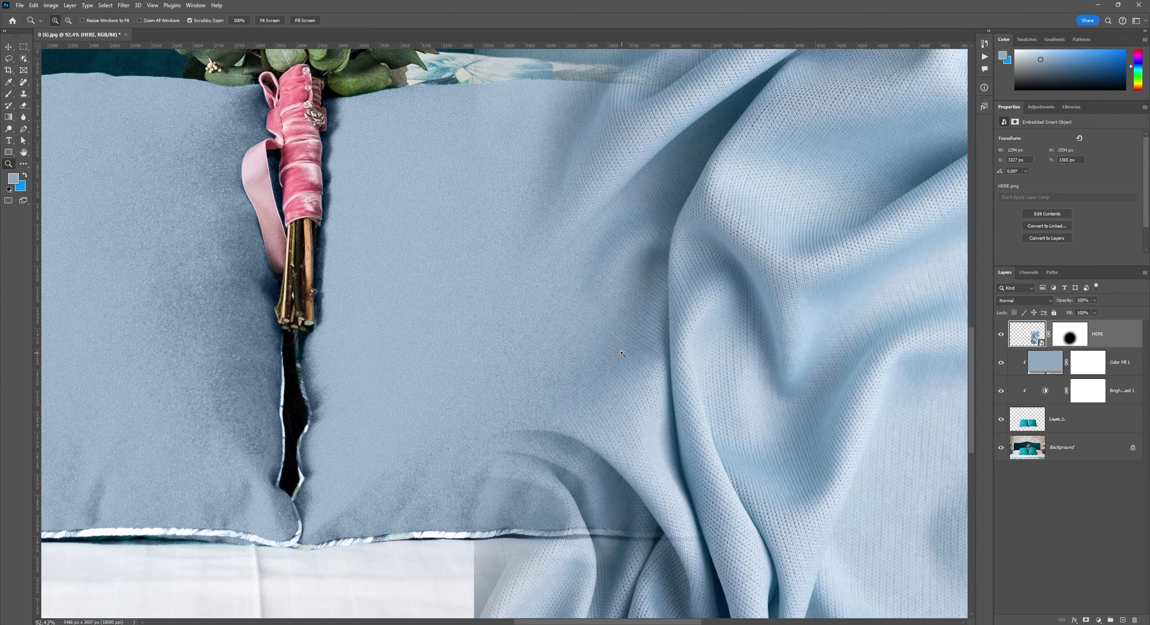
{"action": "scroll", "coordinate": [598, 389], "scroll_direction": "down", "scroll_amount": 5}
{"action": "key", "text": "v"}
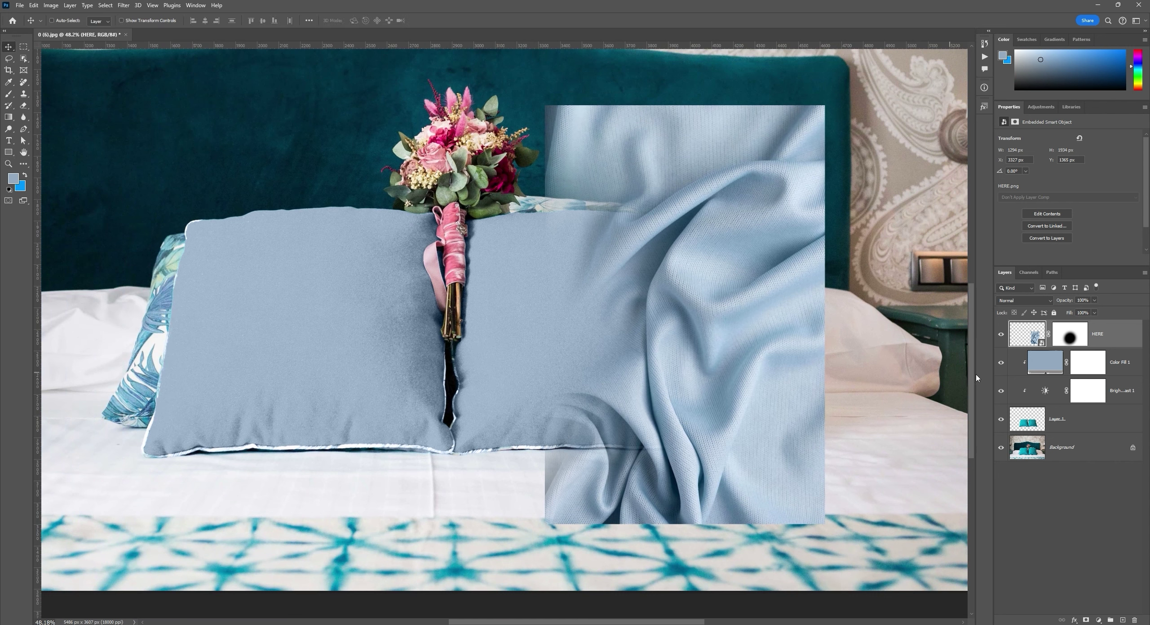
Step: Try shifting the pillows' color fill to a purple hue, undo the change, and reselect the HERE layer
{"action": "double_click", "coordinate": [1047, 361]}
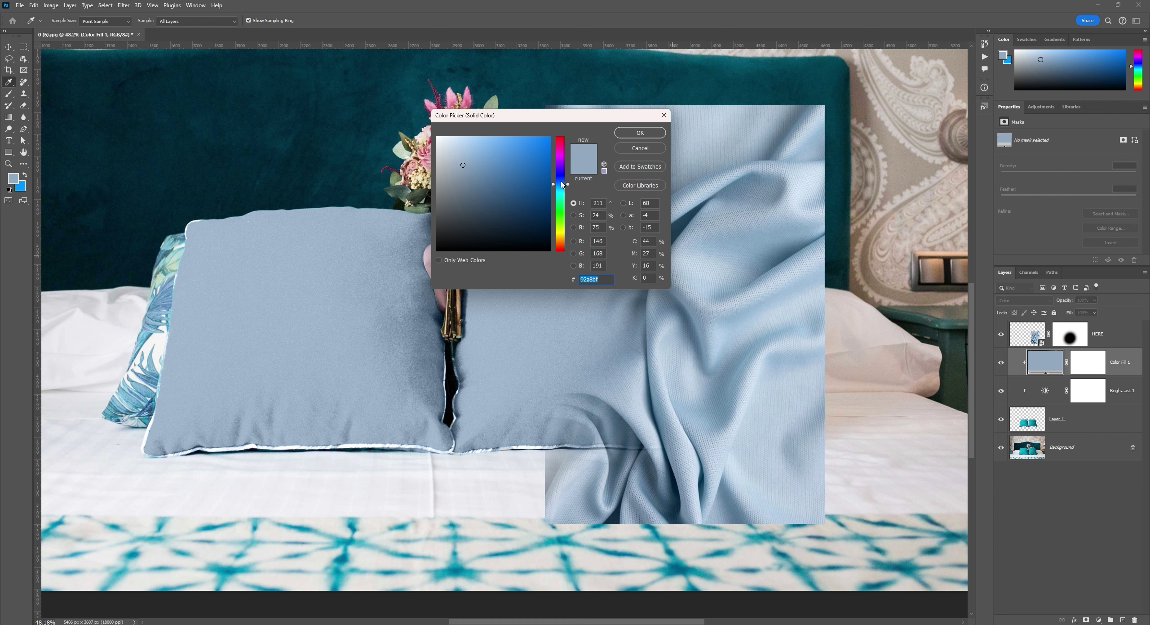
{"action": "left_click_drag", "start_coordinate": [562, 184], "coordinate": [562, 173]}
{"action": "left_click", "coordinate": [640, 132]}
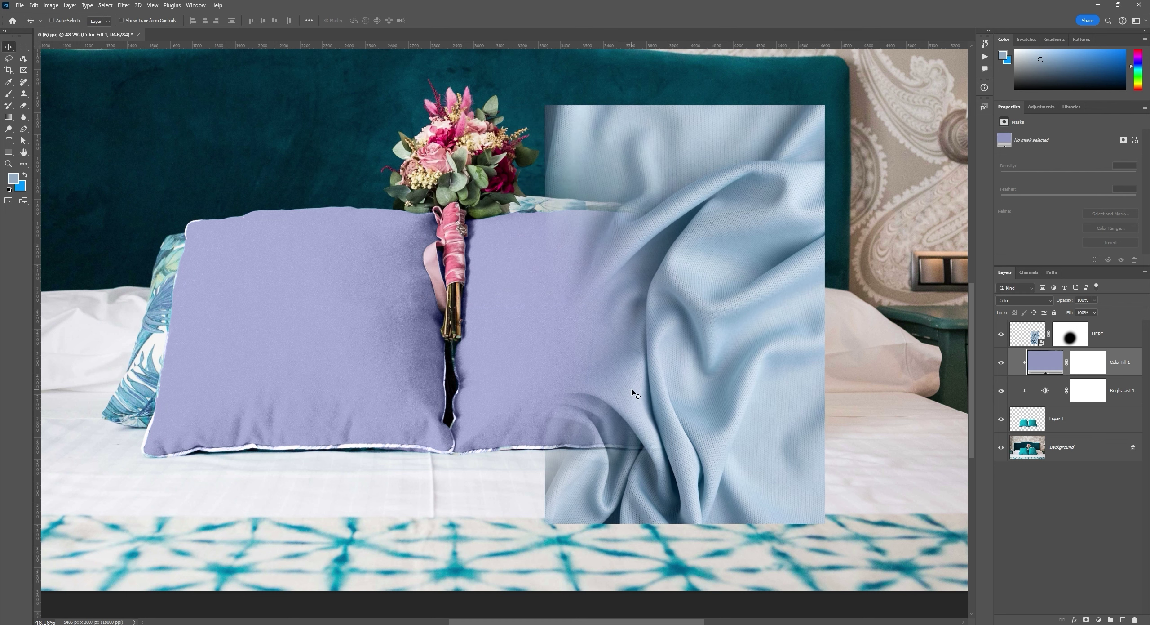
{"action": "key", "text": "ctrl+z"}
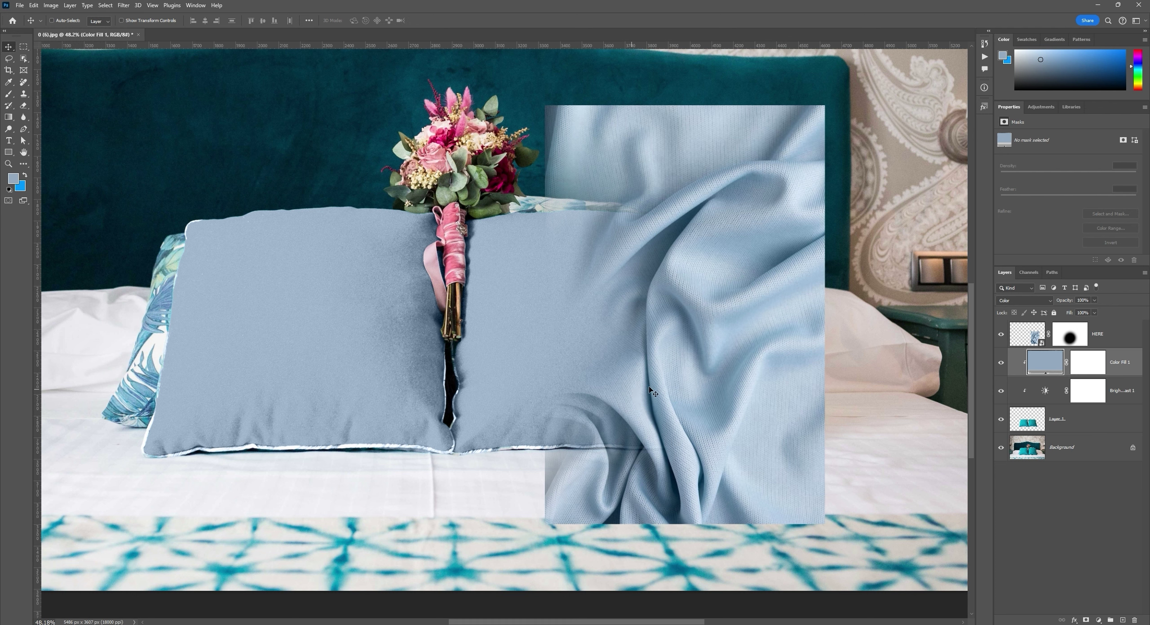
{"action": "left_click", "coordinate": [1045, 331]}
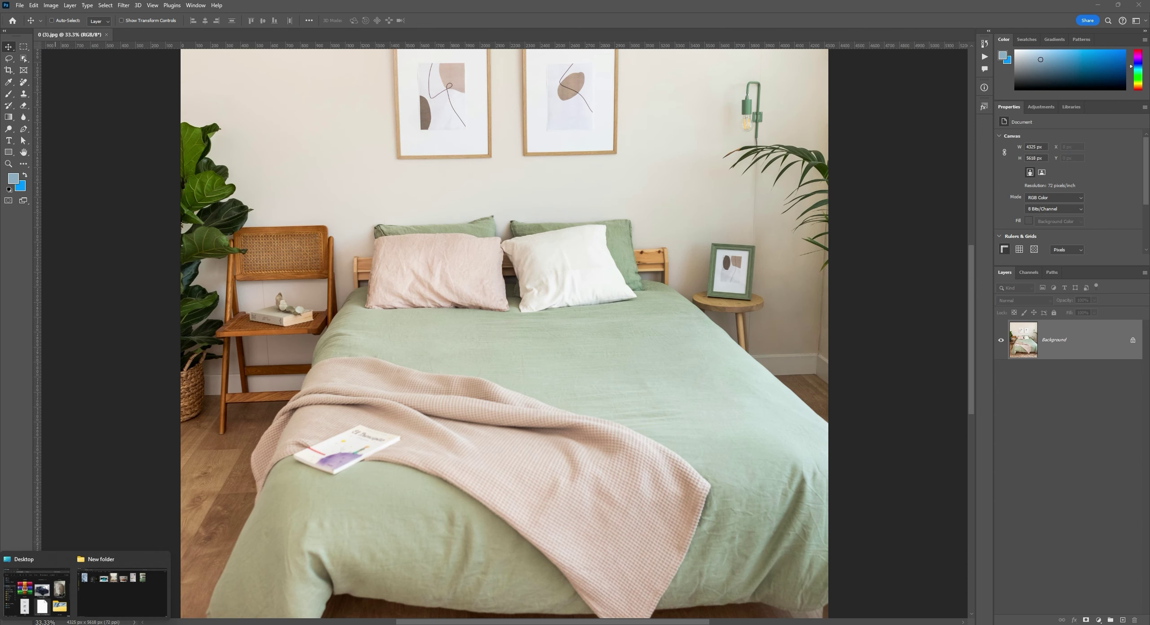
Step: Place the HERE fabric image in the green bedroom photo at about 303% scale, and hide it with Background active
{"action": "left_click", "coordinate": [121, 591]}
{"action": "left_click_drag", "start_coordinate": [99, 176], "coordinate": [505, 333]}
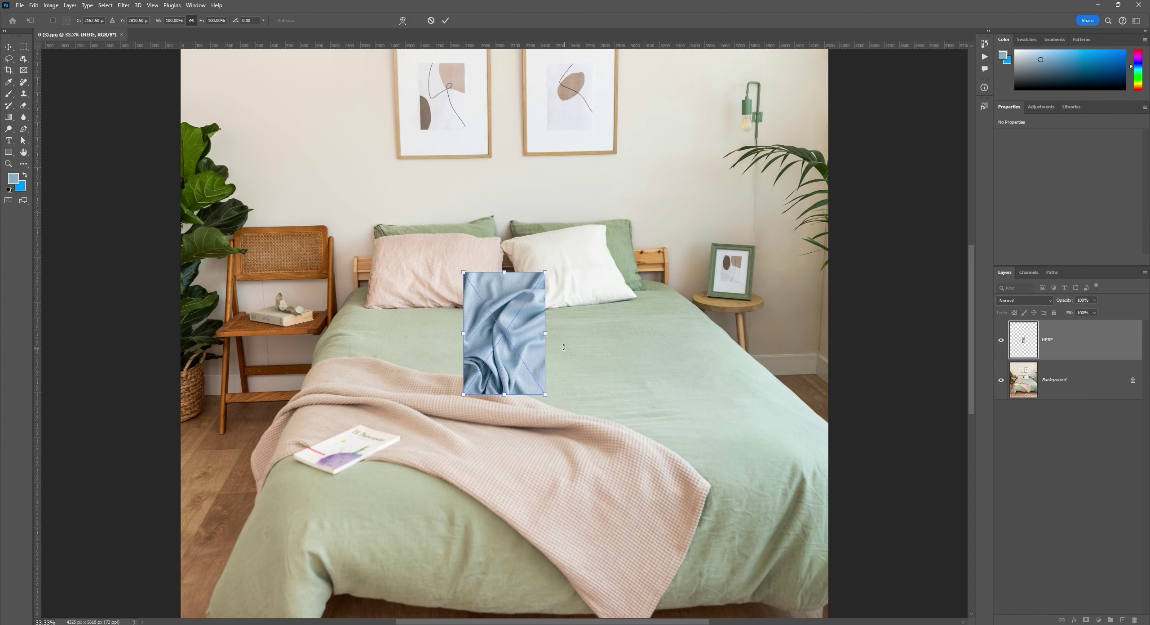
{"action": "left_click_drag", "start_coordinate": [635, 328], "coordinate": [776, 356]}
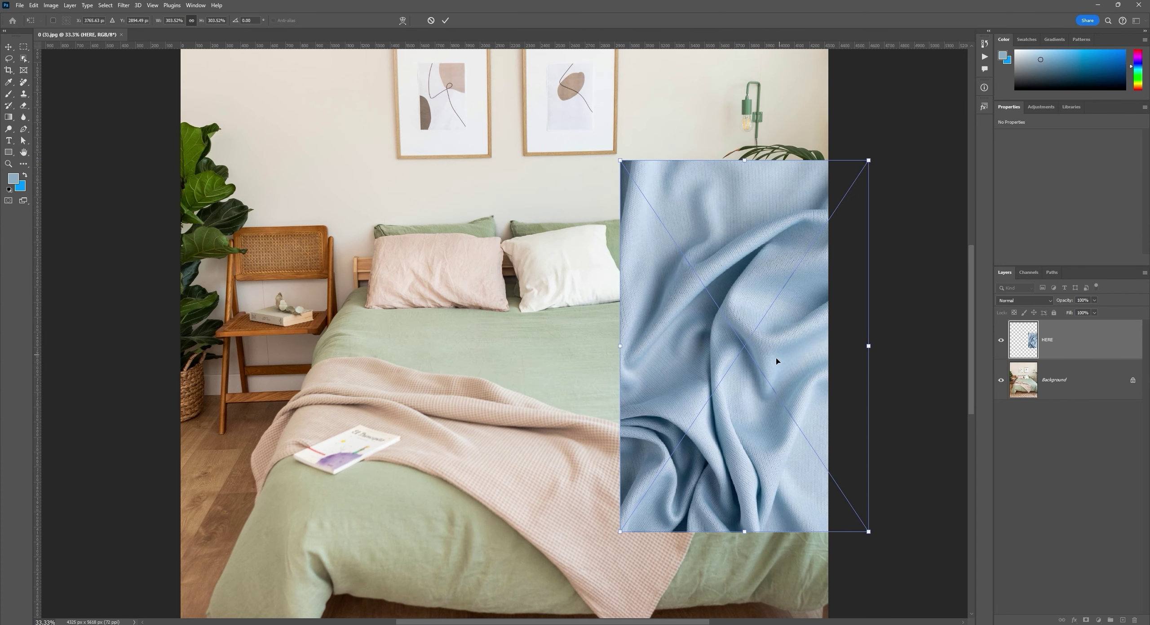
{"action": "key", "text": "Return"}
{"action": "left_click", "coordinate": [1055, 381]}
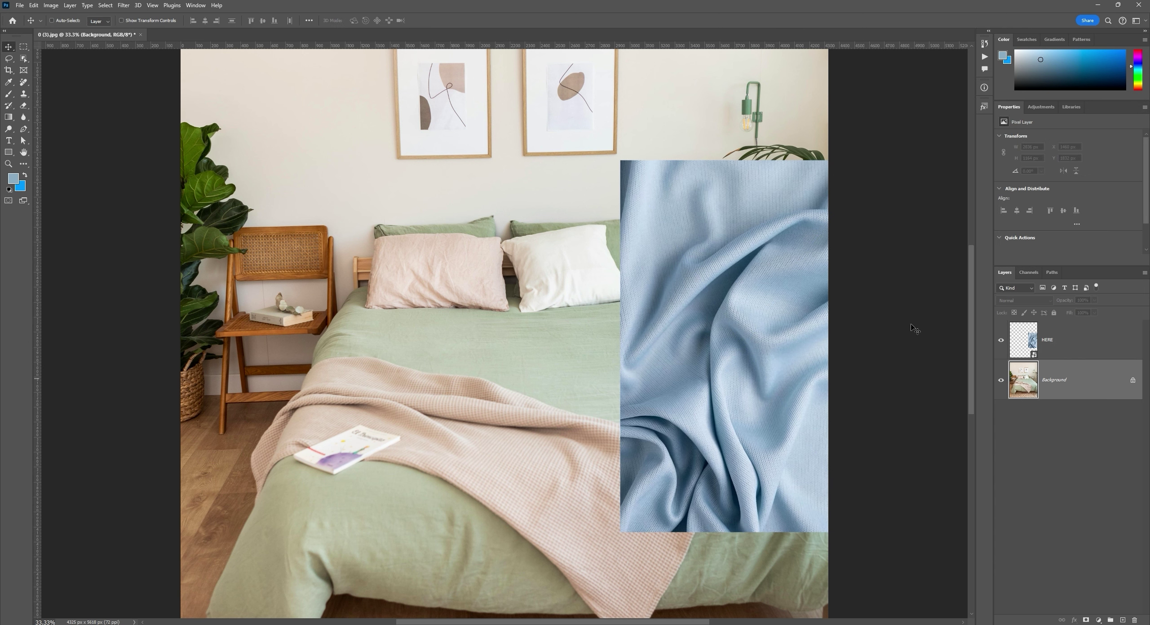
{"action": "left_click", "coordinate": [1002, 340]}
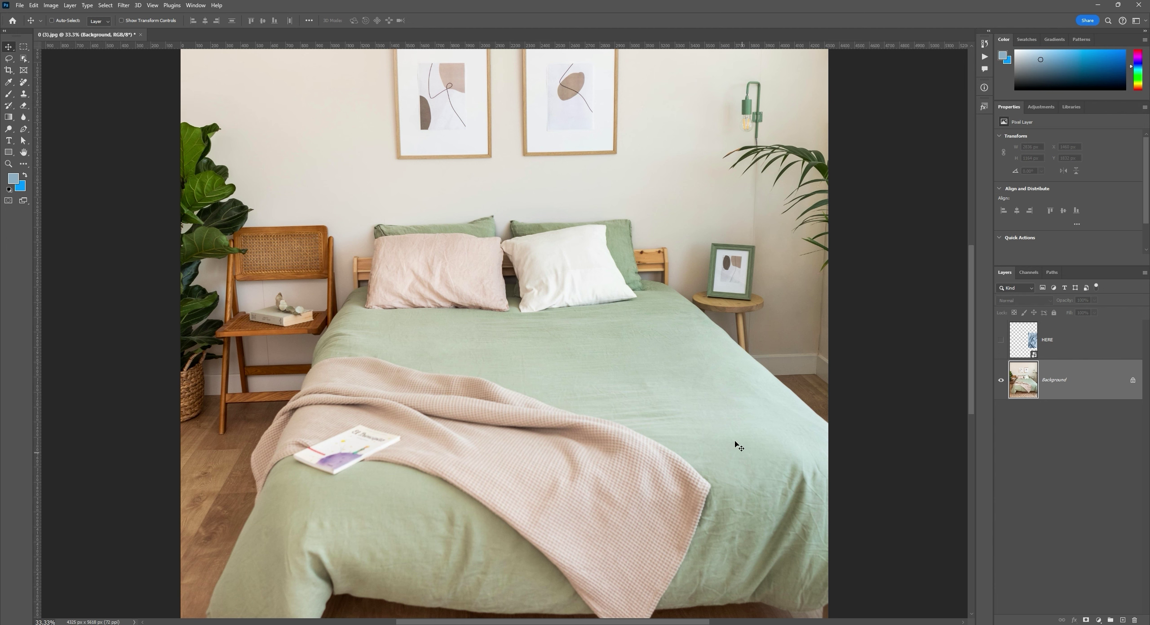
Step: Select the green duvet with the Object Selection tool and add the green pillow behind the white one
{"action": "left_click_drag", "start_coordinate": [701, 449], "coordinate": [679, 414]}
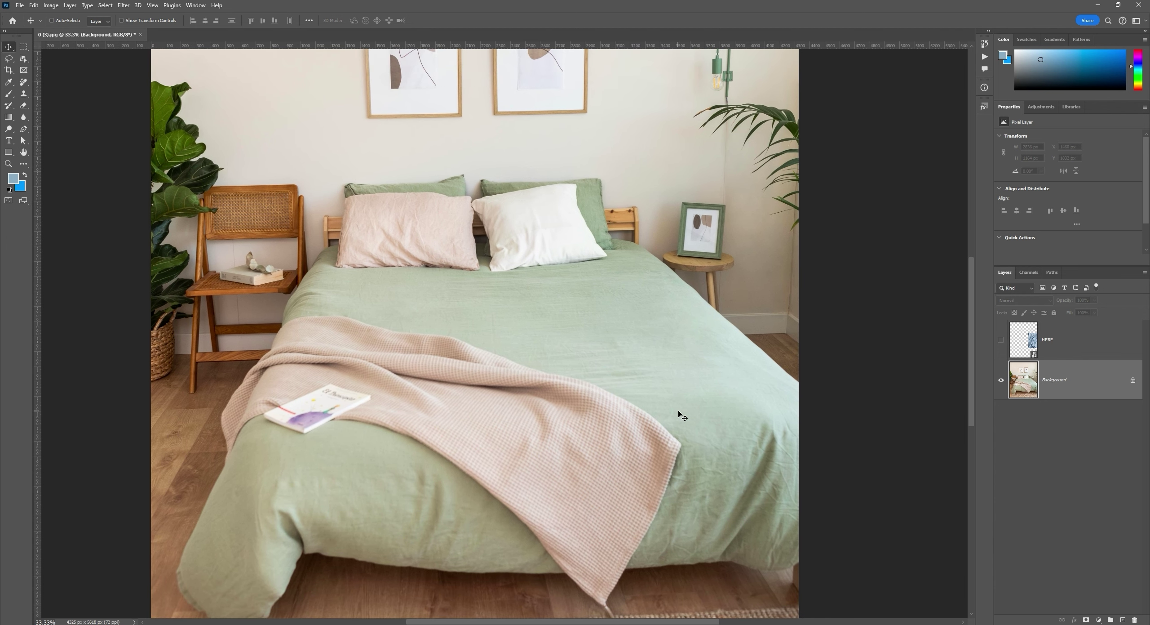
{"action": "key", "text": "z"}
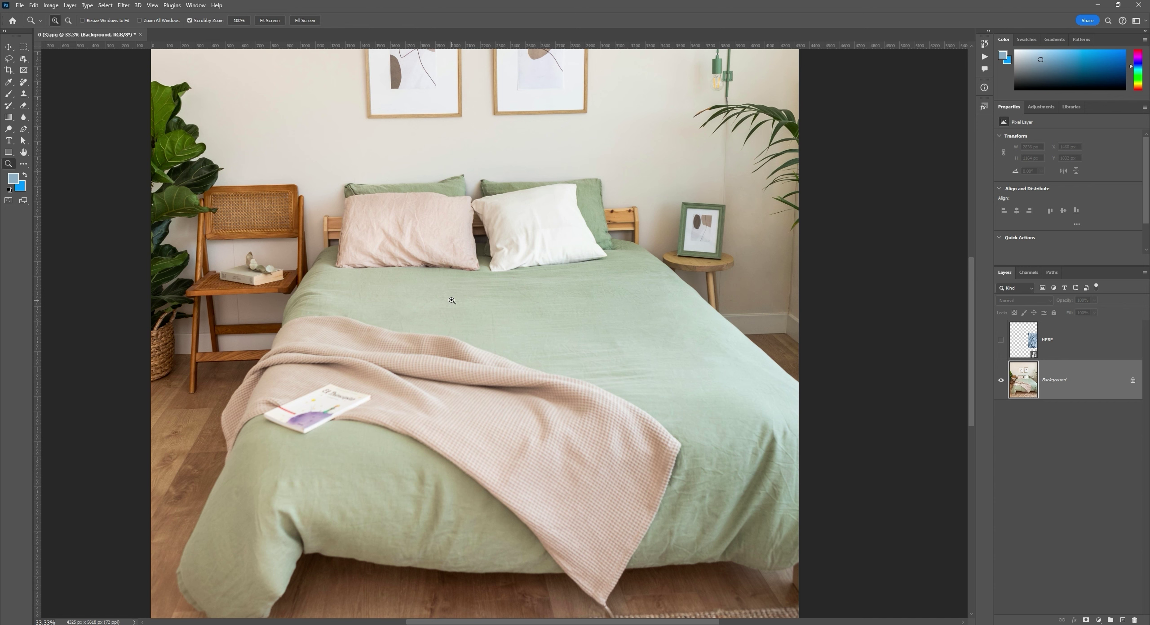
{"action": "left_click_drag", "start_coordinate": [449, 305], "coordinate": [461, 301]}
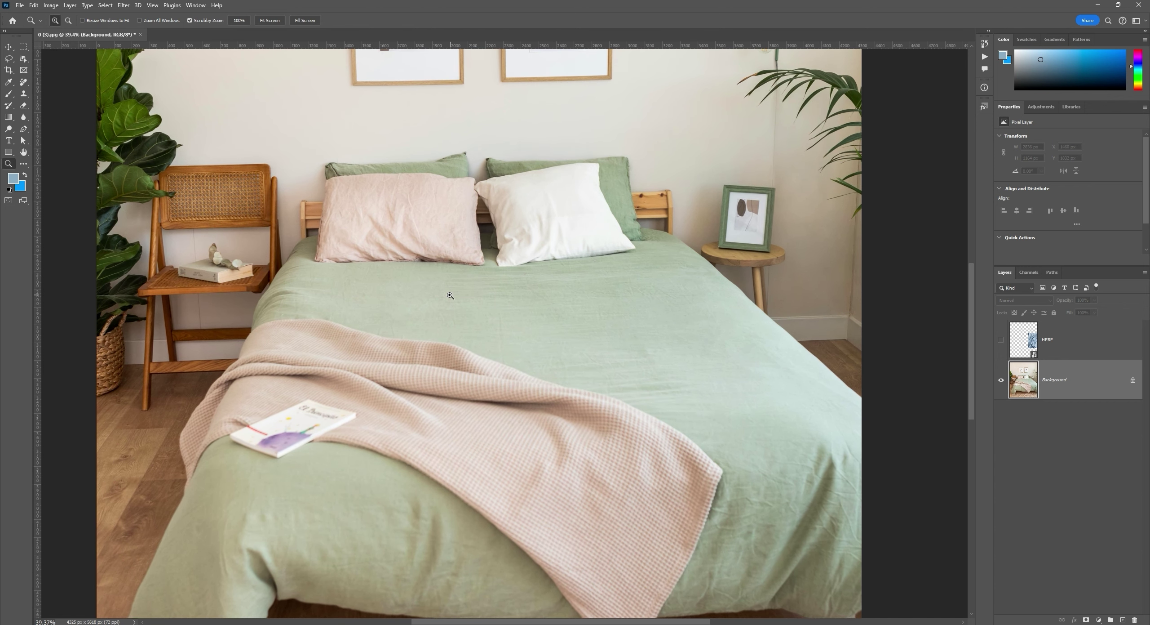
{"action": "left_click", "coordinate": [24, 58]}
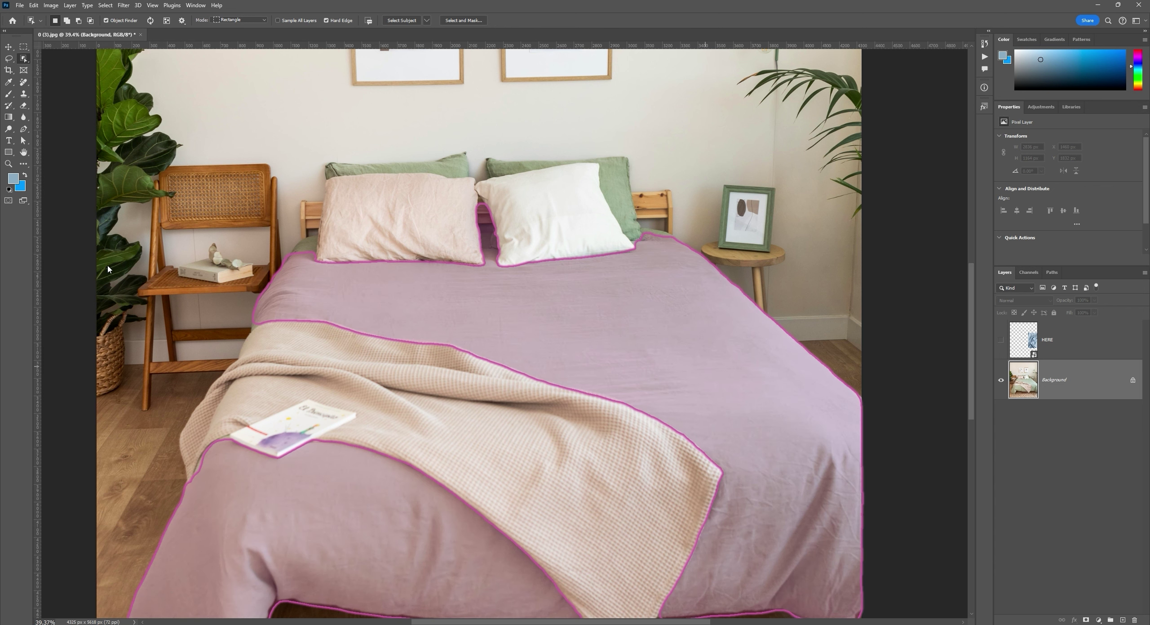
{"action": "left_click_drag", "start_coordinate": [577, 274], "coordinate": [580, 285]}
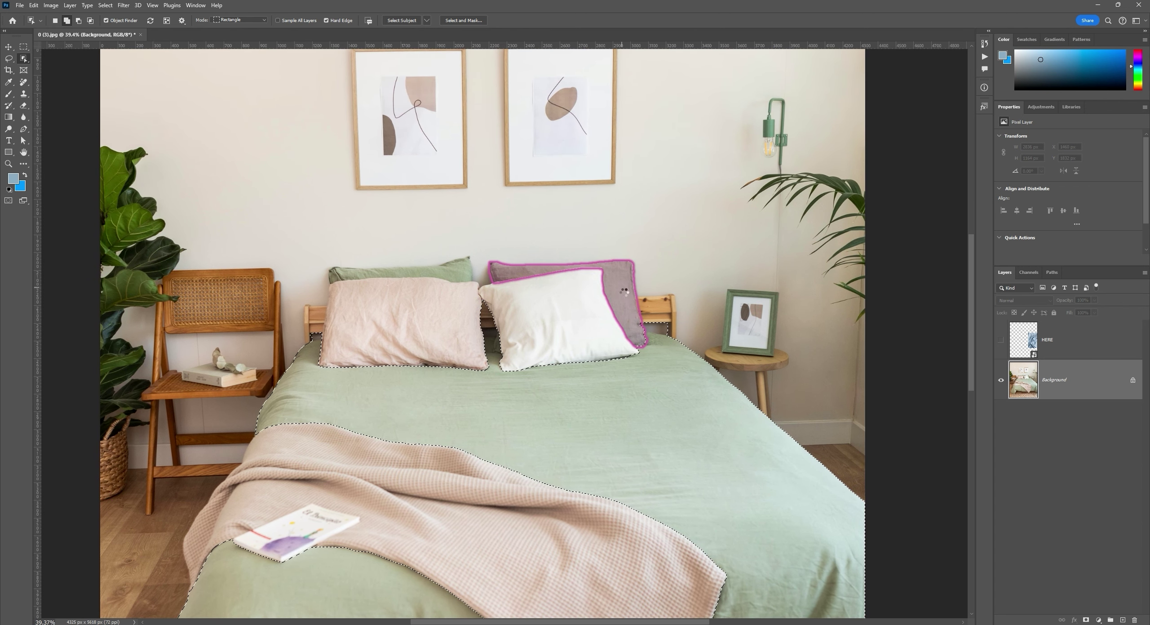
{"action": "left_click", "coordinate": [624, 294]}
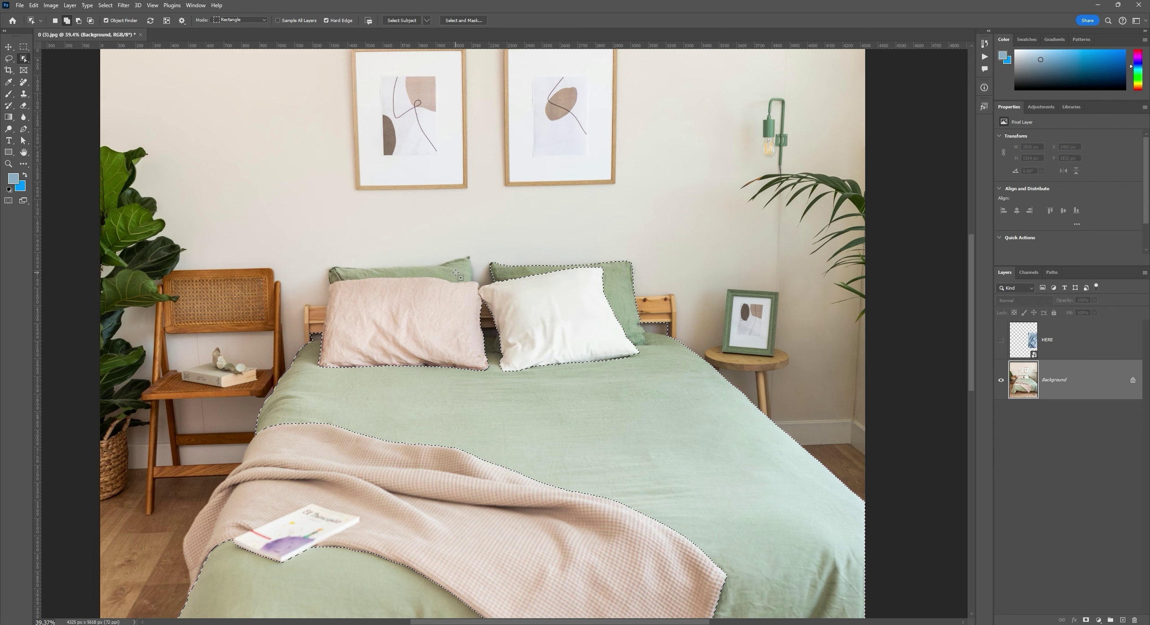
Step: Add the green pillow behind the pink one to the selection with the Quick Selection tool
{"action": "scroll", "coordinate": [503, 337], "scroll_direction": "up", "scroll_amount": 3}
{"action": "left_click_drag", "start_coordinate": [503, 337], "coordinate": [607, 375]}
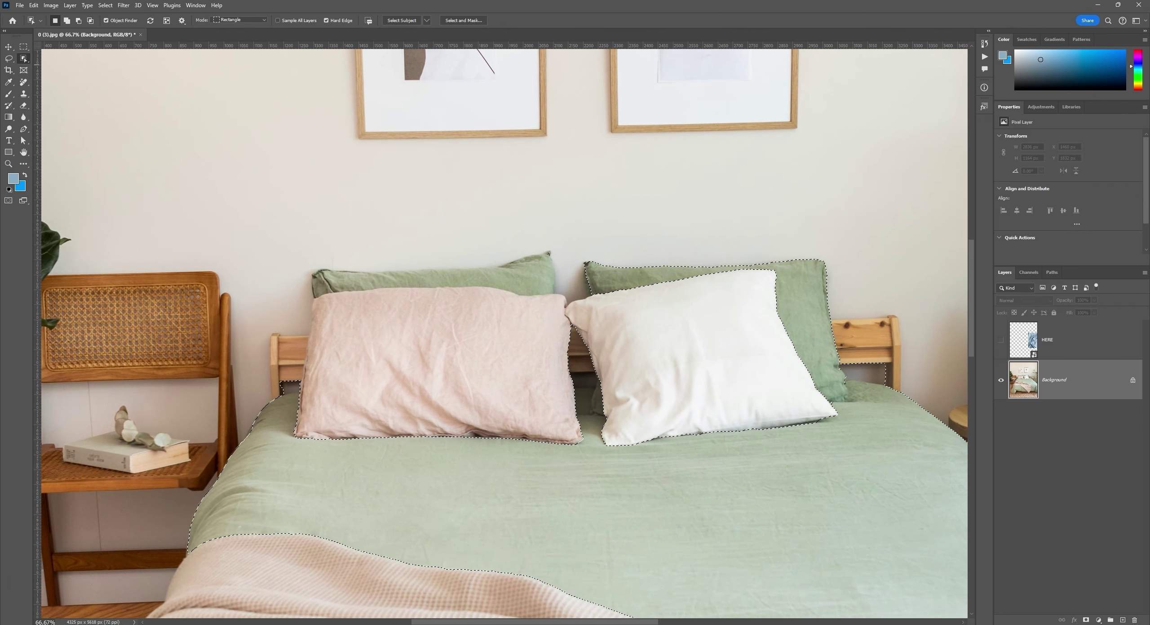
{"action": "right_click", "coordinate": [24, 58]}
{"action": "left_click", "coordinate": [54, 68]}
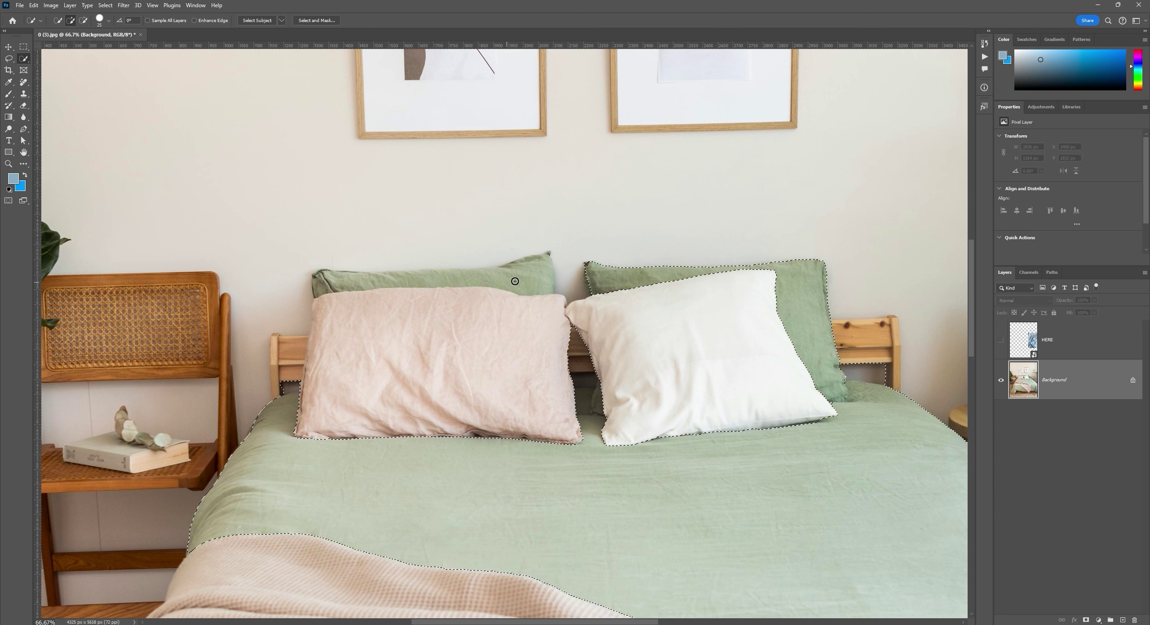
{"action": "left_click_drag", "start_coordinate": [515, 280], "coordinate": [344, 283]}
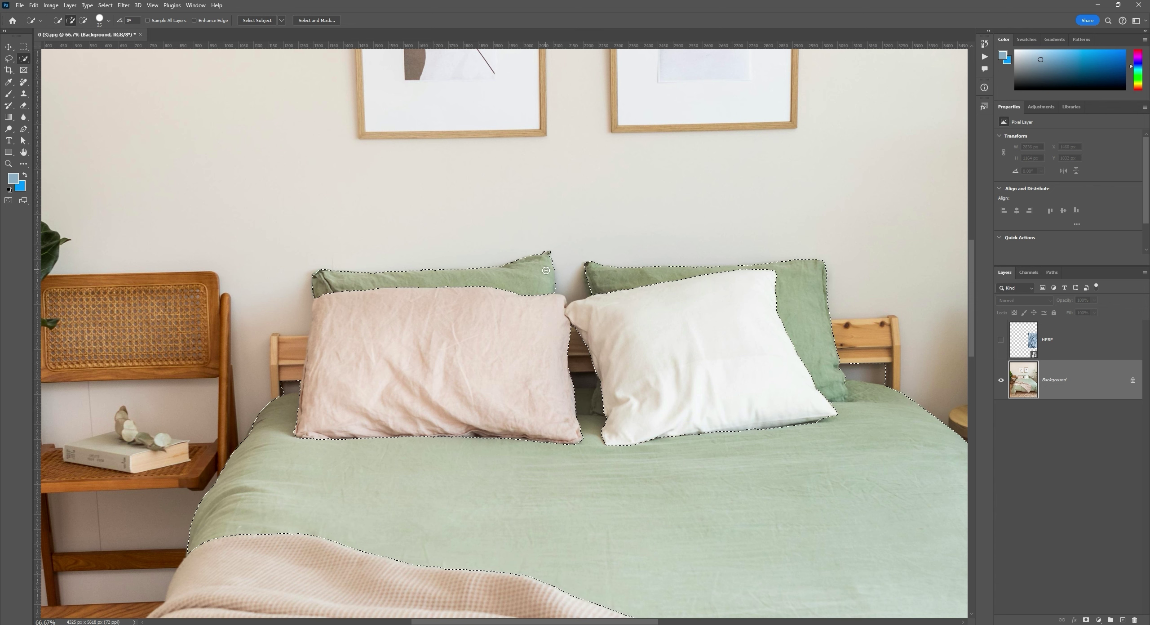
Step: Subtract the wall gap under the headboard beside the white pillow from the bedding selection
{"action": "key", "text": "alt"}
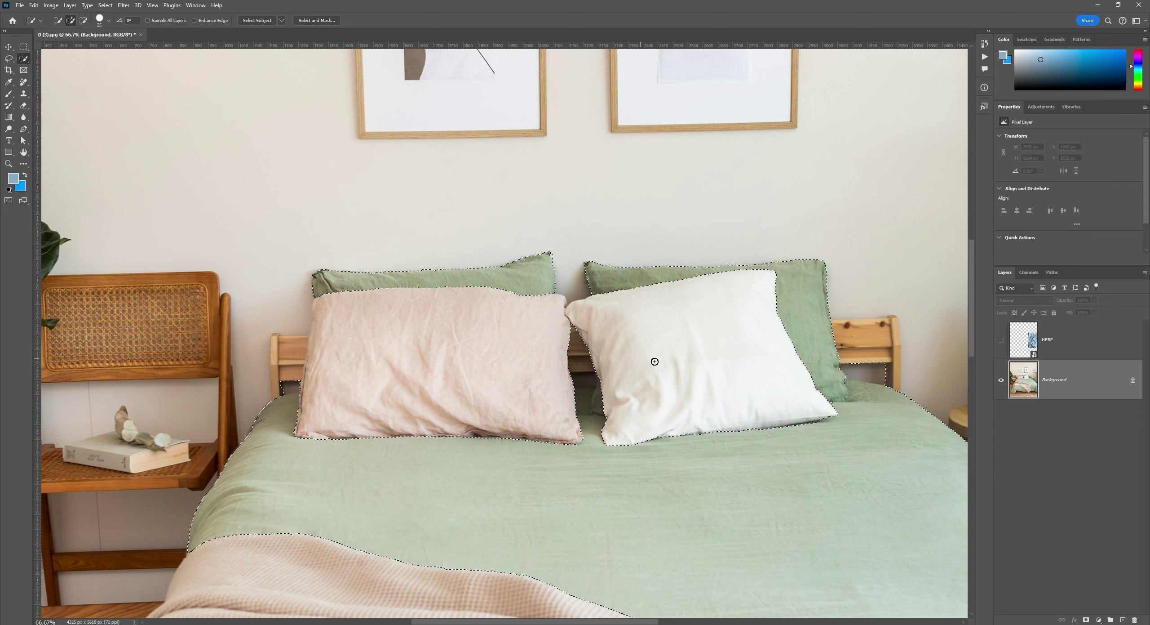
{"action": "mouse_move", "coordinate": [876, 369]}
{"action": "left_mouse_down"}
{"action": "mouse_move", "coordinate": [850, 372]}
{"action": "mouse_move", "coordinate": [877, 382]}
{"action": "mouse_move", "coordinate": [847, 396]}
{"action": "left_mouse_up"}
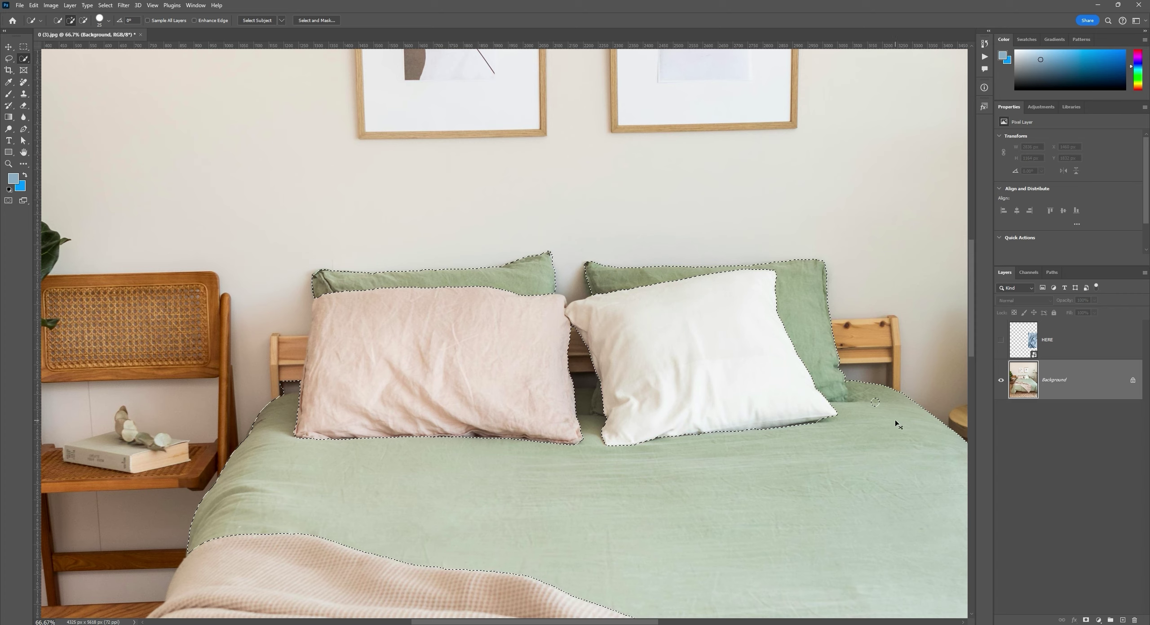
{"action": "key", "text": "ctrl+minus"}
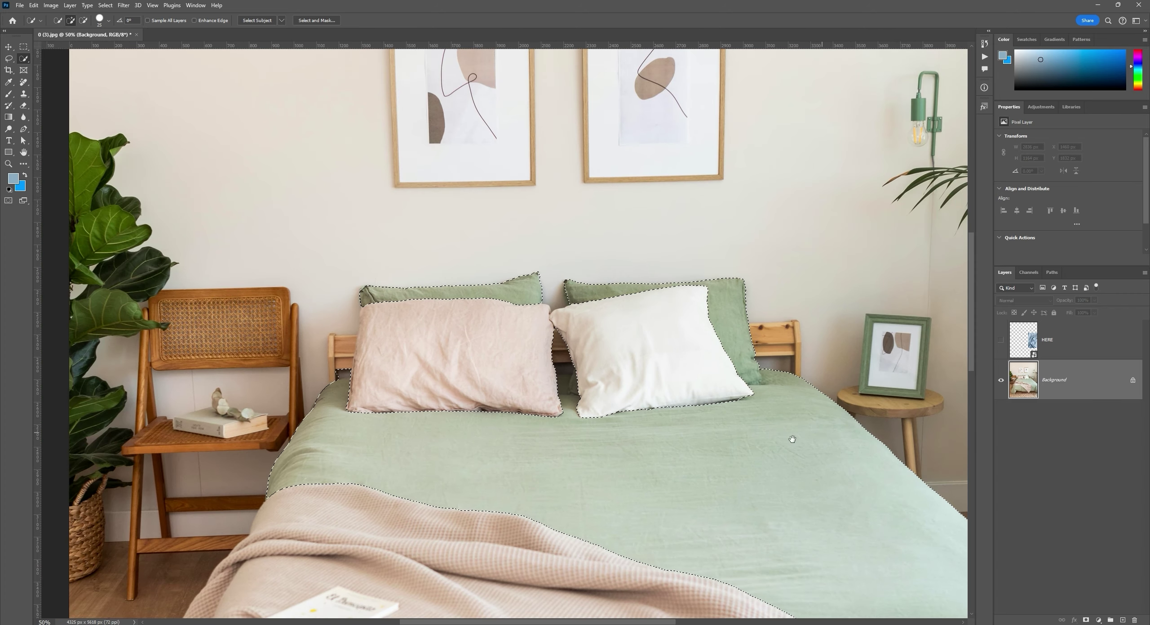
{"action": "left_click_drag", "start_coordinate": [788, 439], "coordinate": [694, 207]}
{"action": "key", "text": "ctrl+minus"}
{"action": "key", "text": "ctrl+minus"}
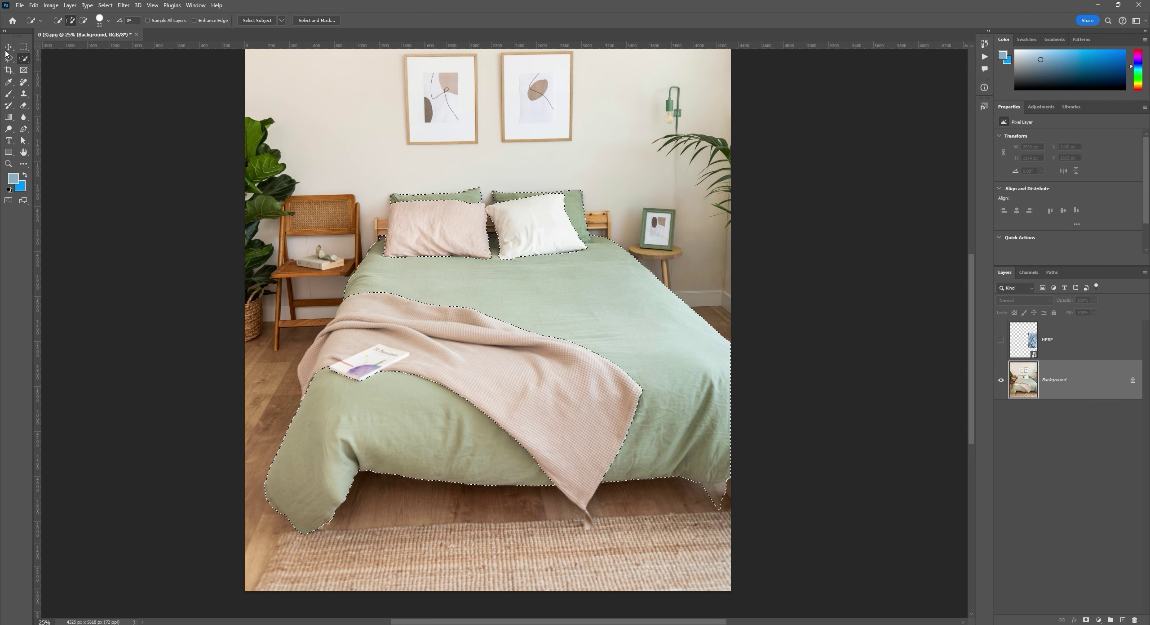
{"action": "key", "text": "v"}
{"action": "left_click_drag", "start_coordinate": [579, 321], "coordinate": [557, 181]}
{"action": "key", "text": "ctrl+z"}
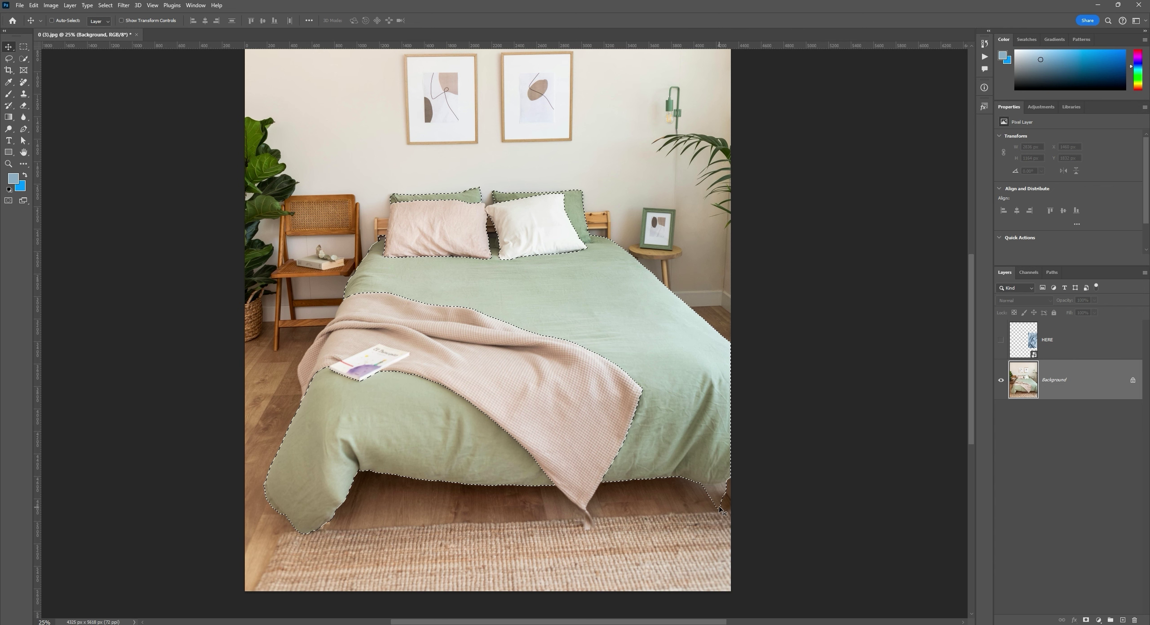
Step: Subtract the floor area below the duvet's lower right corner from the selection with the Quick Selection tool
{"action": "key", "text": "w"}
{"action": "left_click", "coordinate": [708, 493], "text": "alt"}
{"action": "left_click", "coordinate": [708, 493], "text": "alt"}
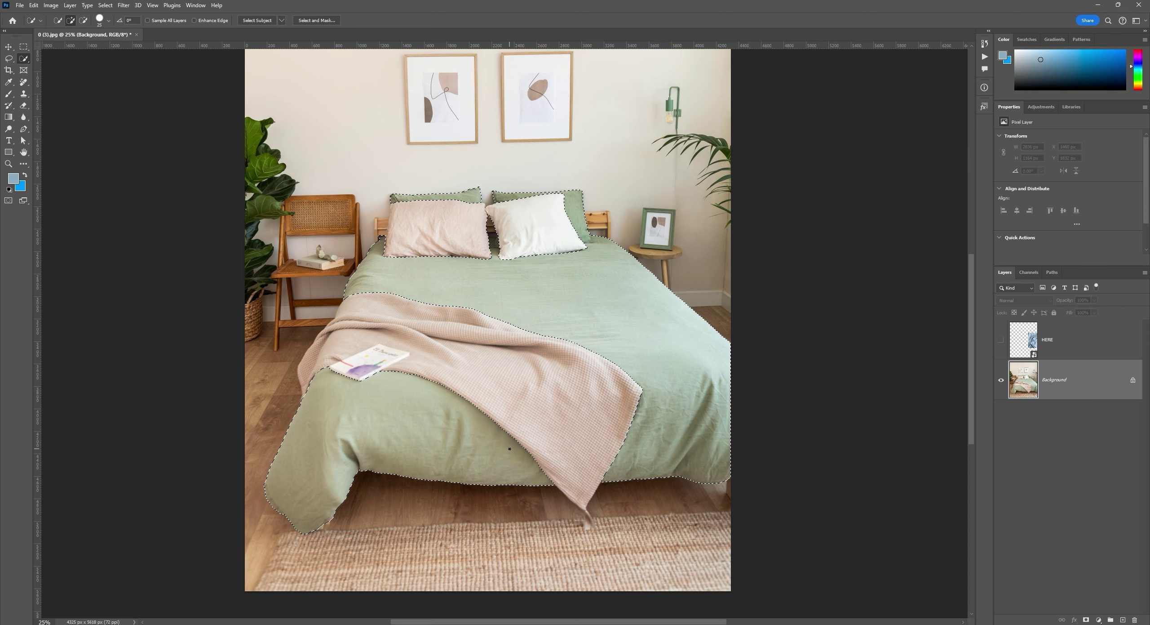
{"action": "key", "text": "z"}
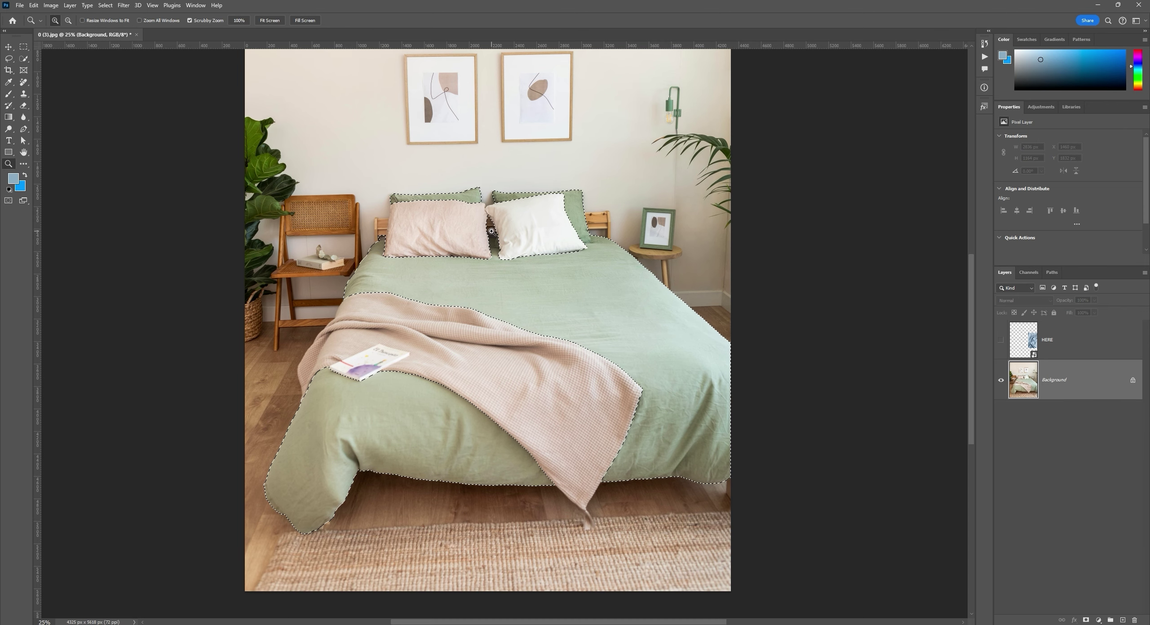
Step: Subtract the wooden headboard gap between the pink and white pillows from the bedding selection with the Quick Selection tool
{"action": "left_click_drag", "start_coordinate": [493, 227], "coordinate": [552, 218]}
{"action": "key", "text": "w"}
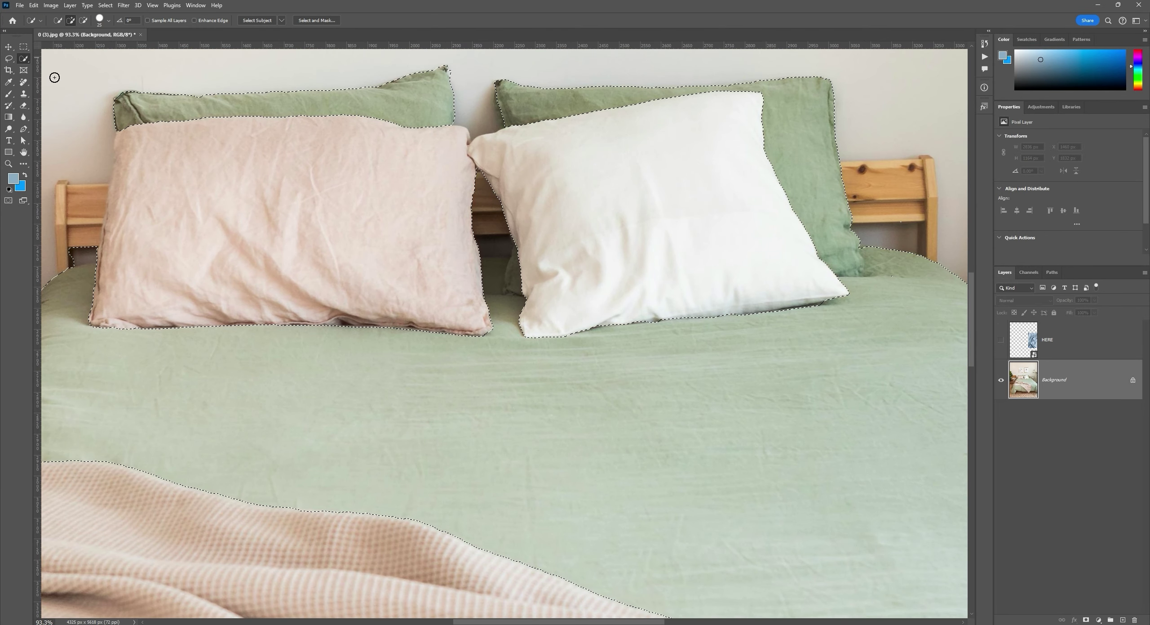
{"action": "mouse_move", "coordinate": [485, 188]}
{"action": "left_mouse_down"}
{"action": "mouse_move", "coordinate": [496, 221]}
{"action": "mouse_move", "coordinate": [467, 215]}
{"action": "mouse_move", "coordinate": [503, 212]}
{"action": "left_mouse_up"}
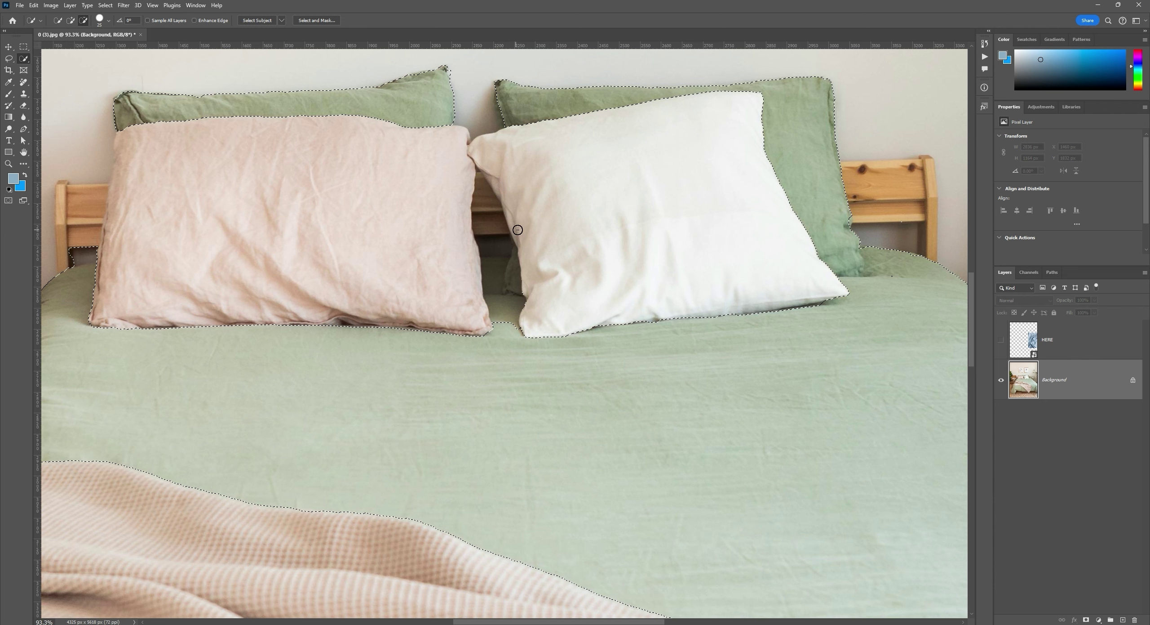
{"action": "left_click", "coordinate": [509, 297]}
{"action": "key", "text": "ctrl+0"}
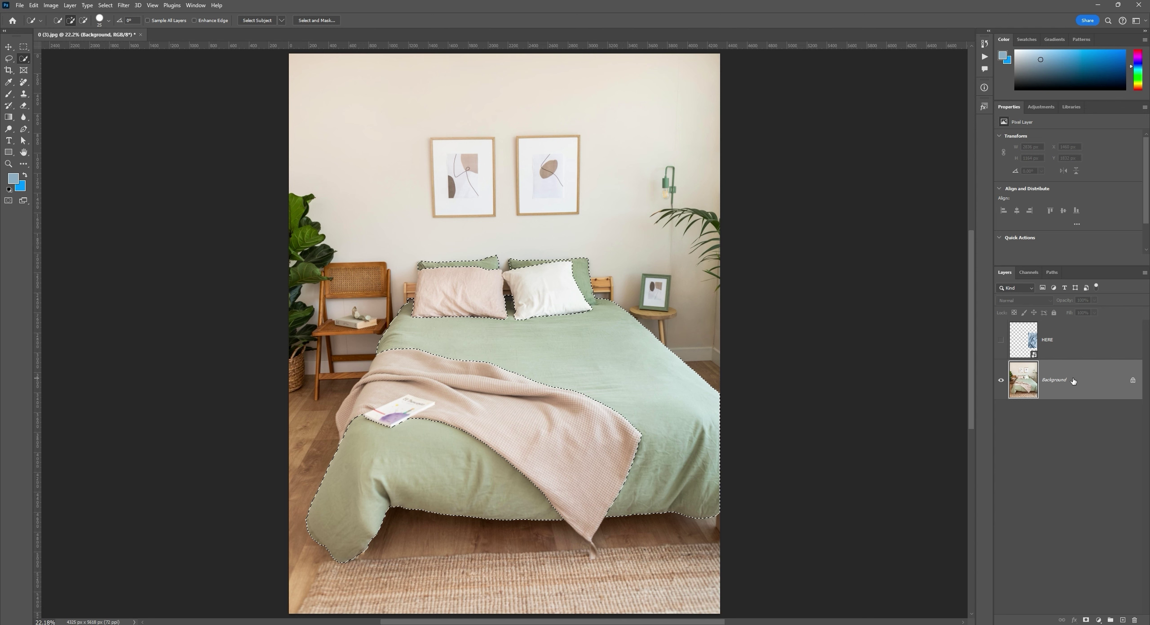
Step: Copy the selected green bedding onto its own layer above the background
{"action": "key", "text": "ctrl+j"}
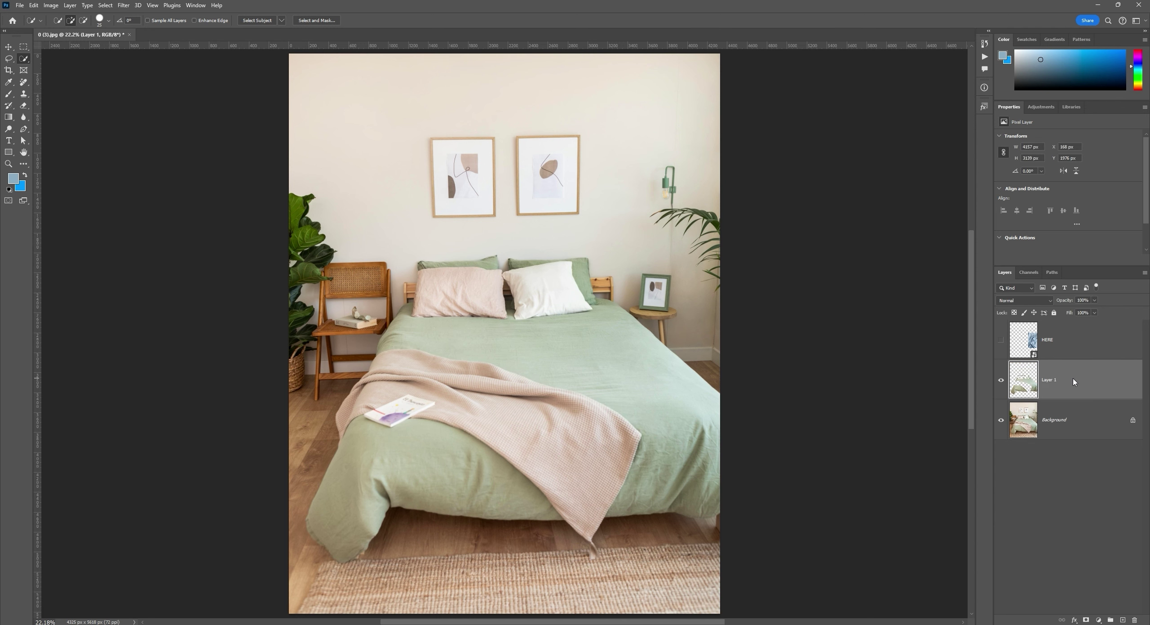
{"action": "left_click", "coordinate": [1000, 379]}
{"action": "key", "text": "v"}
{"action": "left_click_drag", "start_coordinate": [679, 412], "coordinate": [730, 322]}
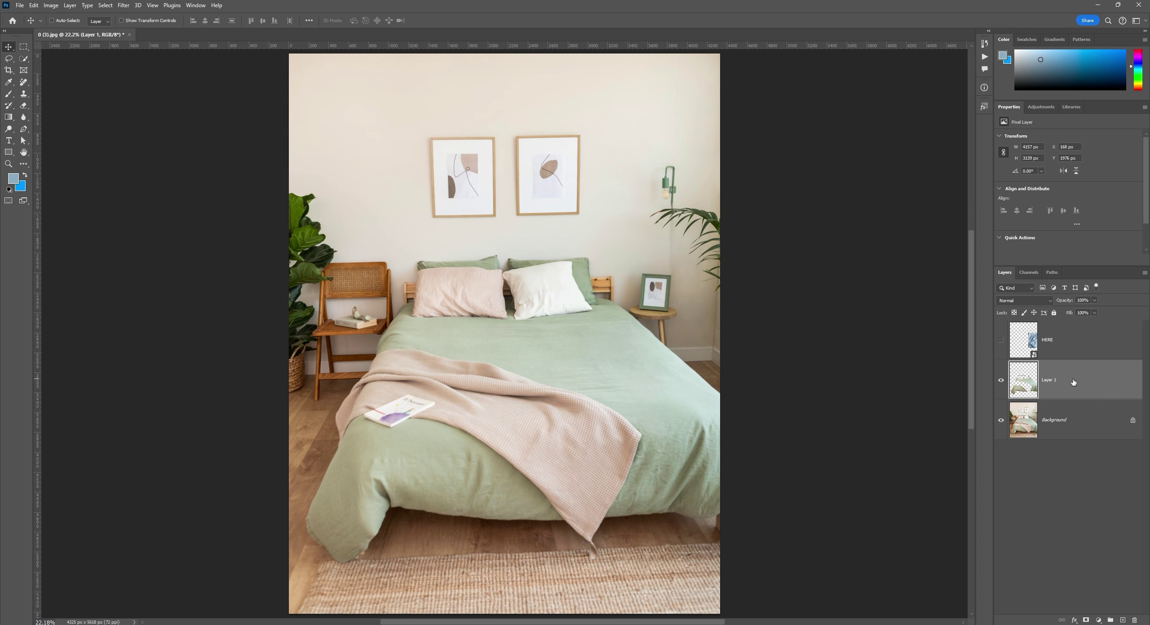
Step: Show the HERE fabric sample layer and add a Solid Color fill above the bedding layer, using colour aabcd2 sampled from the fabric
{"action": "left_click", "coordinate": [1099, 619]}
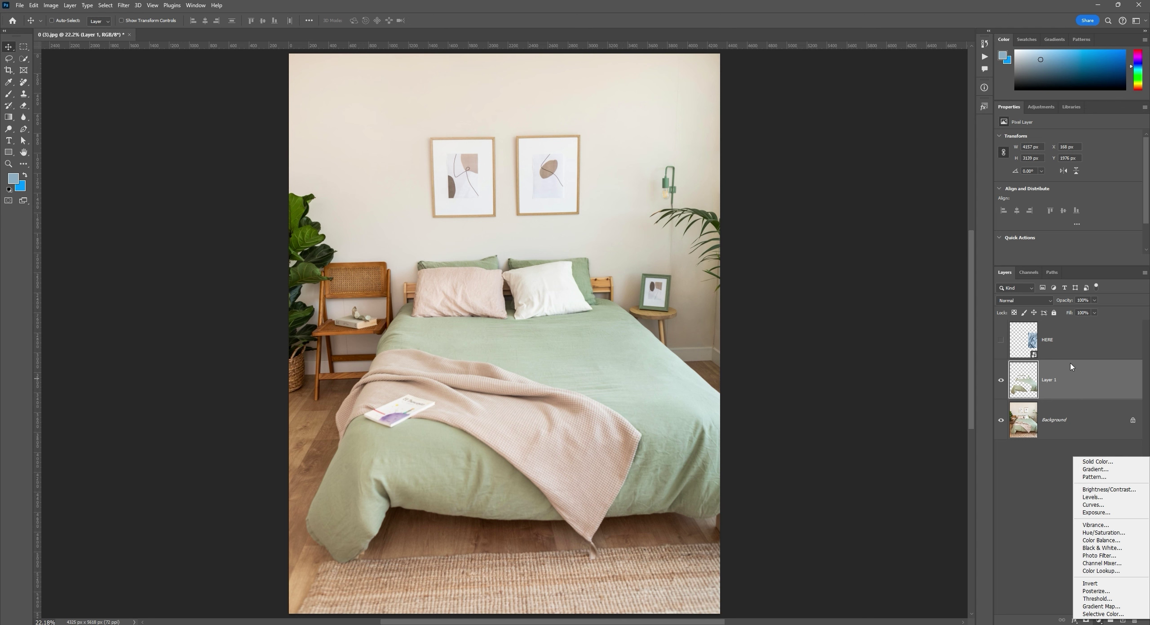
{"action": "key", "text": "Escape"}
{"action": "left_click", "coordinate": [1002, 341]}
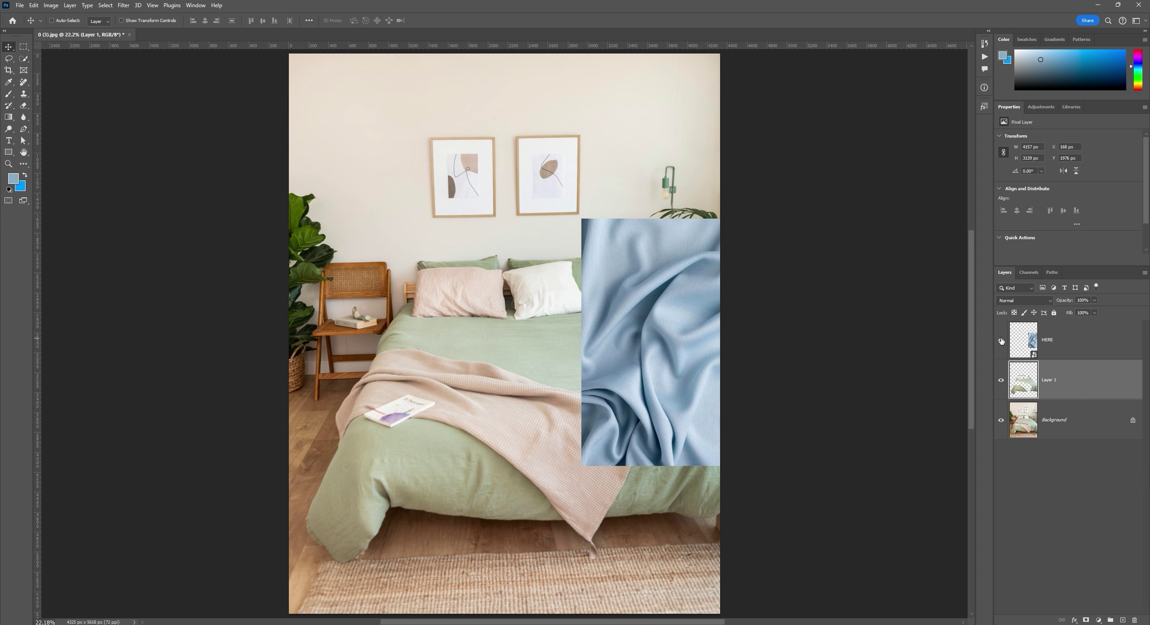
{"action": "left_click", "coordinate": [1099, 620]}
{"action": "left_click", "coordinate": [1098, 463]}
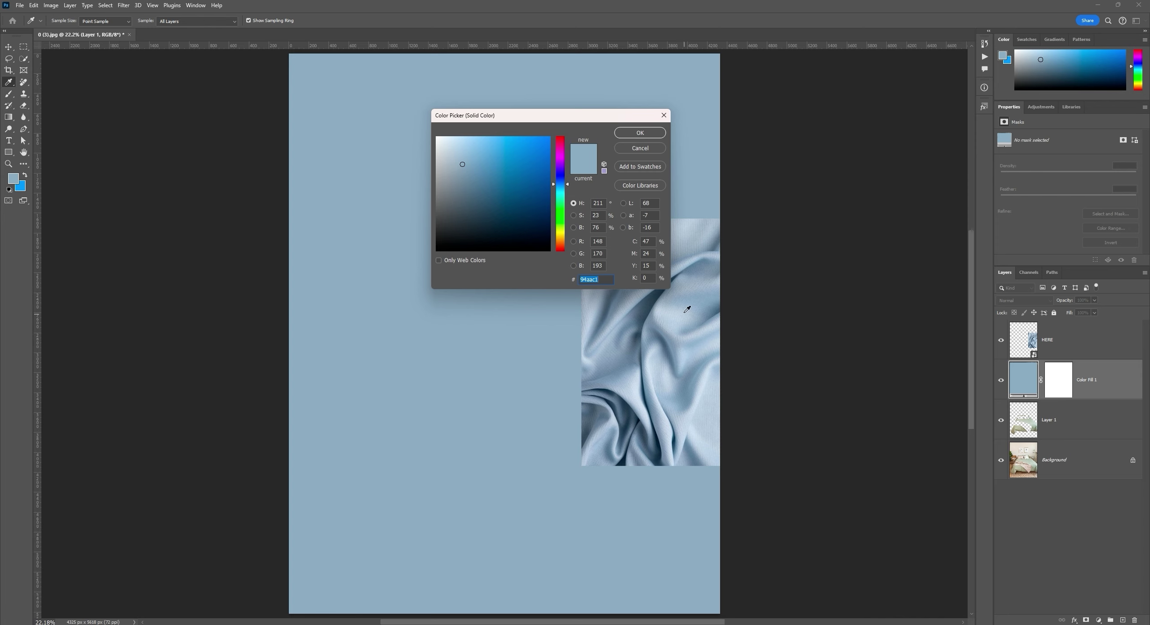
{"action": "left_click", "coordinate": [685, 290]}
{"action": "left_click_drag", "start_coordinate": [684, 288], "coordinate": [671, 300]}
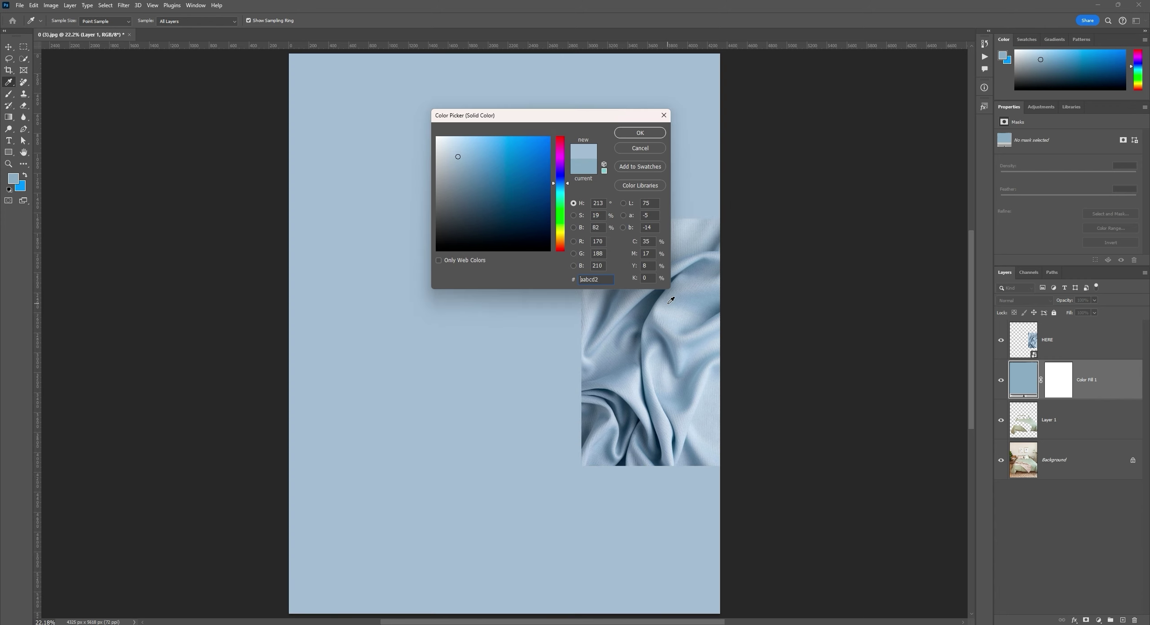
{"action": "left_click", "coordinate": [640, 133]}
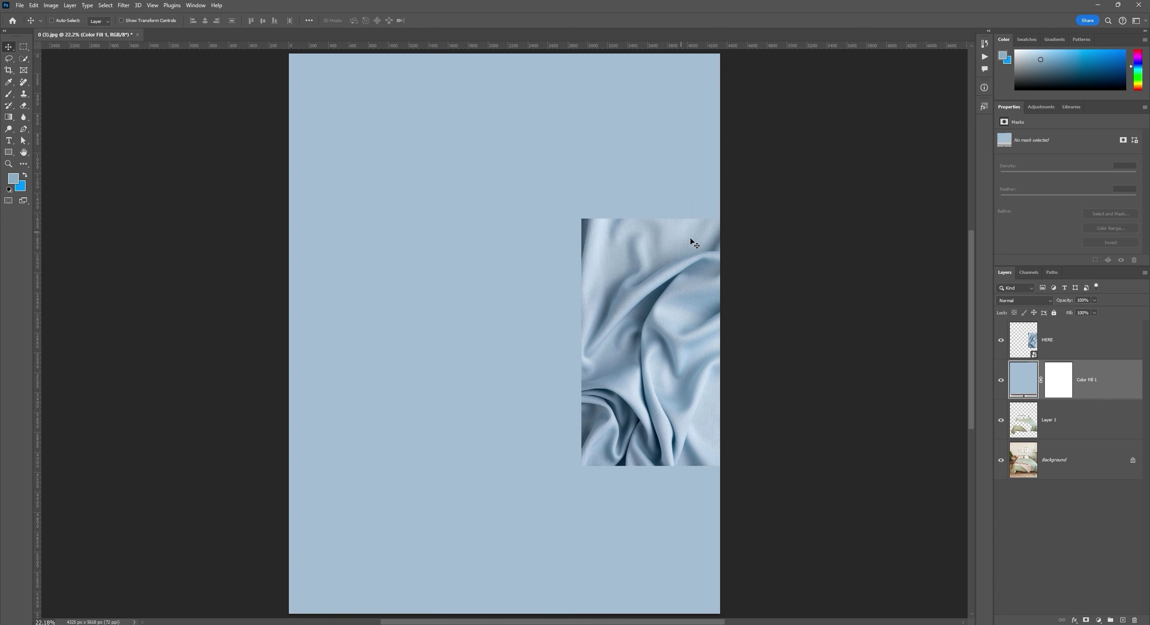
Step: Clip the blue colour fill to the bedding layer and set its blend mode to Color
{"action": "left_click", "coordinate": [1054, 399], "text": "alt"}
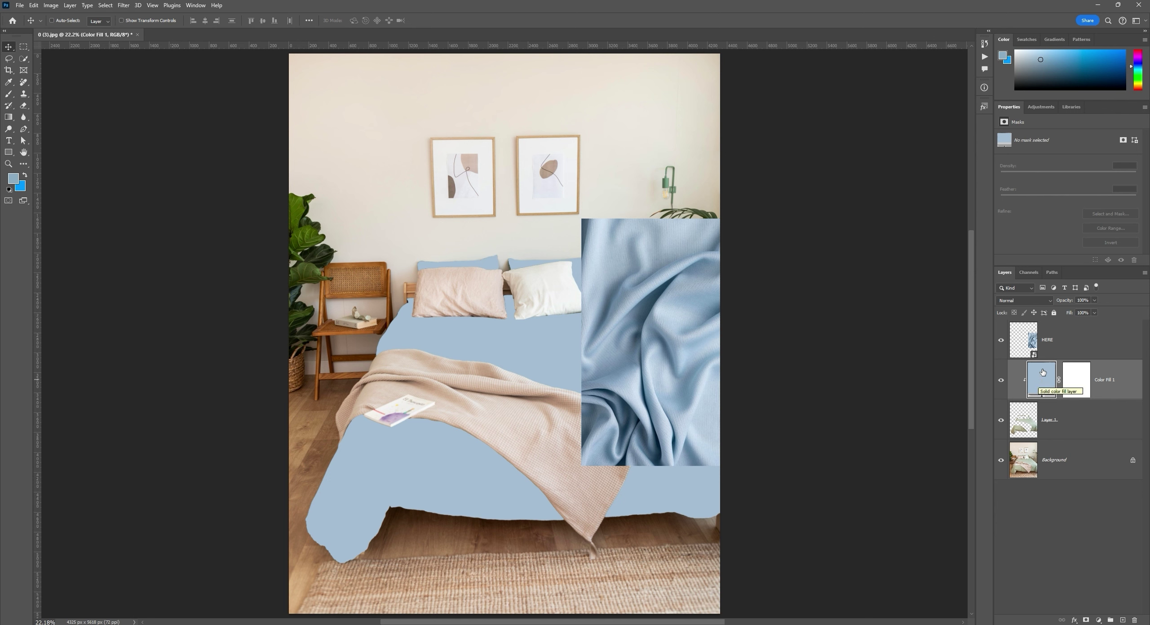
{"action": "left_click", "coordinate": [1025, 300]}
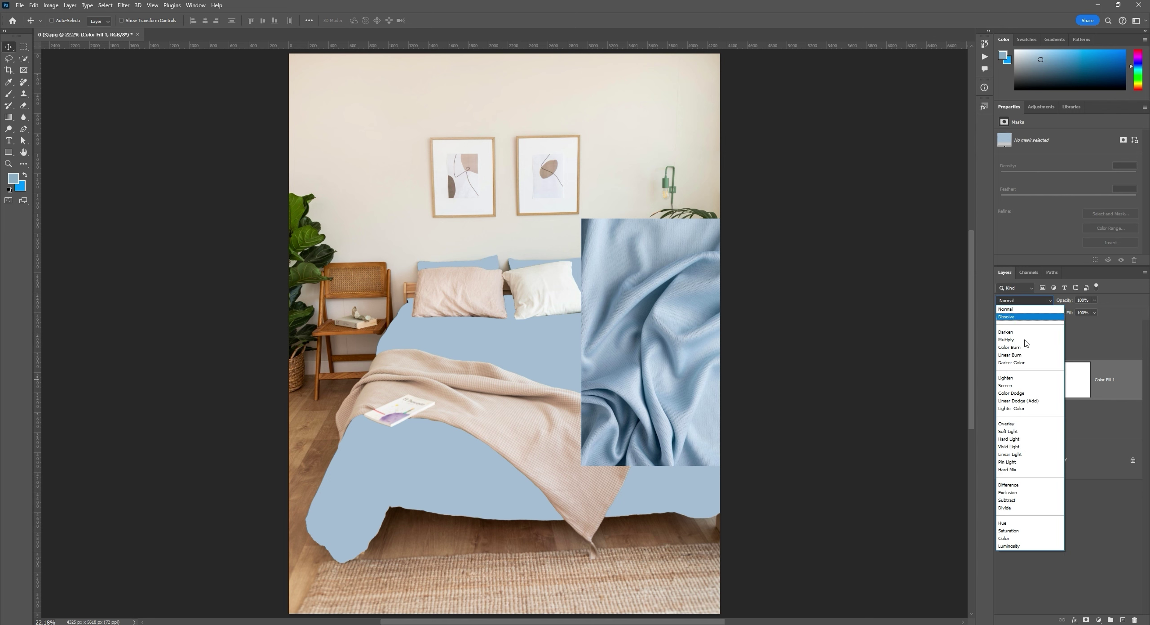
{"action": "left_click", "coordinate": [1012, 538]}
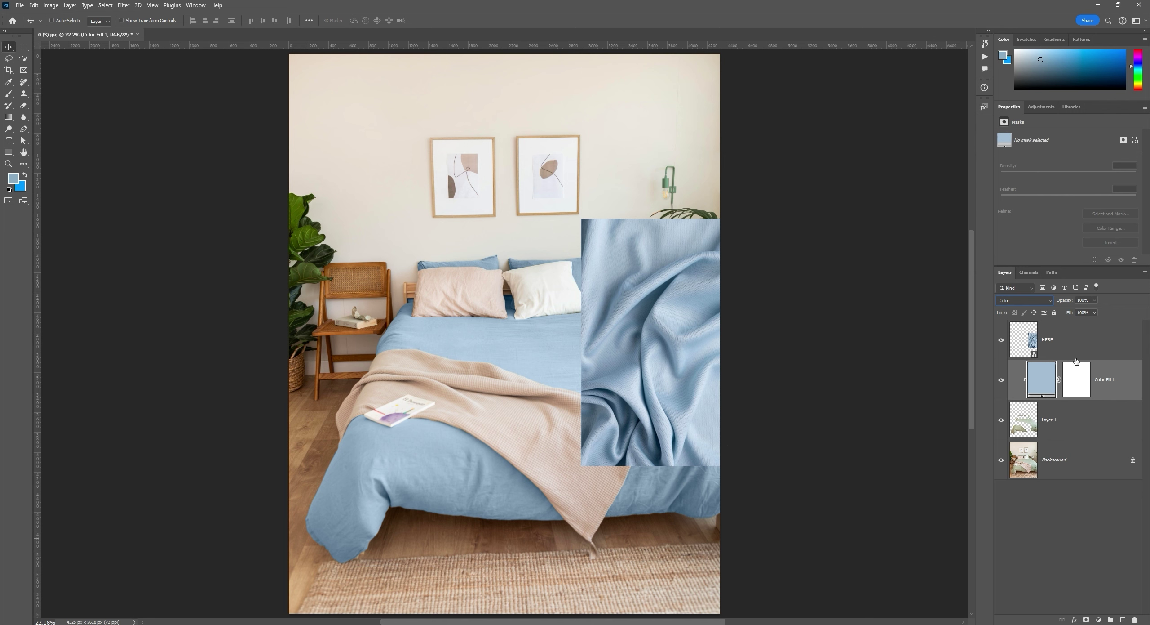
Step: Move the fabric sample over the duvet to about X 2576 px, Y 2172 px for a close side-by-side comparison
{"action": "left_click", "coordinate": [708, 331], "text": "ctrl"}
{"action": "left_click_drag", "start_coordinate": [708, 331], "coordinate": [675, 343]}
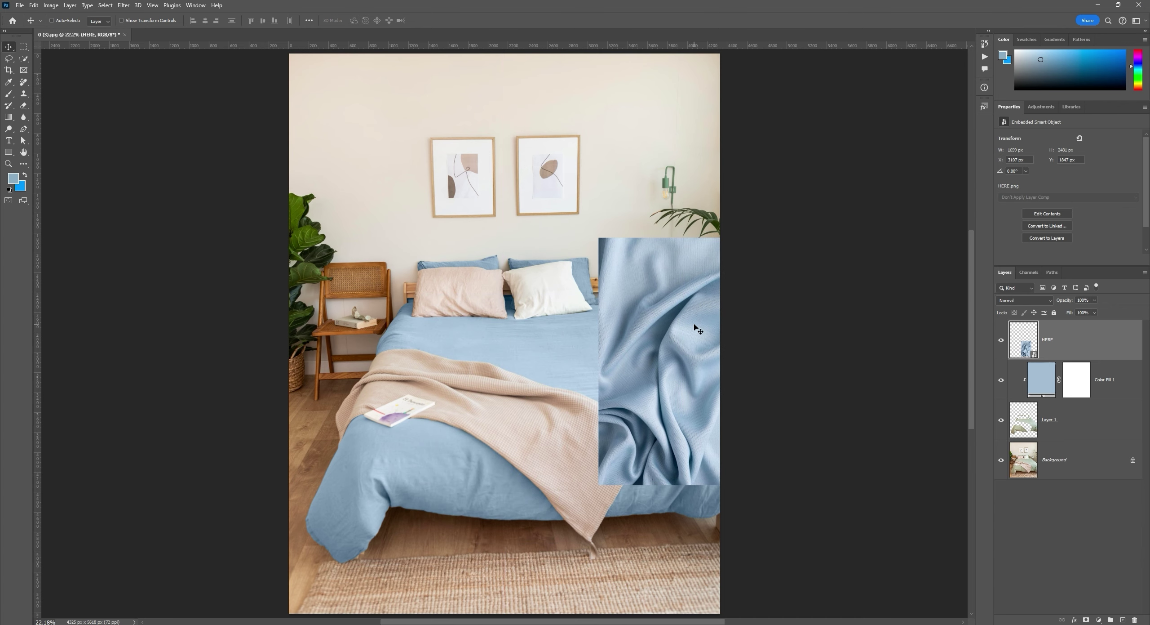
{"action": "key", "text": "z"}
{"action": "left_click_drag", "start_coordinate": [604, 373], "coordinate": [635, 252]}
{"action": "key", "text": "v"}
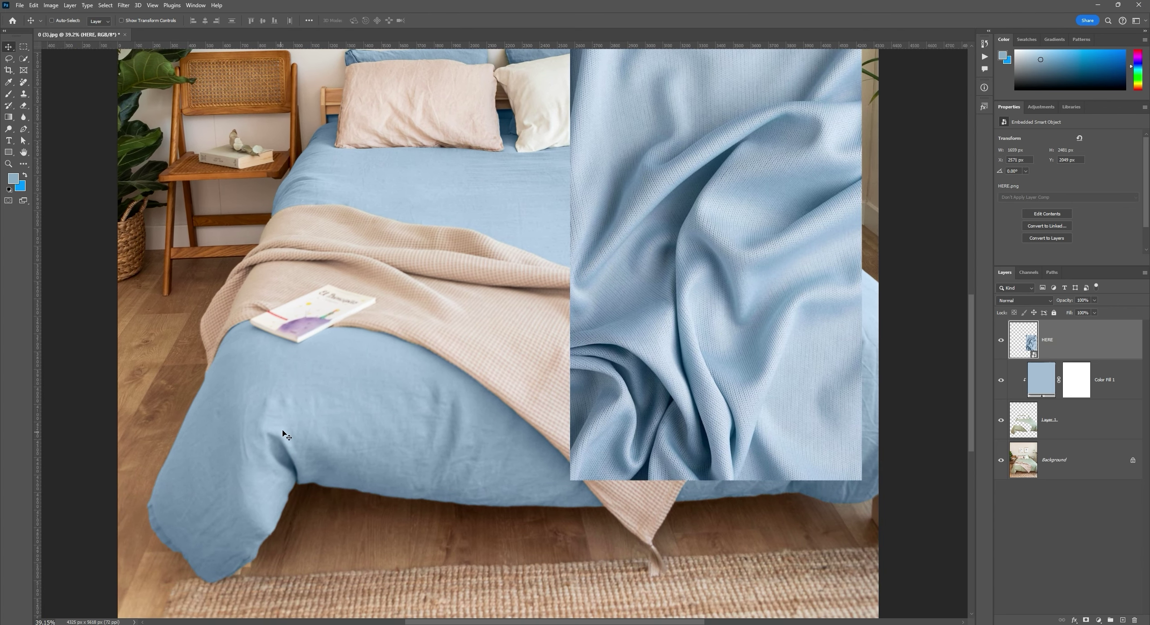
{"action": "left_click_drag", "start_coordinate": [406, 433], "coordinate": [381, 550]}
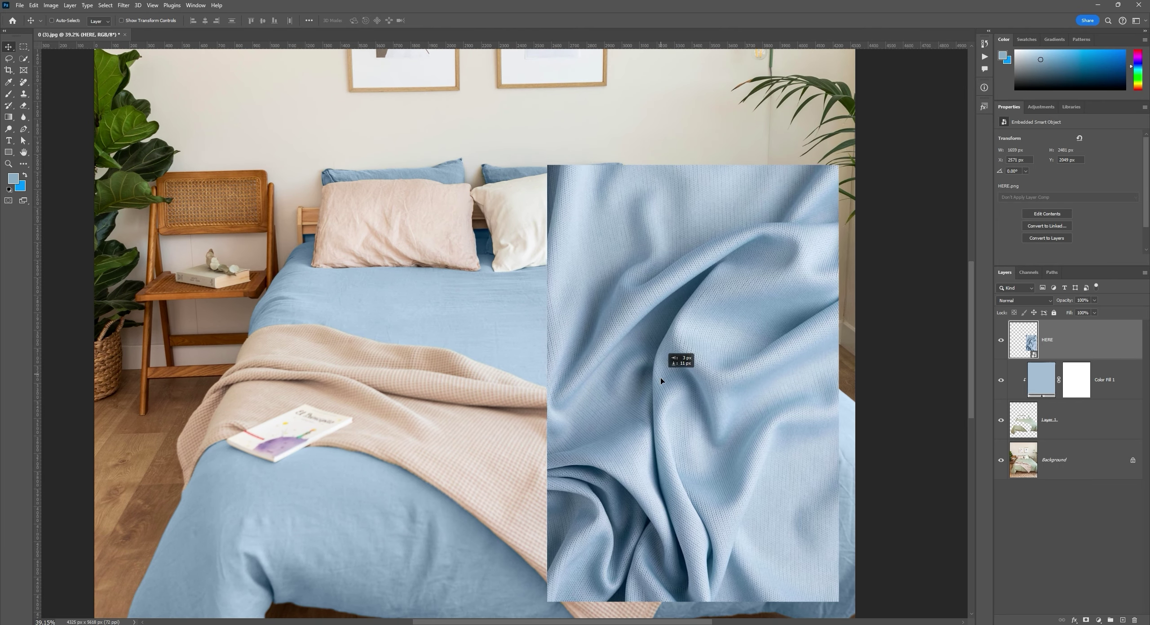
{"action": "left_click_drag", "start_coordinate": [663, 390], "coordinate": [665, 410]}
Step: Sample the fabric with the Eyedropper and check colour values in the Color Picker to compare its brightness with the duvet's
{"action": "left_click", "coordinate": [1040, 410]}
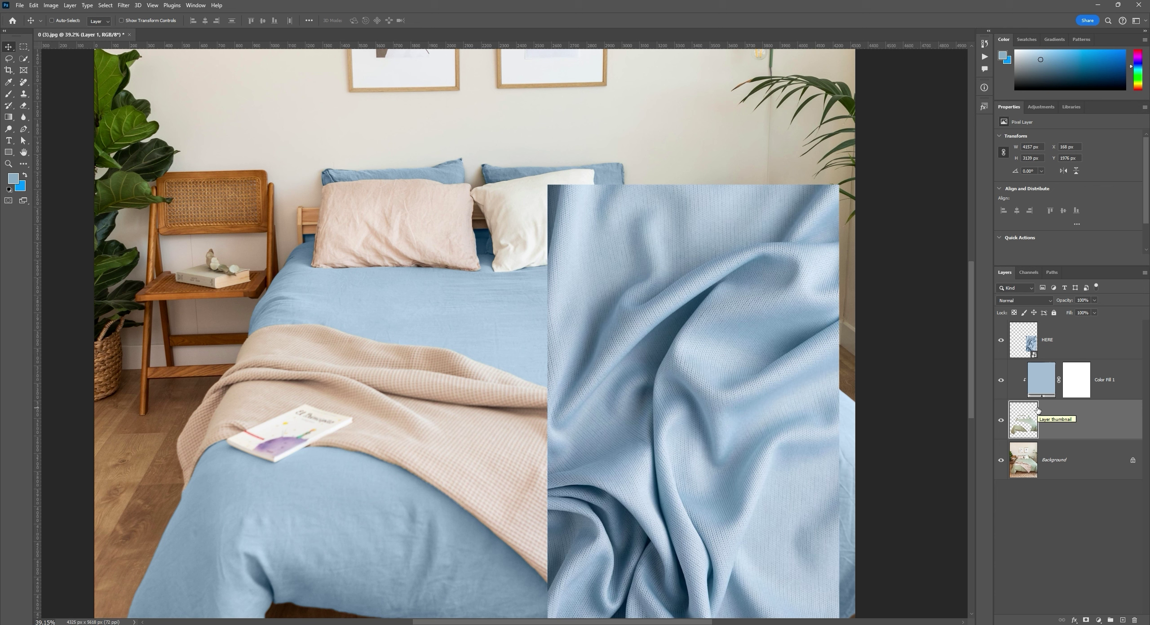
{"action": "left_click", "coordinate": [1063, 349]}
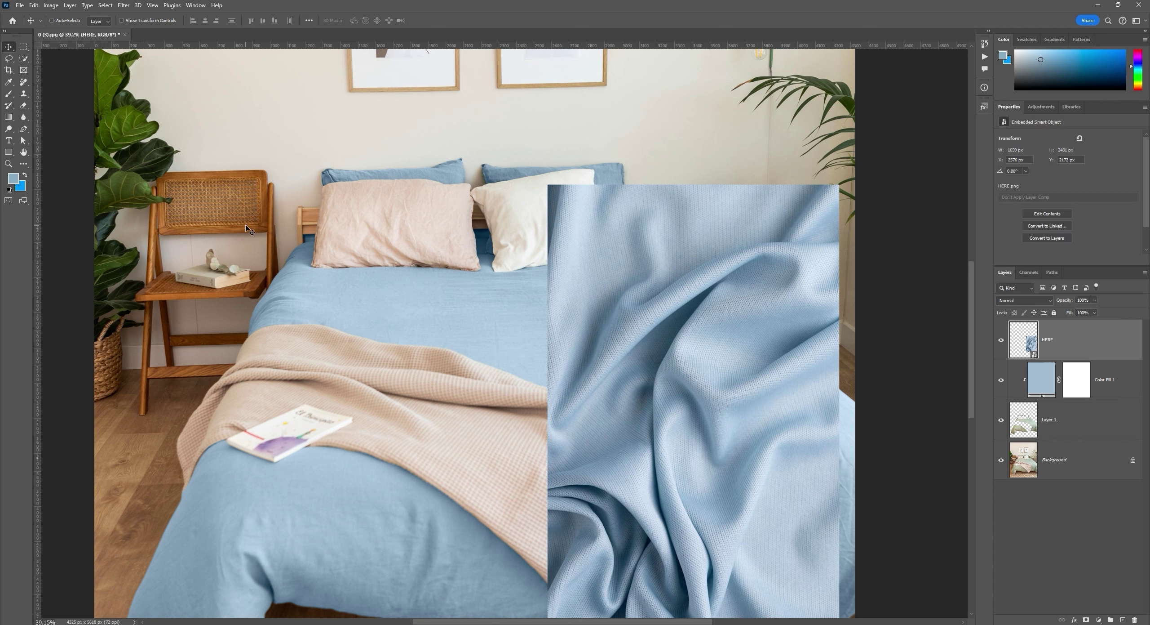
{"action": "key", "text": "i"}
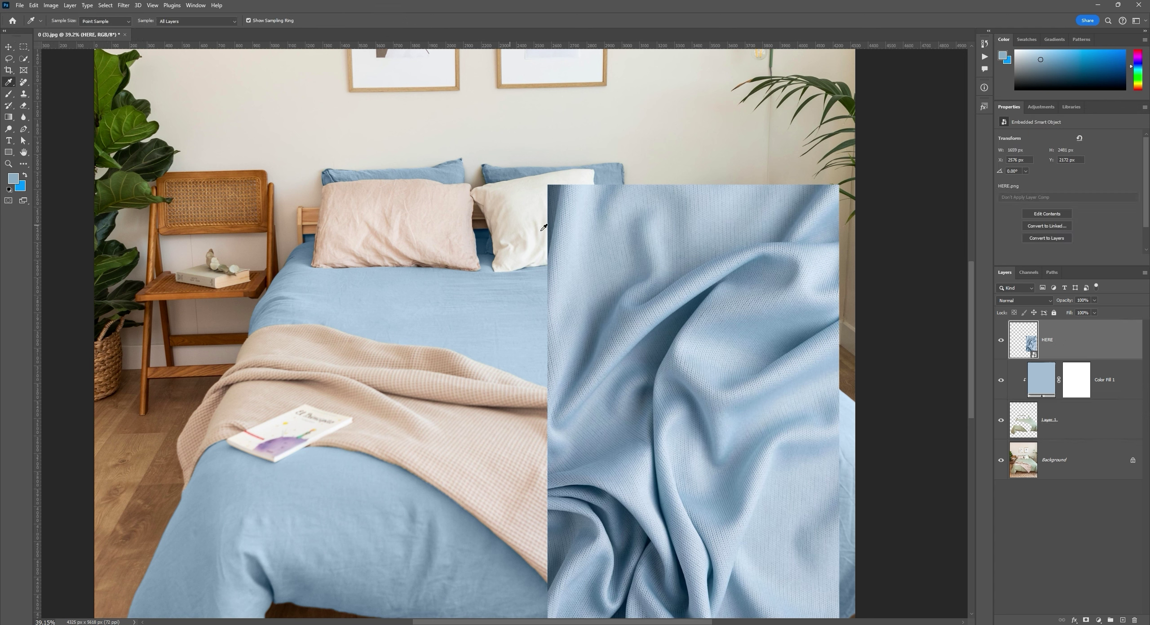
{"action": "left_click", "coordinate": [608, 270]}
{"action": "left_click", "coordinate": [13, 178]}
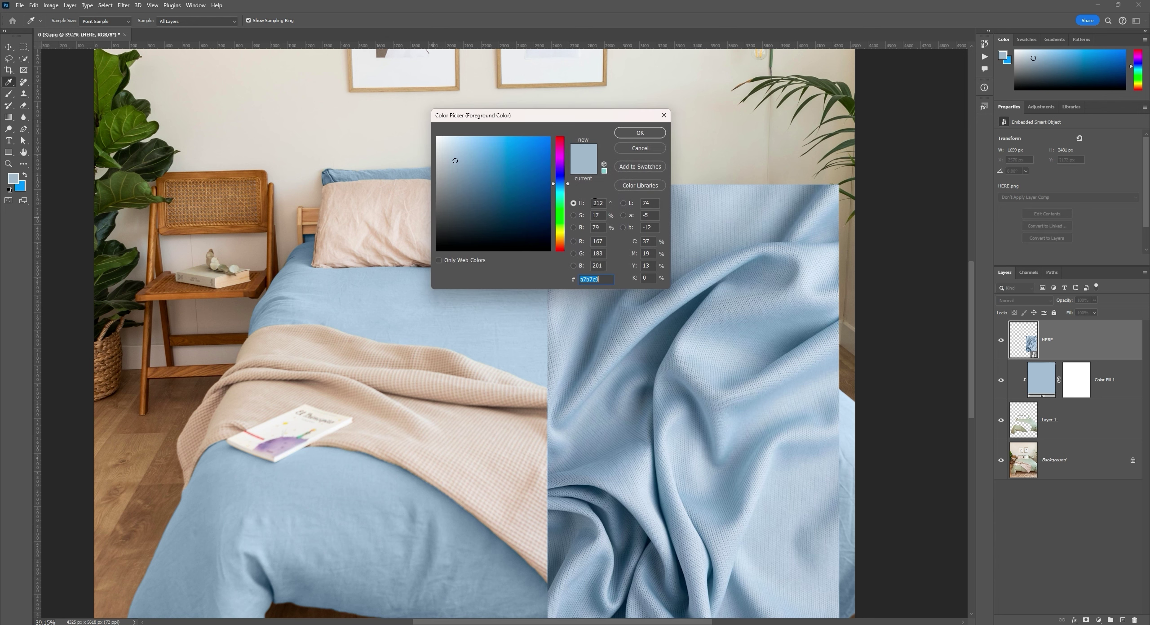
{"action": "left_click", "coordinate": [640, 148]}
{"action": "left_click", "coordinate": [19, 177]}
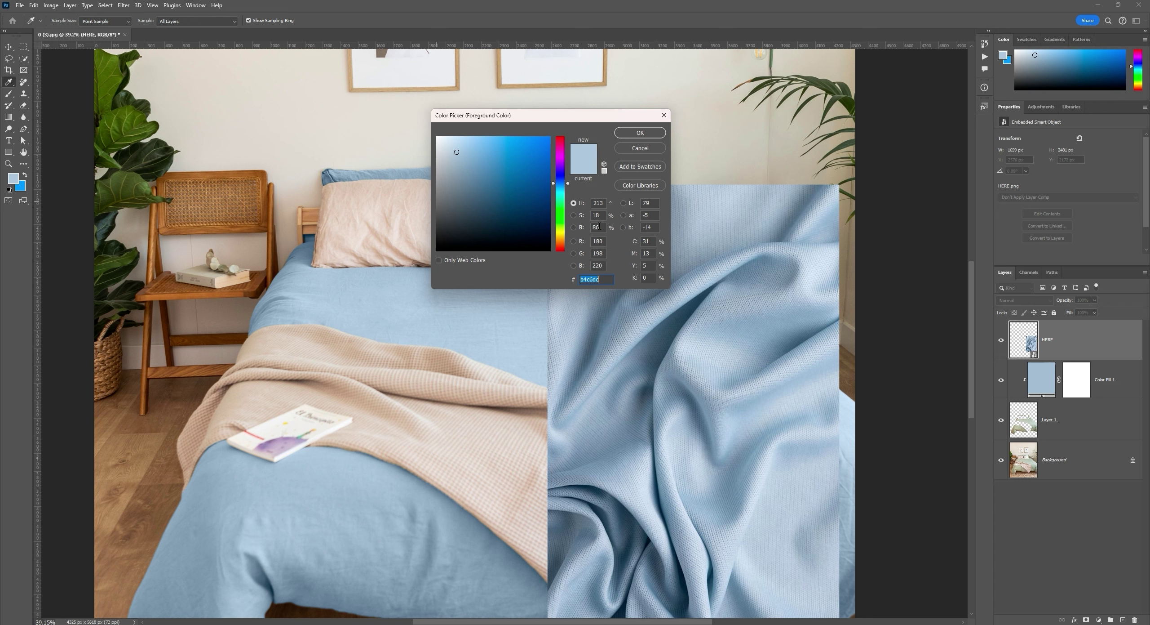
{"action": "left_click", "coordinate": [640, 148]}
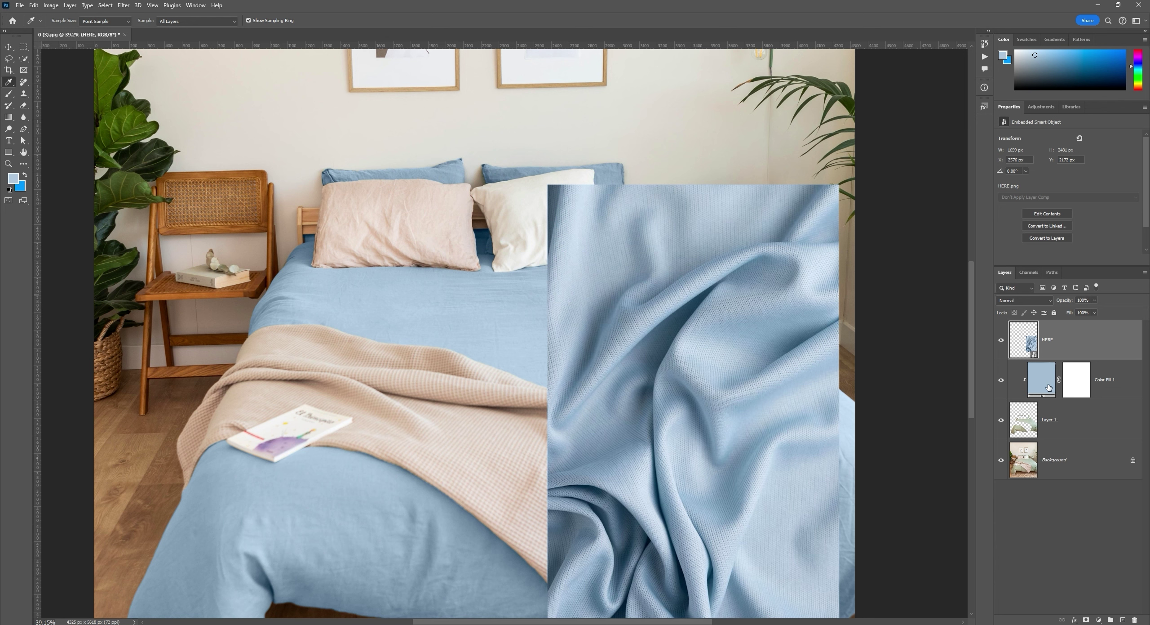
Step: Add a Curves adjustment directly above the bedding layer and raise the curve's midpoint slightly to brighten the duvet
{"action": "left_click", "coordinate": [1043, 421]}
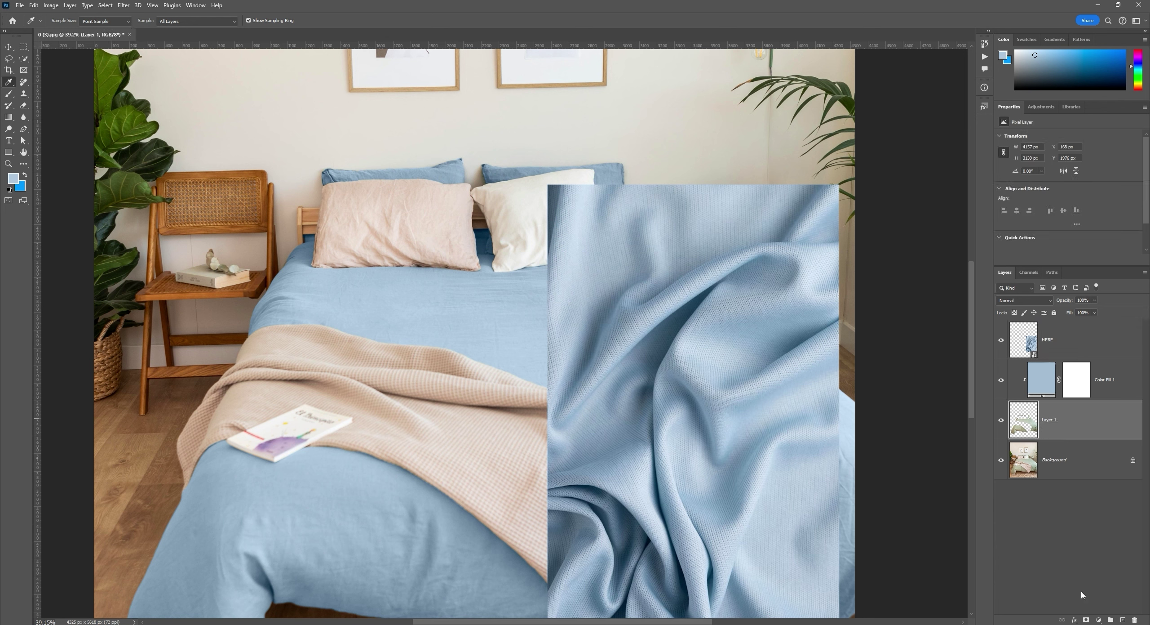
{"action": "left_click", "coordinate": [1099, 619]}
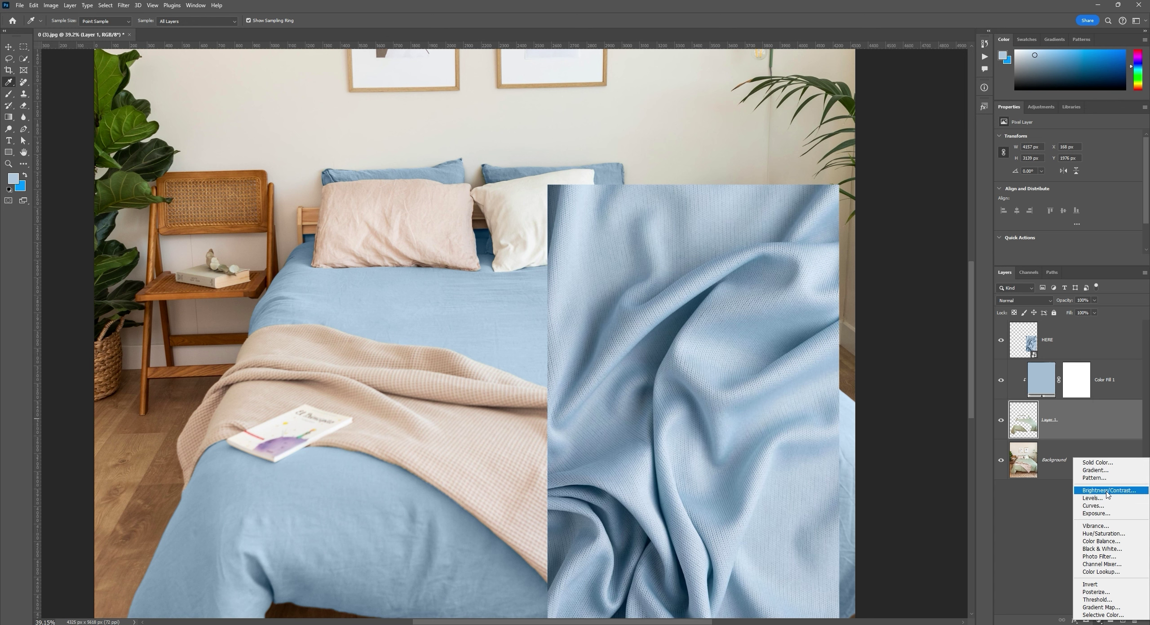
{"action": "left_click", "coordinate": [1096, 505]}
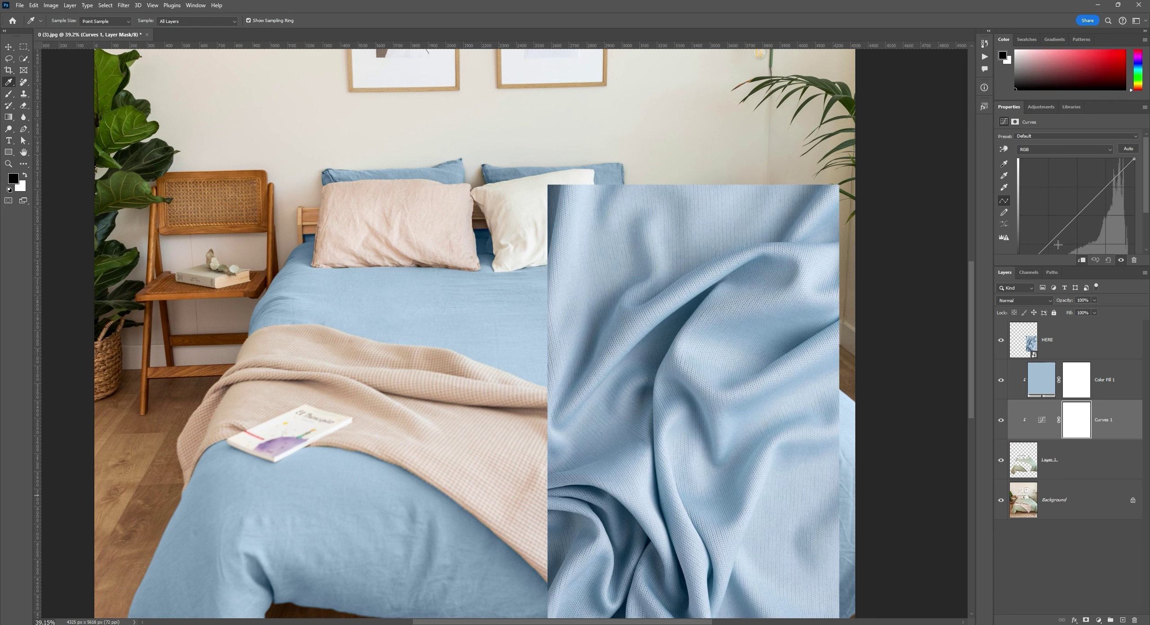
{"action": "left_click_drag", "start_coordinate": [1079, 216], "coordinate": [1075, 214]}
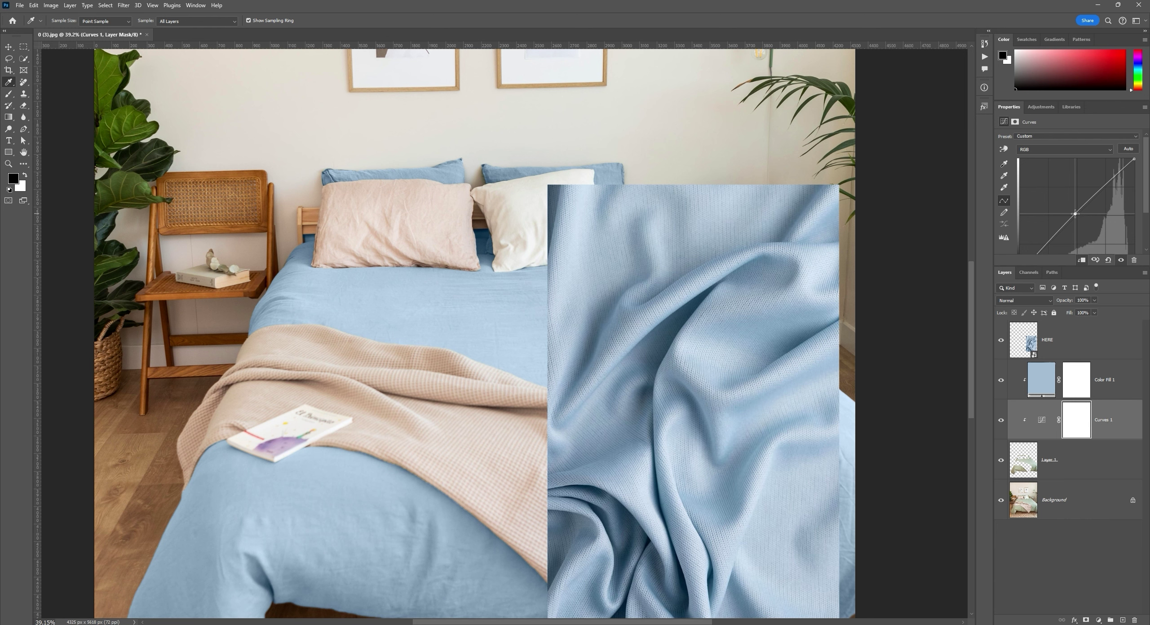
Step: Compare the brightened duvet with the fabric sample by sampling both in the Color Picker, leaving the foreground colour unchanged
{"action": "left_click", "coordinate": [1048, 334]}
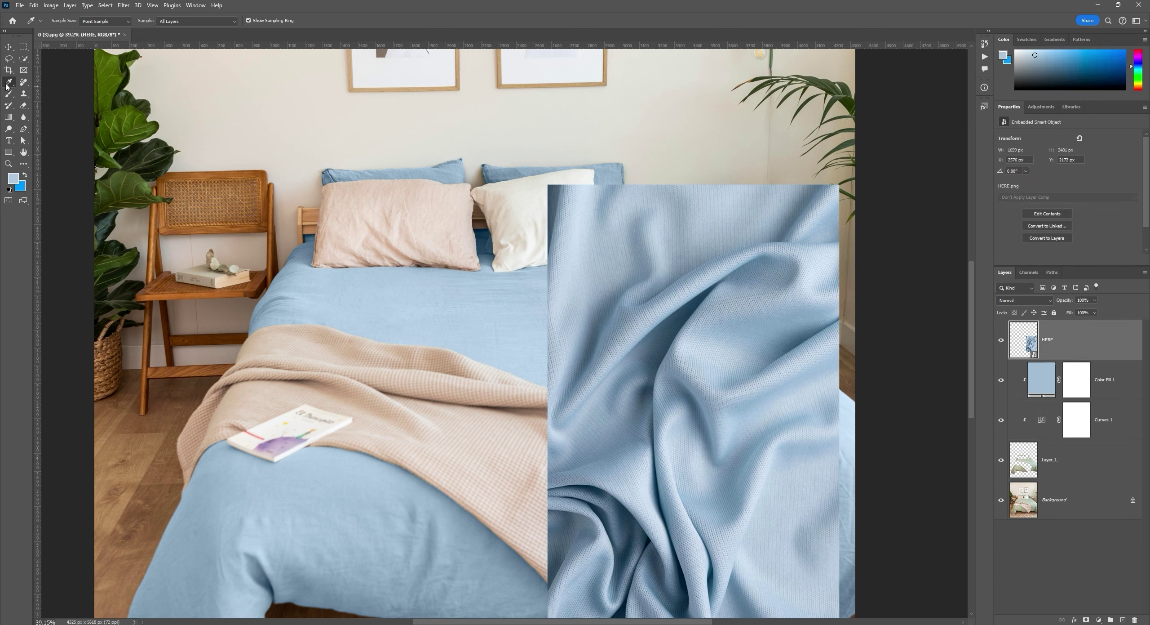
{"action": "left_click", "coordinate": [438, 322]}
{"action": "left_click", "coordinate": [13, 178]}
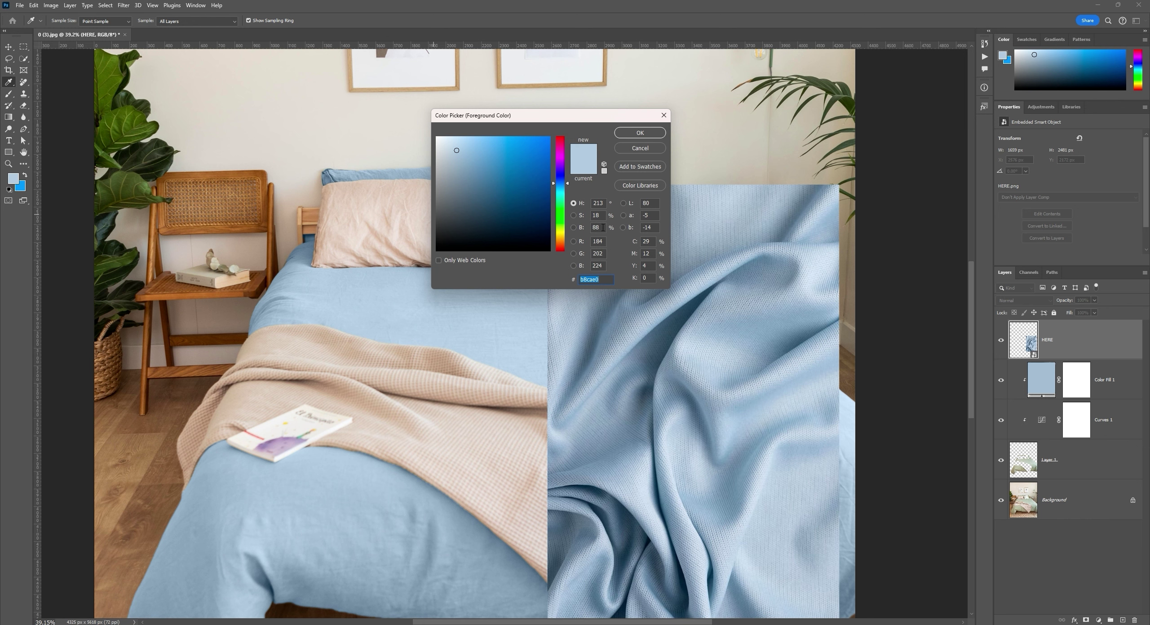
{"action": "left_click", "coordinate": [689, 222]}
{"action": "left_click", "coordinate": [474, 306]}
{"action": "left_click_drag", "start_coordinate": [580, 118], "coordinate": [521, 68]}
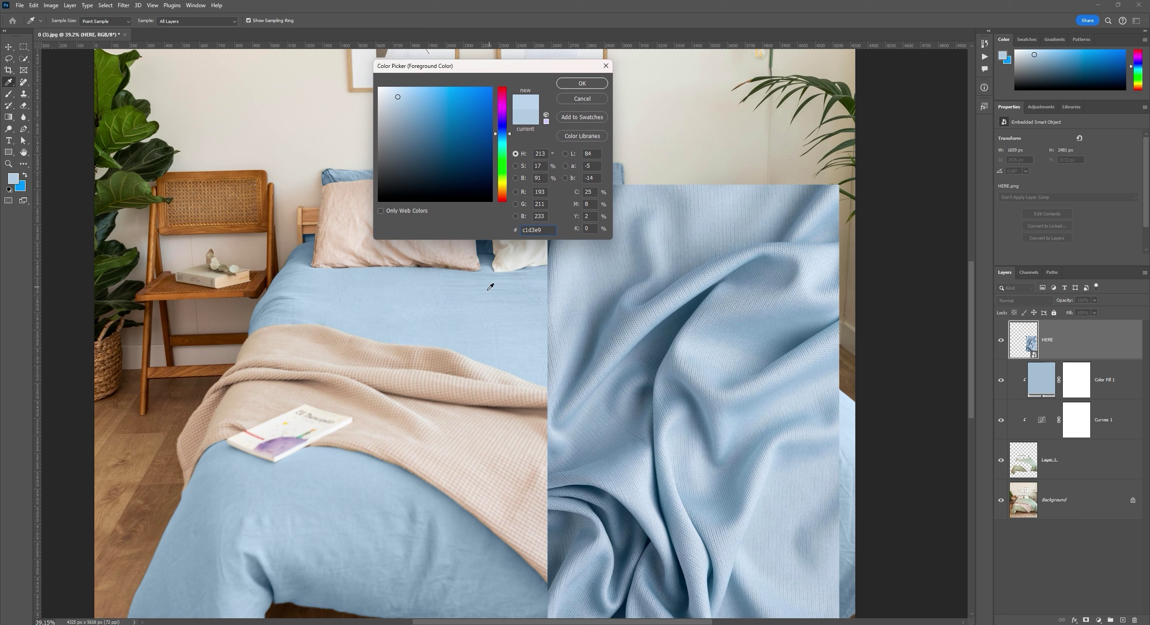
{"action": "left_click", "coordinate": [609, 259]}
{"action": "left_click", "coordinate": [503, 284]}
{"action": "left_click", "coordinate": [583, 100]}
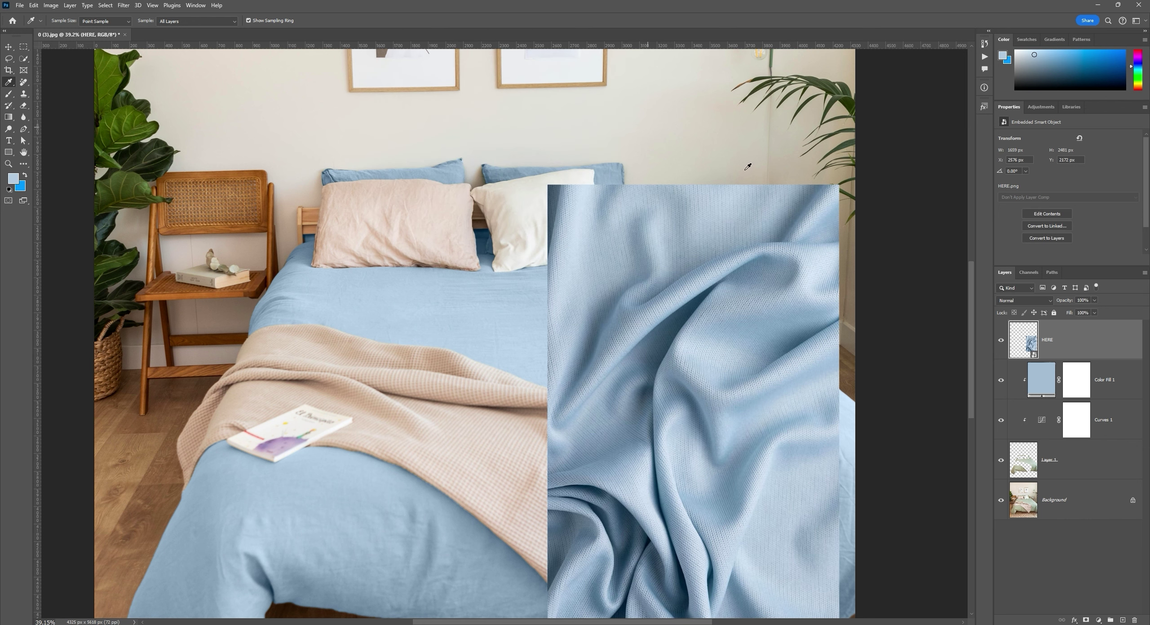
Step: Reopen the bedding's Curves adjustment and select its midtone point
{"action": "left_click", "coordinate": [1043, 420]}
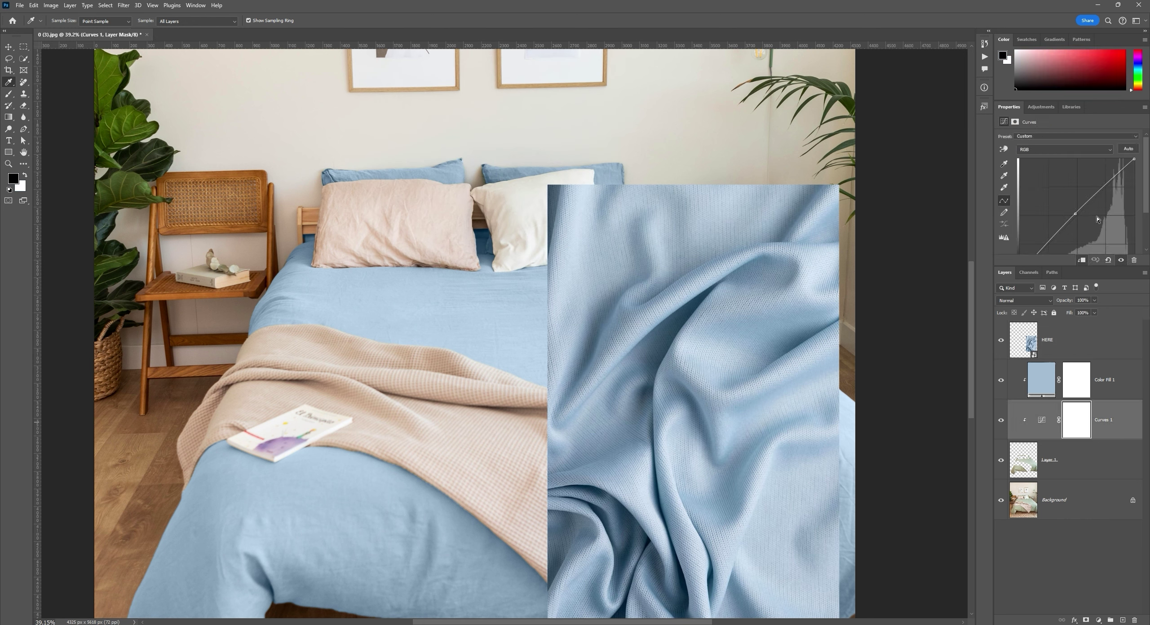
{"action": "left_click", "coordinate": [1075, 214]}
Step: Sample several spots on the fabric's upper area and on the duvet near the pillows to recheck their brightness match
{"action": "left_click", "coordinate": [1051, 357]}
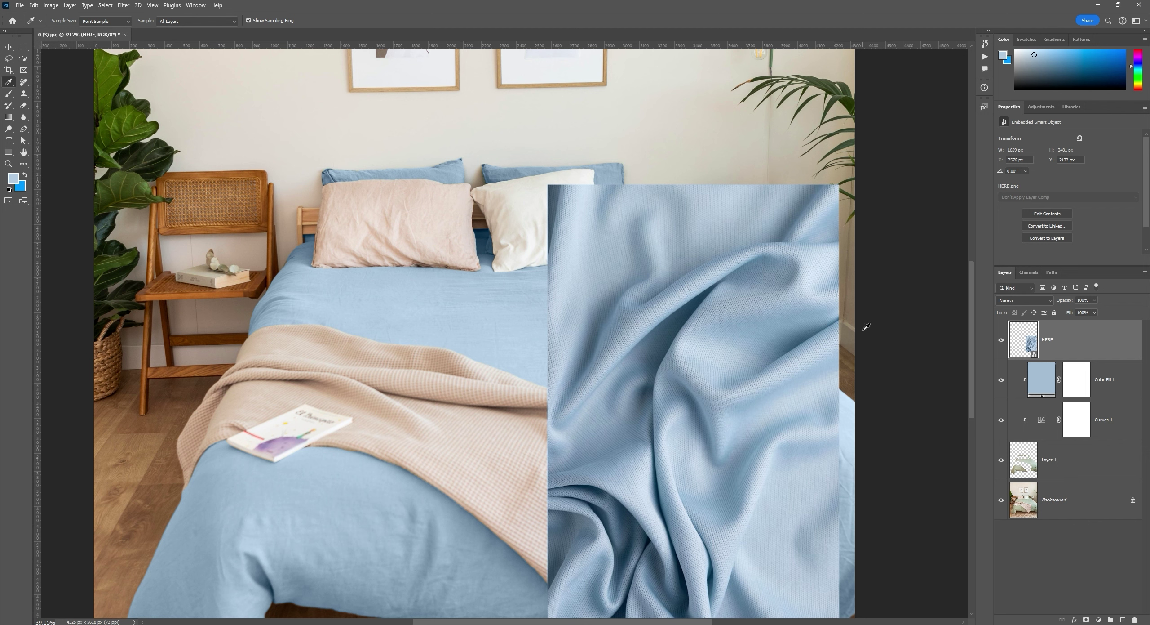
{"action": "left_click", "coordinate": [13, 178]}
{"action": "left_click", "coordinate": [576, 263]}
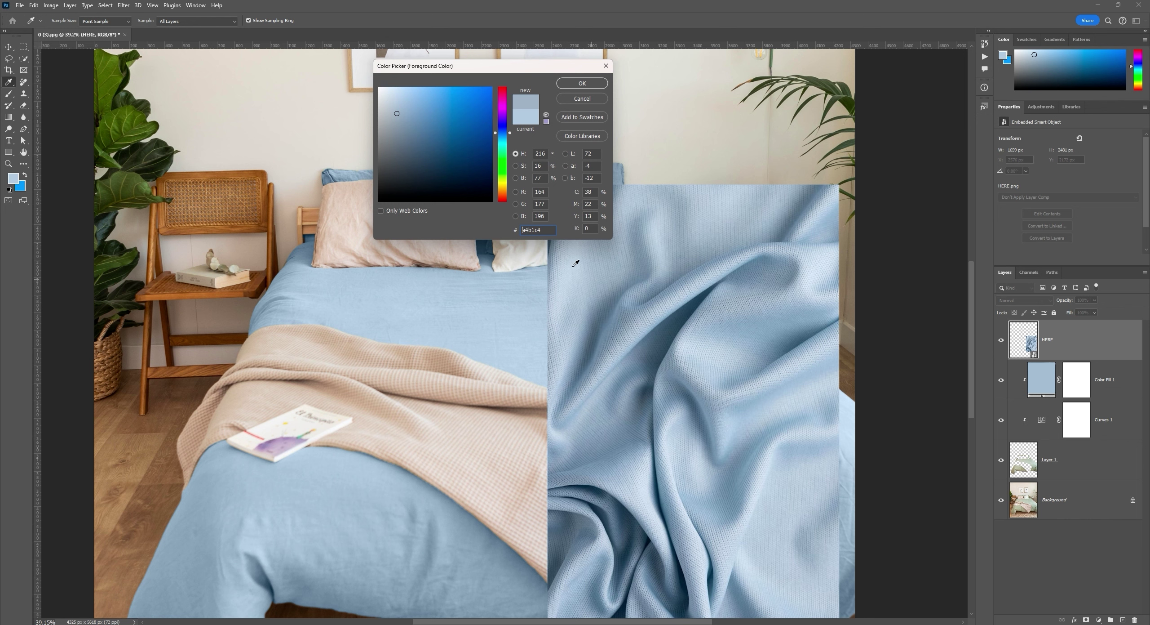
{"action": "left_click", "coordinate": [634, 269]}
{"action": "left_click", "coordinate": [589, 269]}
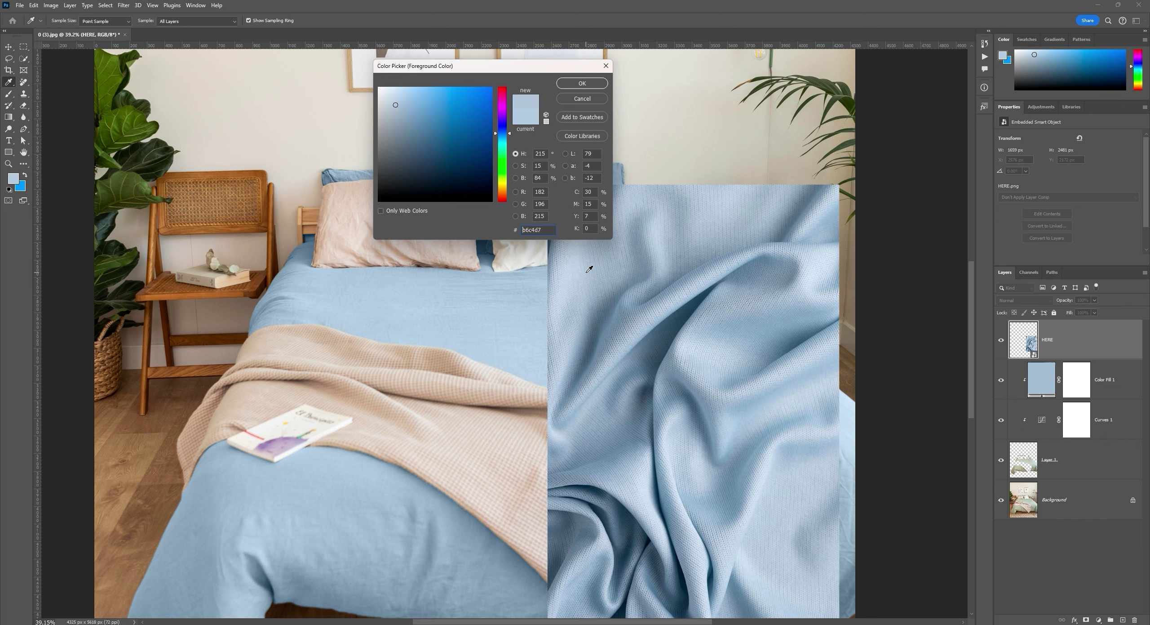
{"action": "left_click", "coordinate": [615, 267]}
{"action": "left_click", "coordinate": [606, 264]}
{"action": "left_click", "coordinate": [593, 264]}
{"action": "left_click", "coordinate": [506, 291]}
{"action": "left_click", "coordinate": [505, 292]}
{"action": "left_click", "coordinate": [499, 293]}
{"action": "left_click", "coordinate": [493, 293]}
{"action": "left_click", "coordinate": [496, 295]}
{"action": "left_click", "coordinate": [582, 83]}
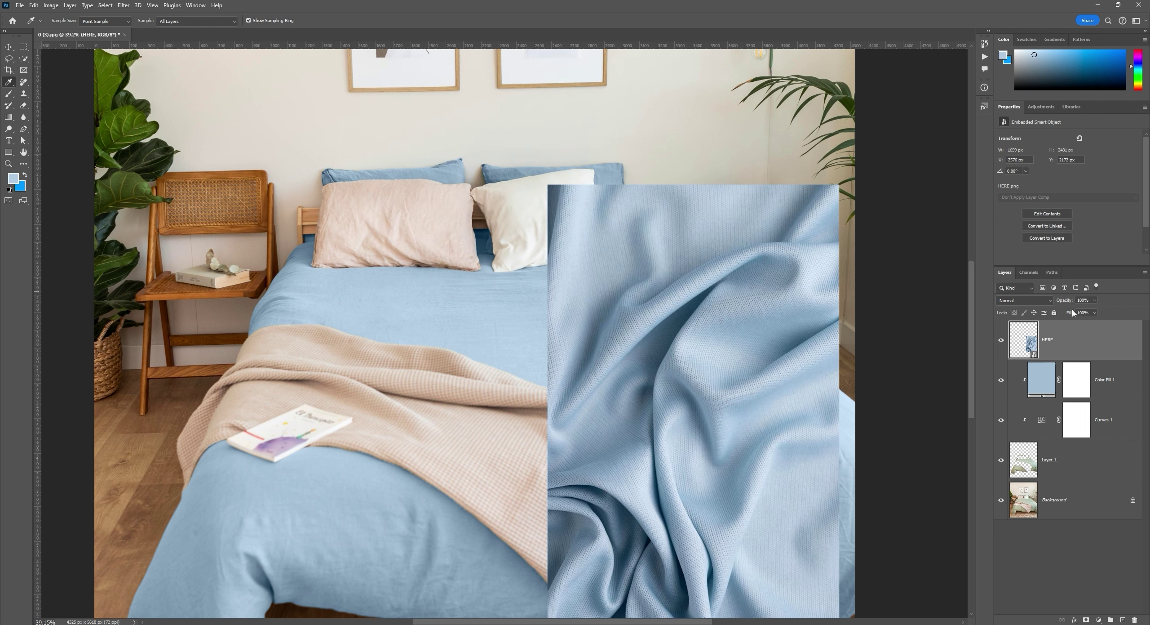
Step: Add a layer mask to the HERE fabric sample and softly paint its edge away near the pillows with a large black brush
{"action": "left_click", "coordinate": [1086, 620]}
{"action": "left_click", "coordinate": [8, 94]}
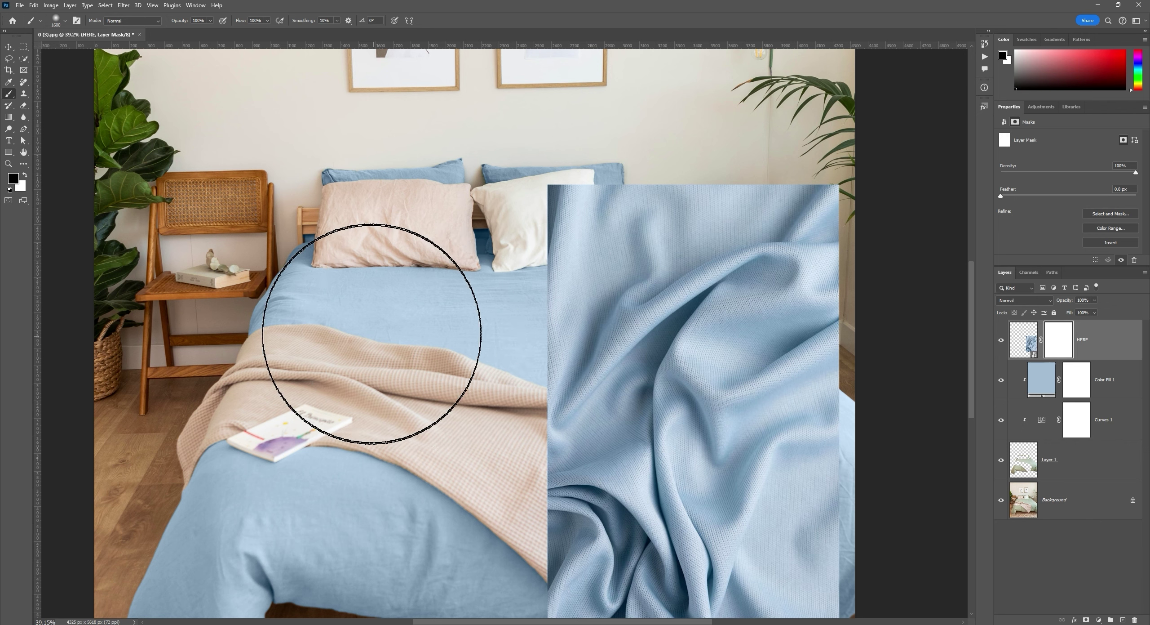
{"action": "mouse_move", "coordinate": [440, 358]}
{"action": "left_mouse_down"}
{"action": "mouse_move", "coordinate": [500, 206]}
{"action": "mouse_move", "coordinate": [385, 359]}
{"action": "mouse_move", "coordinate": [514, 193]}
{"action": "mouse_move", "coordinate": [439, 294]}
{"action": "left_mouse_up"}
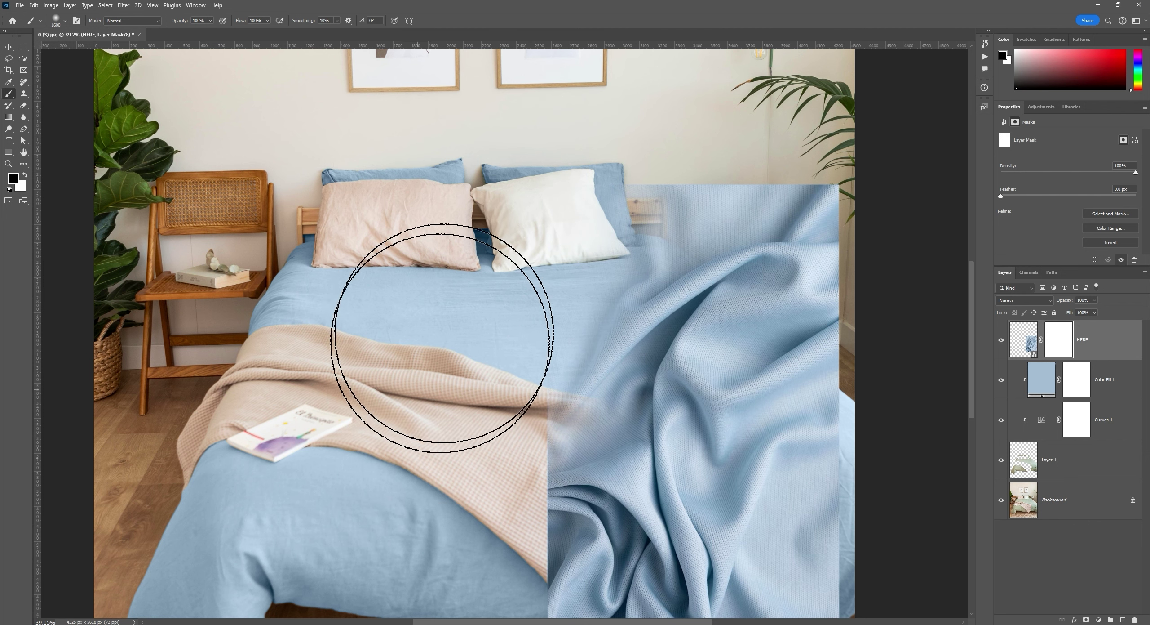
Step: Move the masked fabric sample across different parts of the bed to compare its colour with the duvet
{"action": "left_click", "coordinate": [1024, 339]}
{"action": "key", "text": "v"}
{"action": "left_click_drag", "start_coordinate": [670, 366], "coordinate": [642, 369]}
{"action": "left_click_drag", "start_coordinate": [602, 327], "coordinate": [391, 266]}
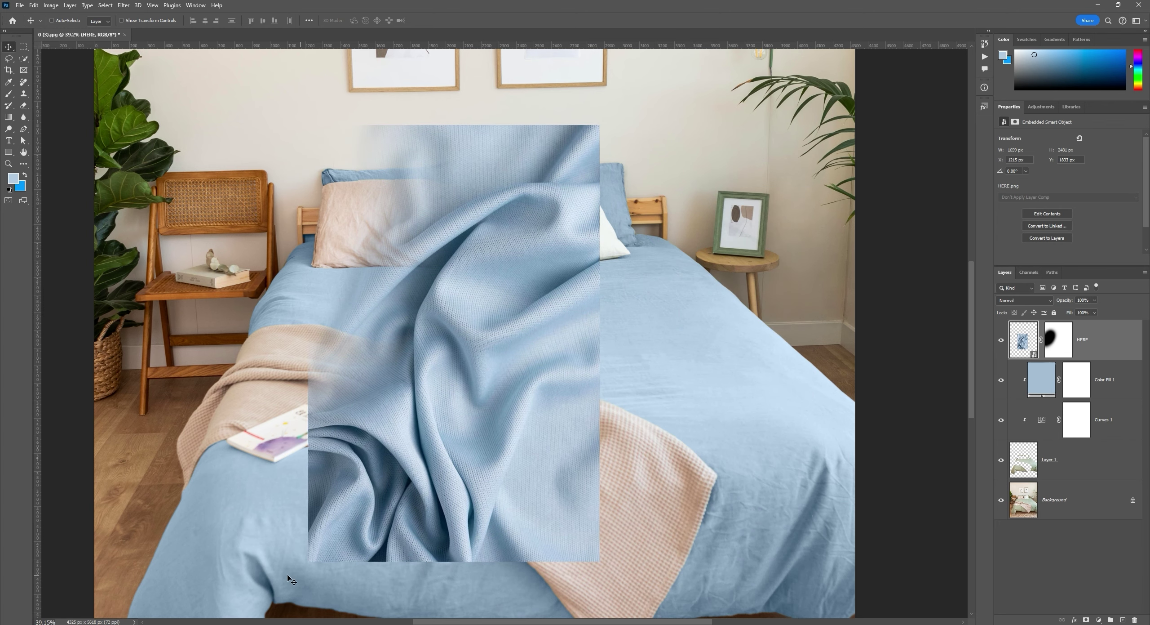
{"action": "left_click_drag", "start_coordinate": [453, 363], "coordinate": [665, 390]}
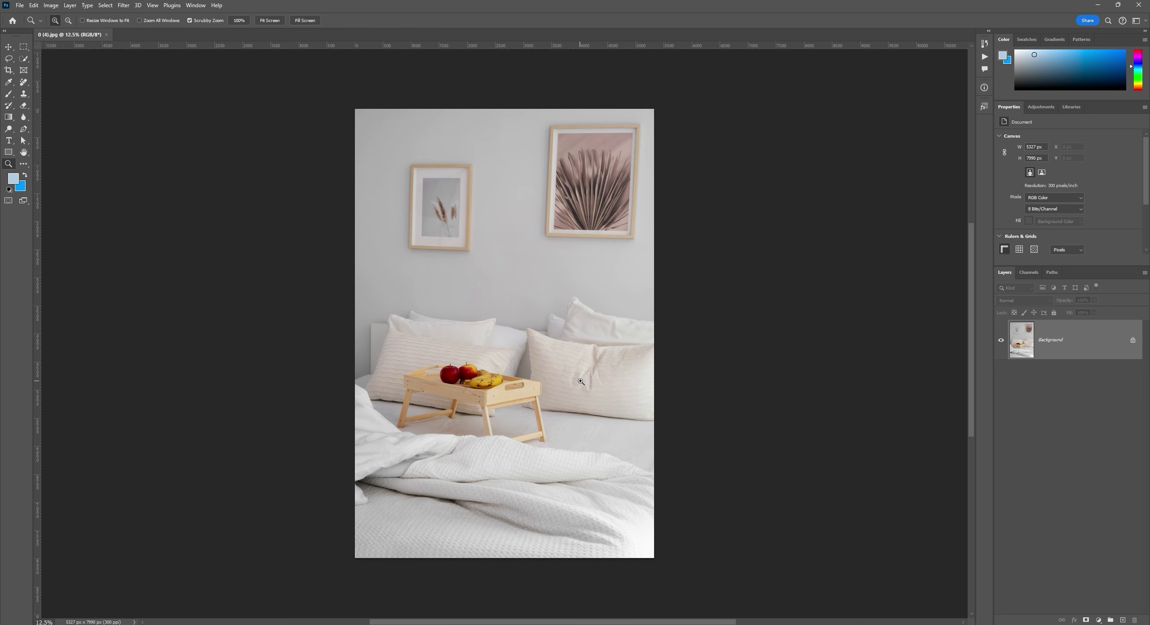
Step: Select the white blanket in 8 (4).jpg with Object Selection, add its missed edge with the Lasso, and copy it to a new layer
{"action": "left_click_drag", "start_coordinate": [583, 382], "coordinate": [616, 298]}
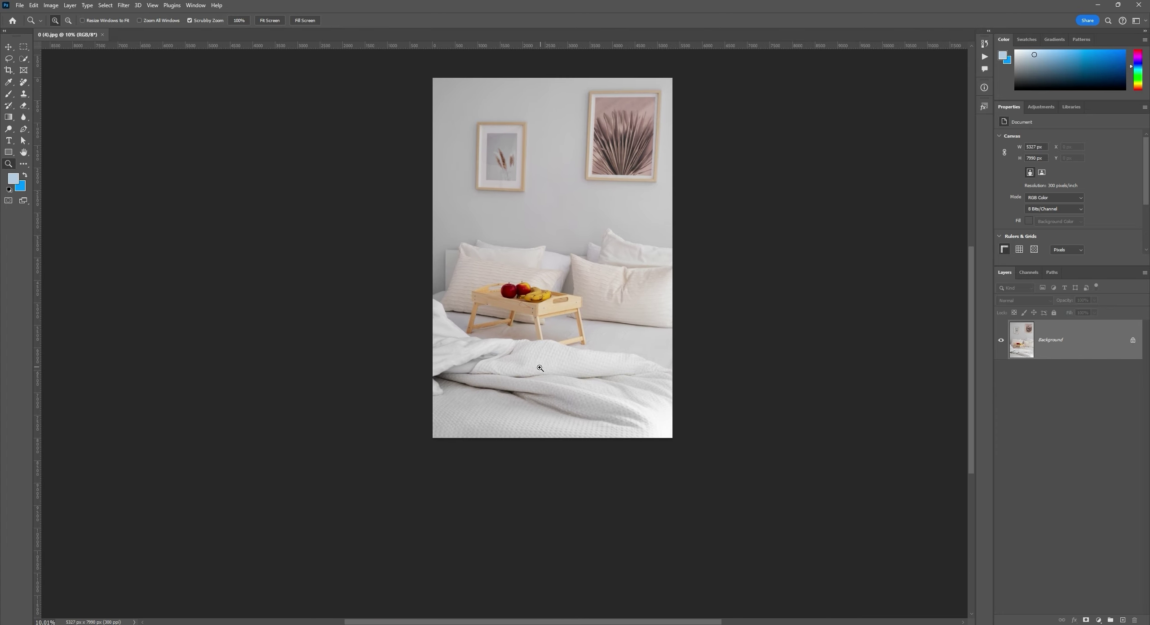
{"action": "scroll", "coordinate": [559, 331], "scroll_direction": "up", "scroll_amount": 5}
{"action": "key", "text": "v"}
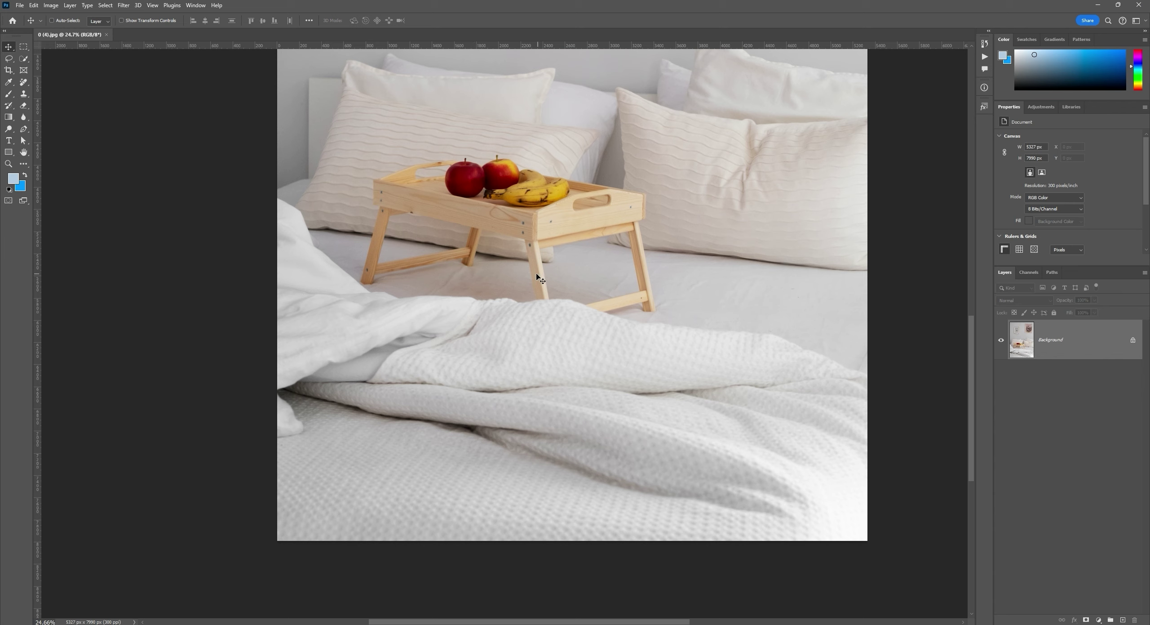
{"action": "left_click", "coordinate": [25, 57]}
{"action": "left_click", "coordinate": [67, 59]}
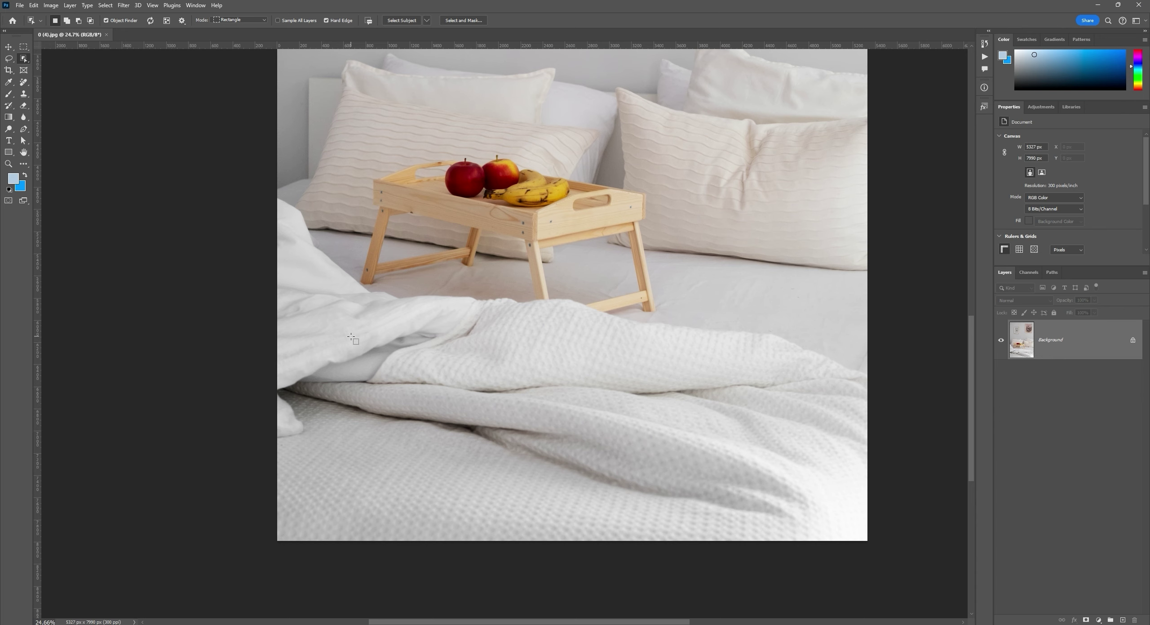
{"action": "left_click", "coordinate": [8, 59]}
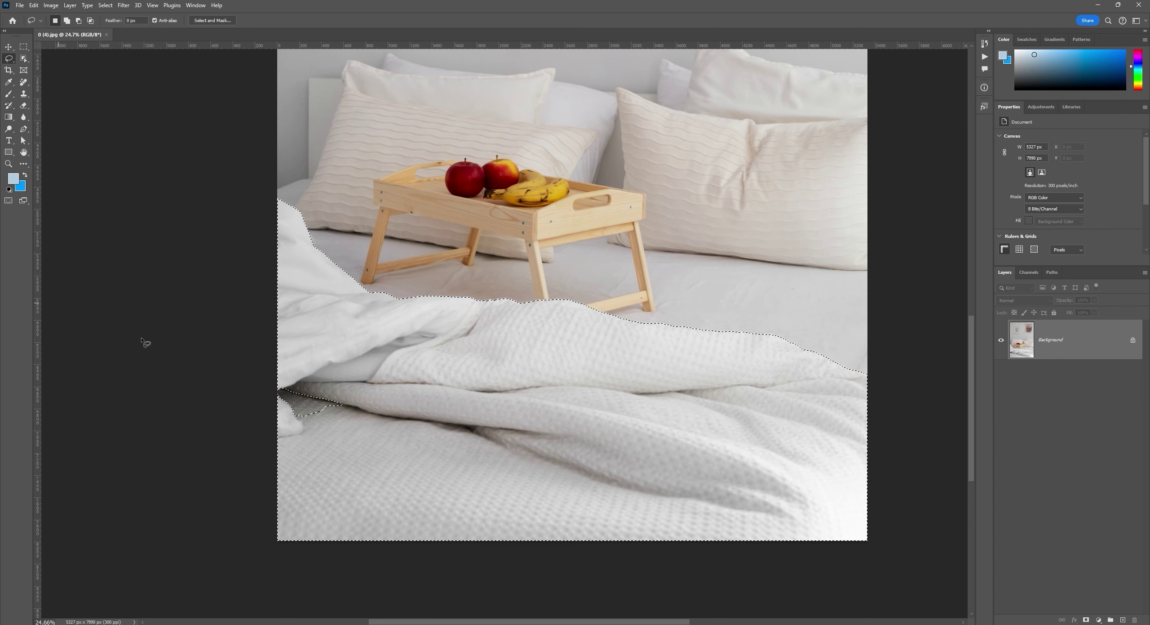
{"action": "mouse_move", "coordinate": [272, 328]}
{"action": "left_mouse_down", "text": "shift"}
{"action": "mouse_move", "coordinate": [506, 514]}
{"action": "mouse_move", "coordinate": [124, 526]}
{"action": "mouse_move", "coordinate": [287, 438]}
{"action": "left_mouse_up", "text": "shift"}
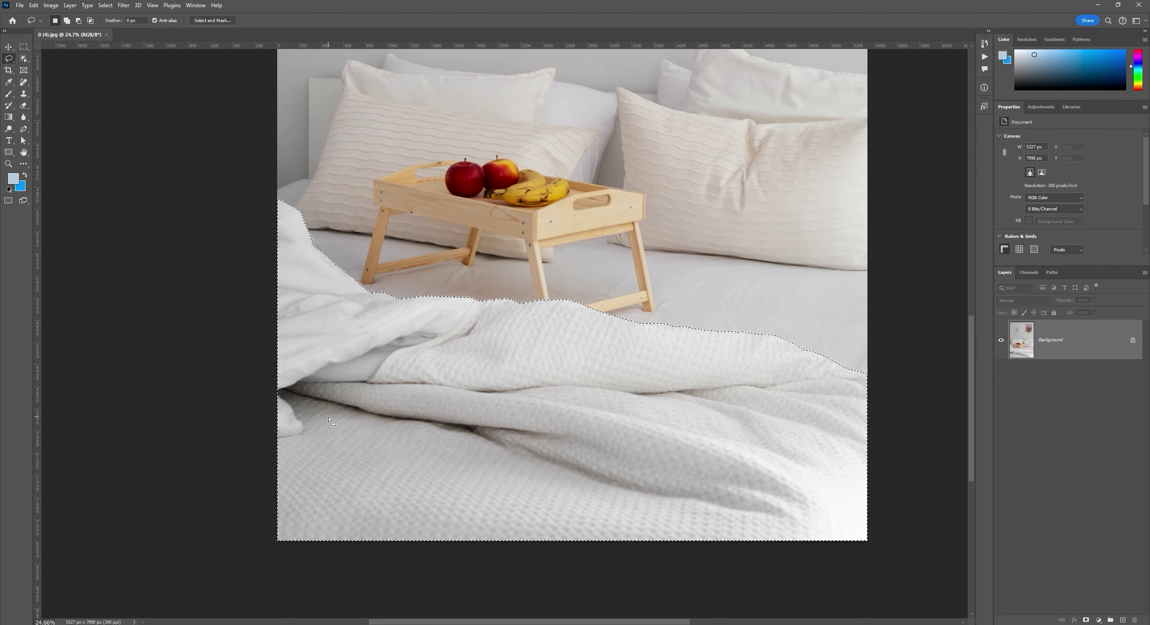
{"action": "key", "text": "ctrl+j"}
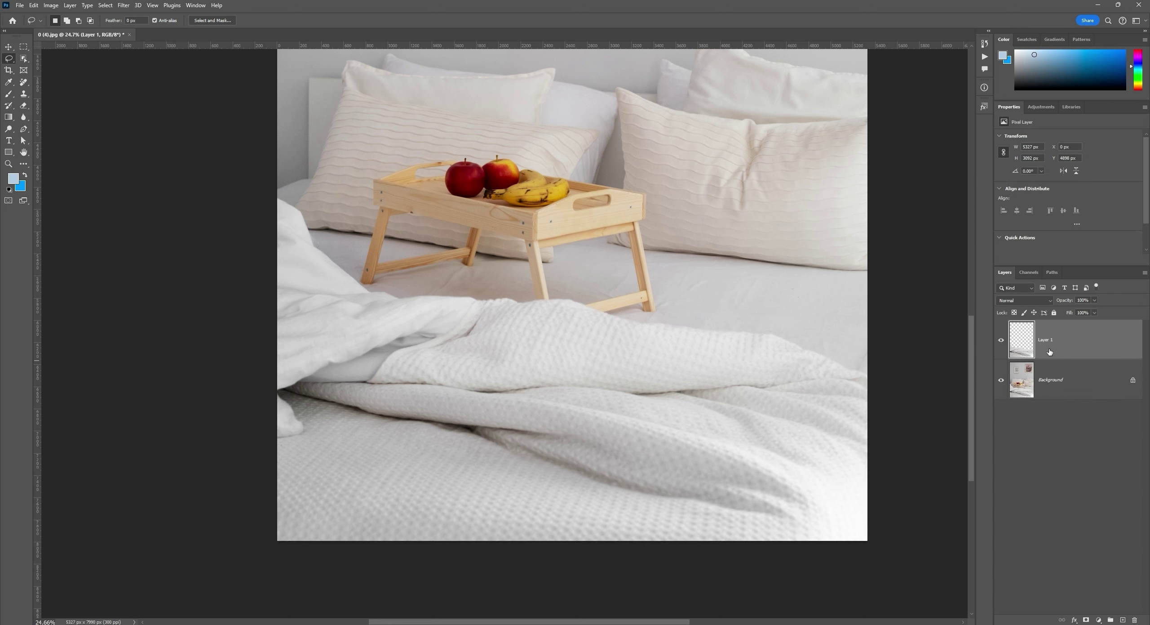
{"action": "key", "text": "v"}
{"action": "left_click_drag", "start_coordinate": [681, 437], "coordinate": [704, 410]}
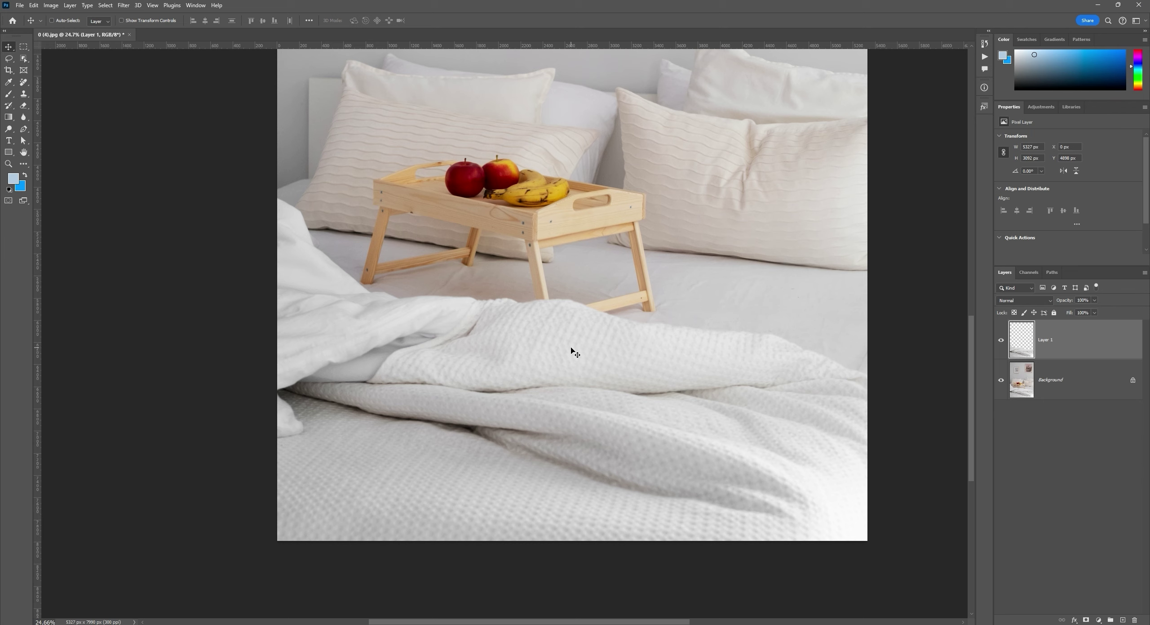
{"action": "left_click", "coordinate": [1099, 620]}
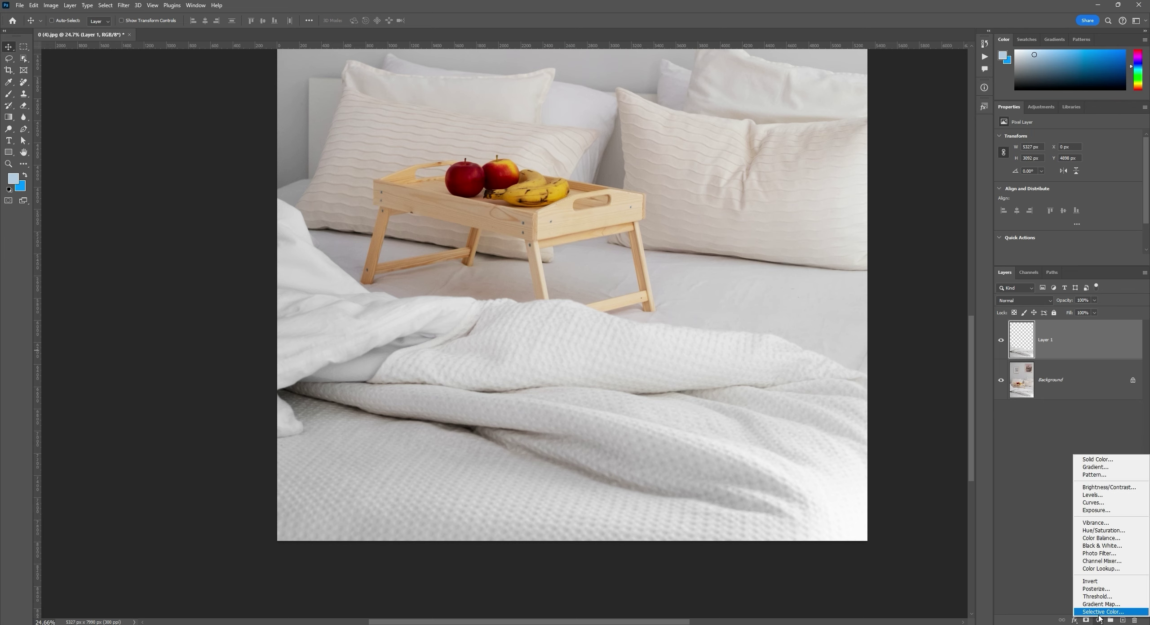
{"action": "left_click", "coordinate": [1059, 356]}
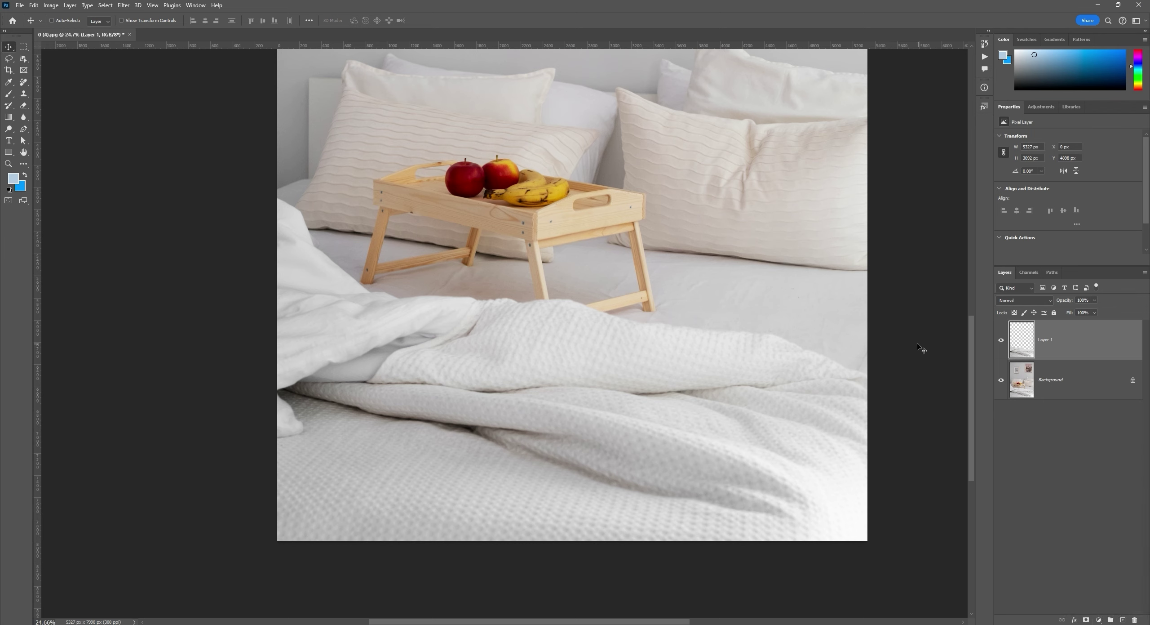
Step: Sample the banana's yellow and add a Solid Color fill layer in that colour (#d3af35) above the blanket layer
{"action": "left_click", "coordinate": [8, 82]}
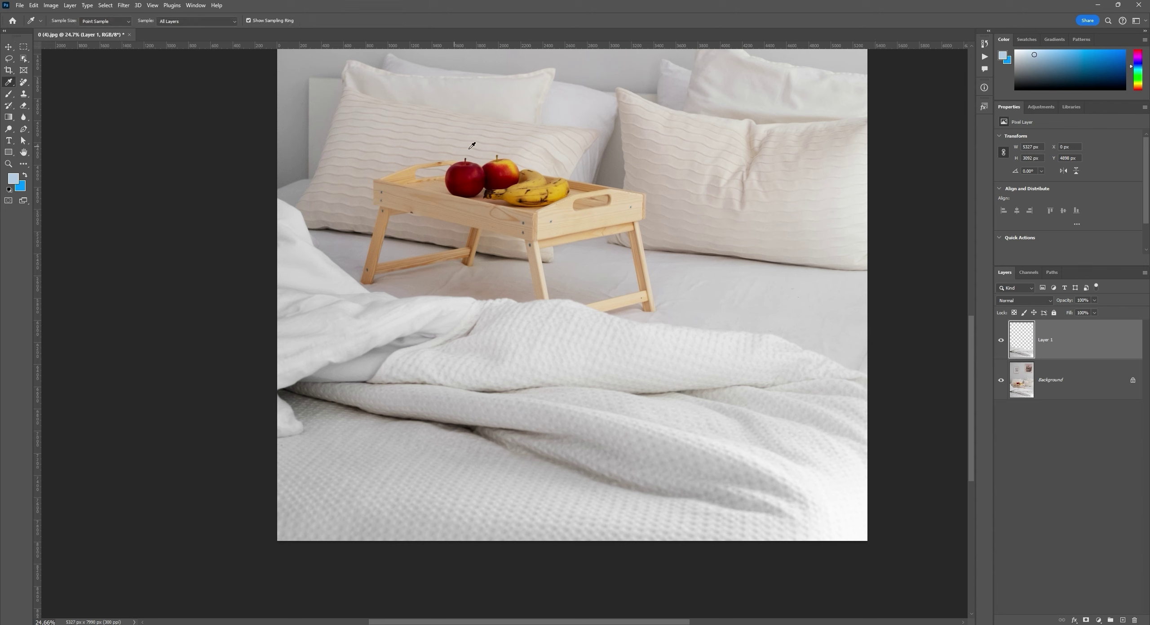
{"action": "left_click", "coordinate": [561, 191]}
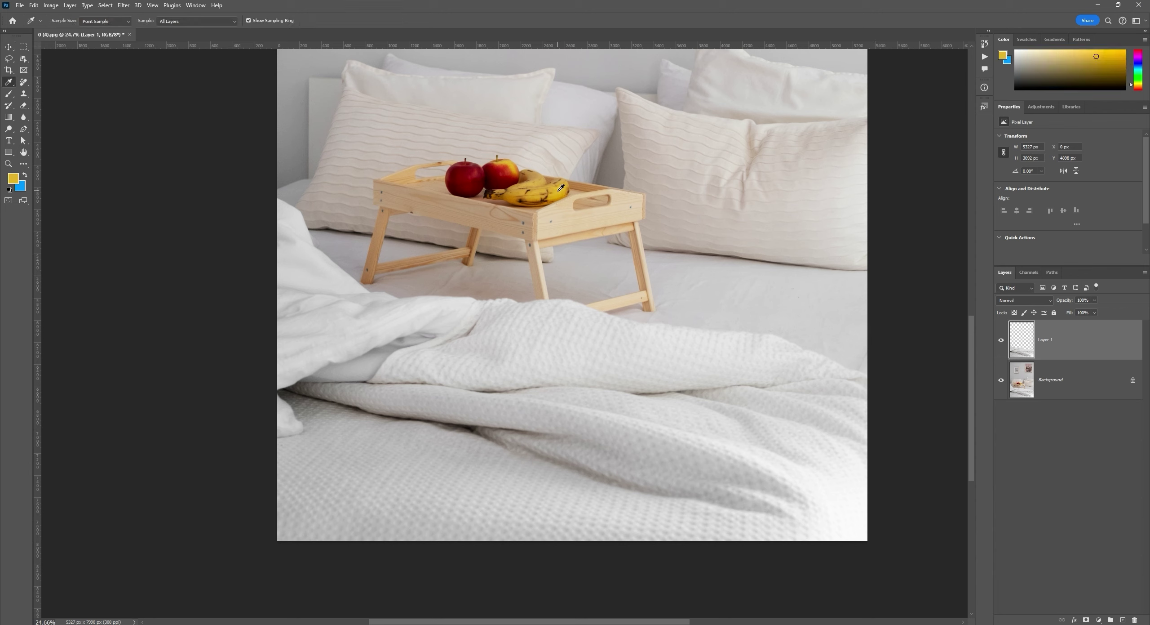
{"action": "left_click", "coordinate": [561, 191]}
{"action": "left_click", "coordinate": [1098, 620]}
{"action": "left_click", "coordinate": [1107, 463]}
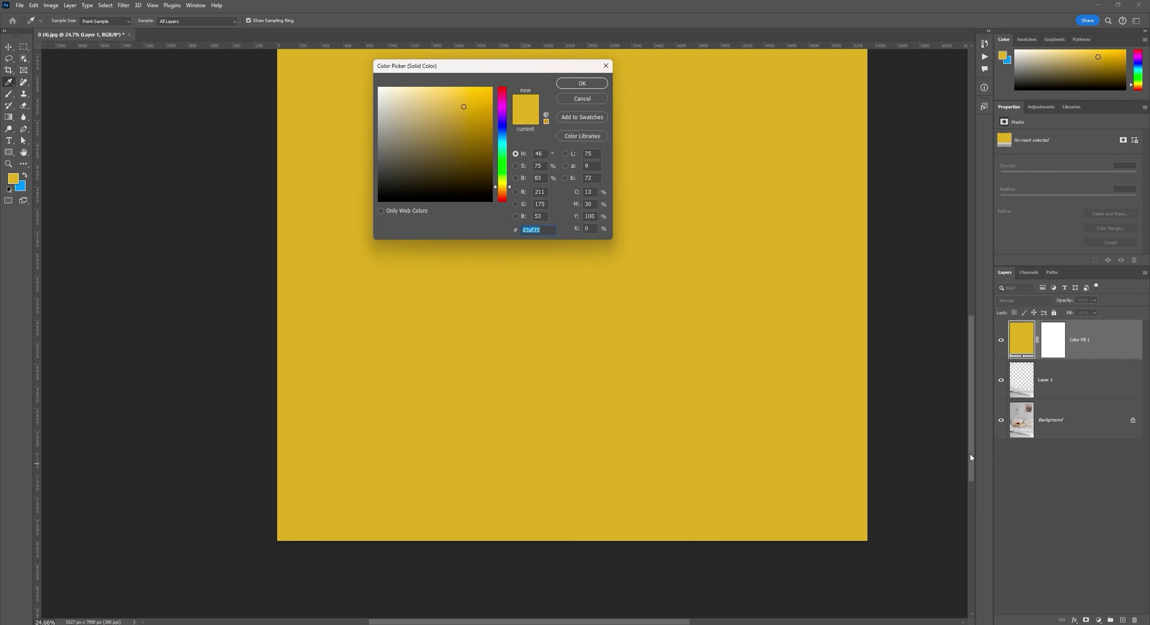
{"action": "left_click", "coordinate": [581, 84]}
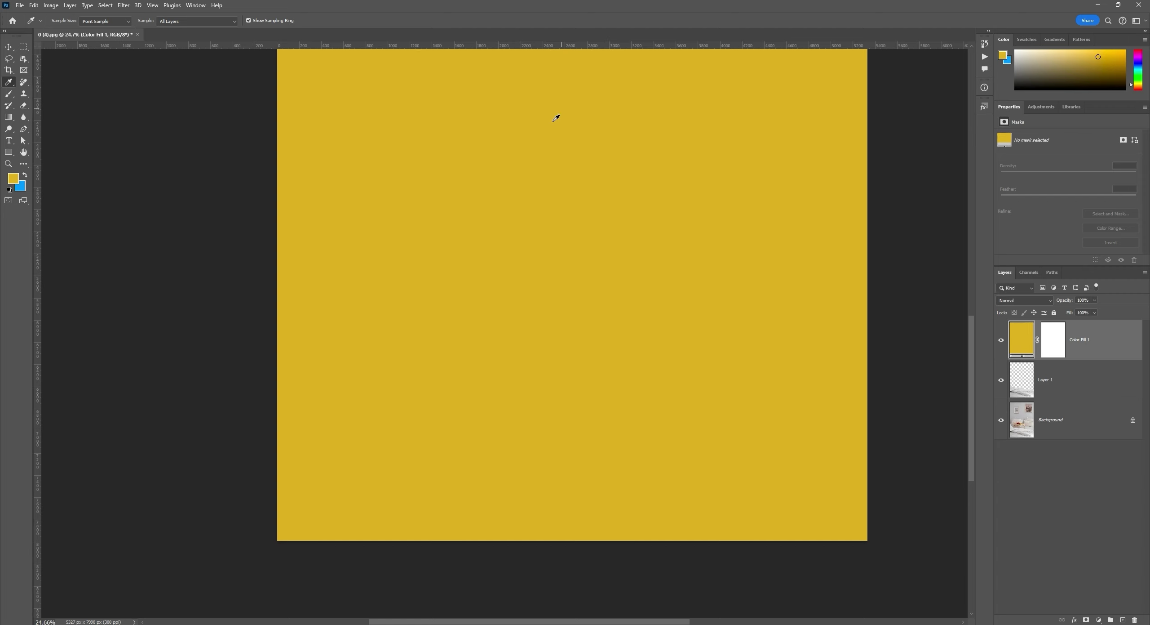
Step: Clip the yellow fill to the blanket layer and set its blend mode to Color
{"action": "left_click", "coordinate": [1096, 359], "text": "alt"}
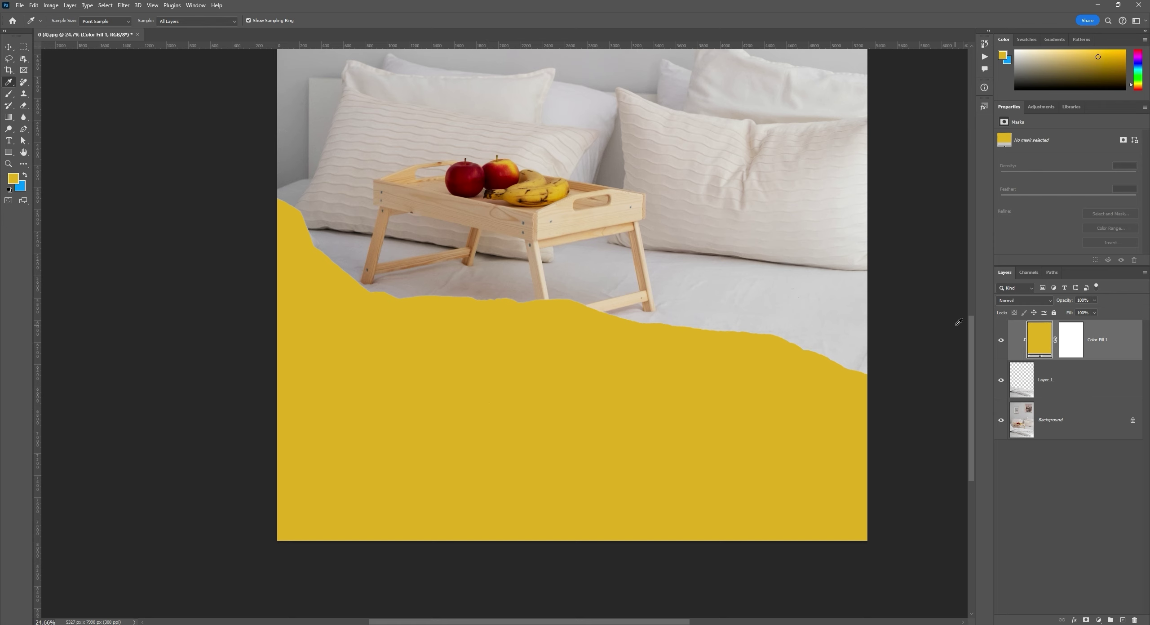
{"action": "left_click", "coordinate": [1021, 300]}
{"action": "left_click", "coordinate": [1029, 539]}
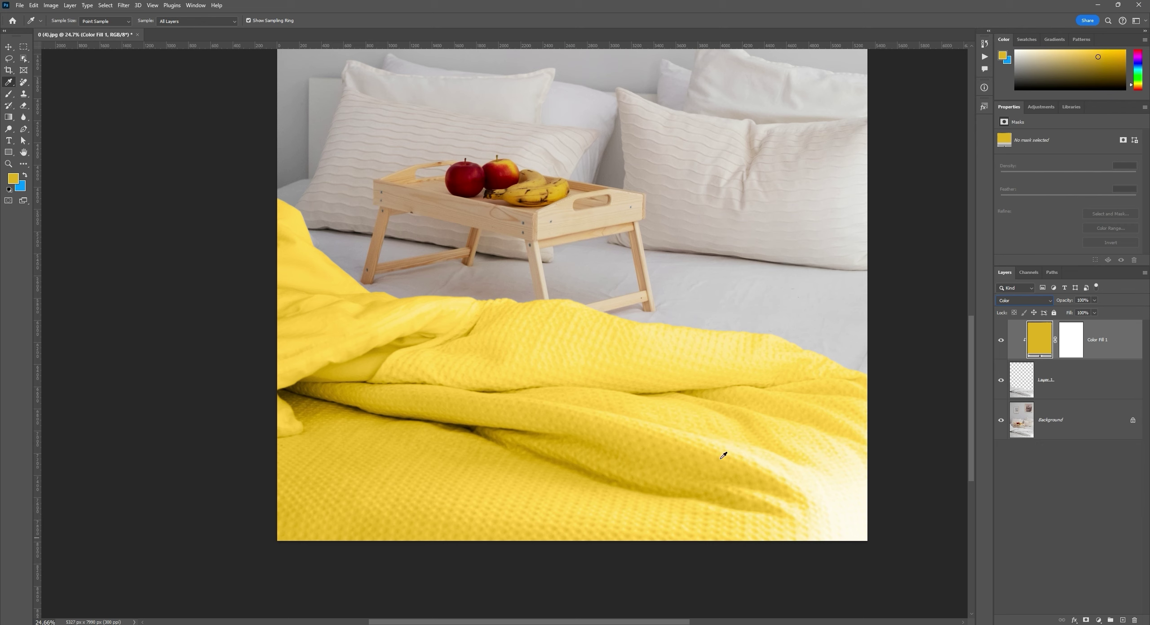
Step: Add a Levels adjustment clipped directly above the blanket layer and set its black input level to 35
{"action": "left_click", "coordinate": [1047, 386]}
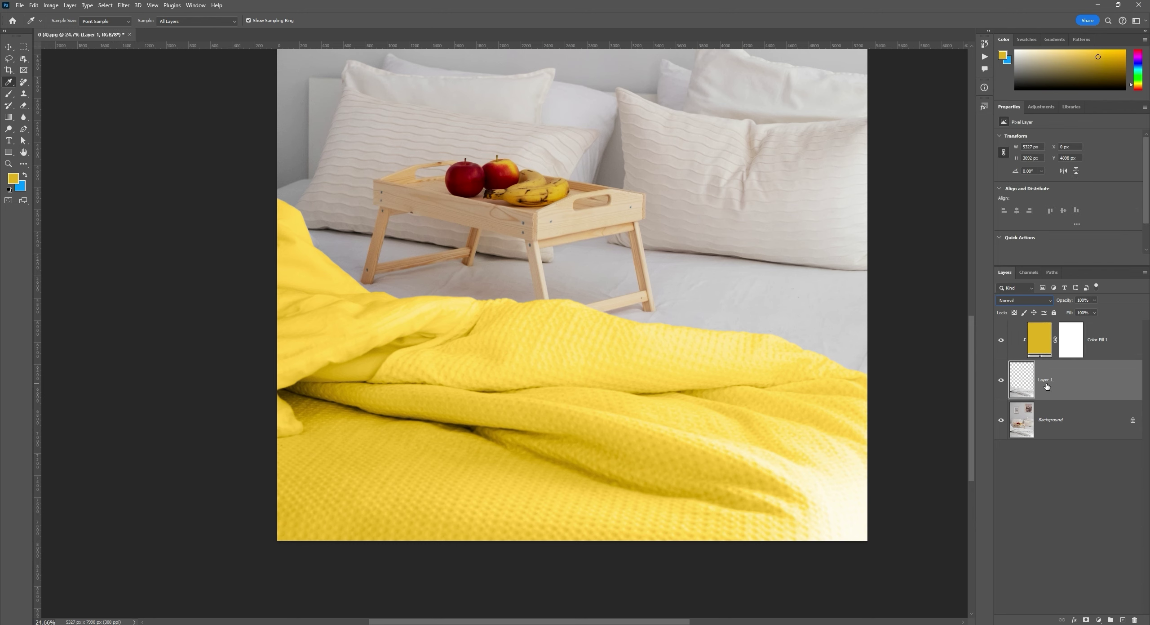
{"action": "left_click", "coordinate": [1098, 619]}
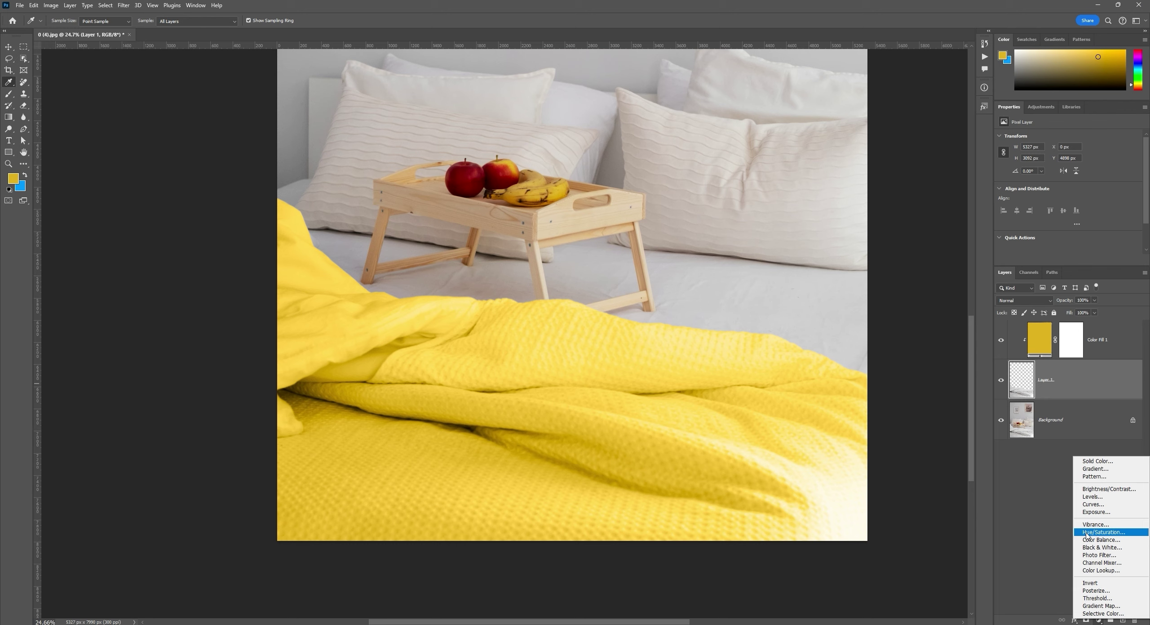
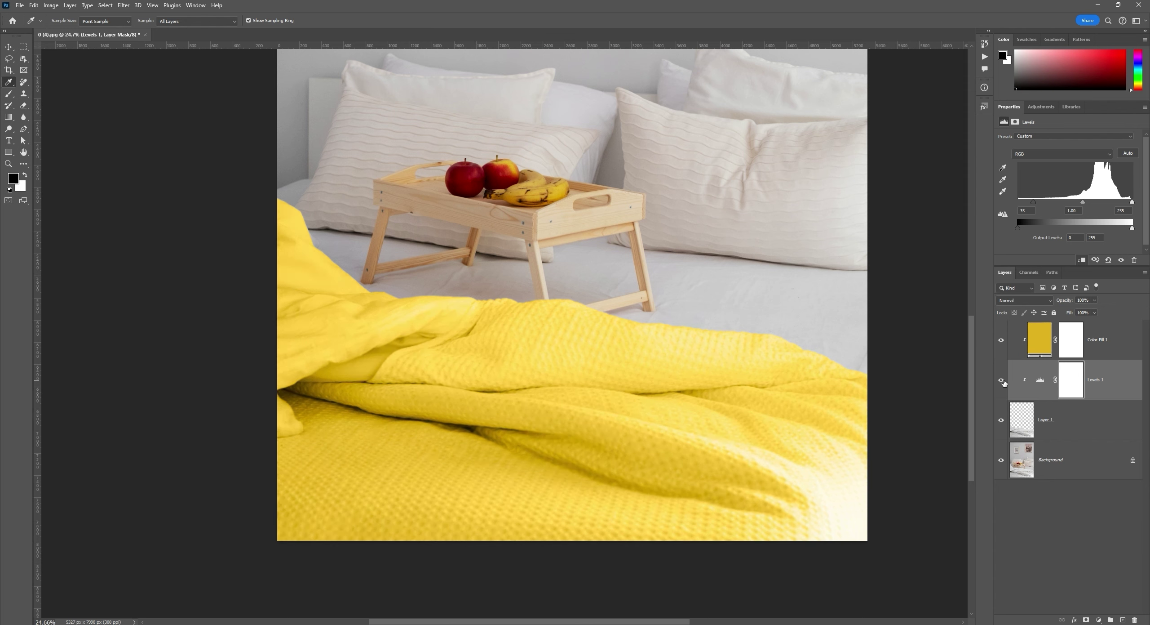
Step: Toggle the Levels adjustment's visibility repeatedly to compare the blanket's contrast with and without it
{"action": "left_click", "coordinate": [1002, 380]}
{"action": "left_click", "coordinate": [1002, 380]}
{"action": "left_click", "coordinate": [1002, 380]}
{"action": "left_click", "coordinate": [1002, 380]}
{"action": "left_click", "coordinate": [1003, 381]}
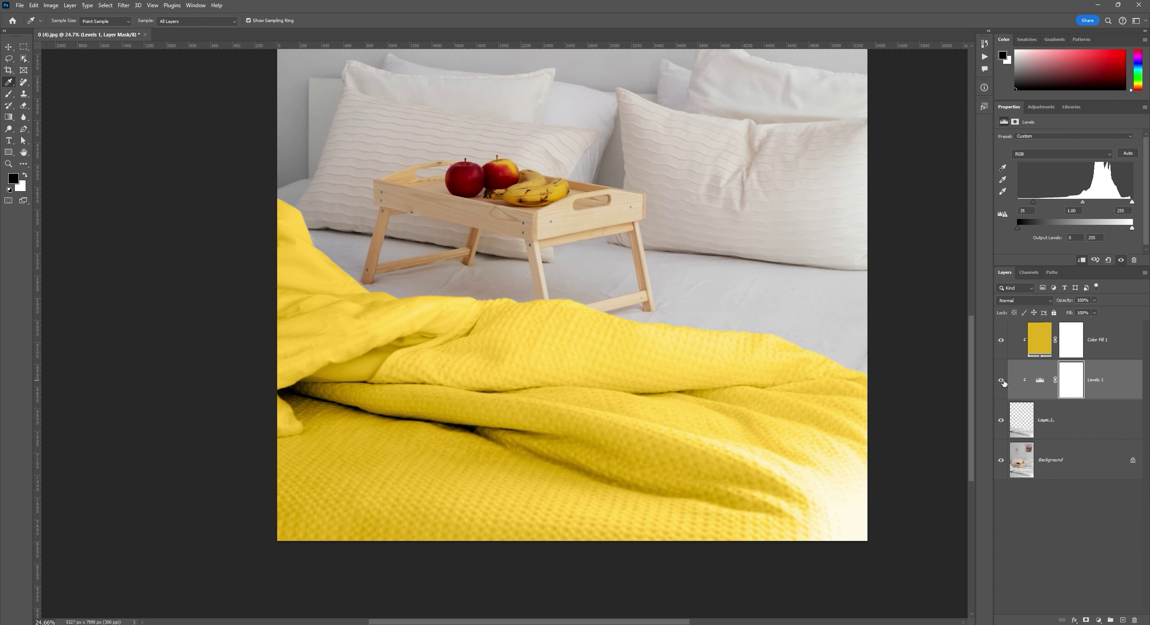
{"action": "left_click", "coordinate": [1003, 381]}
{"action": "left_click", "coordinate": [1003, 381]}
{"action": "left_click", "coordinate": [1003, 381]}
{"action": "left_click", "coordinate": [1003, 382]}
{"action": "left_click", "coordinate": [1003, 381]}
Step: Select the large striped pillow to the right of the tray on the Background layer with the Object Selection tool
{"action": "scroll", "coordinate": [766, 193], "scroll_direction": "up", "scroll_amount": 3}
{"action": "scroll", "coordinate": [765, 193], "scroll_direction": "right", "scroll_amount": 3}
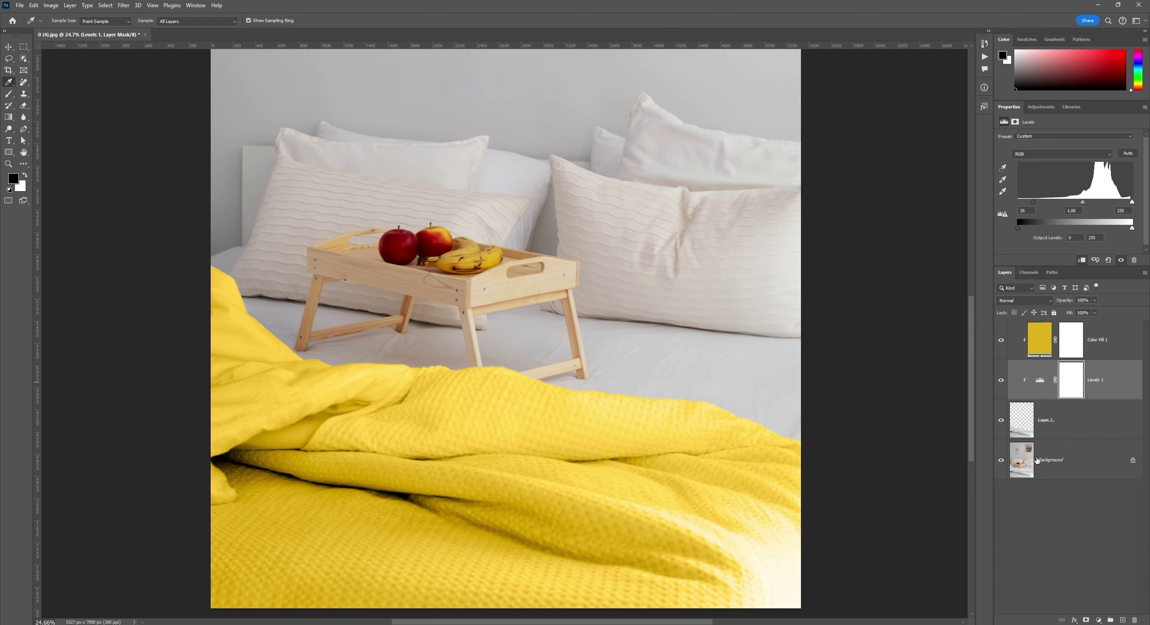
{"action": "left_click", "coordinate": [1088, 460]}
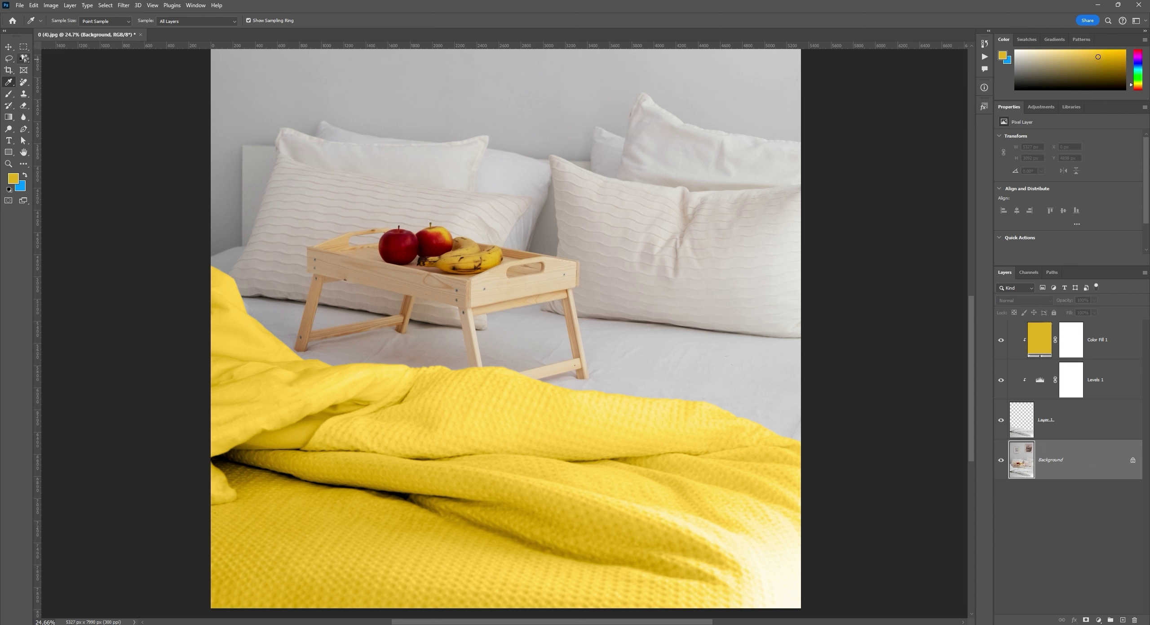
{"action": "left_click", "coordinate": [24, 59]}
{"action": "left_click", "coordinate": [100, 63]}
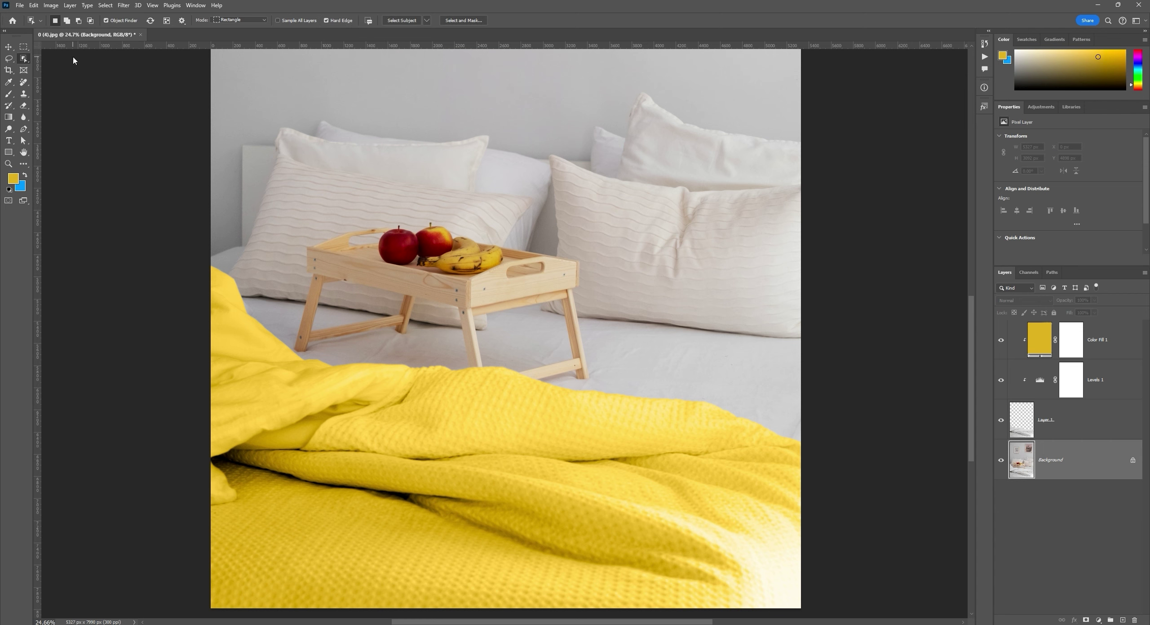
{"action": "left_click", "coordinate": [737, 294]}
Step: Add the pillow corner visible beneath the tray to the selection with the Lasso and copy the pillow to a new layer
{"action": "key", "text": "z"}
{"action": "left_click_drag", "start_coordinate": [554, 294], "coordinate": [625, 266]}
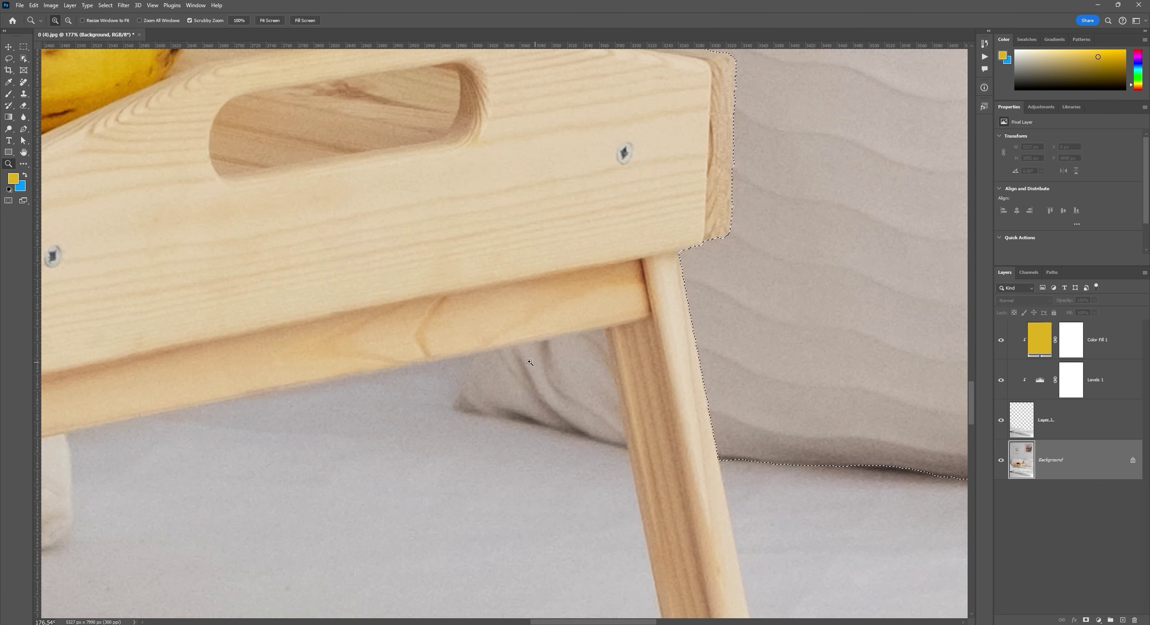
{"action": "key", "text": "l"}
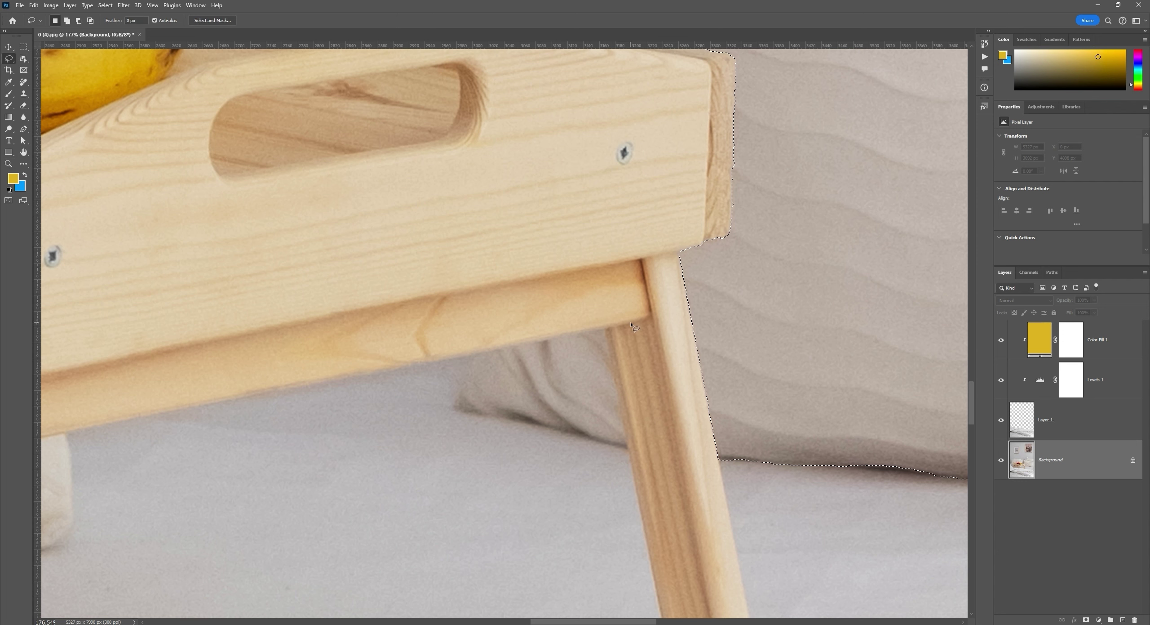
{"action": "mouse_move", "coordinate": [605, 327]}
{"action": "left_mouse_down"}
{"action": "mouse_move", "coordinate": [484, 351]}
{"action": "mouse_move", "coordinate": [452, 404]}
{"action": "mouse_move", "coordinate": [625, 450]}
{"action": "mouse_move", "coordinate": [607, 332]}
{"action": "left_mouse_up"}
{"action": "key", "text": "ctrl+minus"}
{"action": "key", "text": "ctrl+minus"}
{"action": "key", "text": "ctrl+minus"}
{"action": "scroll", "coordinate": [570, 326], "scroll_direction": "right", "scroll_amount": 5}
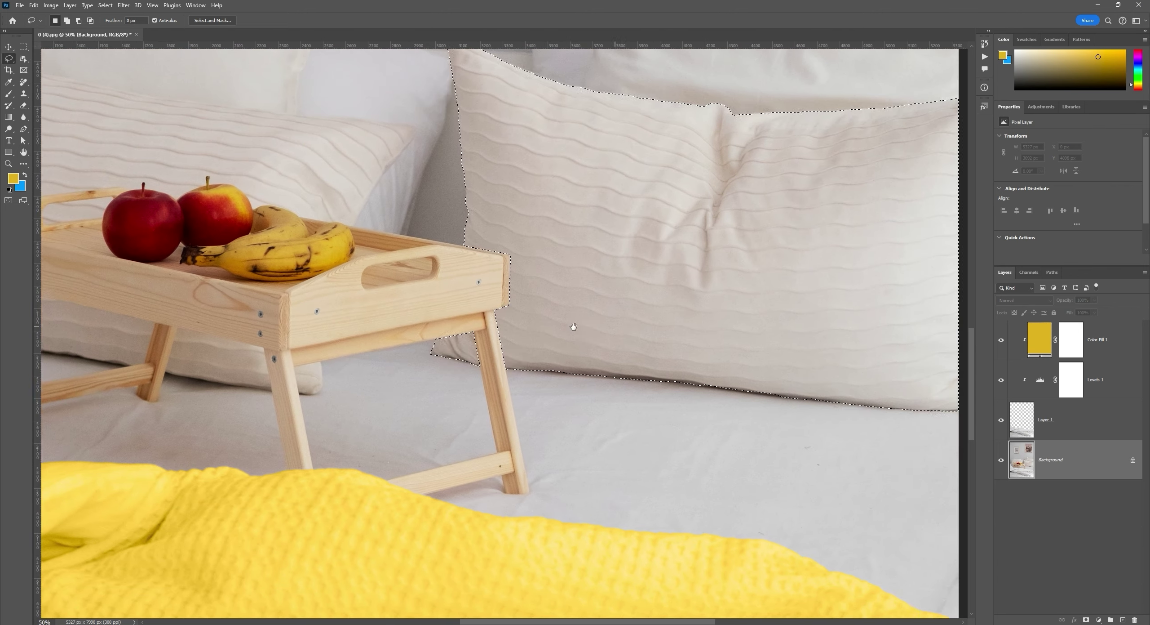
{"action": "key", "text": "ctrl+j"}
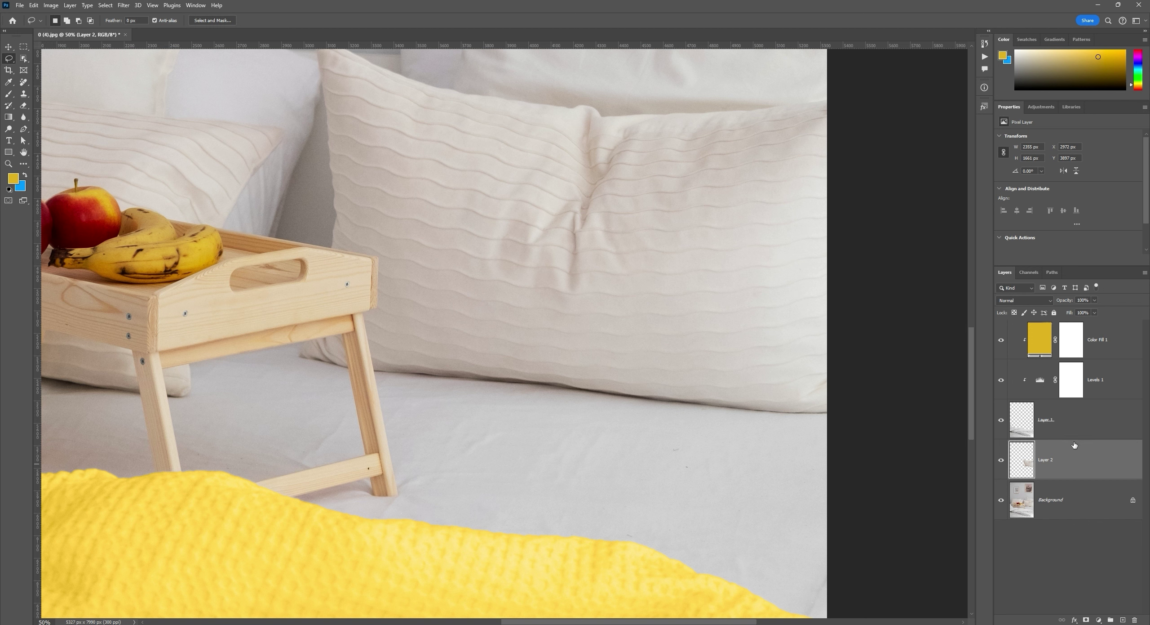
Step: Duplicate the yellow Color Fill and Levels layers together to directly above the pillow layer
{"action": "left_click", "coordinate": [1107, 345]}
{"action": "left_click", "coordinate": [1107, 385], "text": "shift"}
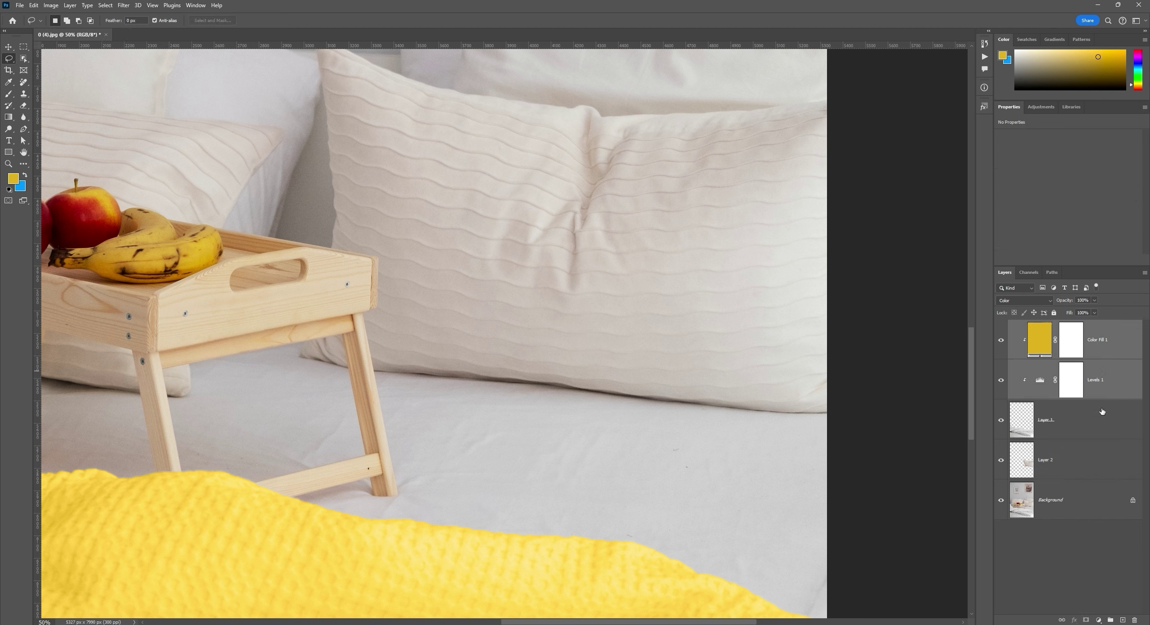
{"action": "left_click_drag", "start_coordinate": [1102, 339], "coordinate": [1096, 439]}
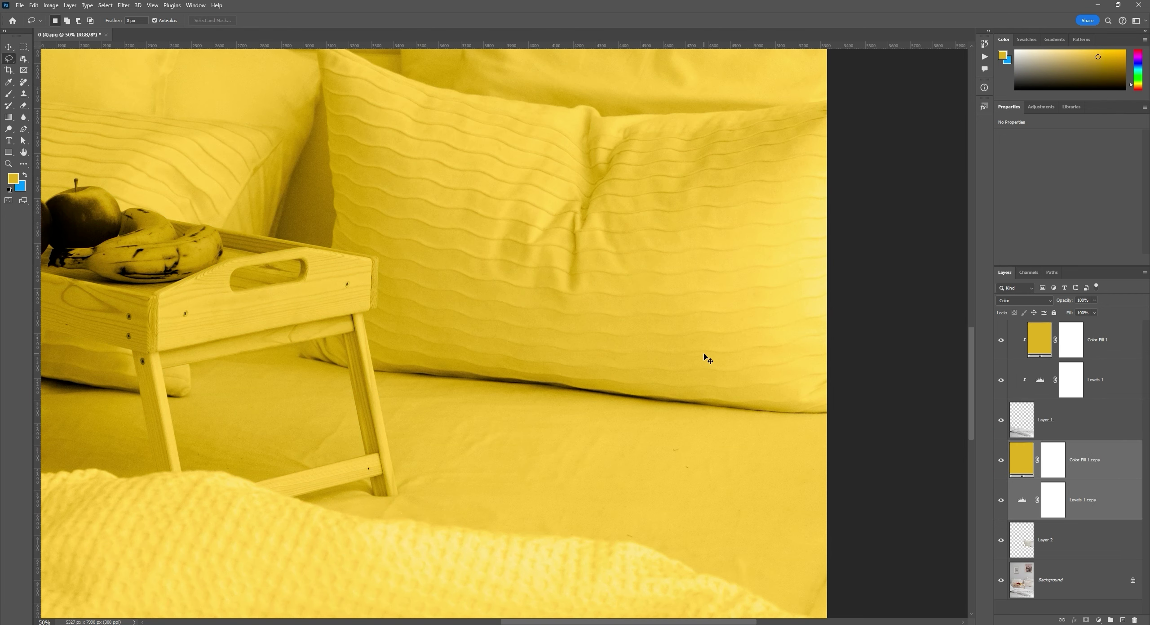
Step: Clip the copied Levels and Color Fill layers to the pillow layer so they recolour only the pillow
{"action": "key", "text": "ctrl+0"}
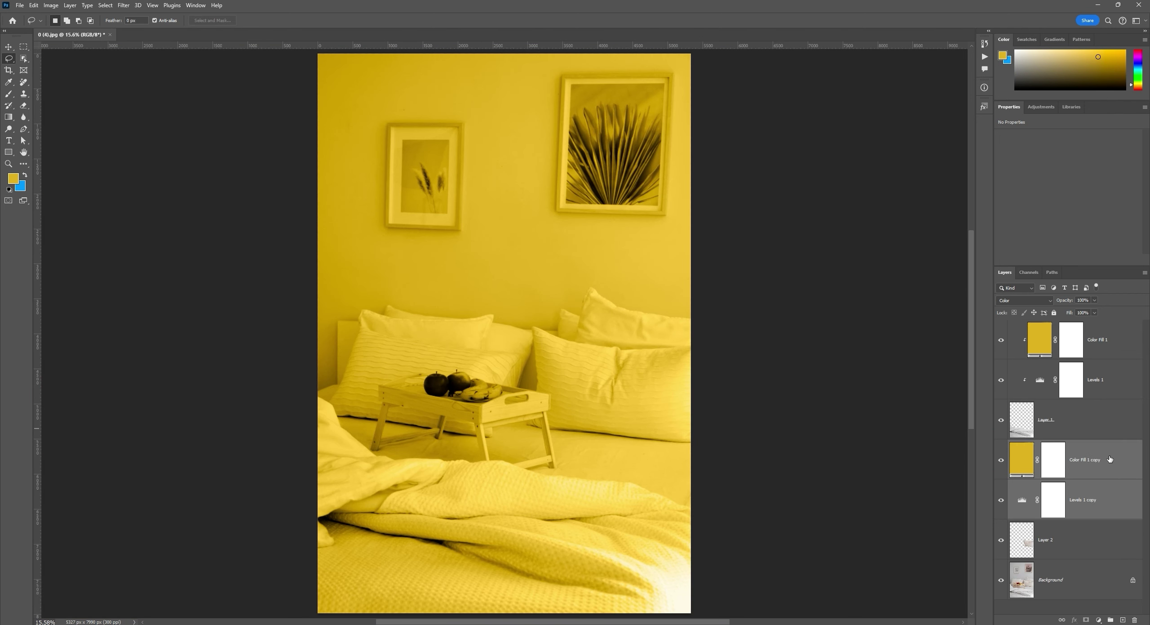
{"action": "left_click", "coordinate": [1054, 499]}
{"action": "left_click", "coordinate": [1088, 516], "text": "alt"}
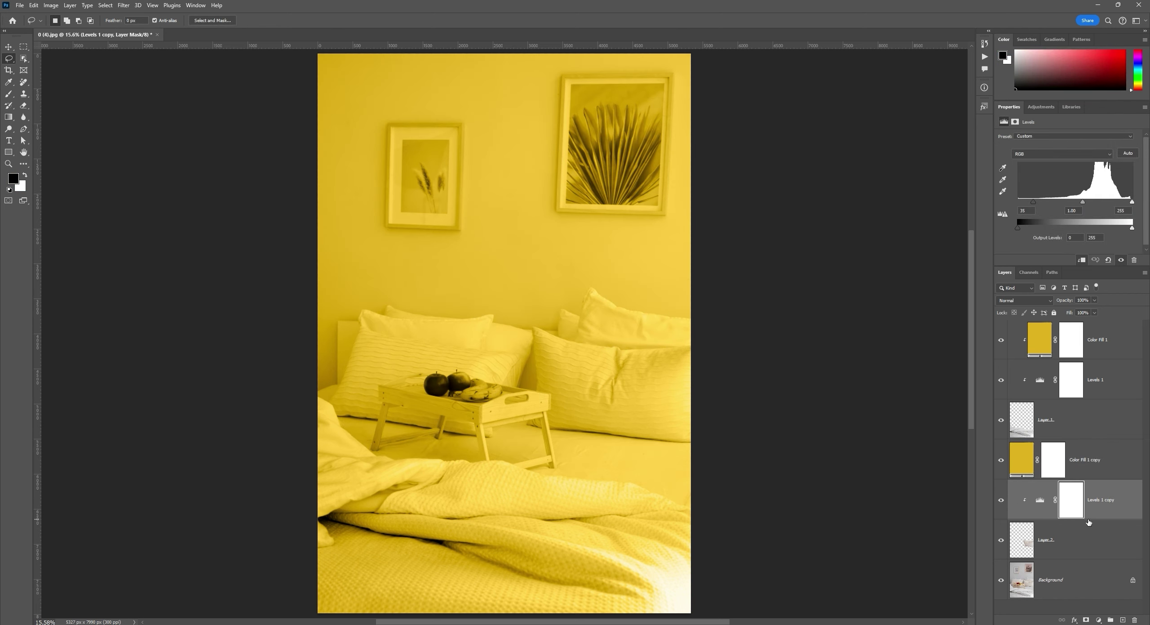
{"action": "left_click", "coordinate": [1103, 481], "text": "alt"}
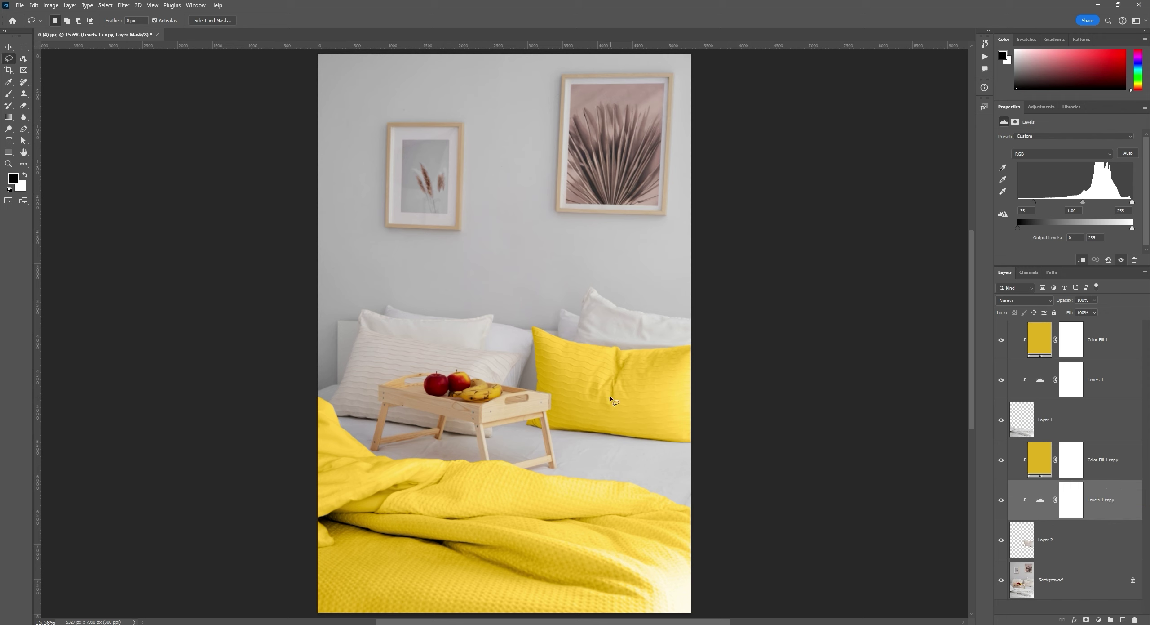
Step: Change the pillow's copied Color Fill to a dark red sampled from the apple on the tray
{"action": "key", "text": "z"}
{"action": "mouse_move", "coordinate": [645, 392]}
{"action": "left_mouse_down"}
{"action": "mouse_move", "coordinate": [673, 380]}
{"action": "mouse_move", "coordinate": [649, 383]}
{"action": "left_mouse_up"}
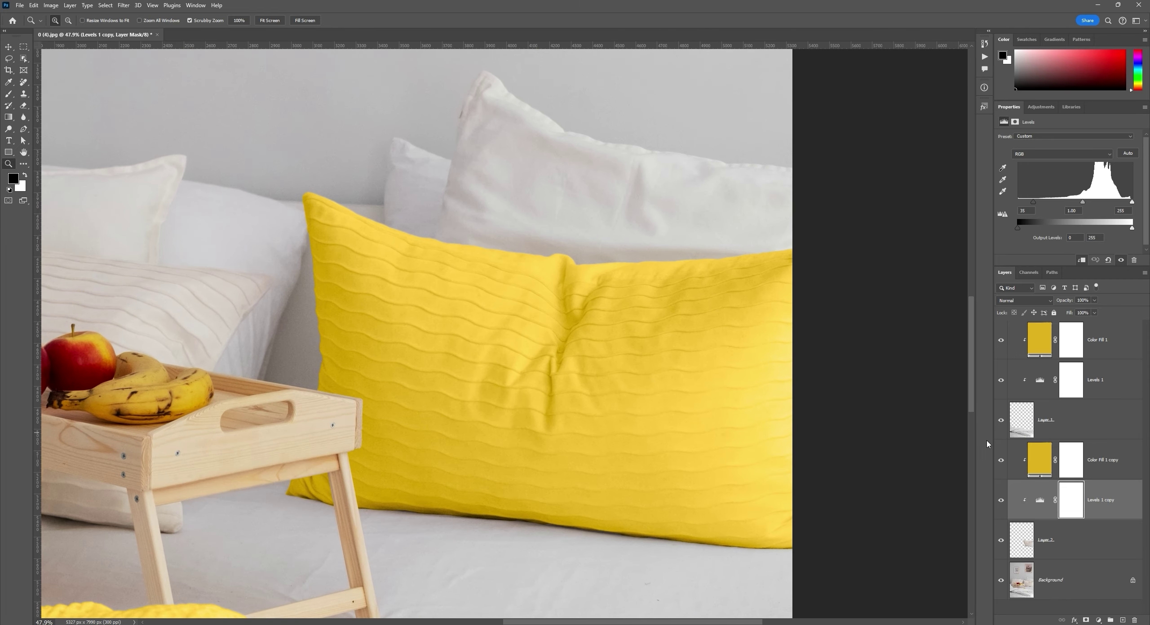
{"action": "left_click", "coordinate": [13, 46]}
{"action": "double_click", "coordinate": [1046, 458]}
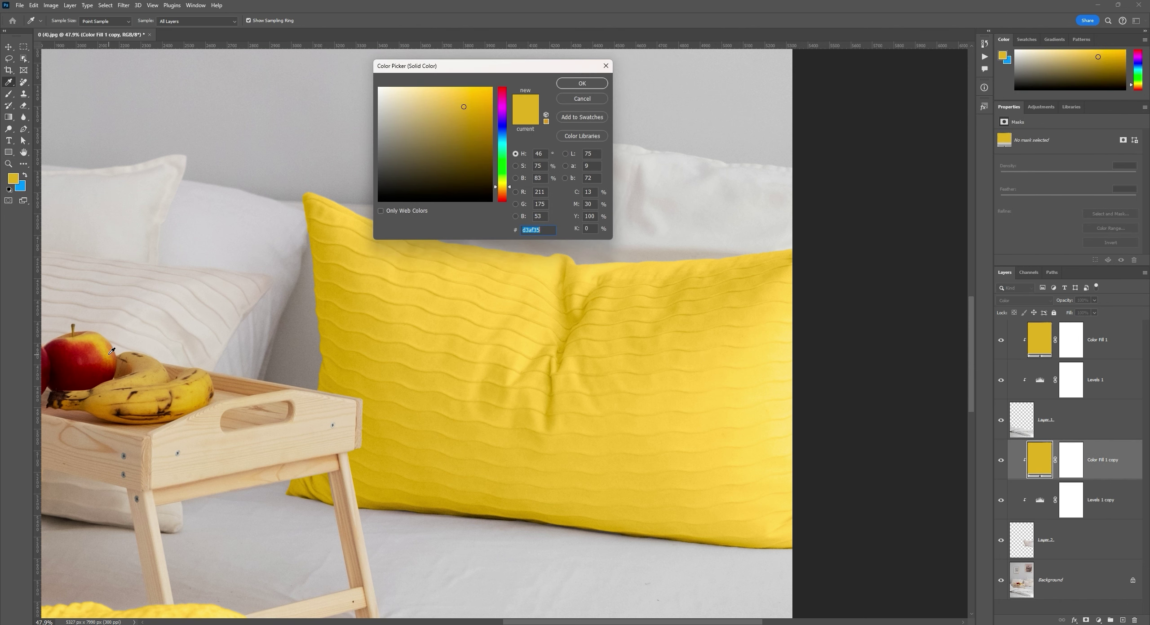
{"action": "left_click_drag", "start_coordinate": [112, 350], "coordinate": [88, 374]}
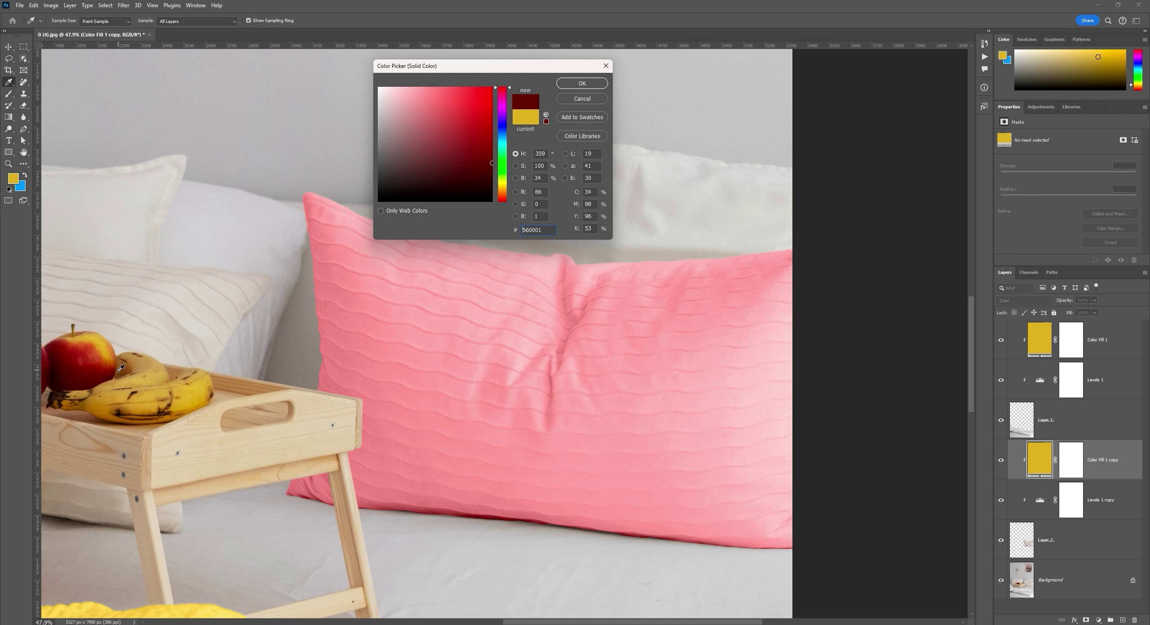
{"action": "left_click", "coordinate": [102, 369]}
{"action": "left_click", "coordinate": [583, 84]}
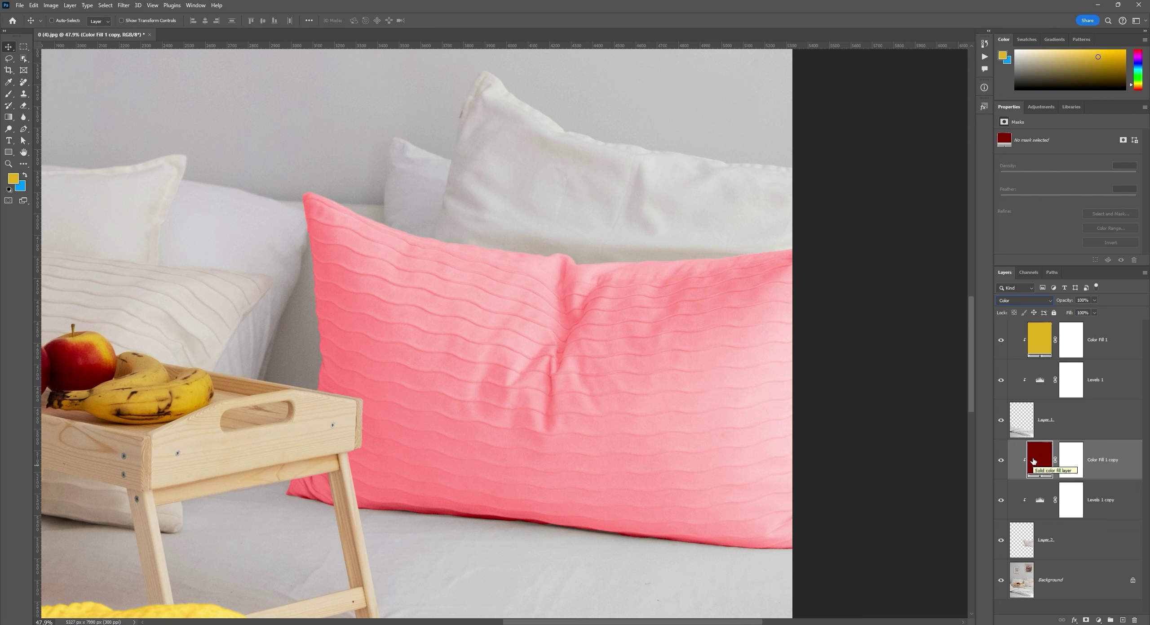
Step: Set the blend mode of the pillow's dark red Color Fill layer to Color Burn
{"action": "left_click", "coordinate": [1025, 300]}
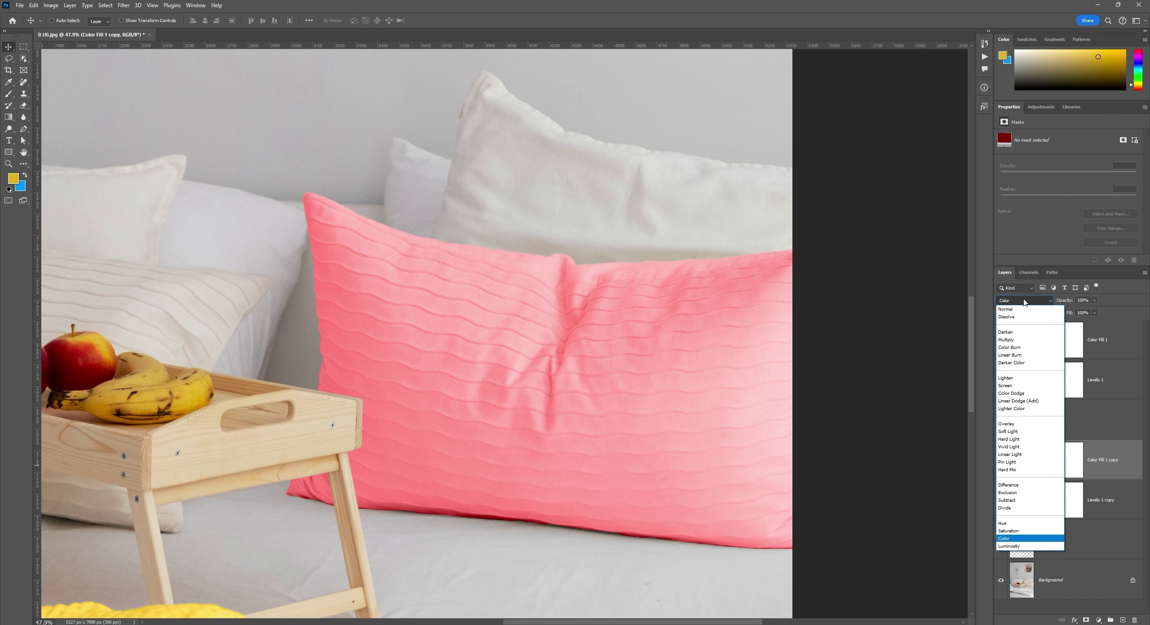
{"action": "key", "text": "Escape"}
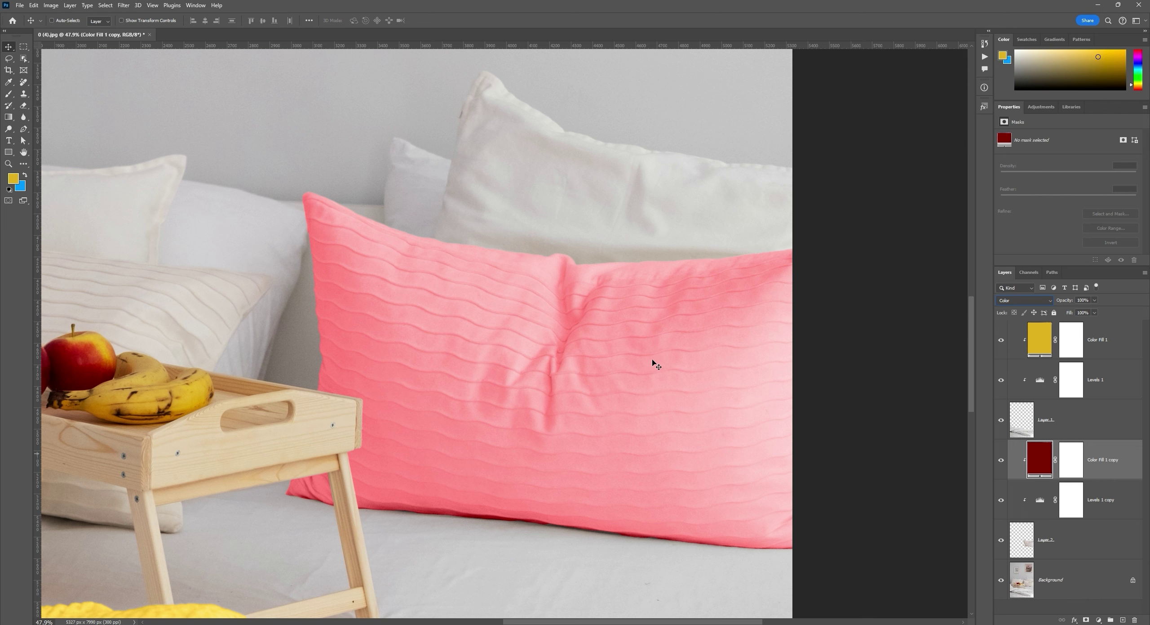
{"action": "left_click", "coordinate": [1020, 301]}
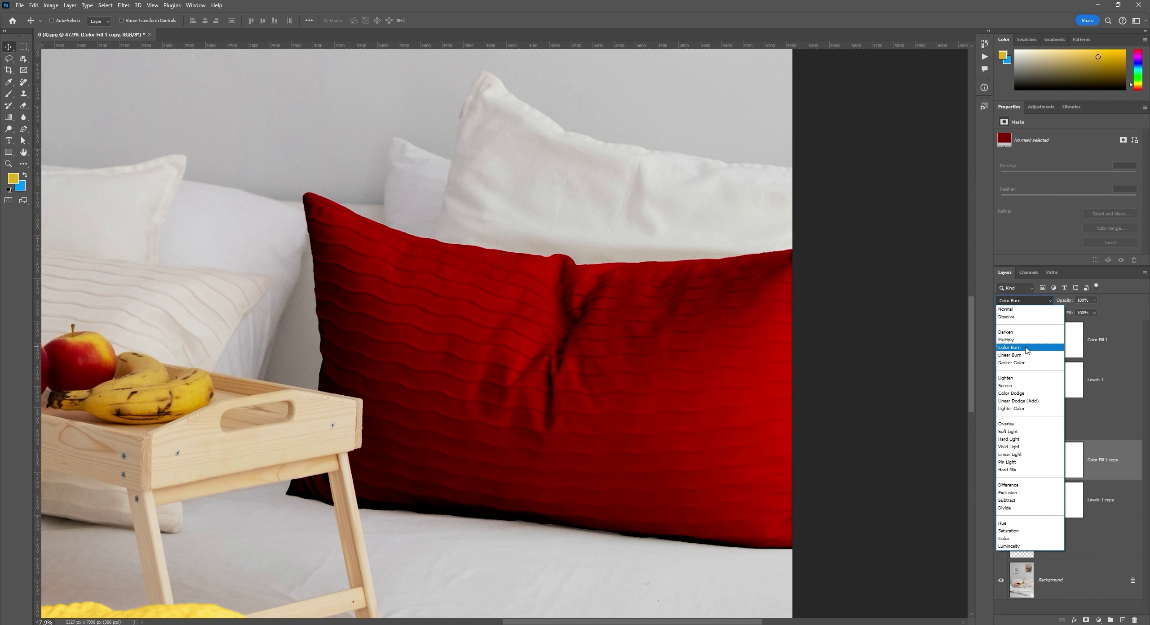
{"action": "left_click", "coordinate": [1027, 349]}
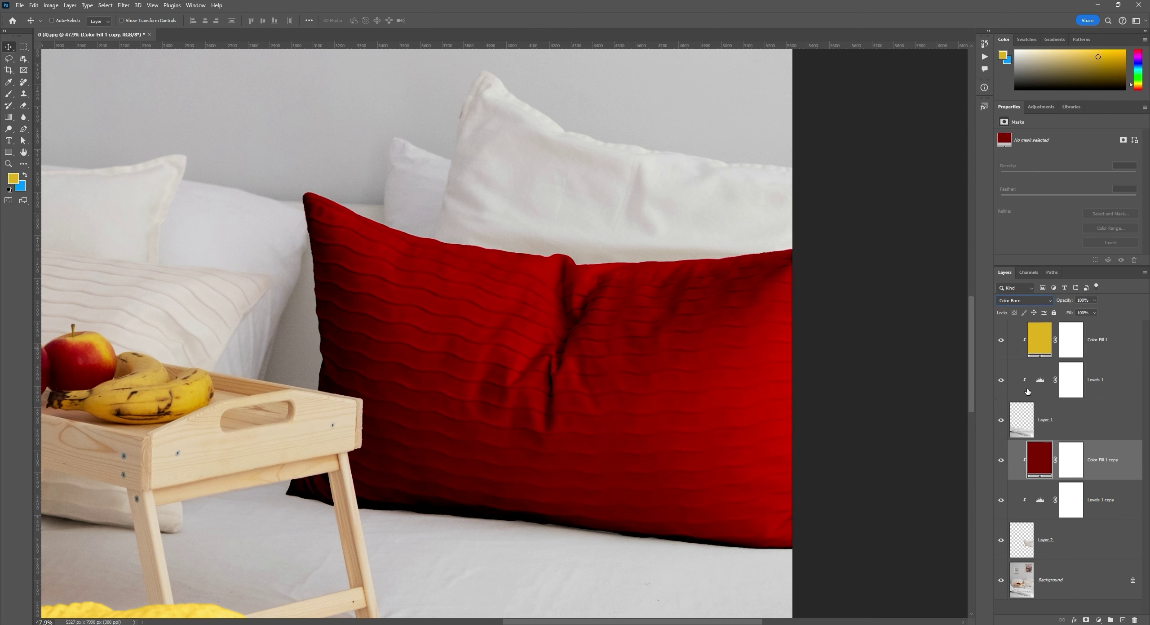
Step: Compare the red pillow with and without its Levels adjustment and set the adjustment's black input level to 0
{"action": "left_click", "coordinate": [1002, 500]}
{"action": "left_click", "coordinate": [1002, 500]}
{"action": "left_click", "coordinate": [1002, 500]}
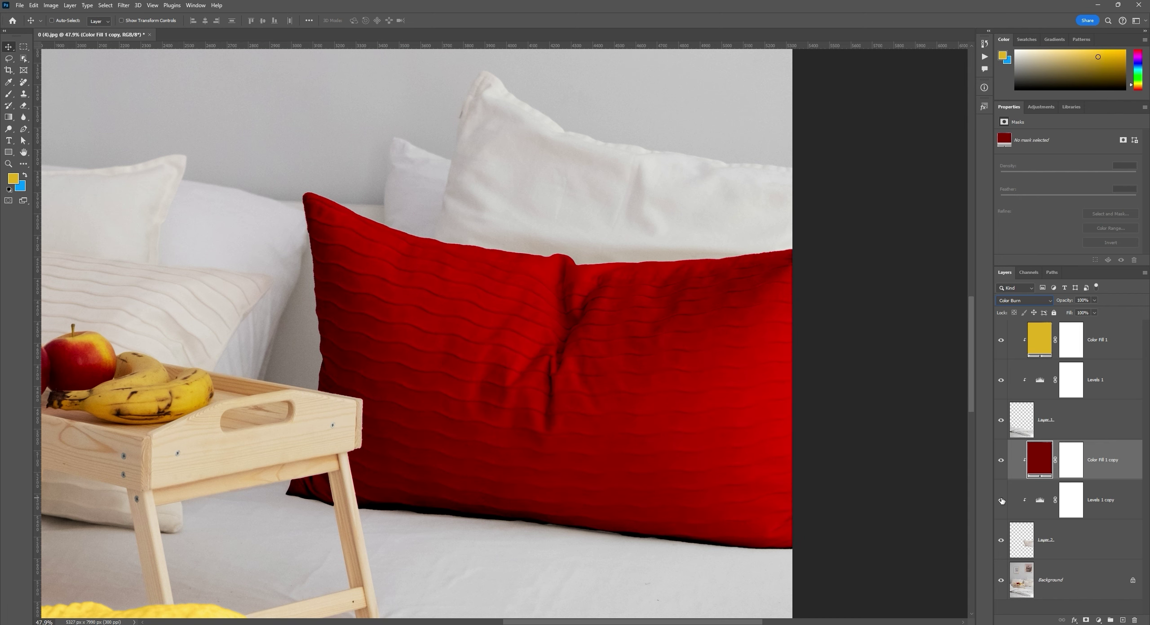
{"action": "left_click", "coordinate": [1002, 500]}
{"action": "left_click", "coordinate": [1001, 499]}
{"action": "left_click", "coordinate": [1001, 500]}
{"action": "left_click", "coordinate": [1047, 503]}
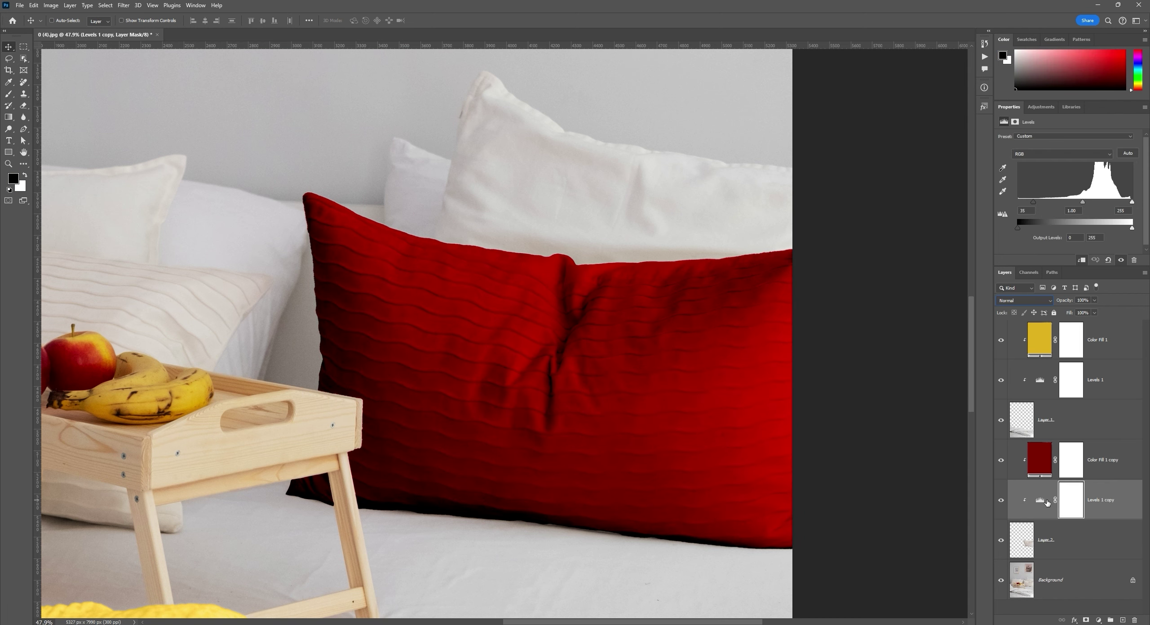
{"action": "left_click_drag", "start_coordinate": [1034, 202], "coordinate": [1003, 207]}
{"action": "mouse_move", "coordinate": [1132, 201]}
{"action": "left_mouse_down"}
{"action": "mouse_move", "coordinate": [1096, 202]}
{"action": "mouse_move", "coordinate": [1139, 193]}
{"action": "left_mouse_up"}
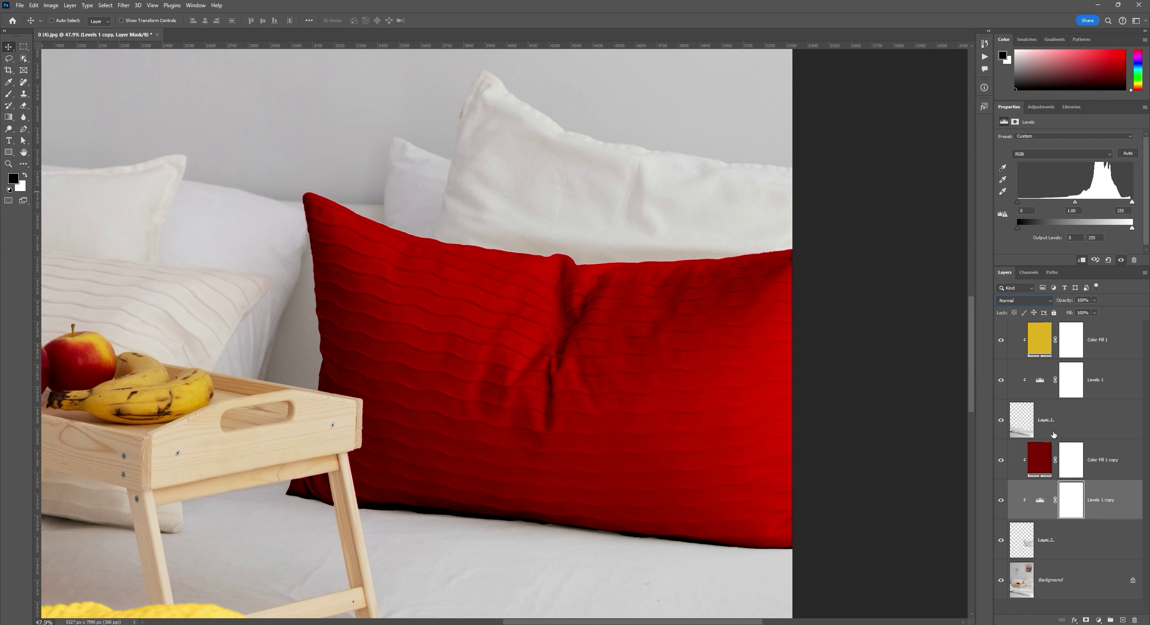
Step: Select the white pillow behind the red one on the Background layer with the Object Selection tool and copy it to a new layer
{"action": "scroll", "coordinate": [618, 303], "scroll_direction": "up", "scroll_amount": 5}
{"action": "scroll", "coordinate": [618, 303], "scroll_direction": "right", "scroll_amount": 3}
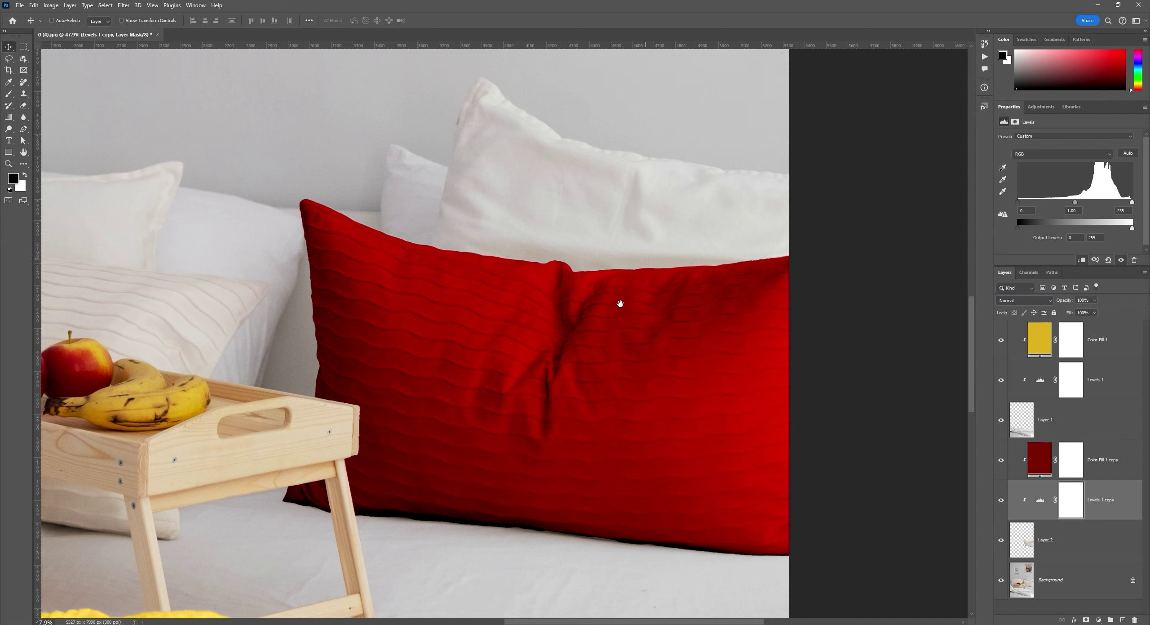
{"action": "left_click", "coordinate": [1085, 582]}
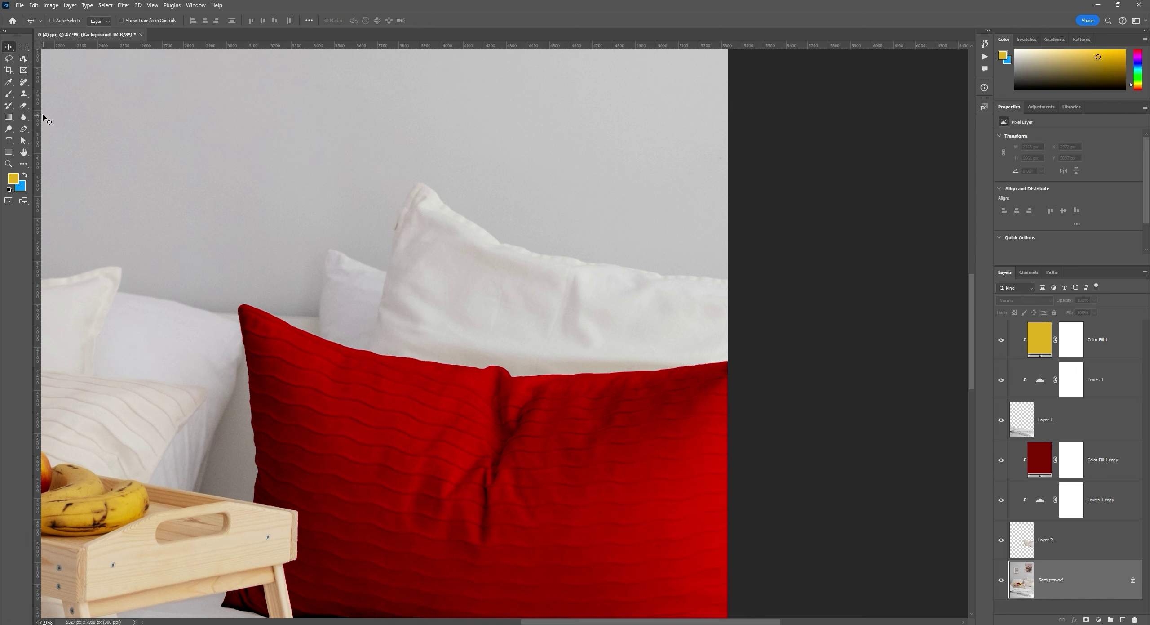
{"action": "left_click", "coordinate": [24, 58]}
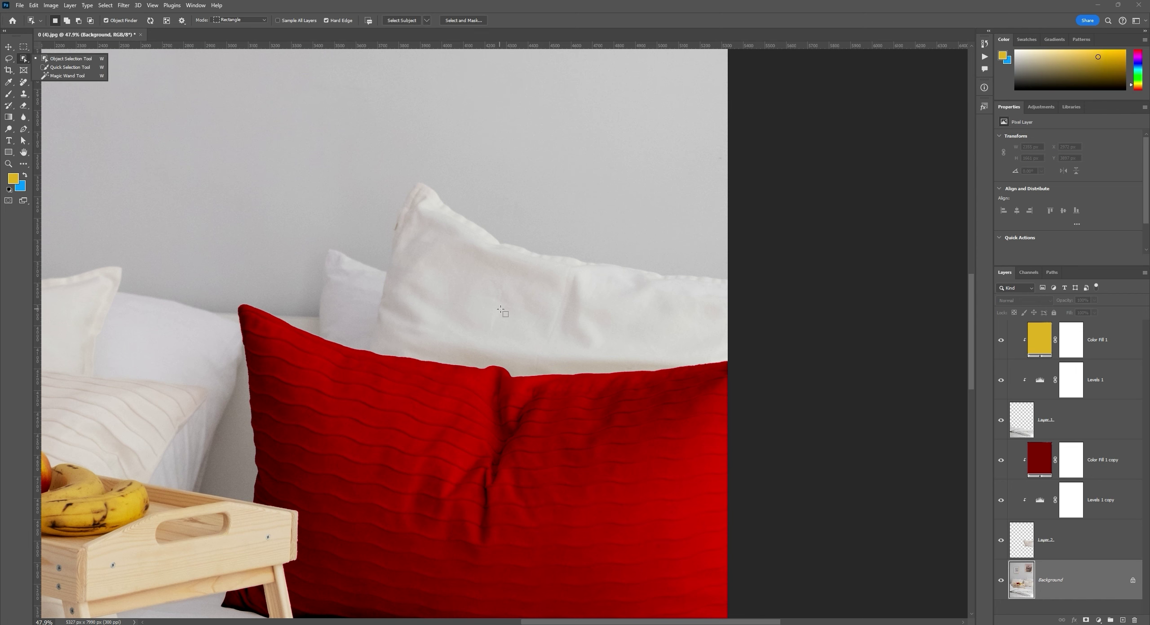
{"action": "left_click", "coordinate": [562, 322]}
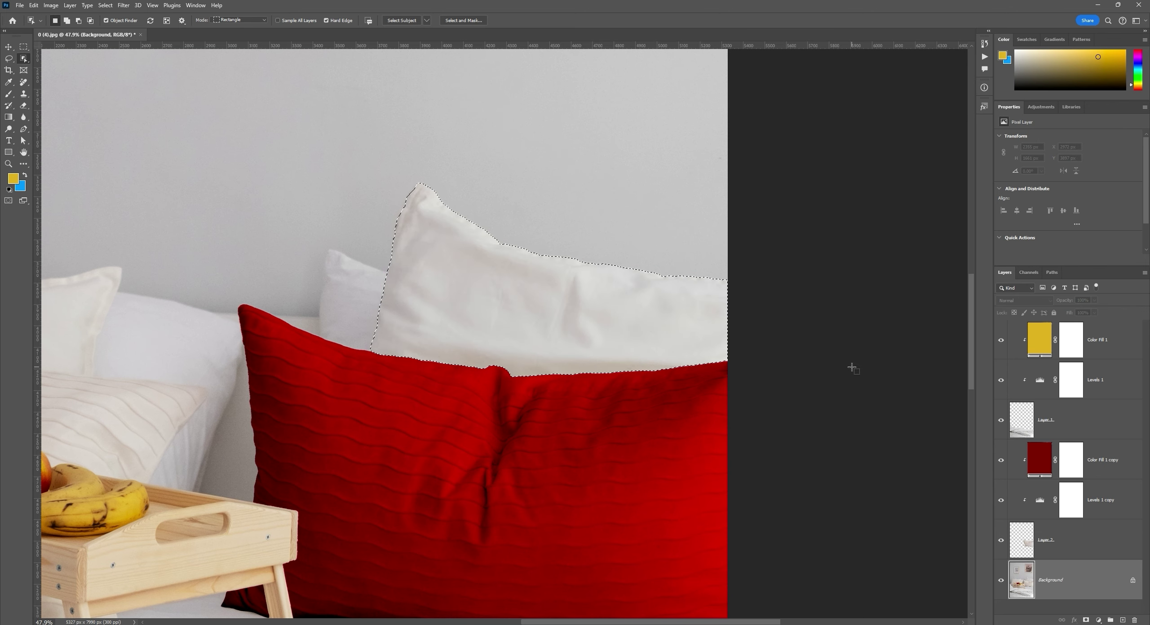
{"action": "left_click", "coordinate": [1040, 355]}
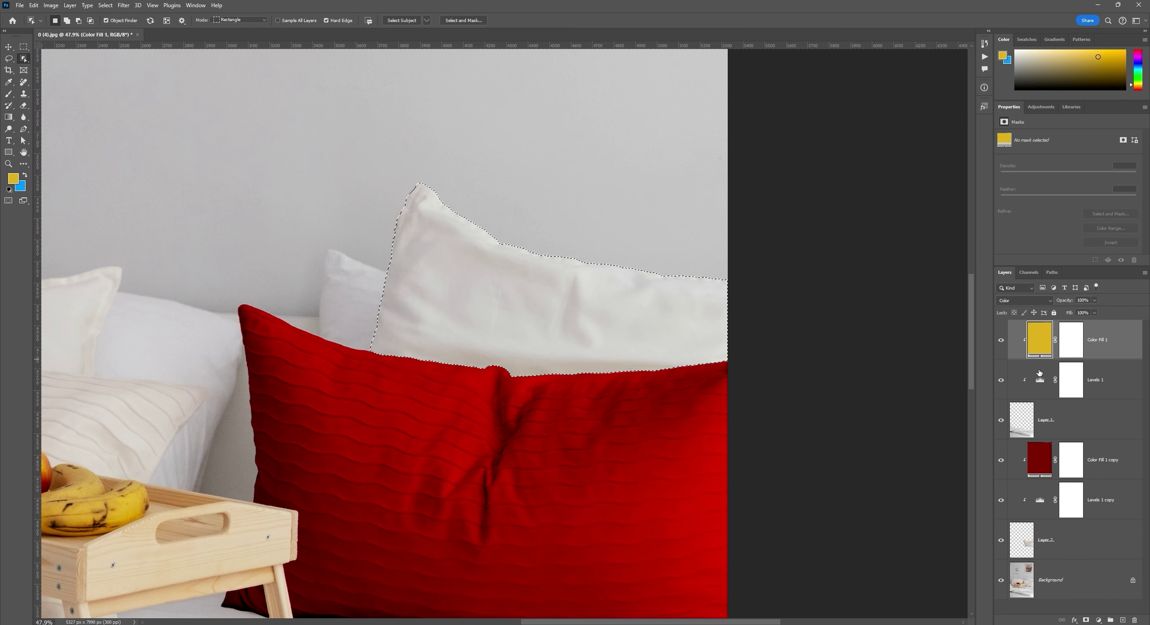
{"action": "left_click", "coordinate": [1036, 395], "text": "shift"}
{"action": "left_click", "coordinate": [1073, 576]}
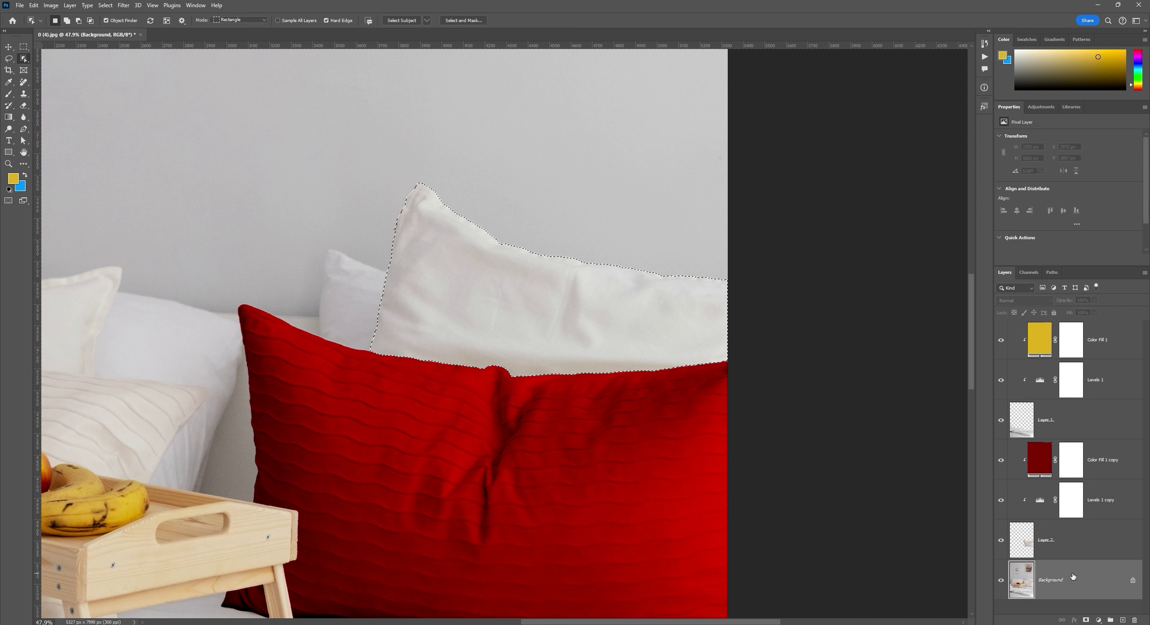
{"action": "key", "text": "ctrl+j"}
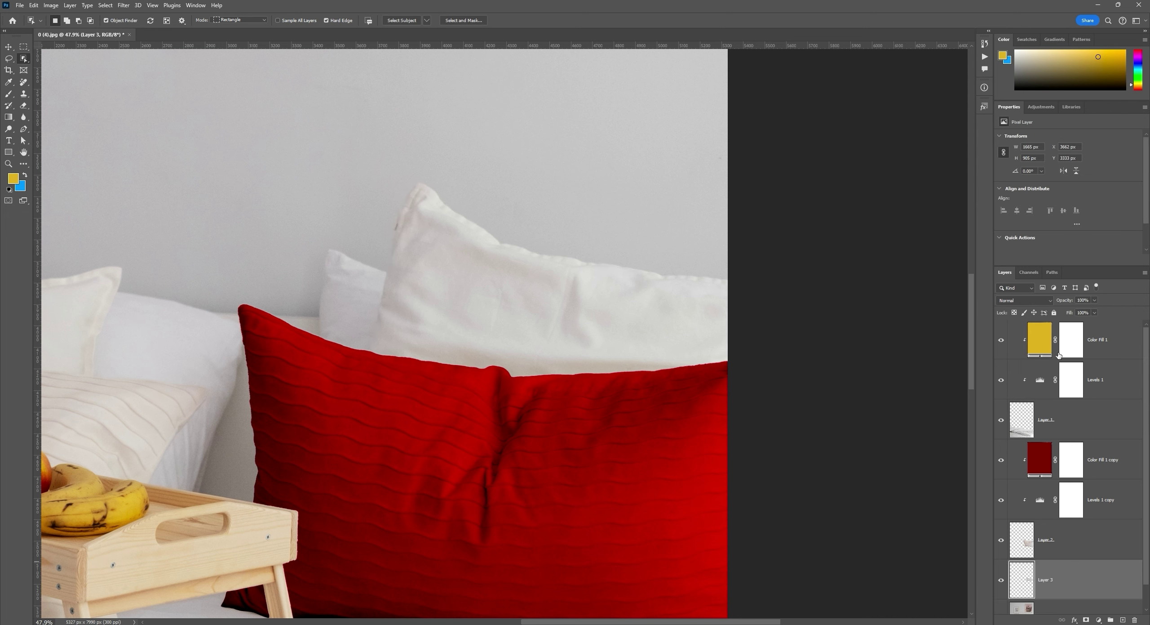
Step: Duplicate the yellow Color Fill and Levels layers above the back pillow's layer and clip both copies to it
{"action": "left_click", "coordinate": [1108, 340]}
{"action": "left_click", "coordinate": [1109, 394], "text": "shift"}
{"action": "left_click_drag", "start_coordinate": [1110, 396], "coordinate": [1087, 564]}
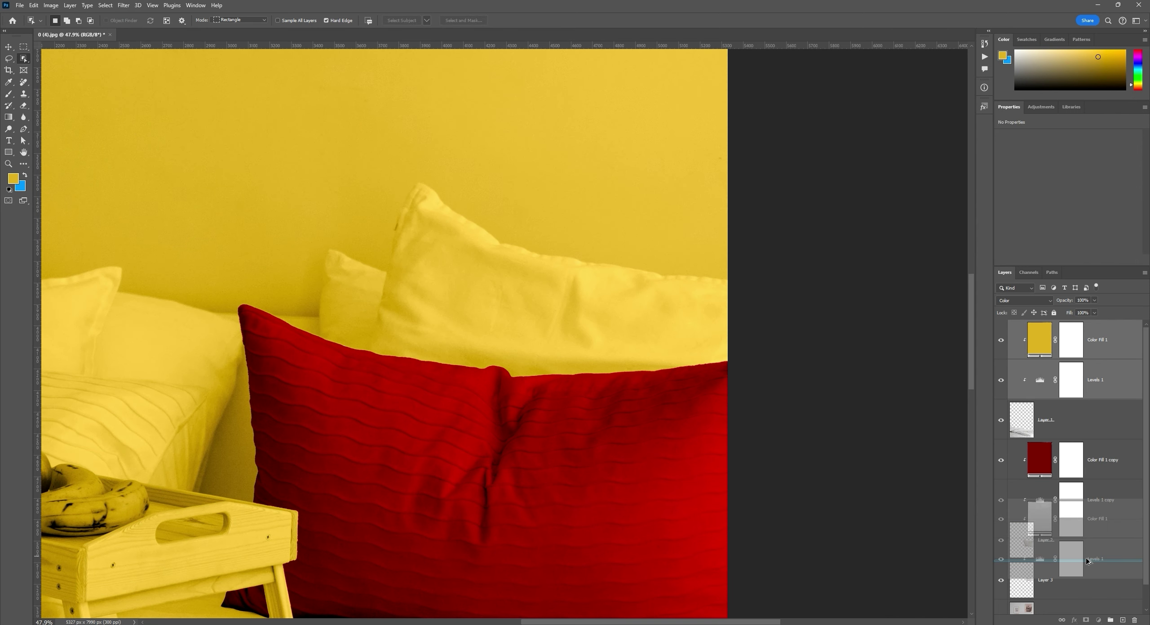
{"action": "scroll", "coordinate": [1074, 553], "scroll_direction": "down", "scroll_amount": 3}
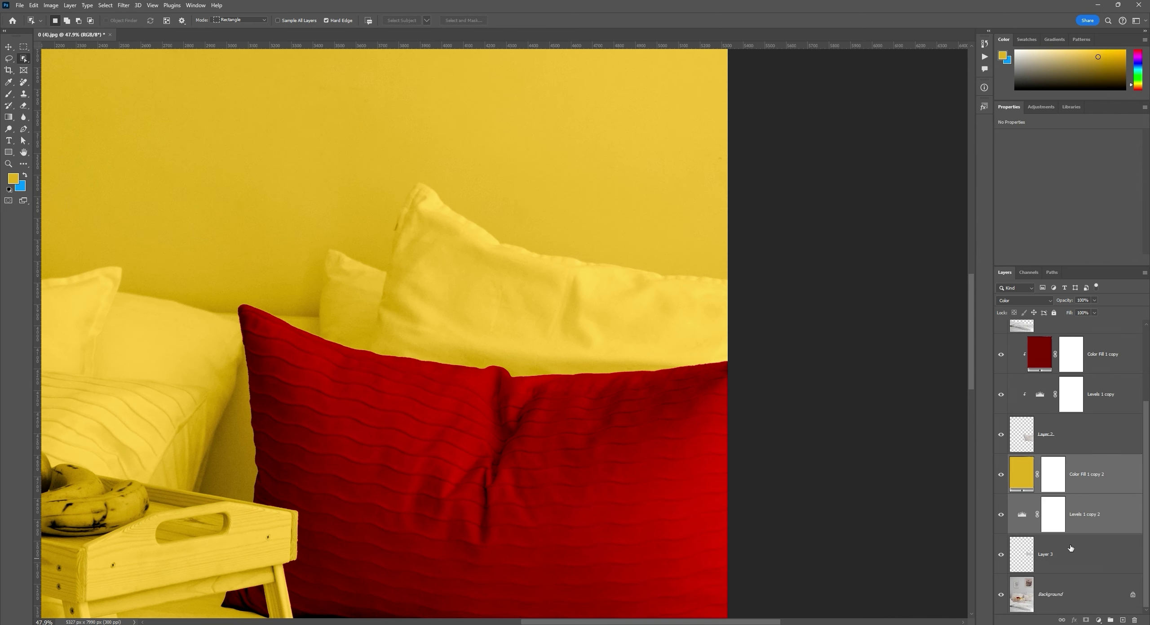
{"action": "left_click", "coordinate": [1084, 535], "text": "alt"}
{"action": "left_click", "coordinate": [1093, 490], "text": "alt"}
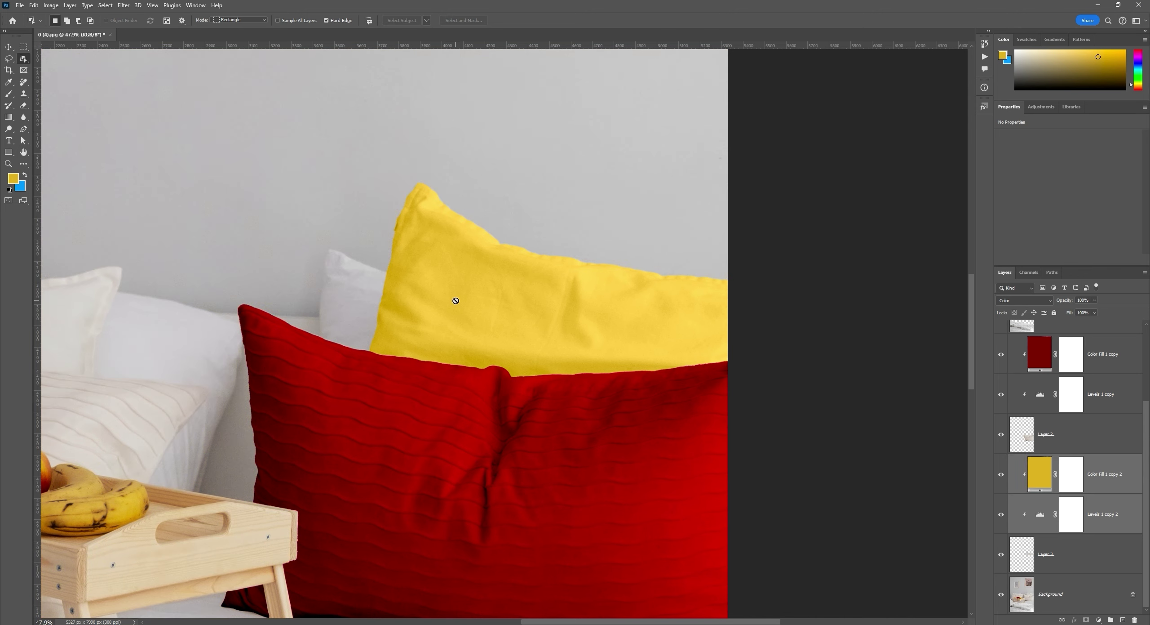
Step: Compare the whole photo with and without the red Color Fill on the front pillow
{"action": "key", "text": "v"}
{"action": "key", "text": "ctrl+0"}
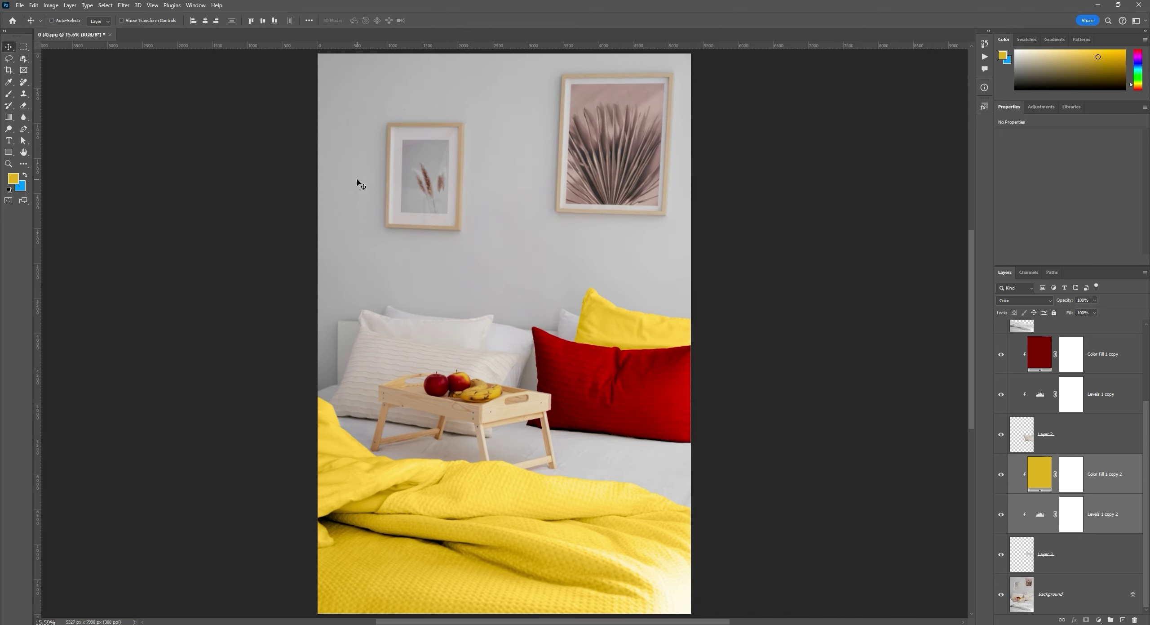
{"action": "left_click", "coordinate": [1036, 469]}
{"action": "left_click", "coordinate": [1021, 503]}
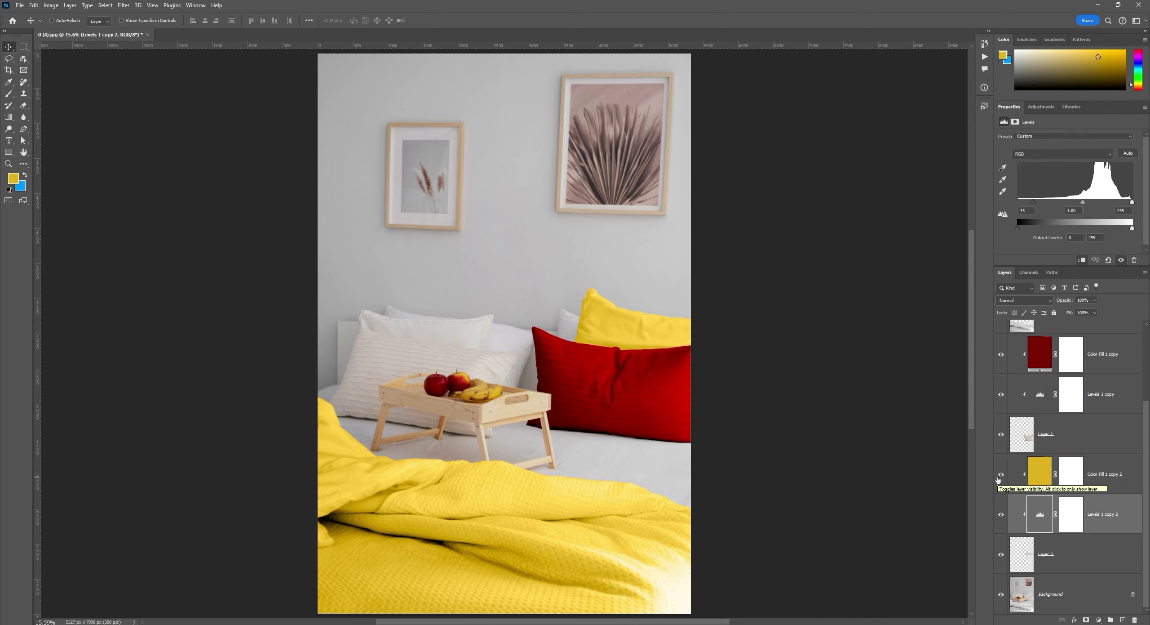
{"action": "left_click_drag", "start_coordinate": [994, 466], "coordinate": [975, 459]}
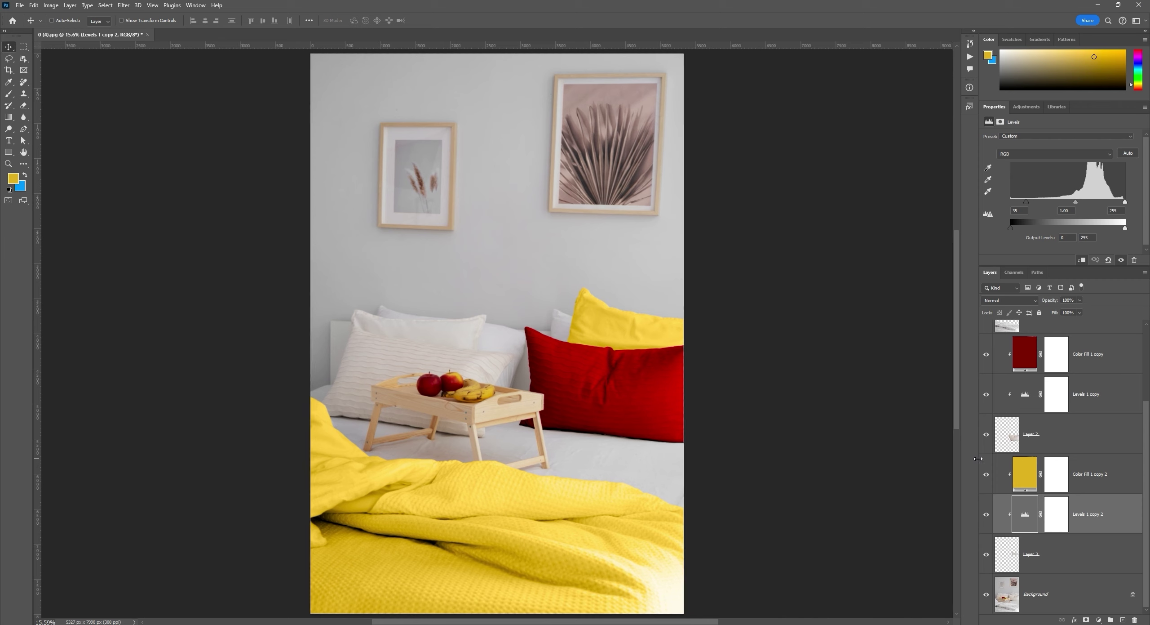
{"action": "left_click", "coordinate": [987, 354]}
{"action": "left_click", "coordinate": [987, 354]}
{"action": "left_click", "coordinate": [987, 354]}
{"action": "left_click", "coordinate": [986, 354]}
{"action": "left_click", "coordinate": [987, 355]}
{"action": "left_click", "coordinate": [987, 355]}
Step: Split the black Current Layer slider in the red Color Fill's Blend If options, moving its inner half to 52
{"action": "left_click", "coordinate": [1115, 358]}
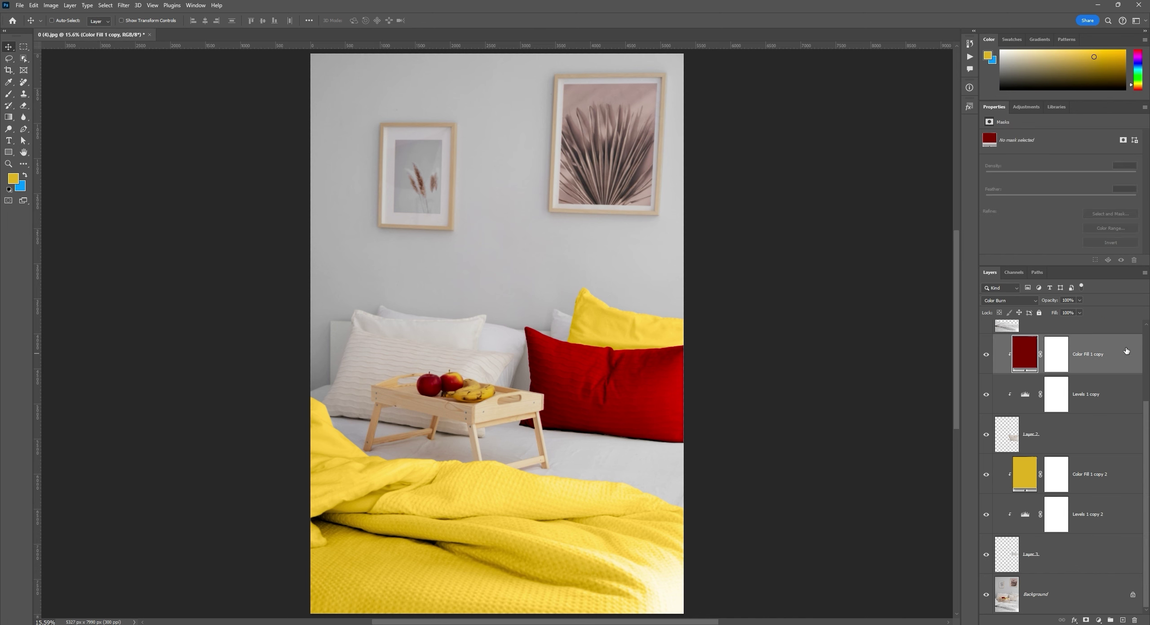
{"action": "double_click", "coordinate": [1127, 351]}
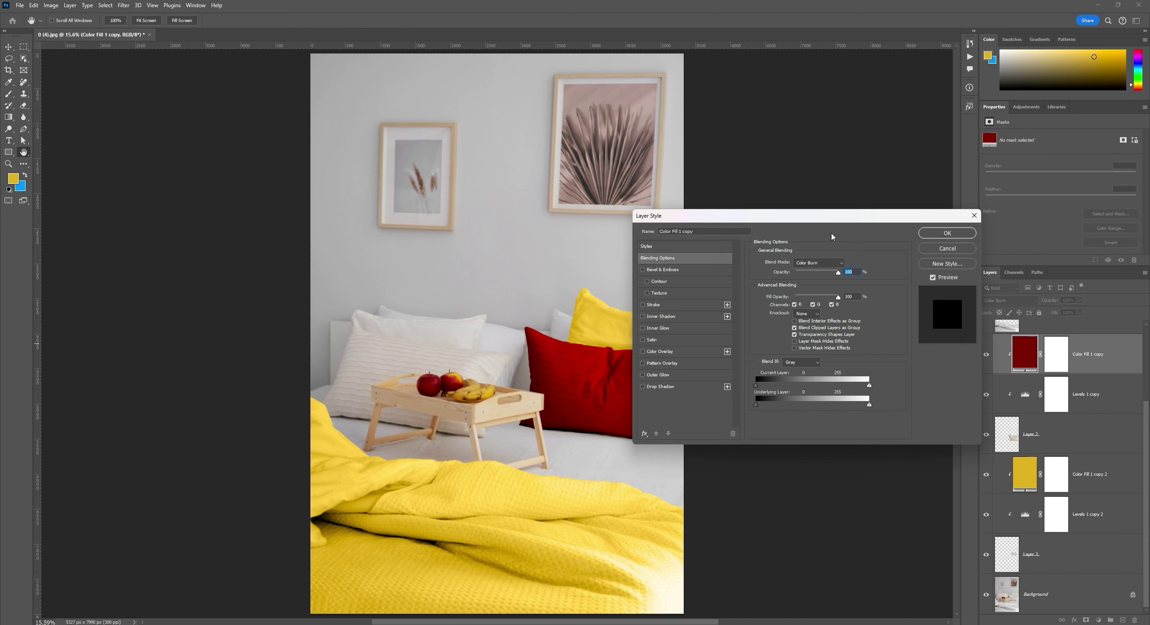
{"action": "left_click_drag", "start_coordinate": [826, 222], "coordinate": [811, 184]}
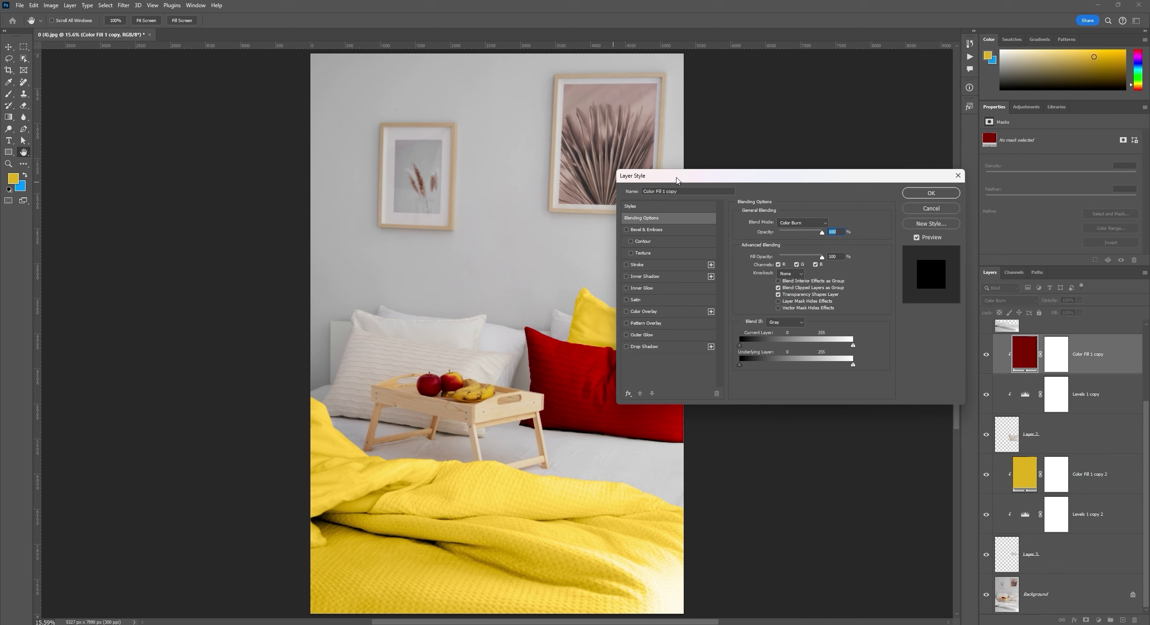
{"action": "left_click_drag", "start_coordinate": [678, 181], "coordinate": [713, 171]}
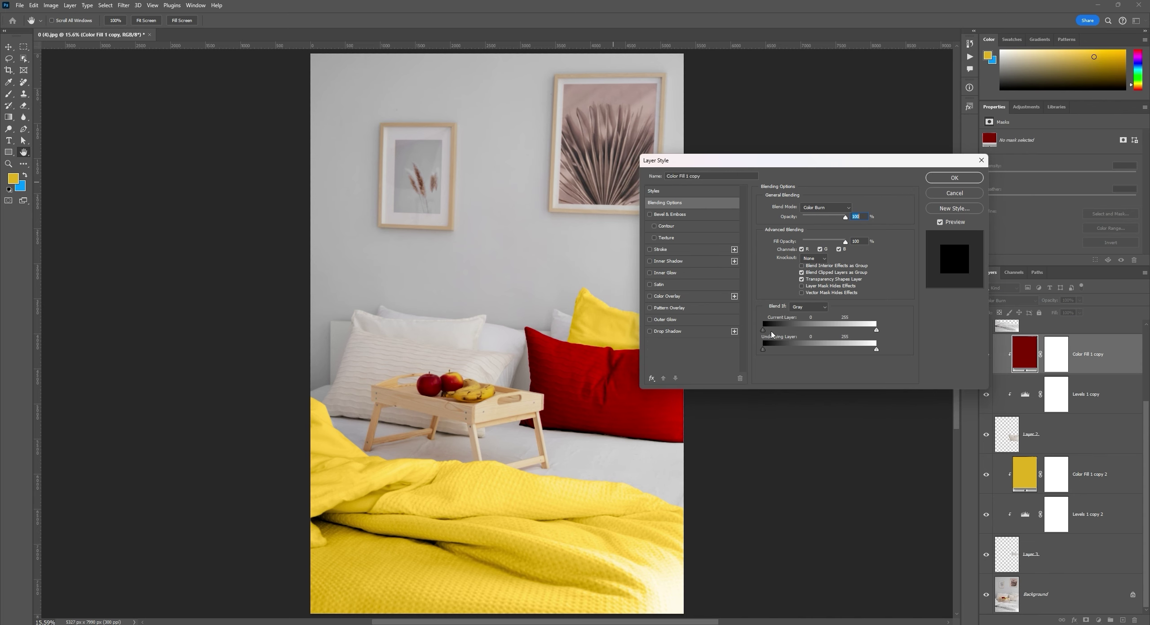
{"action": "mouse_move", "coordinate": [764, 331]}
{"action": "left_mouse_down"}
{"action": "mouse_move", "coordinate": [783, 332]}
{"action": "mouse_move", "coordinate": [762, 330]}
{"action": "mouse_move", "coordinate": [773, 352]}
{"action": "mouse_move", "coordinate": [849, 348]}
{"action": "mouse_move", "coordinate": [754, 347]}
{"action": "left_mouse_up"}
{"action": "left_click_drag", "start_coordinate": [765, 333], "coordinate": [776, 332]}
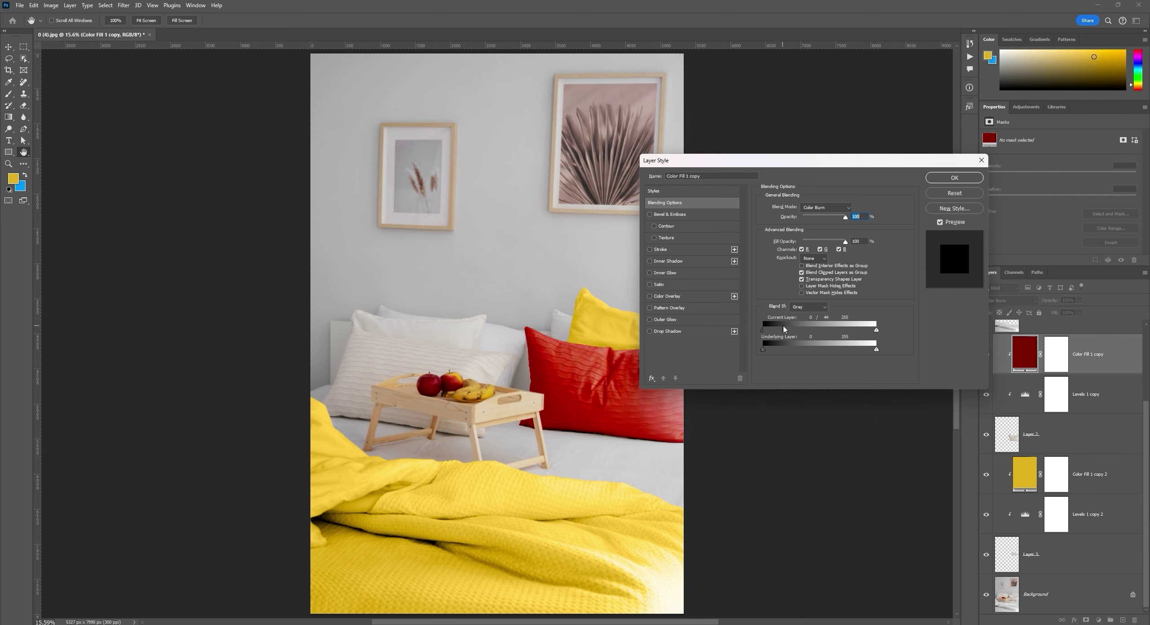
{"action": "left_click_drag", "start_coordinate": [767, 163], "coordinate": [824, 149]}
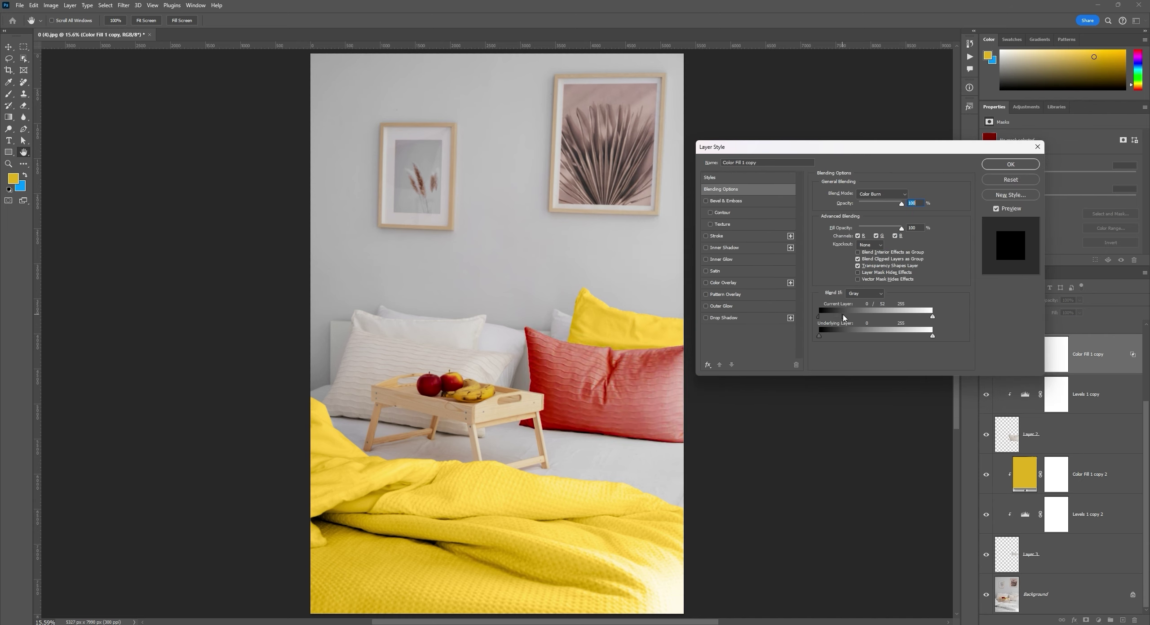
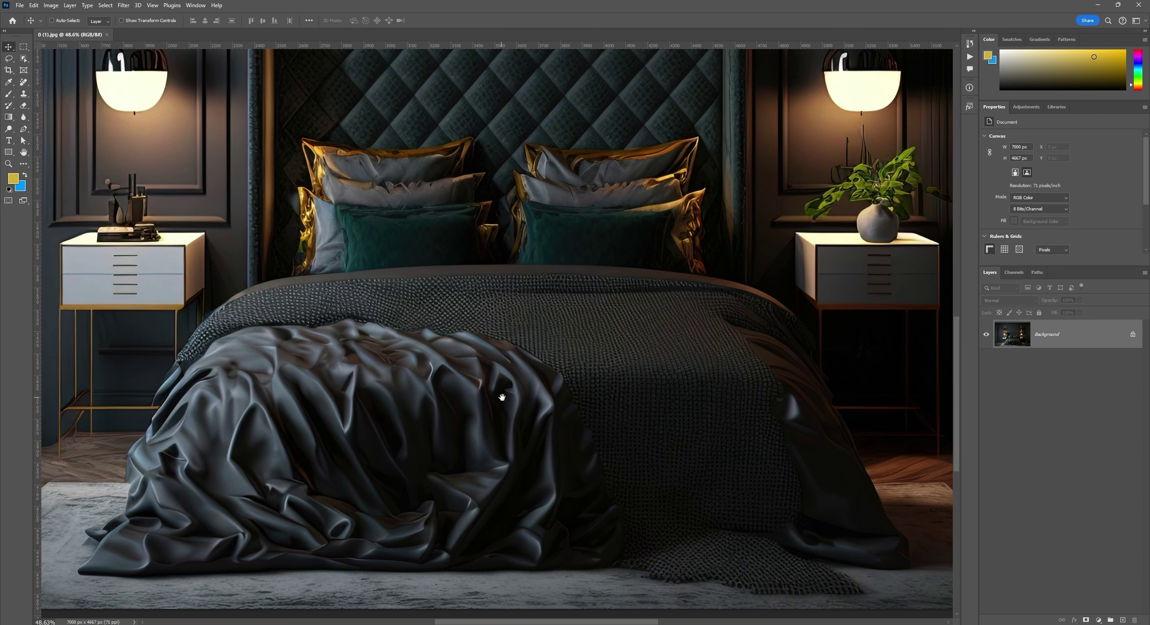
Step: Place the blue fabric image HERE from the New folder window into the bedroom photo, positioned over the bed's right side
{"action": "left_click_drag", "start_coordinate": [327, 312], "coordinate": [512, 312]}
{"action": "key", "text": "Escape"}
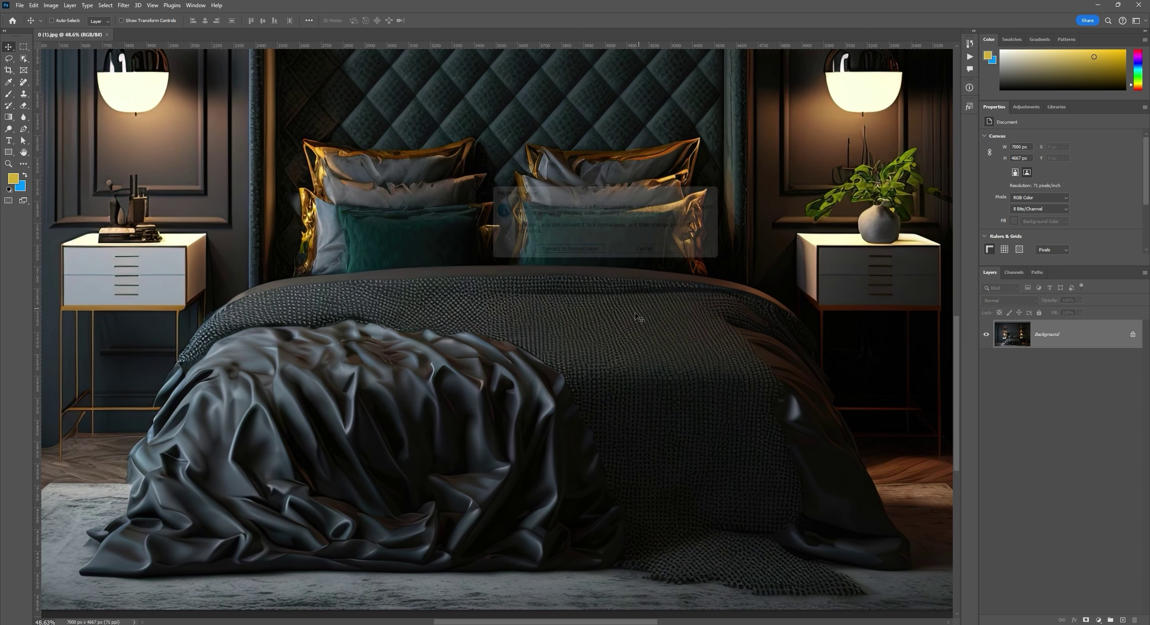
{"action": "mouse_move", "coordinate": [90, 617]}
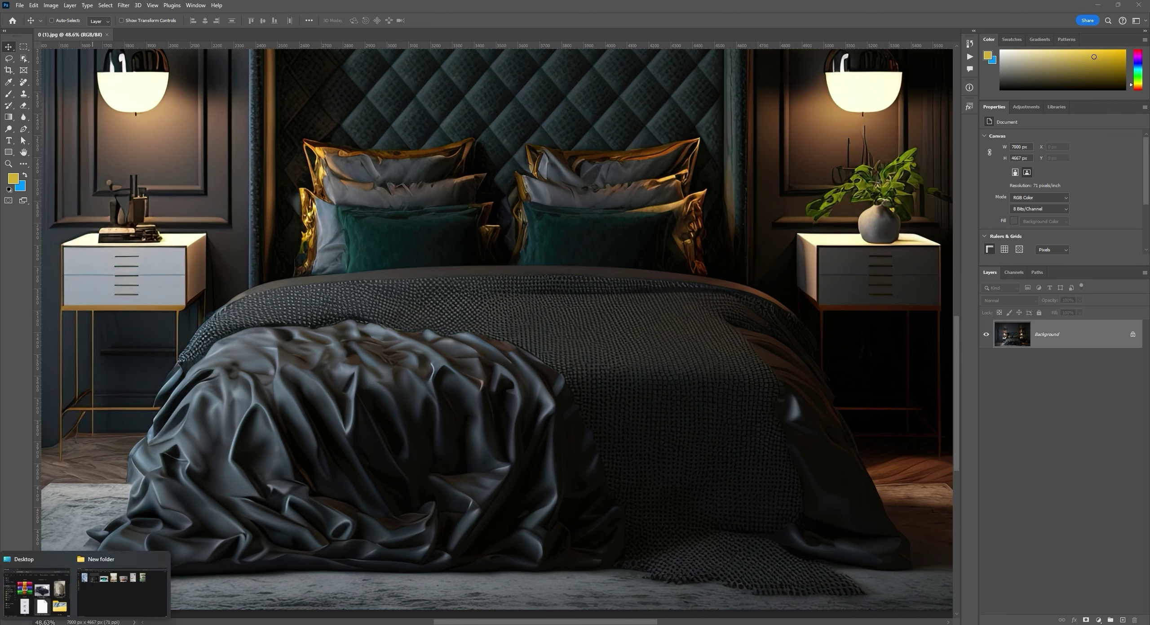
{"action": "left_click", "coordinate": [120, 594]}
{"action": "left_click", "coordinate": [355, 153]}
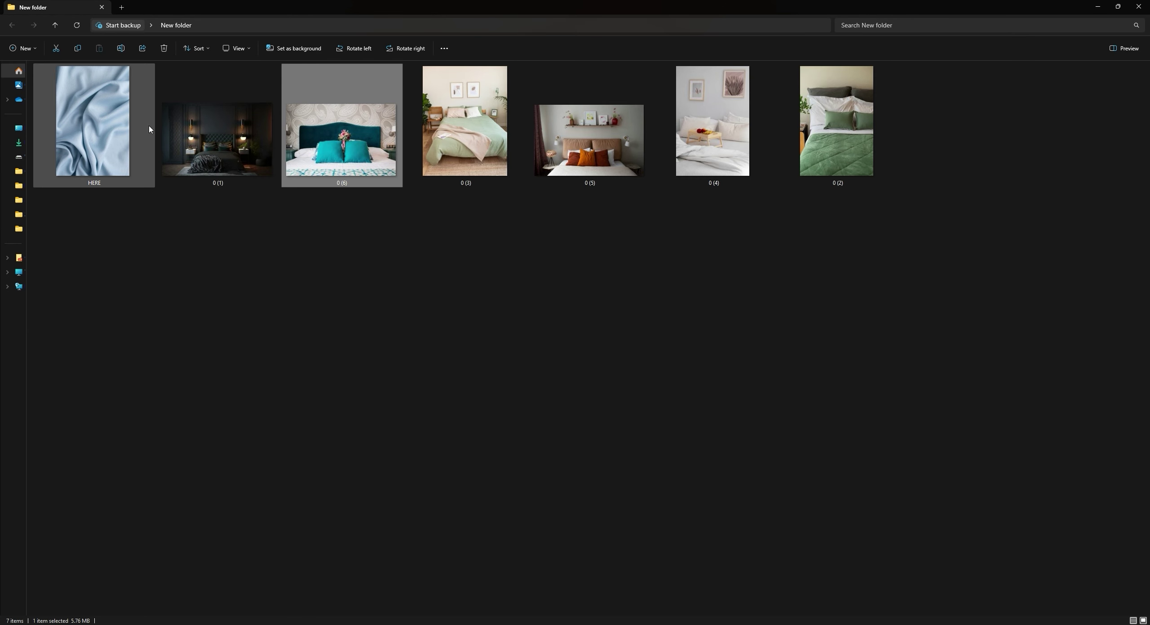
{"action": "left_click_drag", "start_coordinate": [104, 135], "coordinate": [625, 333]}
{"action": "left_click_drag", "start_coordinate": [484, 334], "coordinate": [593, 416]}
{"action": "left_click_drag", "start_coordinate": [699, 386], "coordinate": [842, 378]}
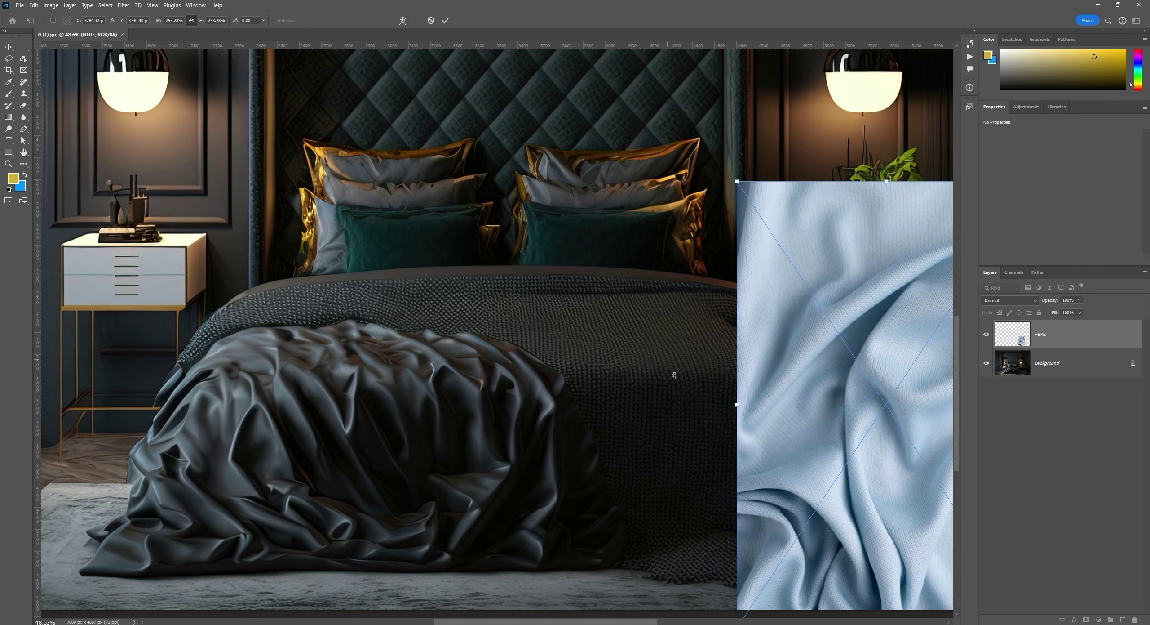
{"action": "key", "text": "Return"}
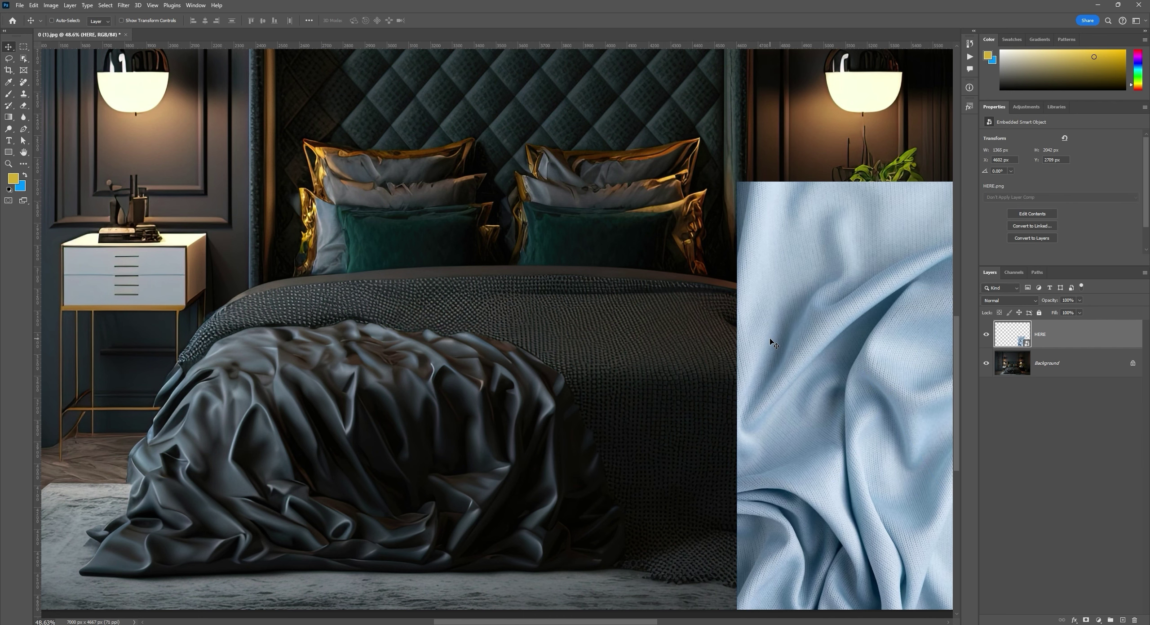
Step: Move the HERE fabric layer further right so that it clears the bed
{"action": "scroll", "coordinate": [629, 326], "scroll_direction": "down", "scroll_amount": 2}
{"action": "scroll", "coordinate": [629, 326], "scroll_direction": "right", "scroll_amount": 5}
{"action": "left_click_drag", "start_coordinate": [618, 307], "coordinate": [722, 305]}
{"action": "left_click_drag", "start_coordinate": [653, 319], "coordinate": [701, 325]}
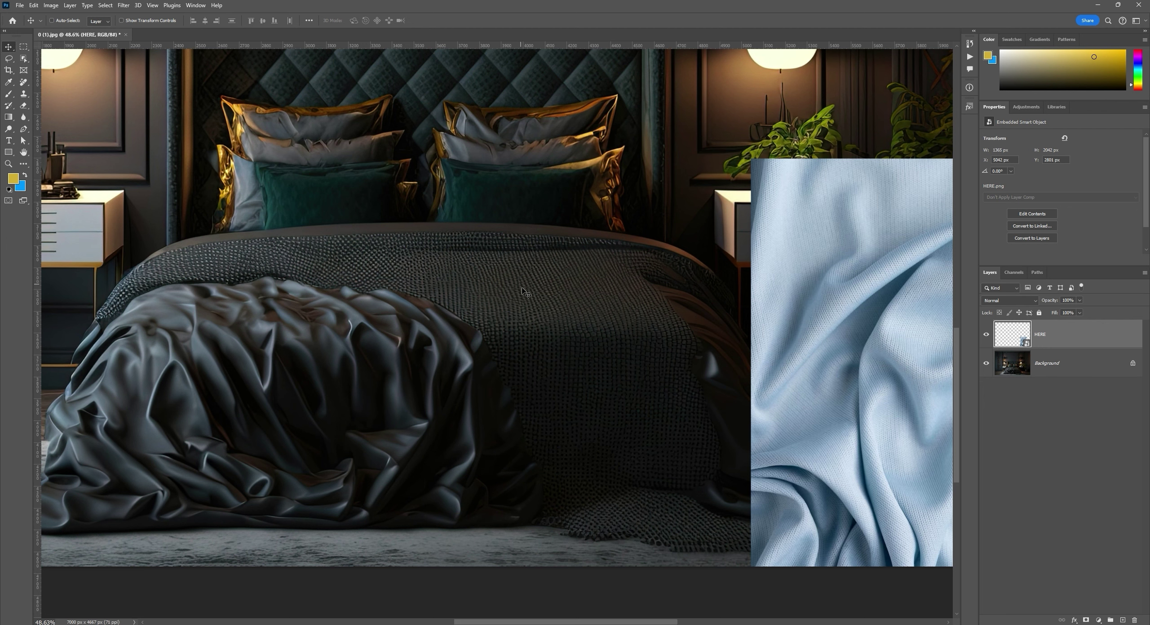
{"action": "left_click_drag", "start_coordinate": [658, 319], "coordinate": [647, 301]}
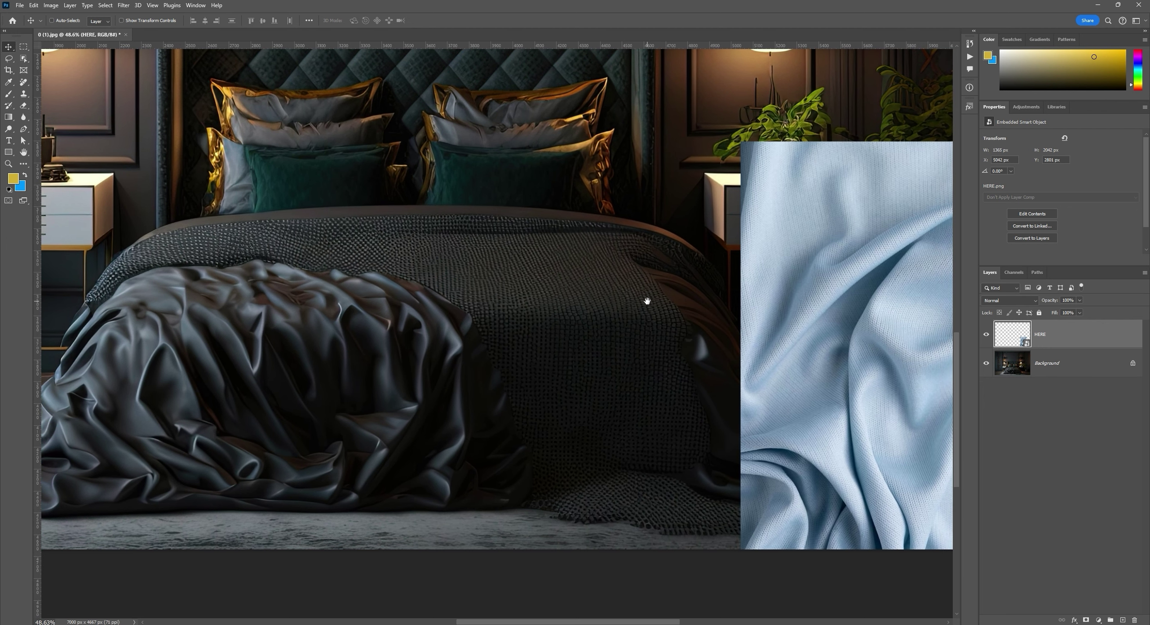
{"action": "left_click", "coordinate": [1054, 365]}
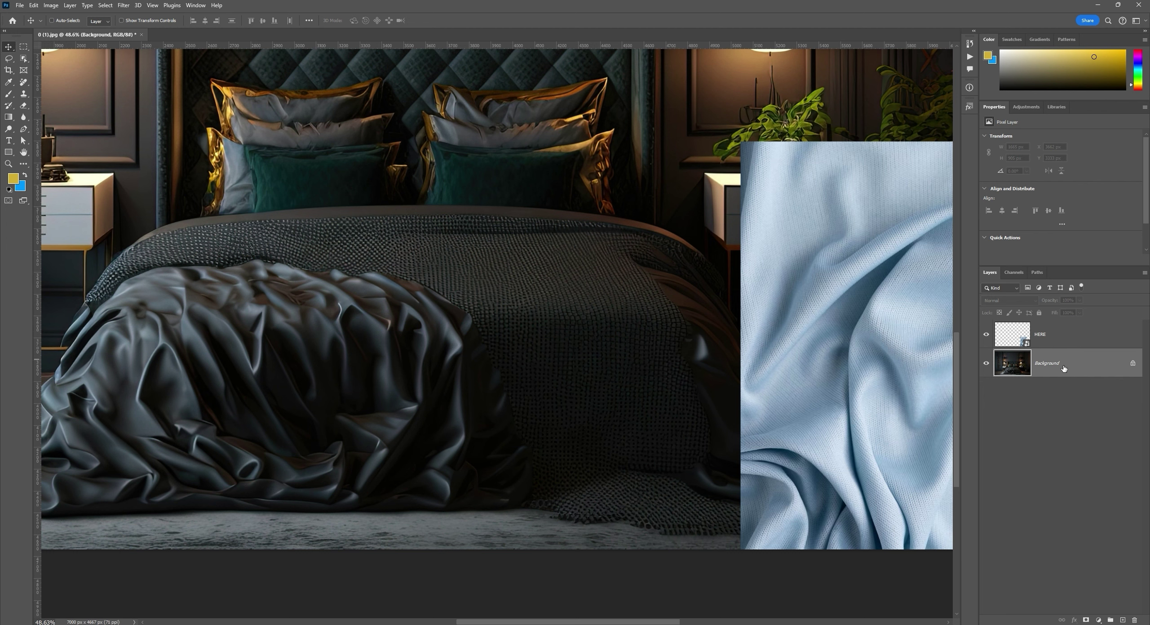
{"action": "left_click", "coordinate": [1047, 334]}
{"action": "left_click_drag", "start_coordinate": [836, 378], "coordinate": [888, 378]}
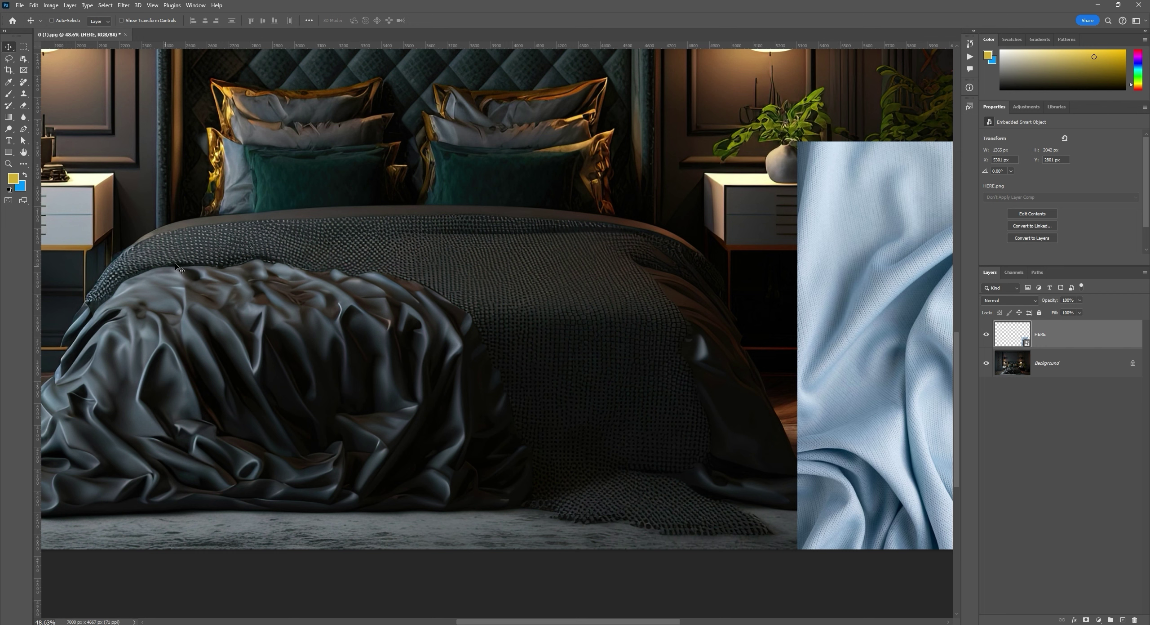
Step: Roughly select the hanging part of the knitted throw on the Background layer with the Quick Selection tool
{"action": "left_click", "coordinate": [1106, 357]}
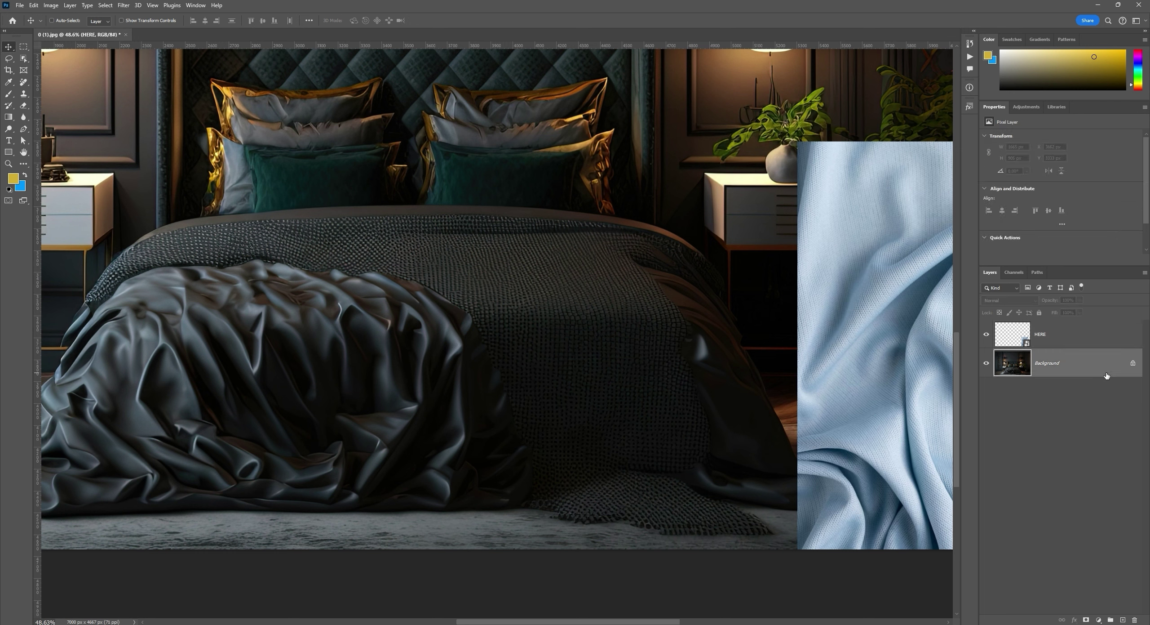
{"action": "left_click", "coordinate": [24, 59]}
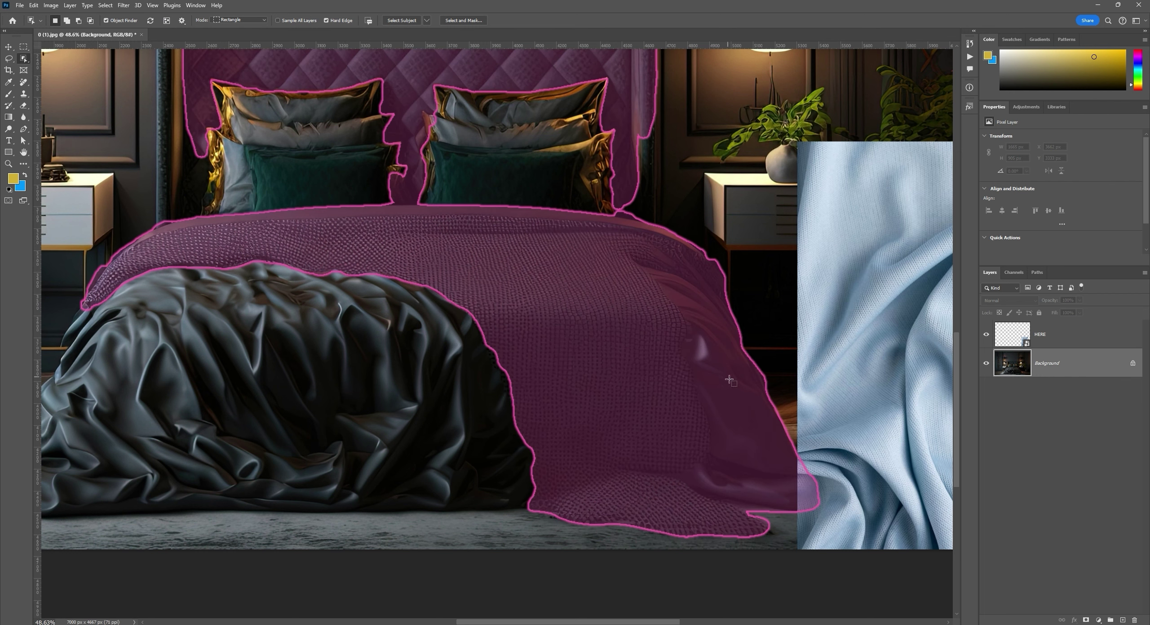
{"action": "right_click", "coordinate": [25, 61]}
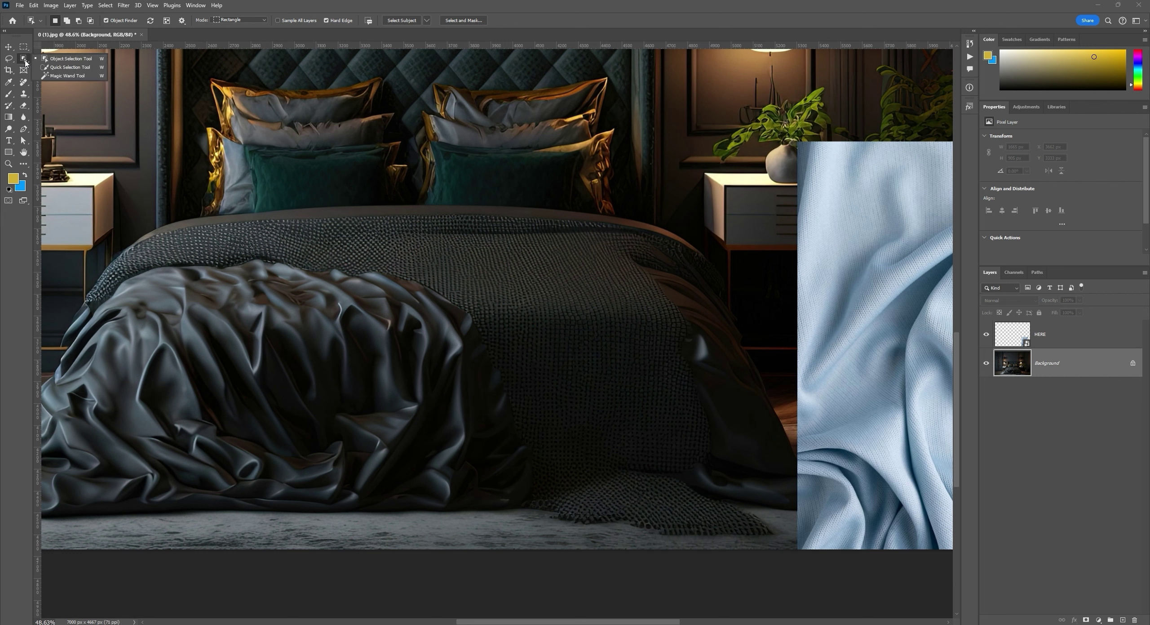
{"action": "left_click", "coordinate": [66, 67]}
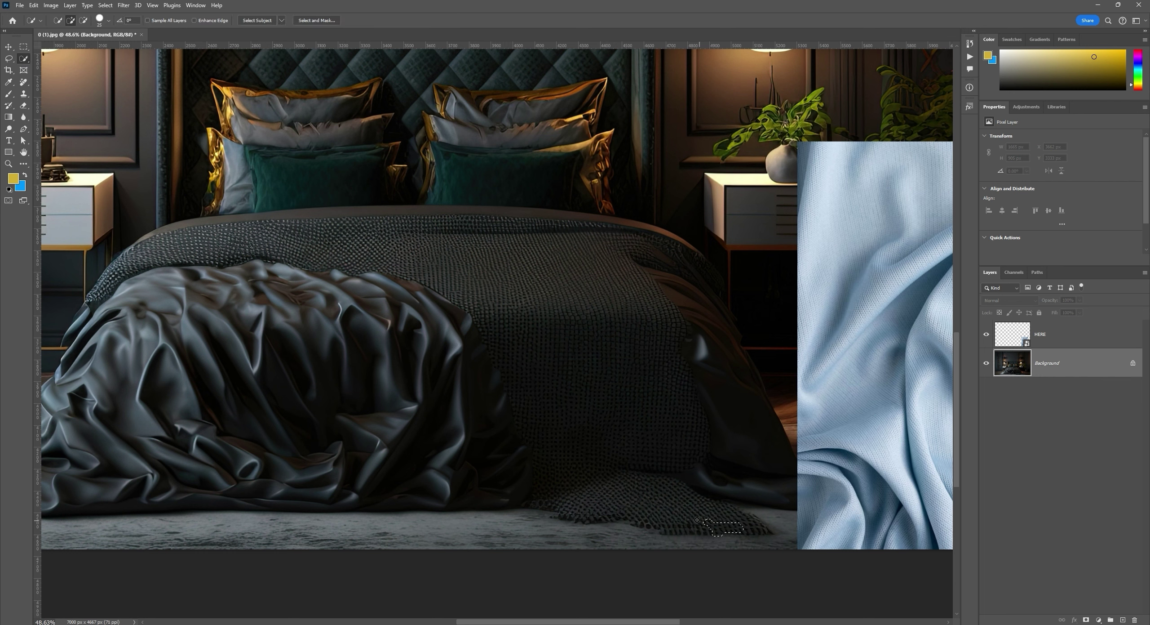
{"action": "mouse_move", "coordinate": [697, 520]}
{"action": "left_mouse_down"}
{"action": "mouse_move", "coordinate": [630, 494]}
{"action": "mouse_move", "coordinate": [707, 521]}
{"action": "mouse_move", "coordinate": [604, 479]}
{"action": "mouse_move", "coordinate": [576, 424]}
{"action": "mouse_move", "coordinate": [531, 390]}
{"action": "mouse_move", "coordinate": [562, 382]}
{"action": "mouse_move", "coordinate": [664, 405]}
{"action": "left_mouse_up"}
{"action": "key", "text": "alt"}
{"action": "mouse_move", "coordinate": [774, 509]}
{"action": "left_mouse_down"}
{"action": "mouse_move", "coordinate": [745, 499]}
{"action": "mouse_move", "coordinate": [748, 363]}
{"action": "mouse_move", "coordinate": [689, 280]}
{"action": "mouse_move", "coordinate": [710, 393]}
{"action": "mouse_move", "coordinate": [692, 336]}
{"action": "left_mouse_up"}
{"action": "left_click", "coordinate": [688, 403]}
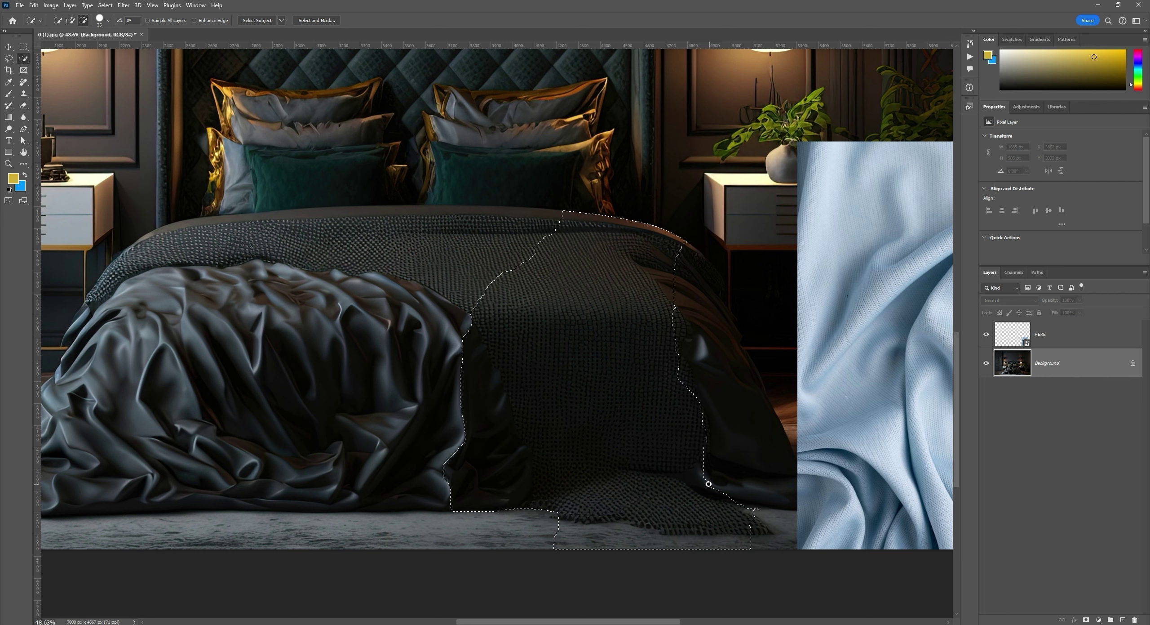
Step: Remove the satin blanket and rug areas from the selection and add the throw's missing lower corners
{"action": "mouse_move", "coordinate": [722, 499]}
{"action": "left_mouse_down"}
{"action": "mouse_move", "coordinate": [692, 476]}
{"action": "mouse_move", "coordinate": [675, 488]}
{"action": "mouse_move", "coordinate": [750, 521]}
{"action": "mouse_move", "coordinate": [744, 547]}
{"action": "mouse_move", "coordinate": [638, 545]}
{"action": "mouse_move", "coordinate": [470, 517]}
{"action": "mouse_move", "coordinate": [488, 416]}
{"action": "mouse_move", "coordinate": [462, 348]}
{"action": "mouse_move", "coordinate": [458, 451]}
{"action": "mouse_move", "coordinate": [485, 396]}
{"action": "left_mouse_up"}
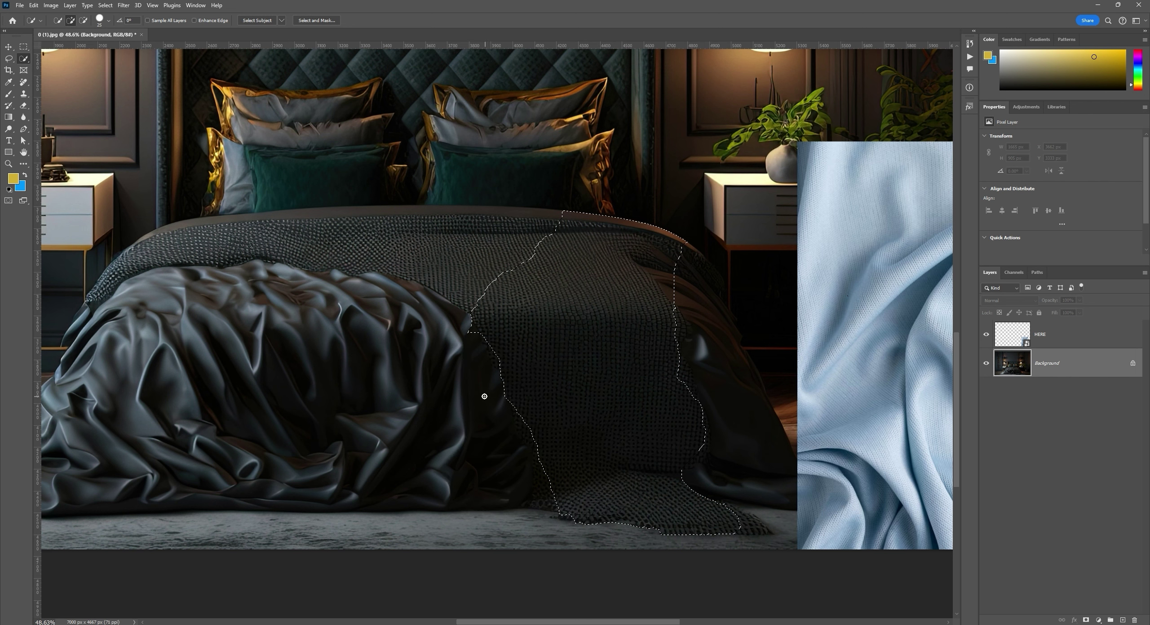
{"action": "mouse_move", "coordinate": [552, 496]}
{"action": "left_mouse_down"}
{"action": "mouse_move", "coordinate": [523, 503]}
{"action": "mouse_move", "coordinate": [546, 511]}
{"action": "mouse_move", "coordinate": [522, 483]}
{"action": "mouse_move", "coordinate": [525, 459]}
{"action": "mouse_move", "coordinate": [551, 501]}
{"action": "left_mouse_up"}
{"action": "mouse_move", "coordinate": [748, 524]}
{"action": "left_mouse_down"}
{"action": "mouse_move", "coordinate": [768, 533]}
{"action": "mouse_move", "coordinate": [748, 516]}
{"action": "mouse_move", "coordinate": [696, 521]}
{"action": "left_mouse_up"}
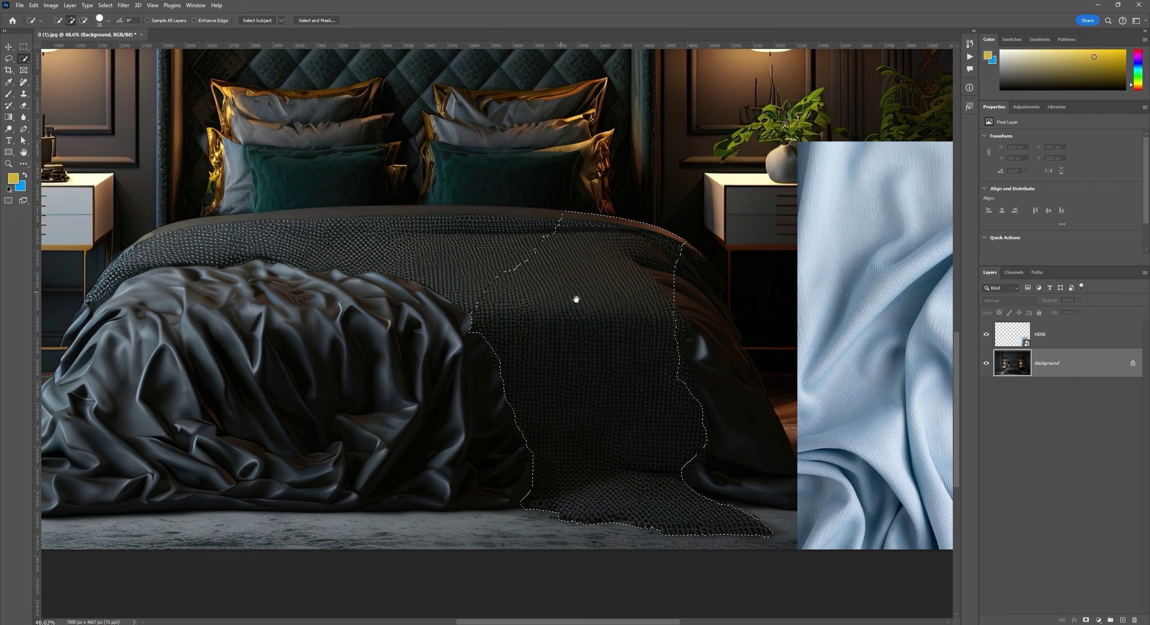
Step: Extend the selection over the knitted throw's upper part across the full width of the bed
{"action": "left_click_drag", "start_coordinate": [576, 299], "coordinate": [632, 400]}
{"action": "mouse_move", "coordinate": [570, 373]}
{"action": "left_mouse_down"}
{"action": "mouse_move", "coordinate": [485, 399]}
{"action": "mouse_move", "coordinate": [421, 379]}
{"action": "mouse_move", "coordinate": [215, 381]}
{"action": "mouse_move", "coordinate": [262, 380]}
{"action": "mouse_move", "coordinate": [238, 363]}
{"action": "mouse_move", "coordinate": [228, 365]}
{"action": "mouse_move", "coordinate": [298, 373]}
{"action": "mouse_move", "coordinate": [249, 371]}
{"action": "mouse_move", "coordinate": [275, 373]}
{"action": "left_mouse_up"}
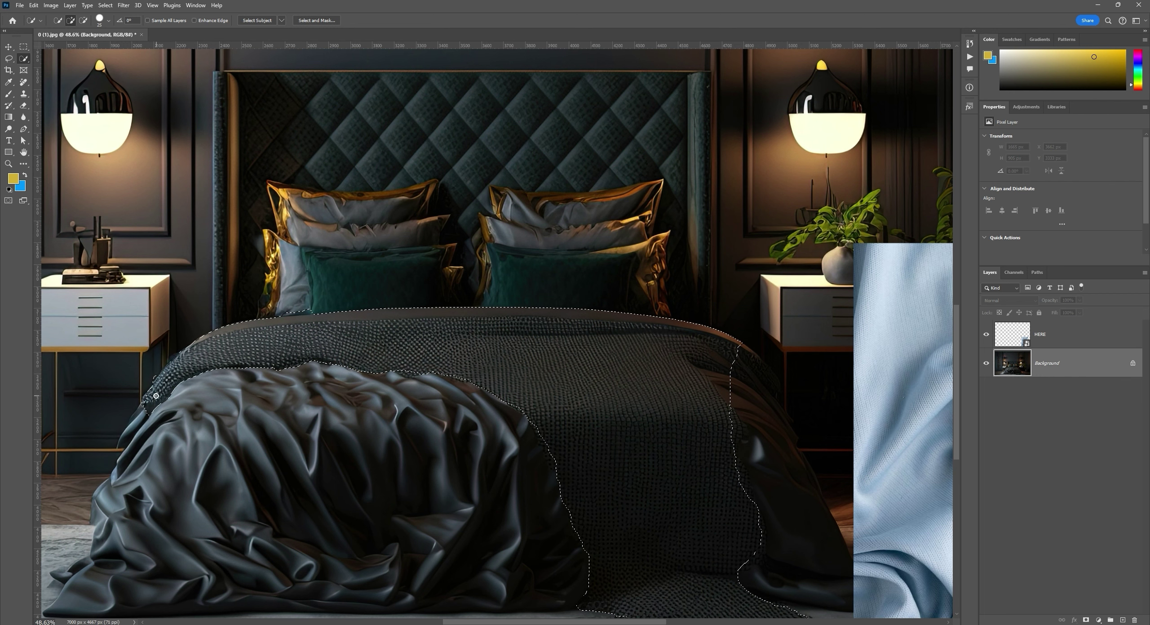
{"action": "key", "text": "alt"}
{"action": "mouse_move", "coordinate": [215, 340]}
{"action": "left_mouse_down"}
{"action": "mouse_move", "coordinate": [196, 337]}
{"action": "mouse_move", "coordinate": [310, 314]}
{"action": "mouse_move", "coordinate": [683, 313]}
{"action": "left_mouse_up"}
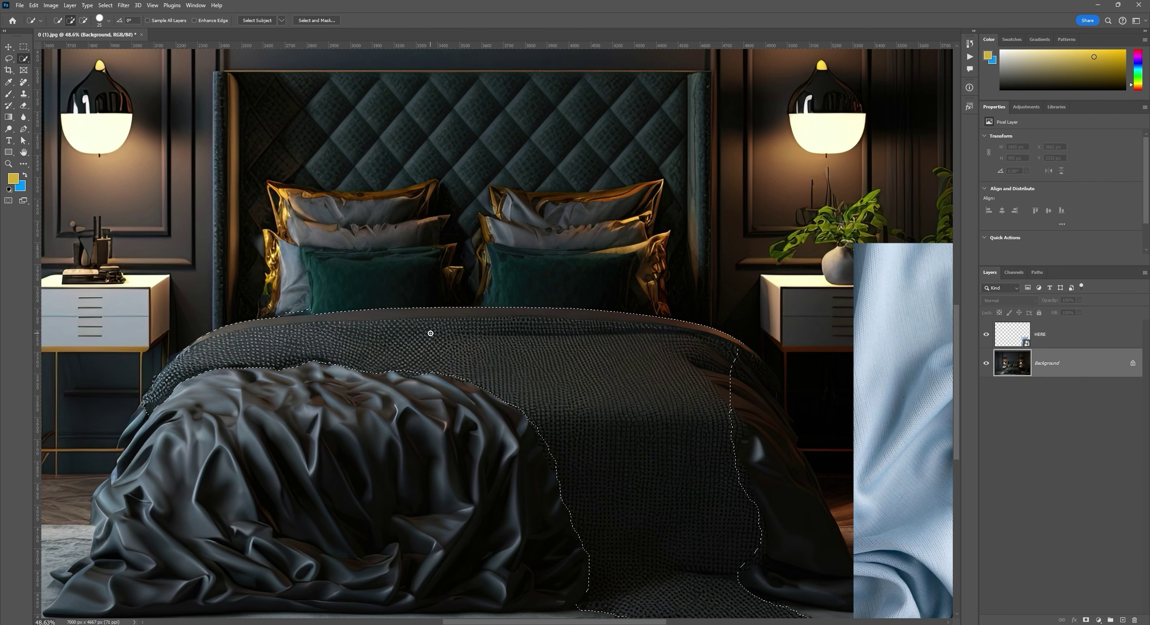
{"action": "scroll", "coordinate": [644, 327], "scroll_direction": "down", "scroll_amount": 2}
{"action": "scroll", "coordinate": [644, 326], "scroll_direction": "left", "scroll_amount": 1}
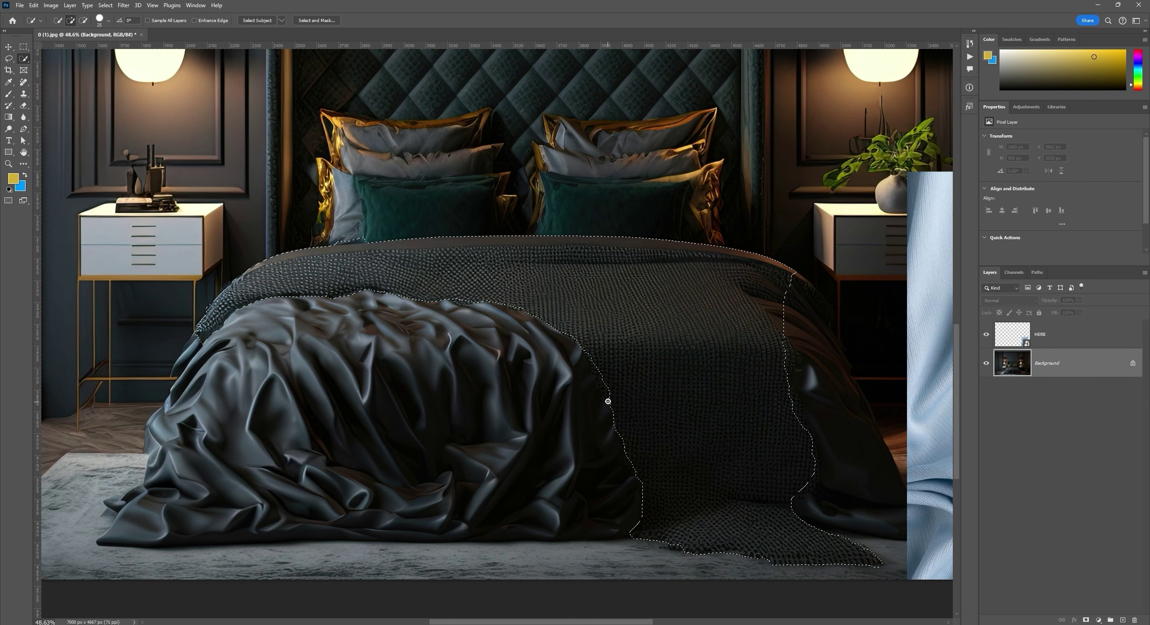
Step: Refine the selection along the throw's edges beside the satin blanket and at the right-hand fold
{"action": "left_click", "coordinate": [598, 380], "text": "alt"}
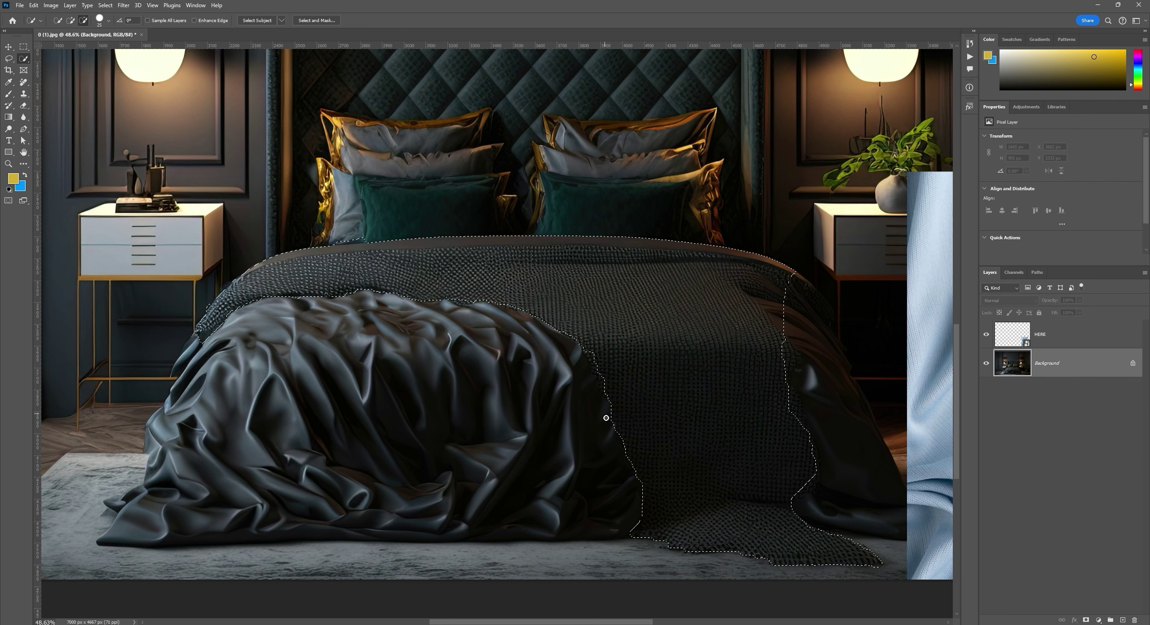
{"action": "left_click", "coordinate": [791, 397]}
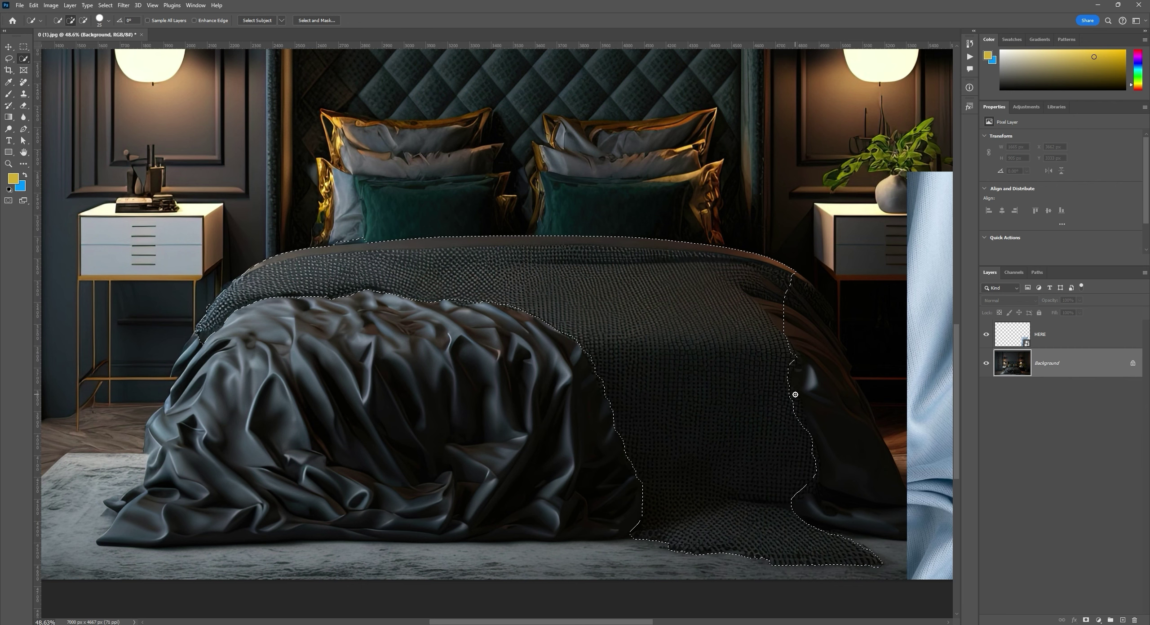
{"action": "left_click", "coordinate": [817, 487]}
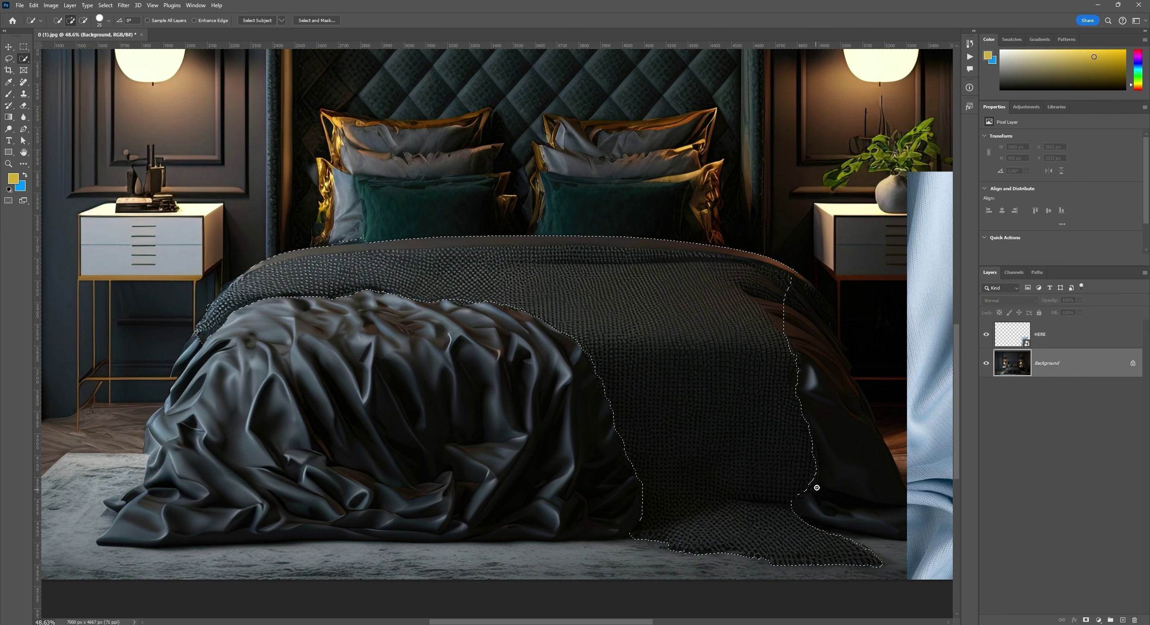
{"action": "left_click", "coordinate": [817, 487]}
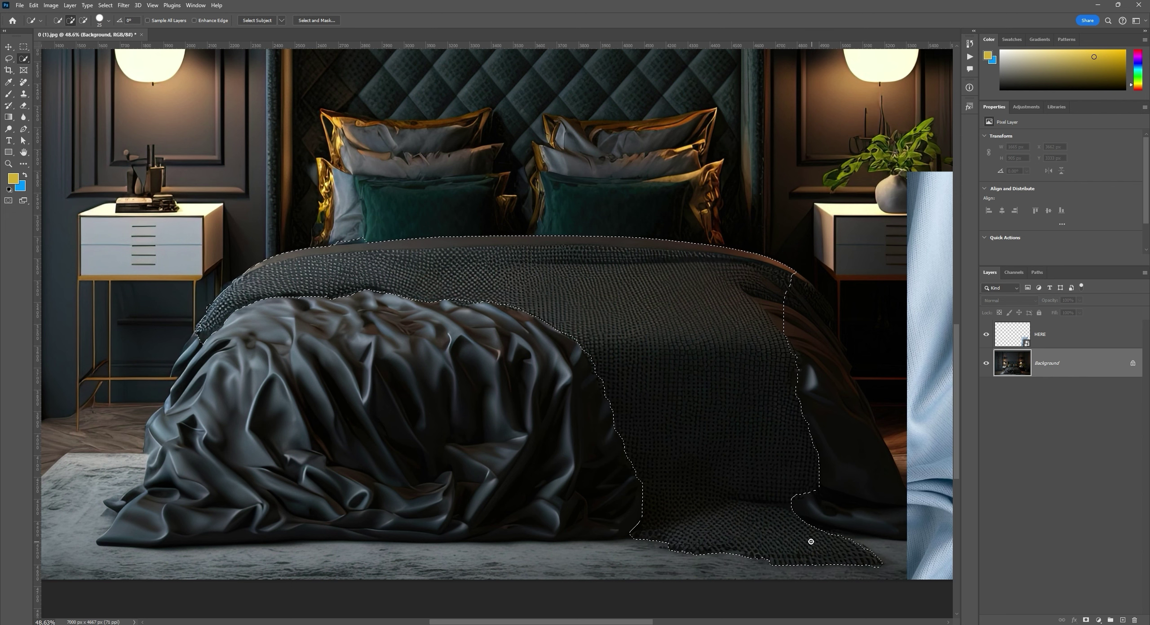
{"action": "scroll", "coordinate": [739, 432], "scroll_direction": "up", "scroll_amount": 2}
{"action": "scroll", "coordinate": [740, 432], "scroll_direction": "up", "scroll_amount": 1}
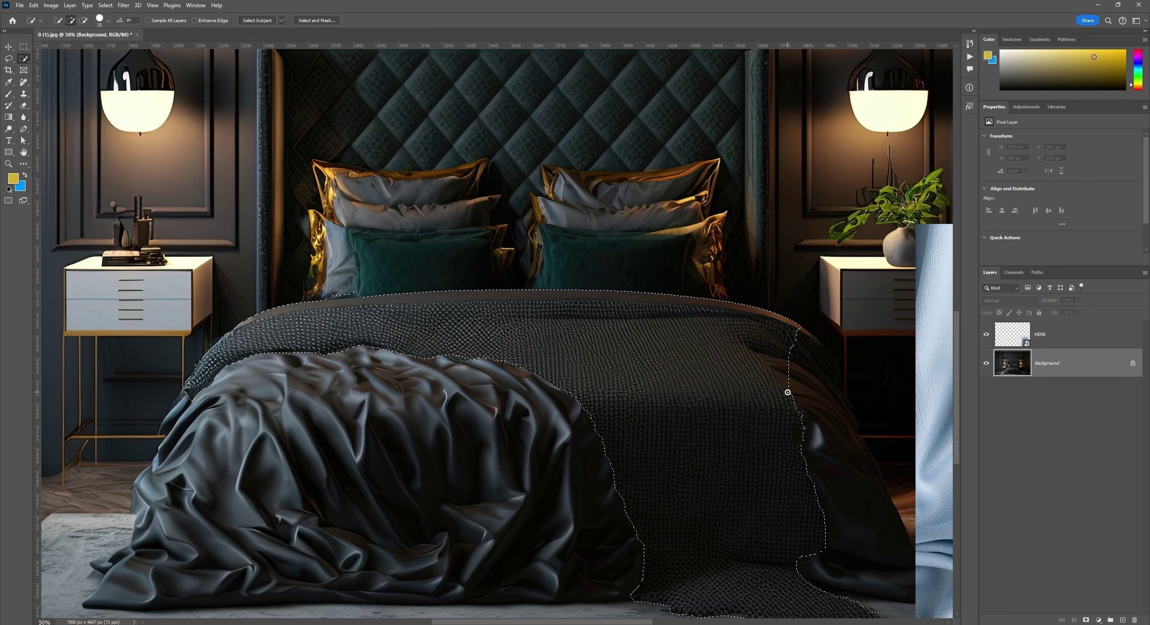
{"action": "left_click", "coordinate": [772, 386], "text": "alt"}
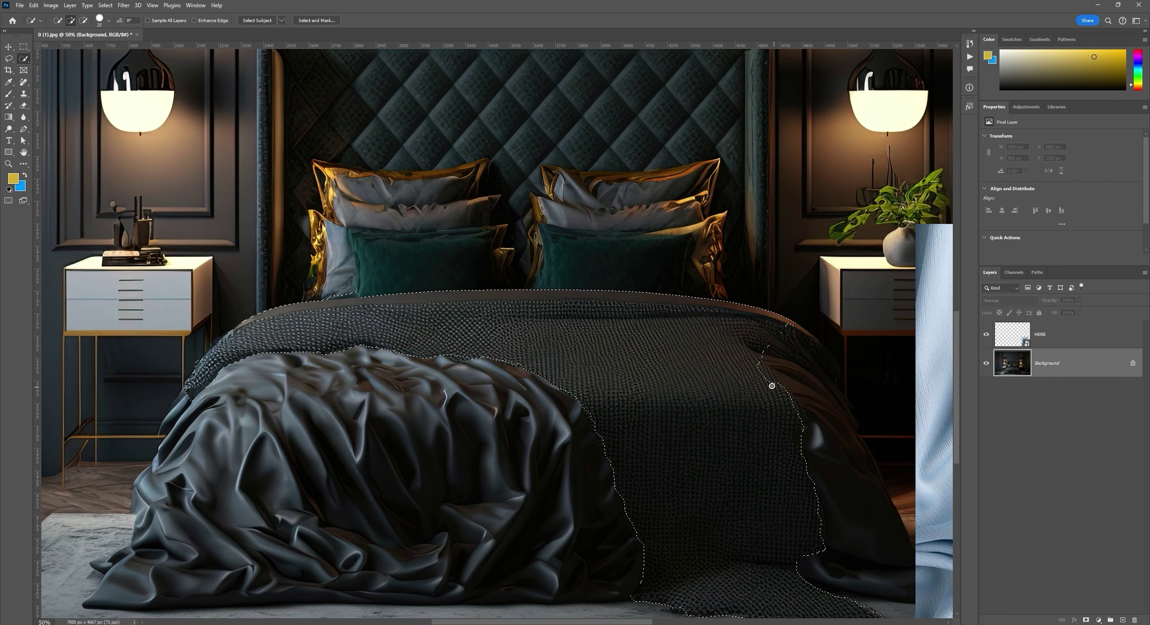
{"action": "left_click", "coordinate": [761, 365]}
{"action": "left_click", "coordinate": [817, 350]}
{"action": "scroll", "coordinate": [376, 317], "scroll_direction": "down", "scroll_amount": 4}
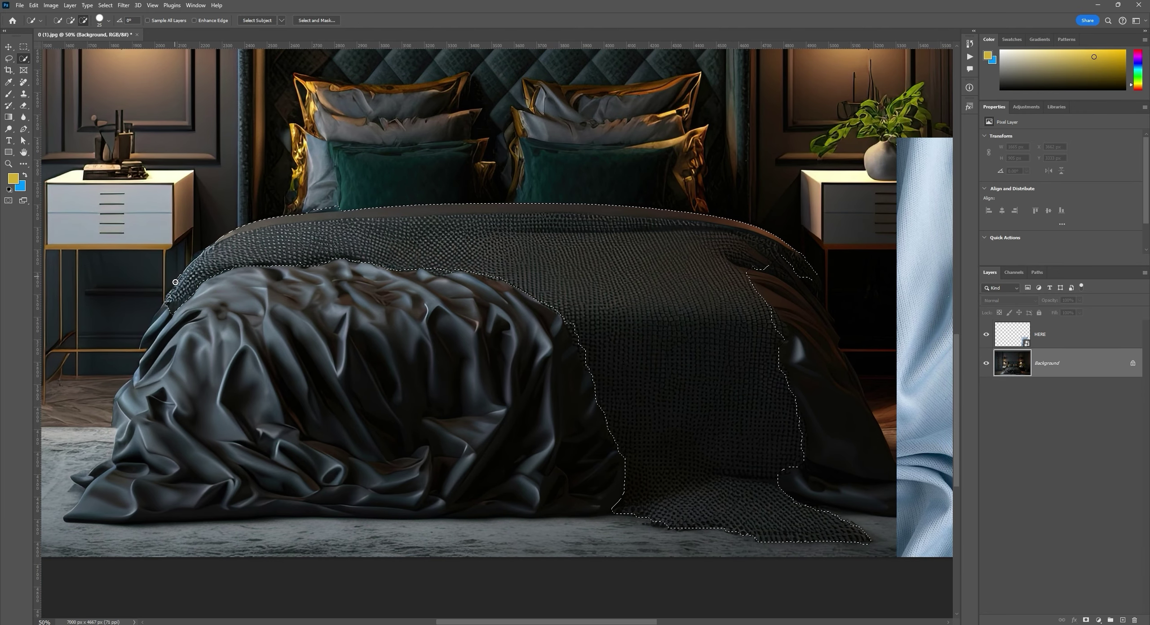
Step: Draw a Pen path along the throw's upper edge and subtract the smooth duvet strip above it from the selection
{"action": "key", "text": "p"}
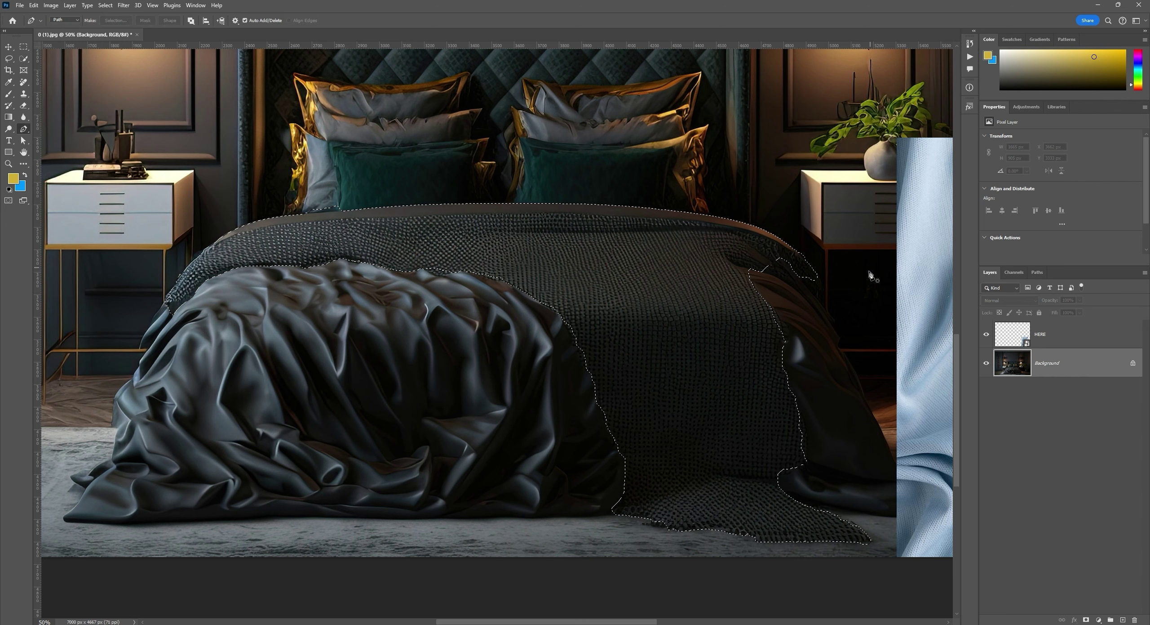
{"action": "left_click", "coordinate": [820, 270]}
{"action": "left_click_drag", "start_coordinate": [649, 219], "coordinate": [771, 220]}
{"action": "left_click_drag", "start_coordinate": [610, 196], "coordinate": [550, 207]}
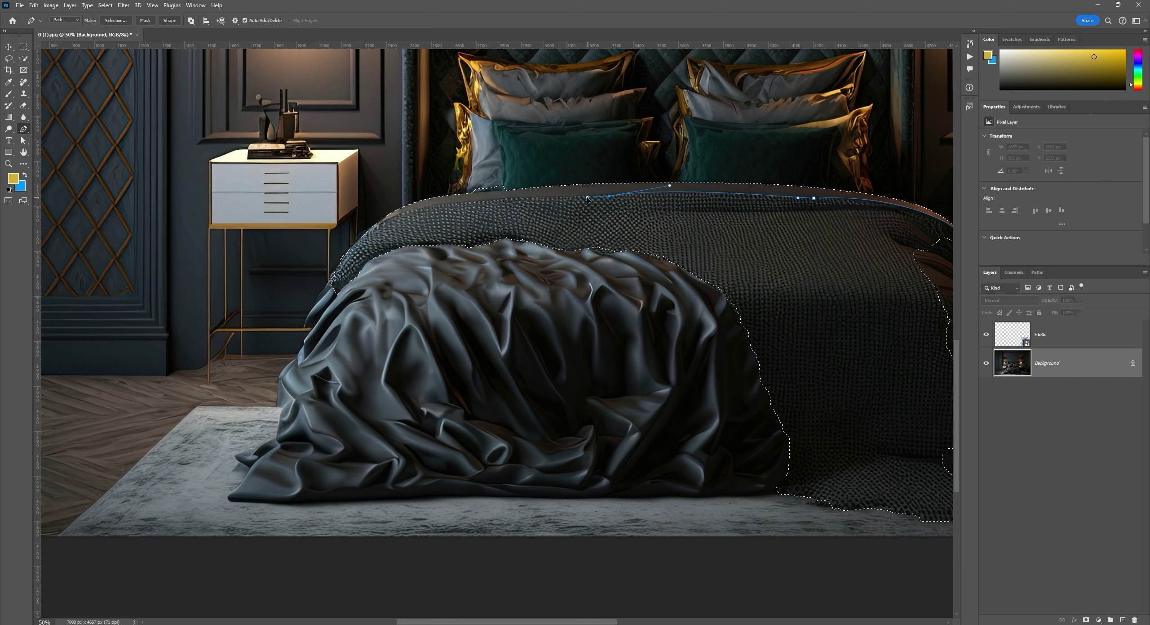
{"action": "left_click_drag", "start_coordinate": [588, 199], "coordinate": [587, 198]}
{"action": "left_click_drag", "start_coordinate": [416, 210], "coordinate": [382, 227]}
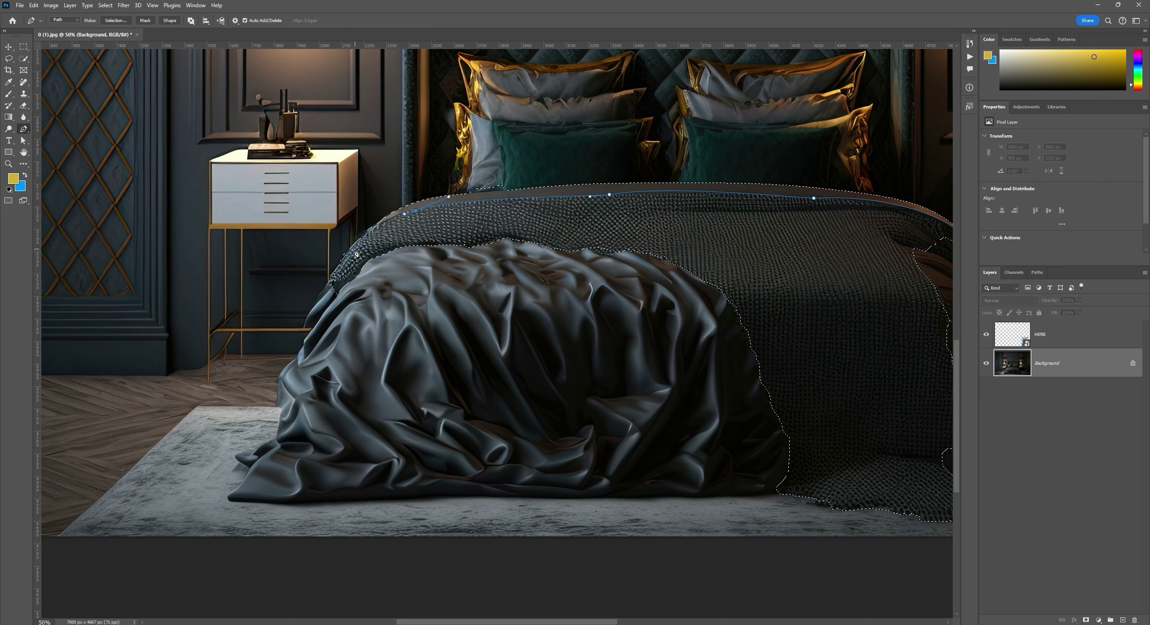
{"action": "left_click_drag", "start_coordinate": [317, 269], "coordinate": [253, 326]}
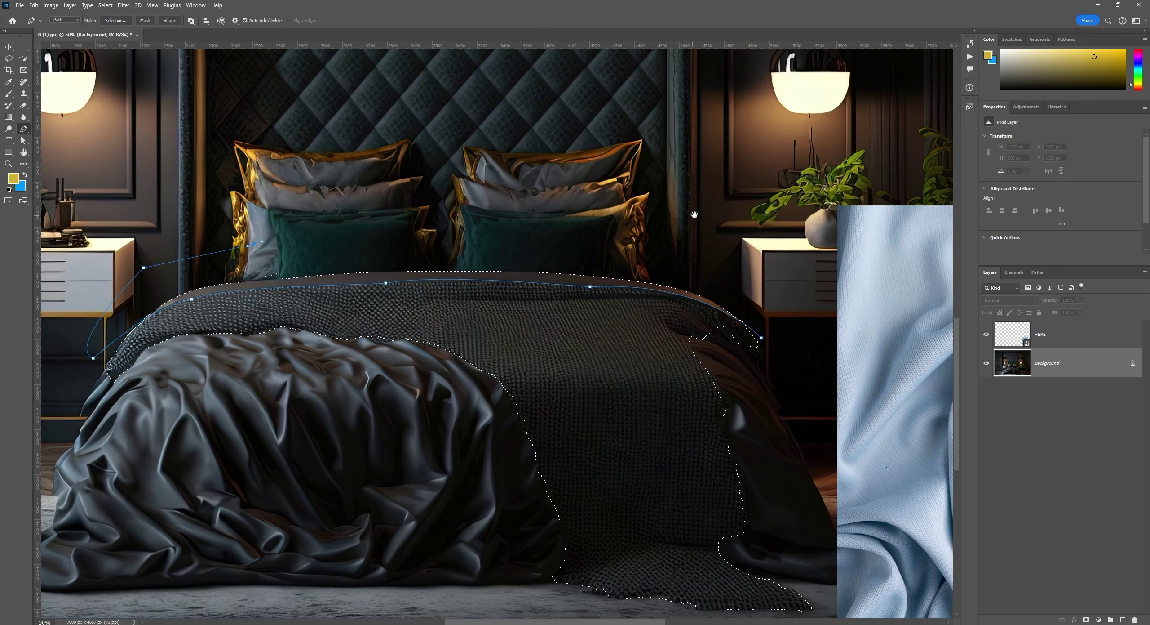
{"action": "left_click", "coordinate": [757, 339]}
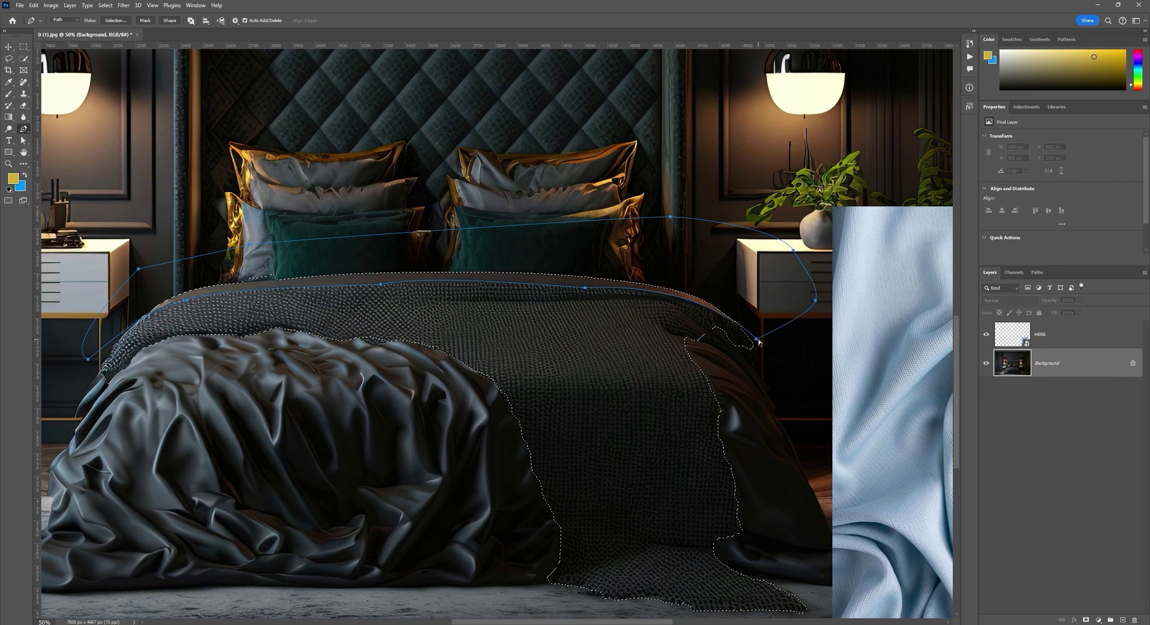
{"action": "key", "text": "Return"}
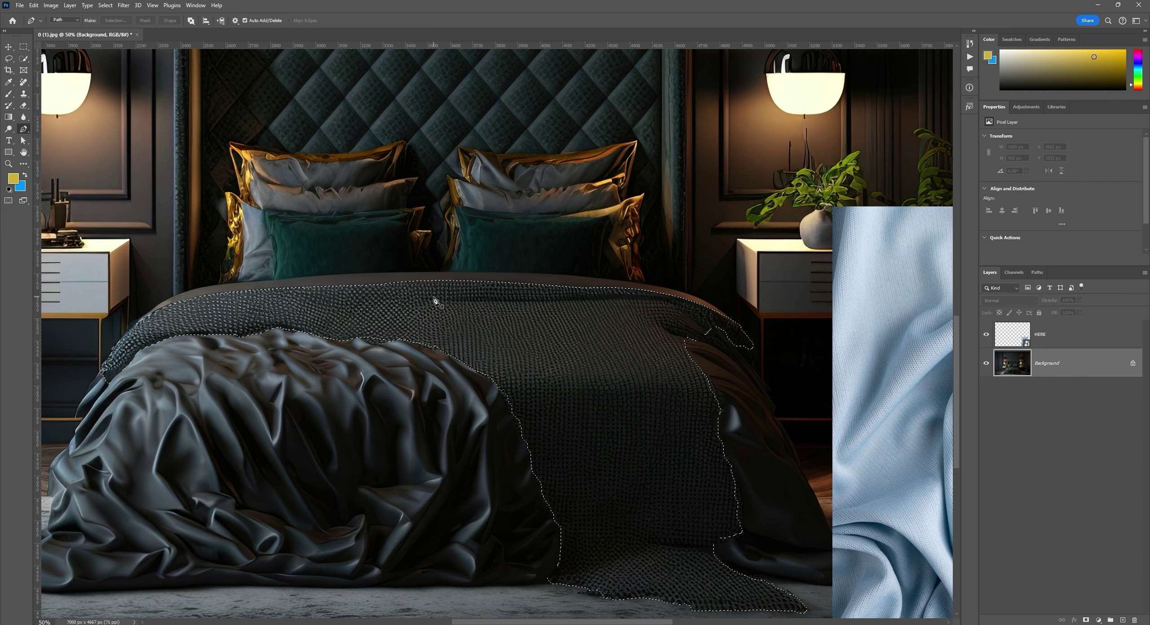
Step: Copy the selected knitted throw to a new layer, test the cutout by moving it, and undo the move
{"action": "key", "text": "ctrl+0"}
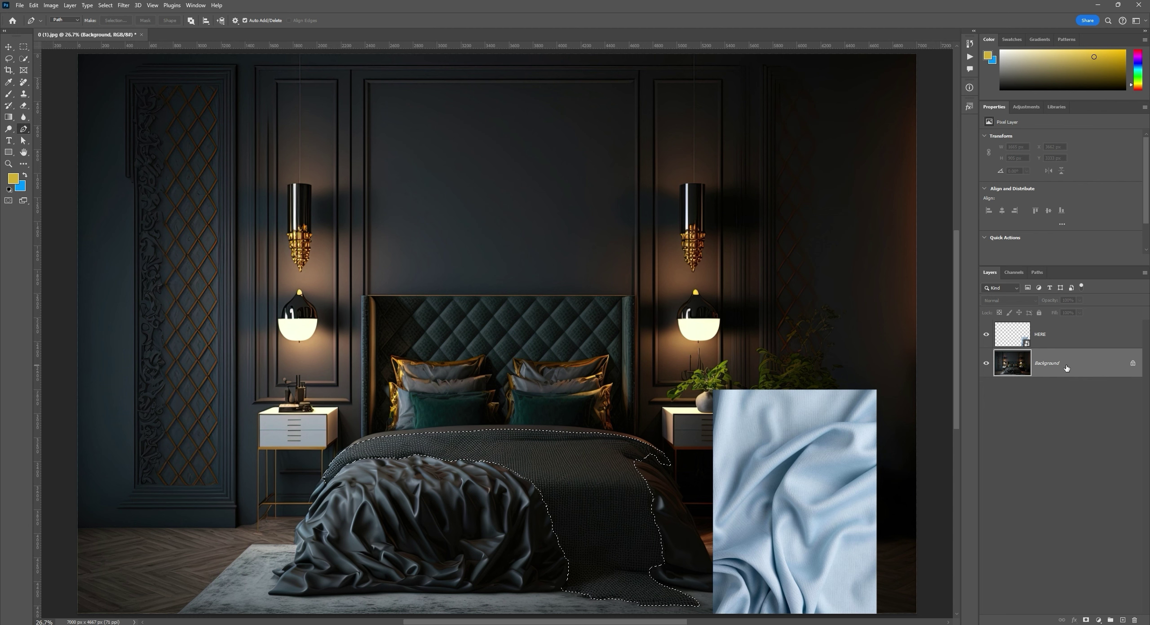
{"action": "key", "text": "ctrl+j"}
{"action": "left_click", "coordinate": [987, 363]}
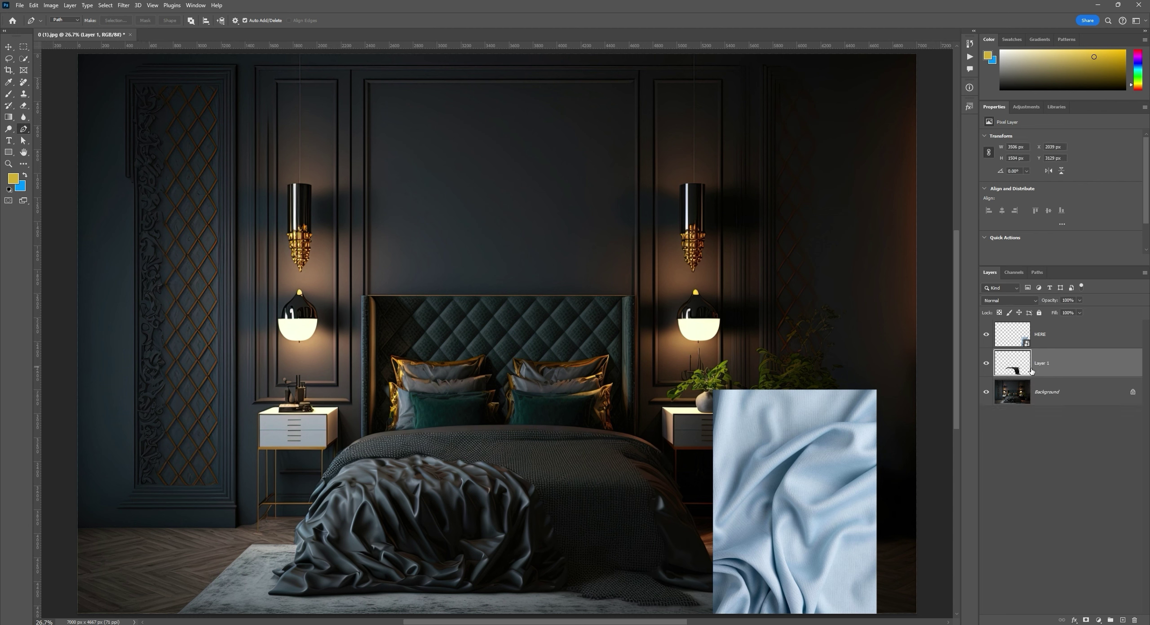
{"action": "key", "text": "v"}
{"action": "left_click_drag", "start_coordinate": [600, 483], "coordinate": [645, 255]}
{"action": "key", "text": "ctrl+z"}
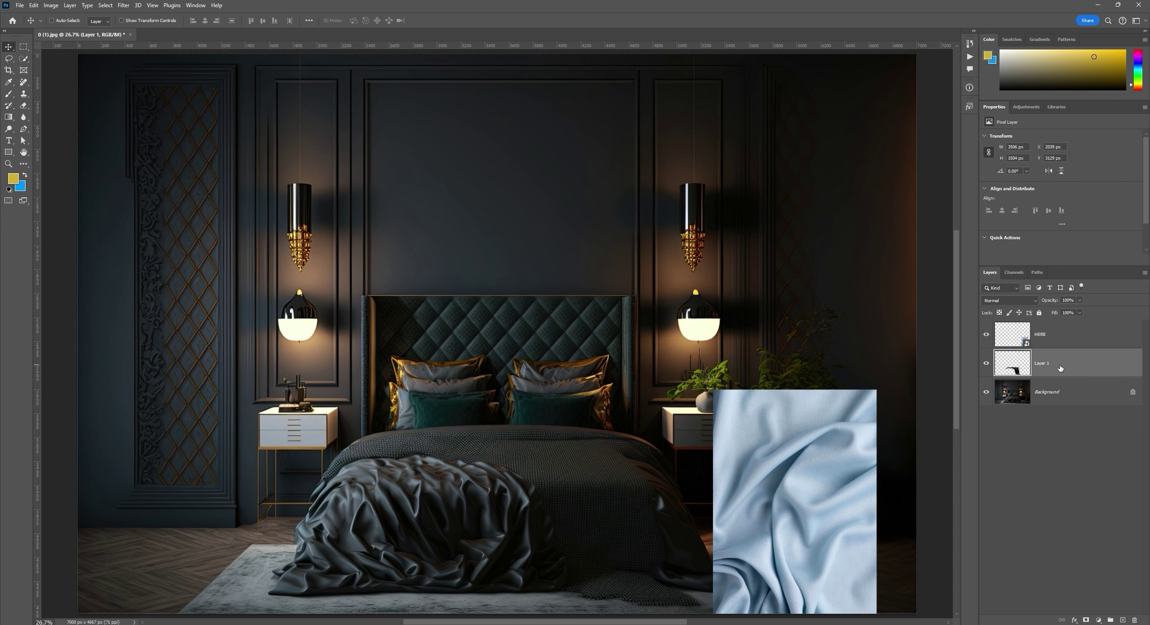
Step: Add a Solid Color fill layer above the throw cutout using blue-gray #99adc0 sampled from the fabric reference
{"action": "left_click", "coordinate": [1099, 620]}
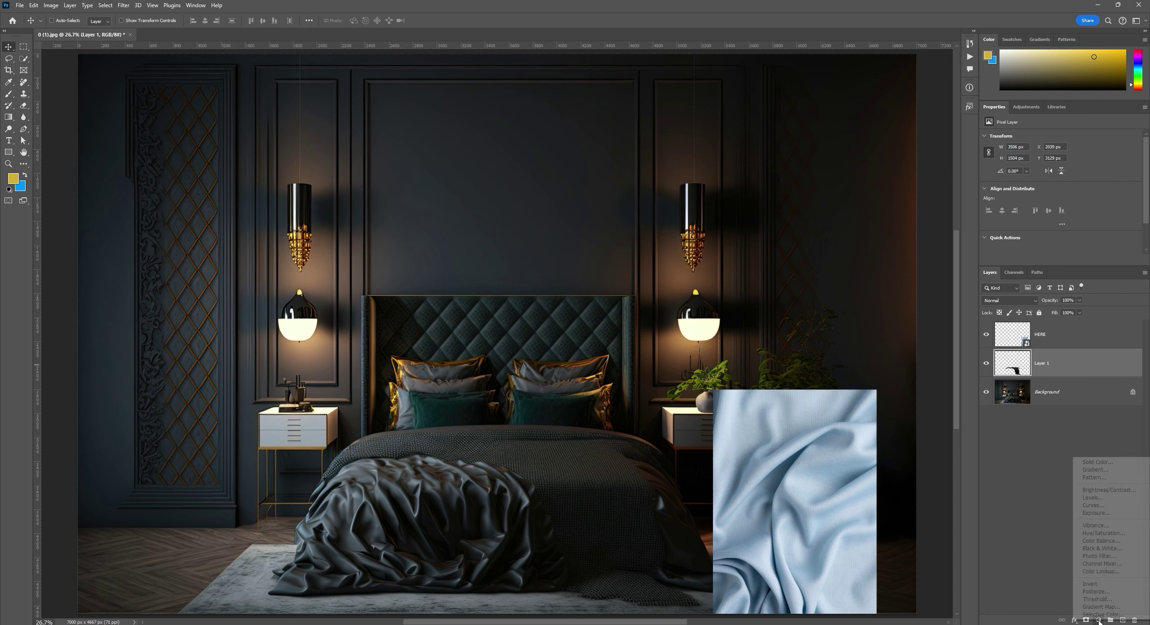
{"action": "left_click", "coordinate": [1099, 466]}
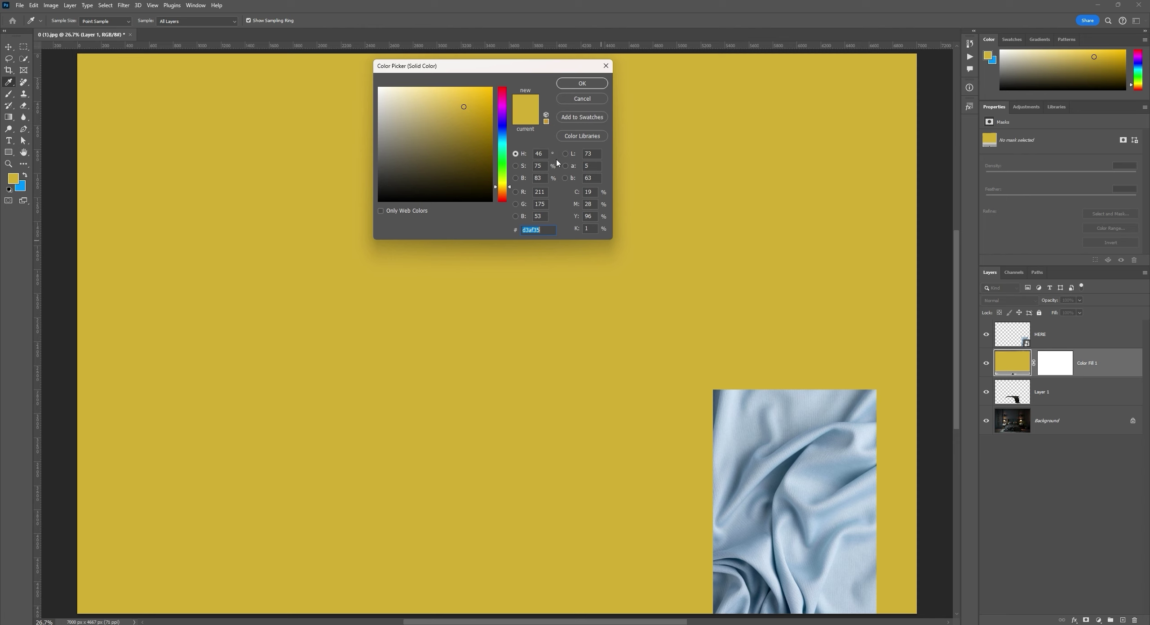
{"action": "left_click", "coordinate": [792, 410]}
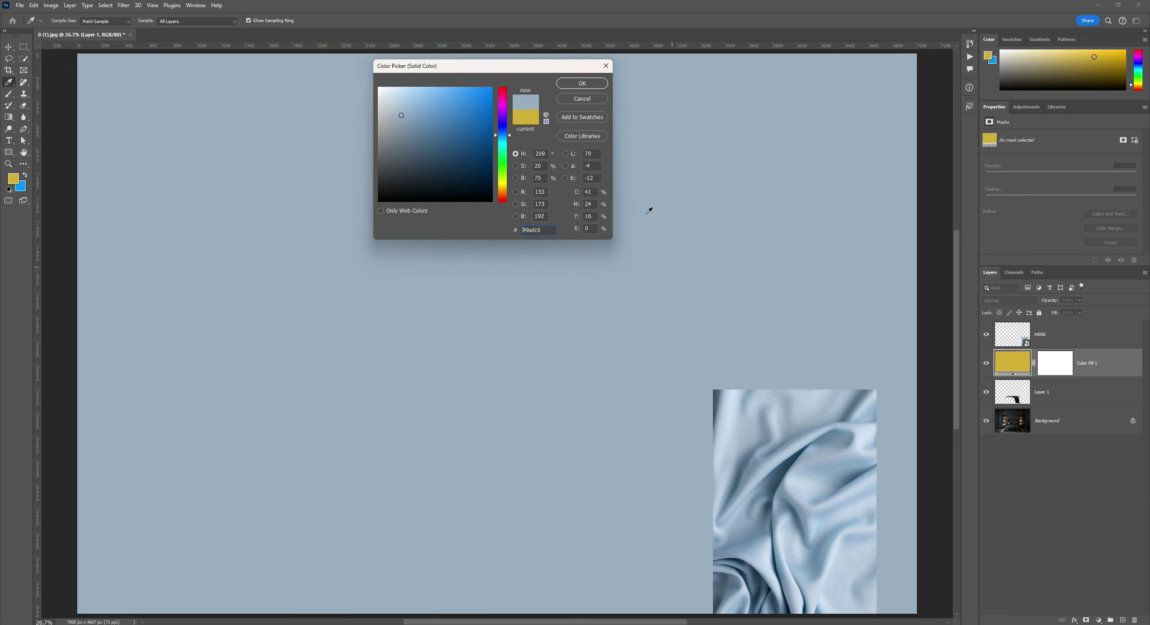
{"action": "left_click", "coordinate": [582, 83]}
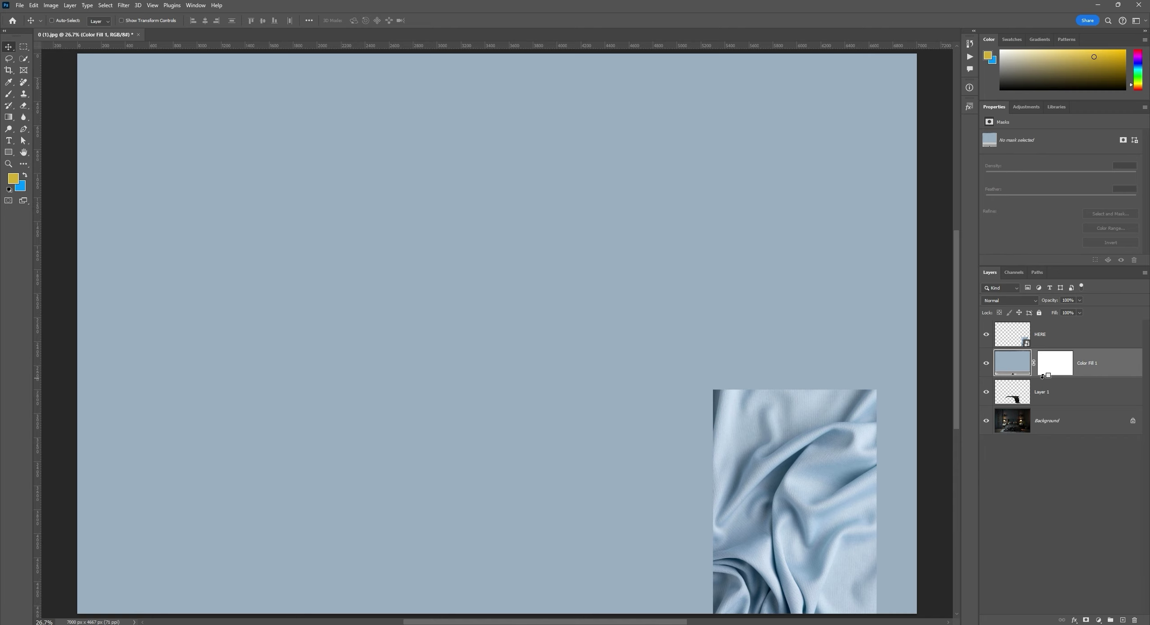
Step: Clip the Color Fill layer to the throw cutout and set its blend mode to Color
{"action": "left_click", "coordinate": [1042, 375], "text": "alt"}
{"action": "left_click", "coordinate": [1014, 303]}
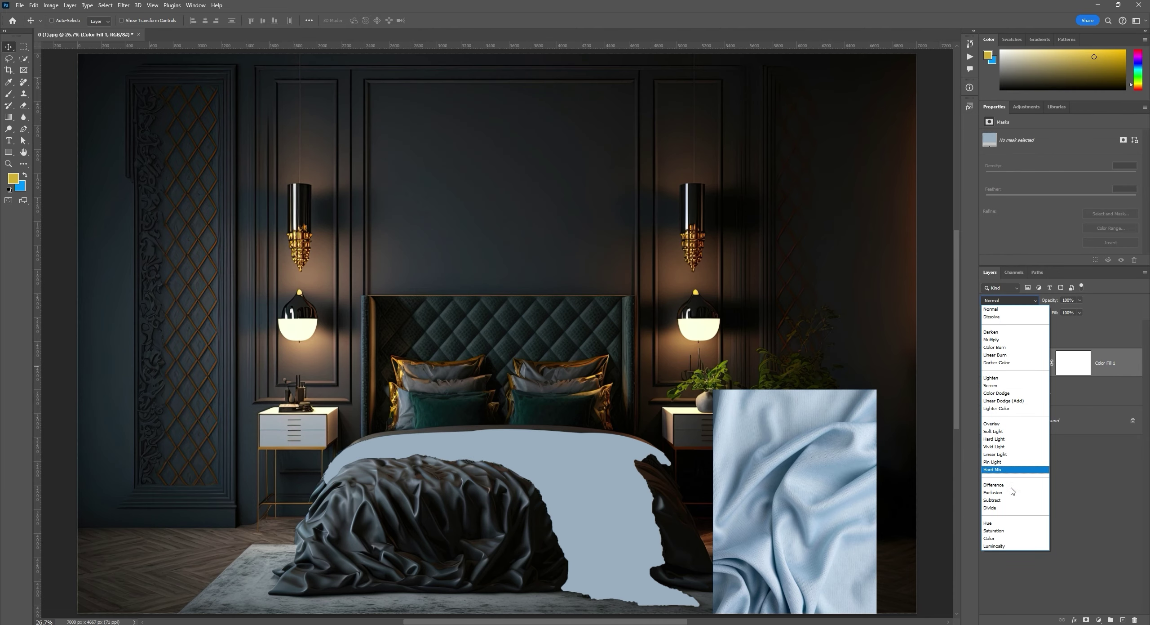
{"action": "left_click", "coordinate": [1009, 539]}
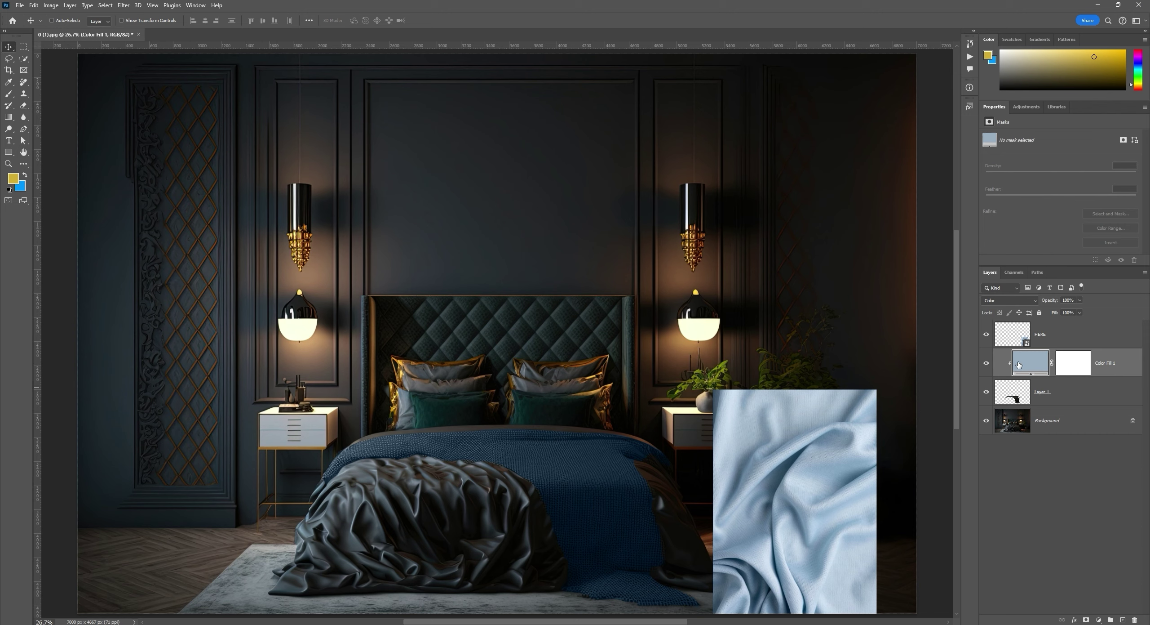
Step: Move the HERE fabric reference over the bed's right side, beside the throw, for a direct color comparison
{"action": "key", "text": "alt+bracketright"}
{"action": "left_click_drag", "start_coordinate": [813, 472], "coordinate": [716, 426]}
{"action": "key", "text": "z"}
{"action": "left_click_drag", "start_coordinate": [580, 492], "coordinate": [629, 469]}
{"action": "key", "text": "v"}
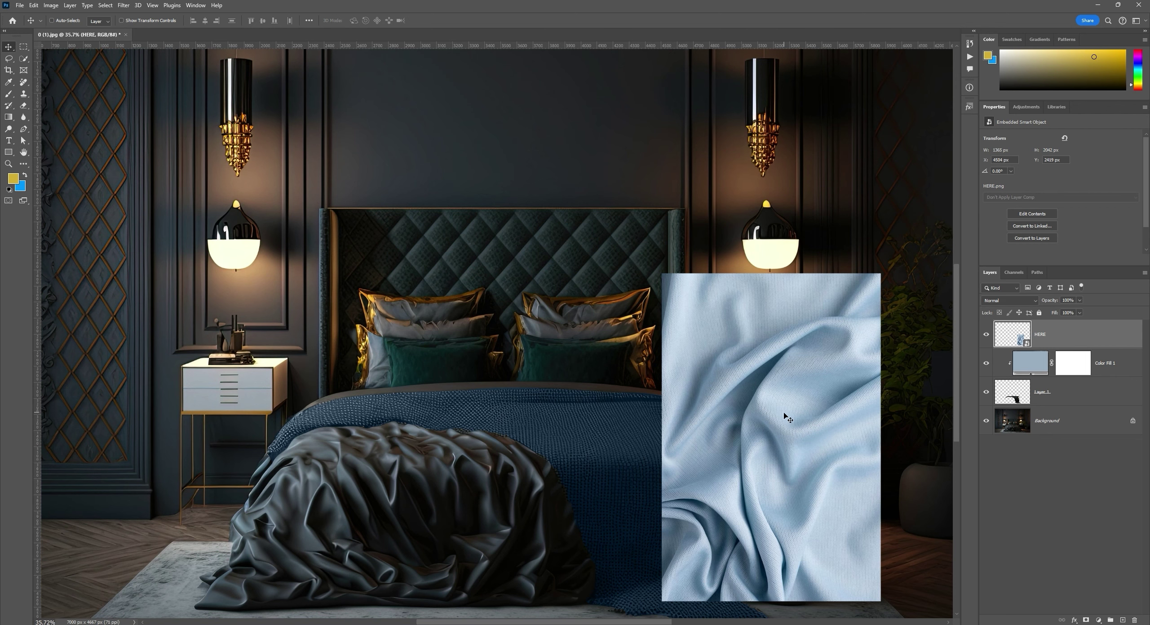
{"action": "left_click_drag", "start_coordinate": [788, 418], "coordinate": [782, 390]}
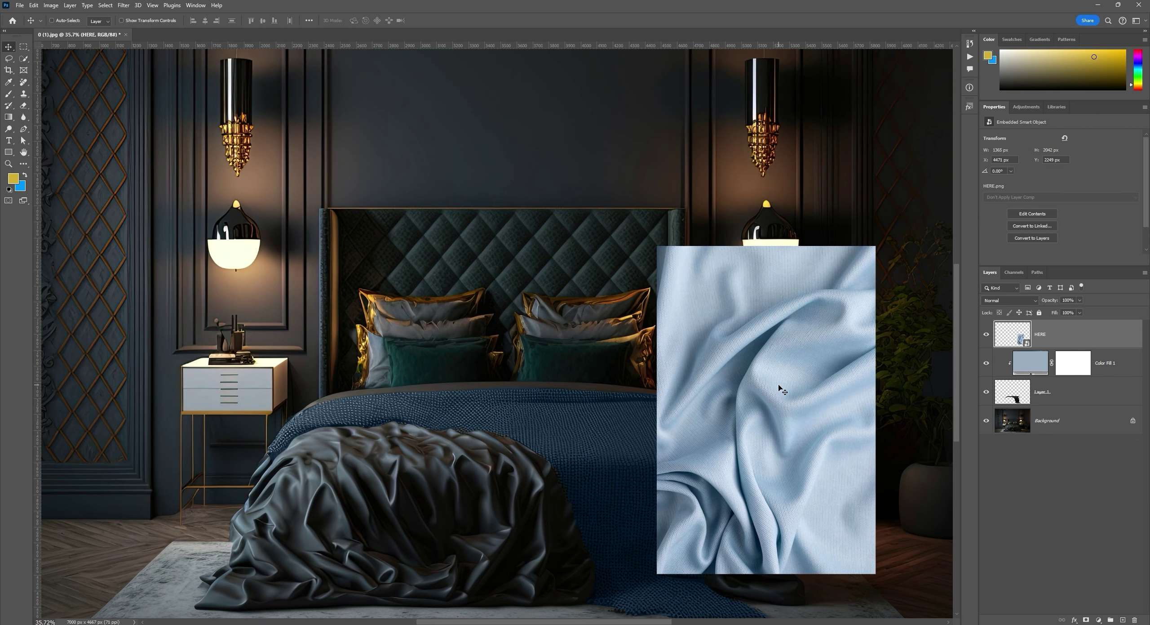
{"action": "key", "text": "ctrl+0"}
Step: Add a Levels adjustment layer between the throw cutout and its clipped Color Fill layer
{"action": "key", "text": "alt+bracketleft"}
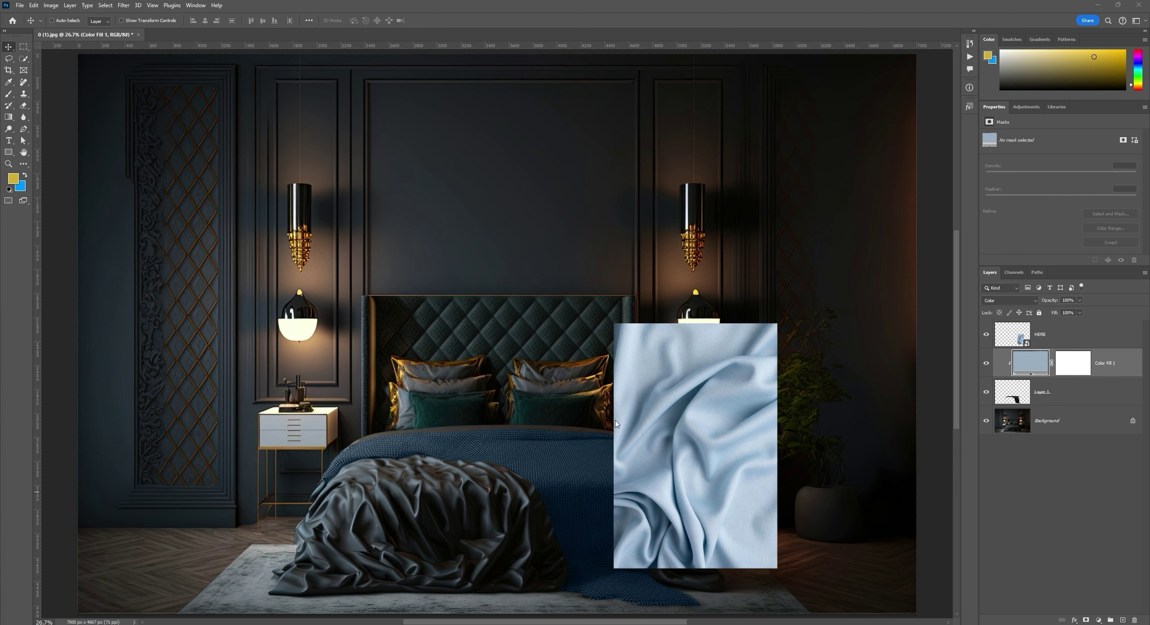
{"action": "left_click", "coordinate": [1087, 392]}
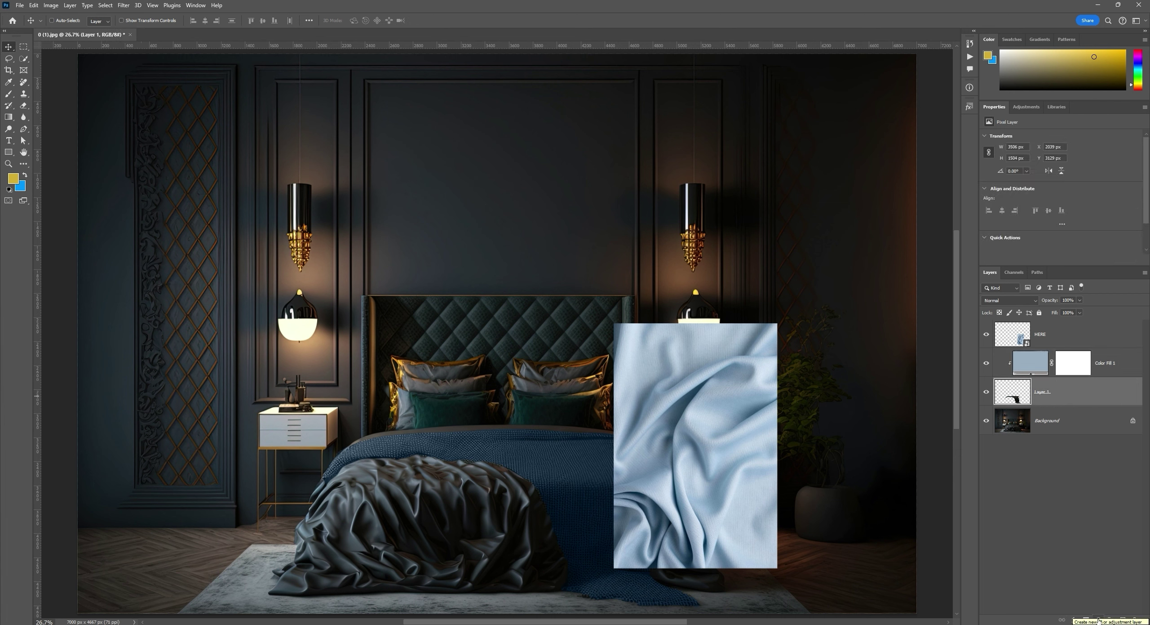
{"action": "left_click", "coordinate": [1099, 620]}
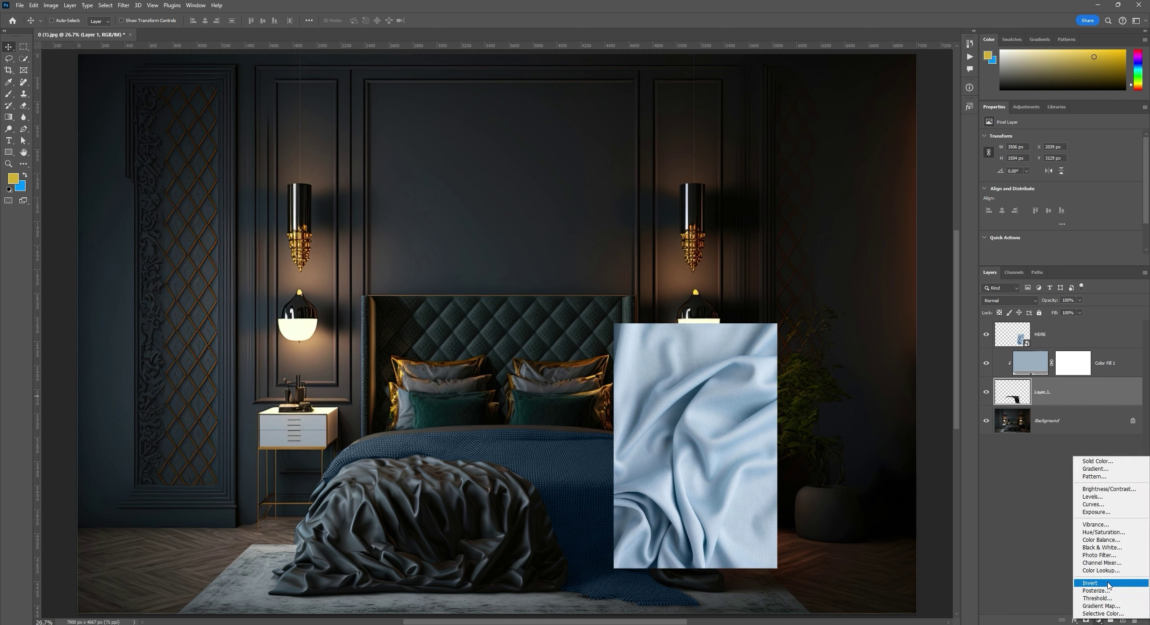
{"action": "left_click", "coordinate": [1104, 497]}
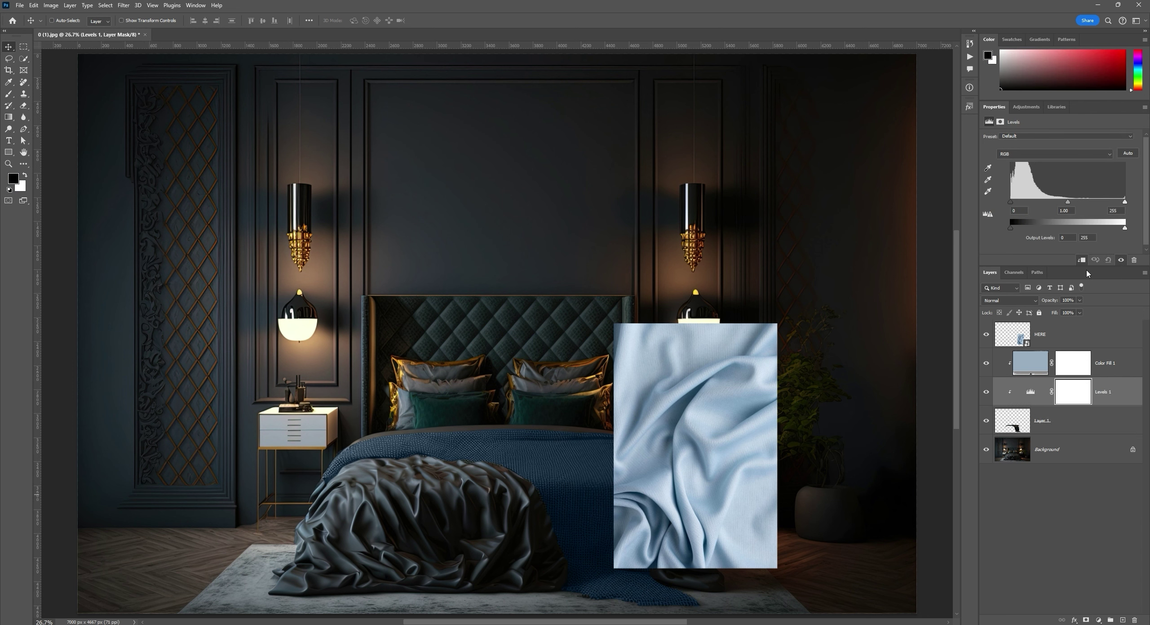
Step: Try brightening the throw with a strongly lowered Levels white input, and restore the white input to 255
{"action": "left_click_drag", "start_coordinate": [1125, 202], "coordinate": [1044, 206]}
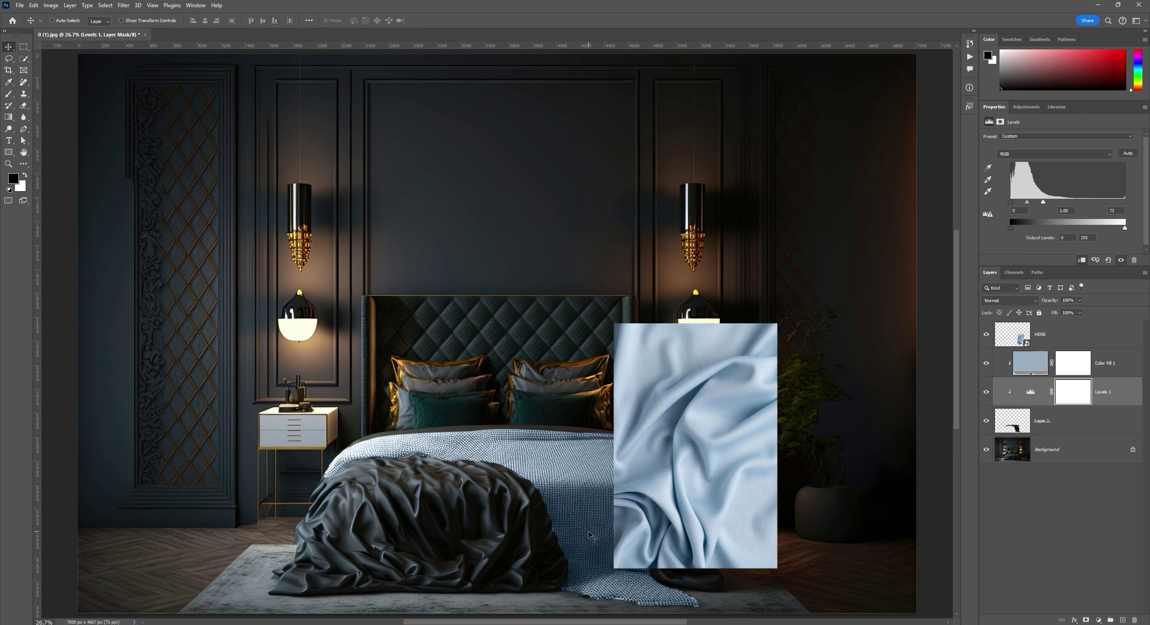
{"action": "left_click_drag", "start_coordinate": [1043, 202], "coordinate": [1043, 200]}
{"action": "left_click_drag", "start_coordinate": [1043, 203], "coordinate": [1134, 205]}
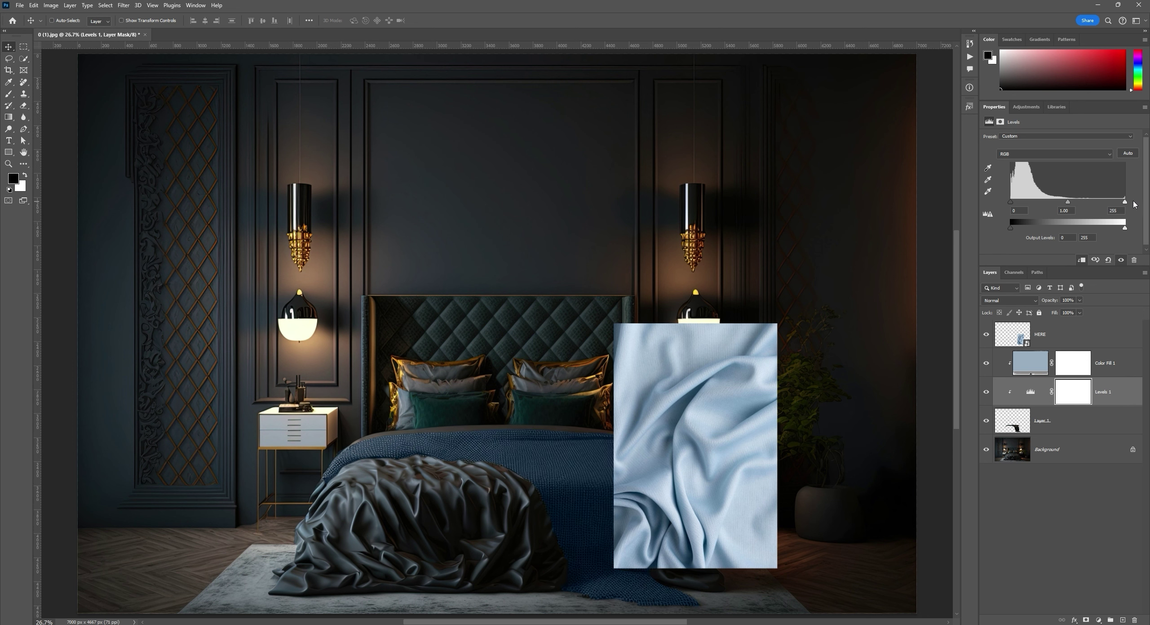
{"action": "mouse_move", "coordinate": [1010, 205]}
{"action": "left_mouse_down"}
{"action": "mouse_move", "coordinate": [1043, 204]}
{"action": "mouse_move", "coordinate": [1000, 208]}
{"action": "left_mouse_up"}
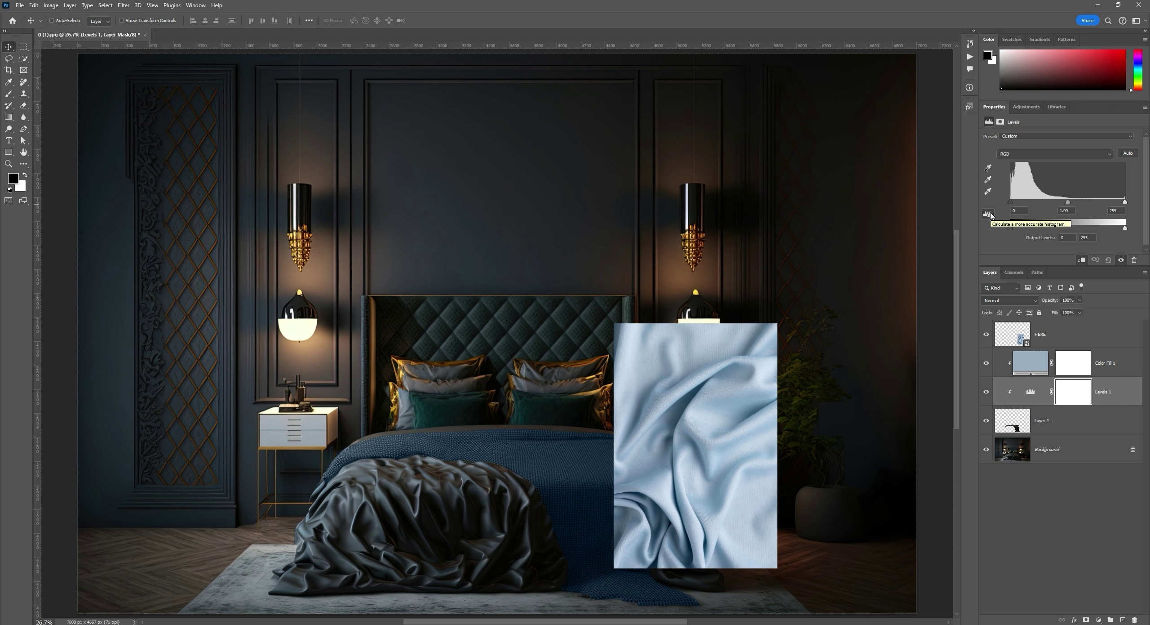
Step: Set the white input level of the throw's Levels adjustment to 104
{"action": "left_click_drag", "start_coordinate": [1125, 206], "coordinate": [1062, 204]}
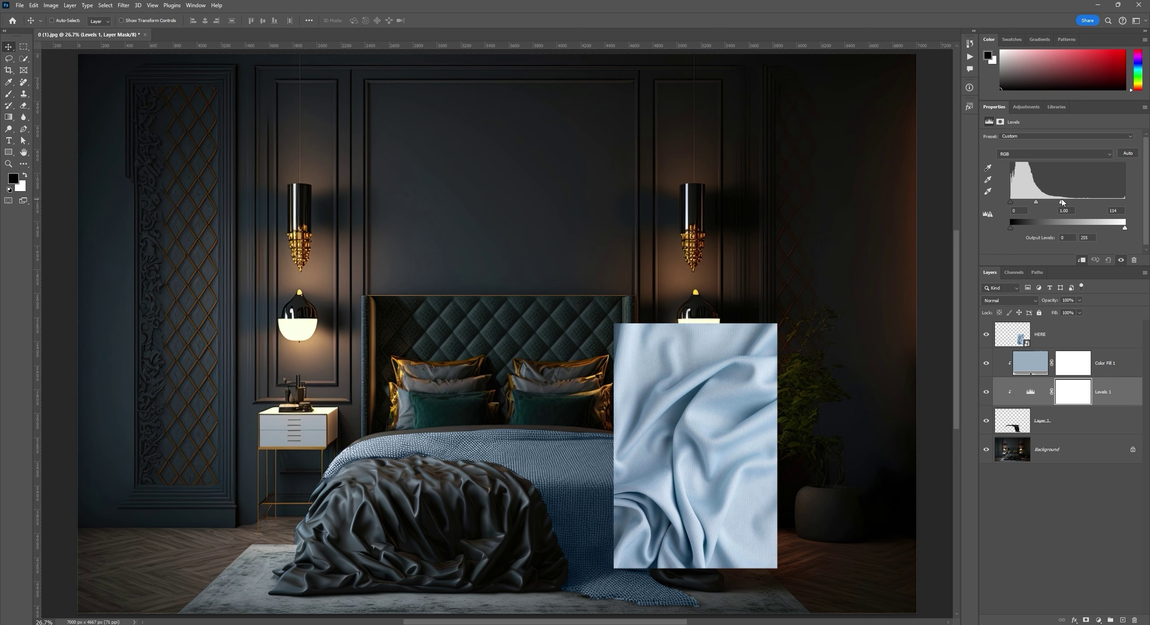
{"action": "left_click_drag", "start_coordinate": [1062, 202], "coordinate": [1058, 202]}
Step: Add a clipped Brightness/Contrast adjustment above Levels with brightness 48 and contrast -14
{"action": "left_click", "coordinate": [1031, 391]}
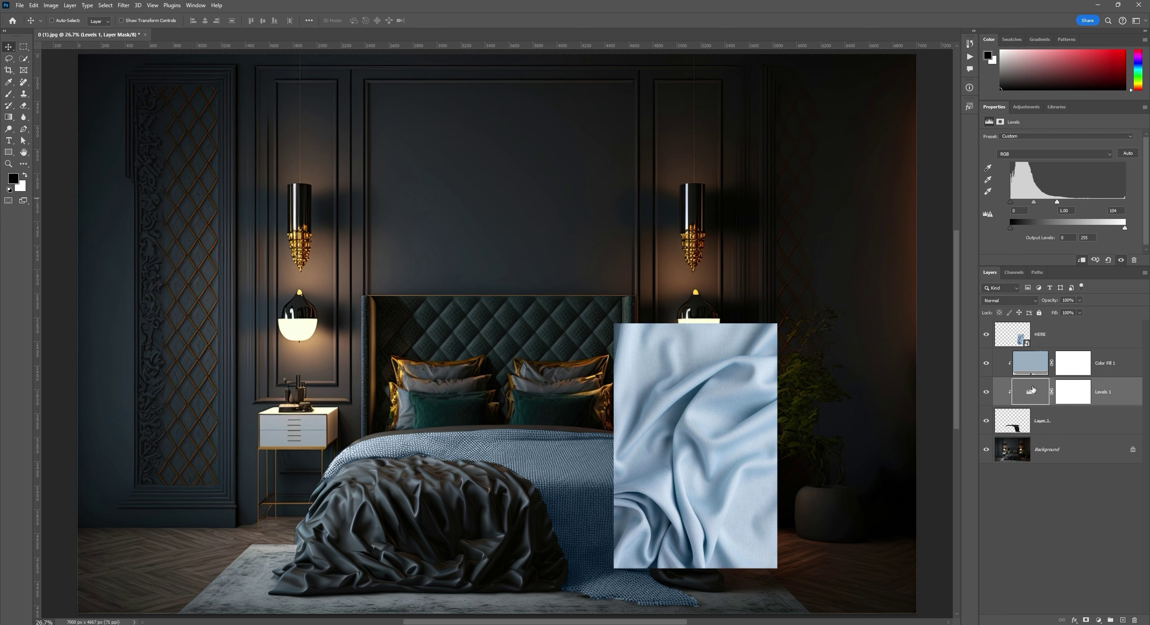
{"action": "left_click", "coordinate": [1099, 620]}
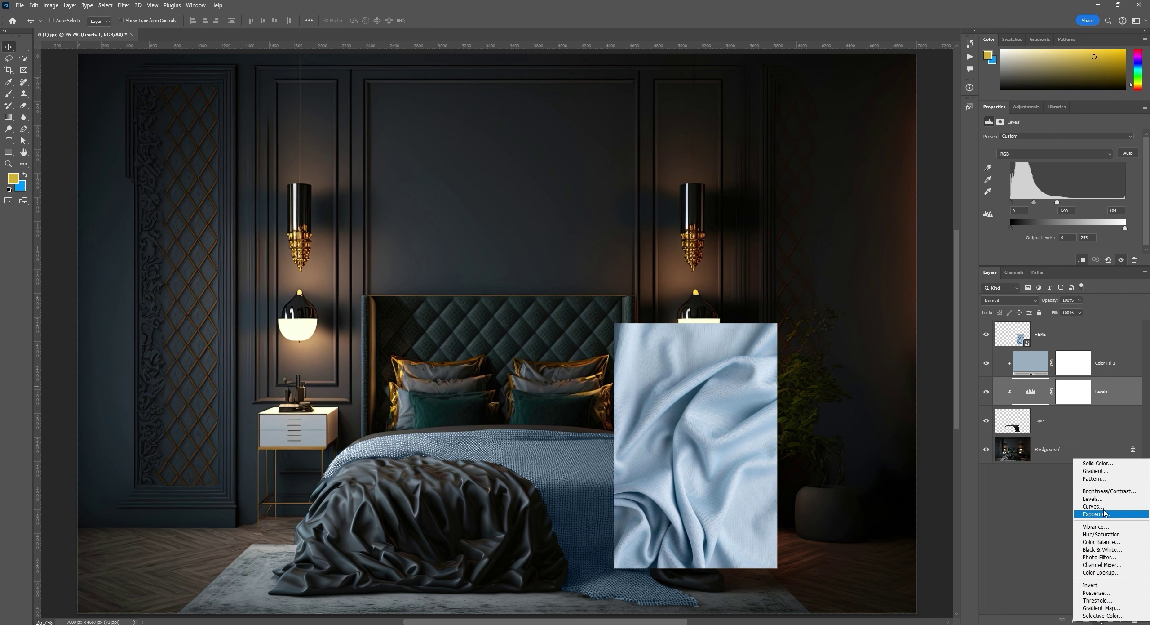
{"action": "left_click", "coordinate": [1105, 491]}
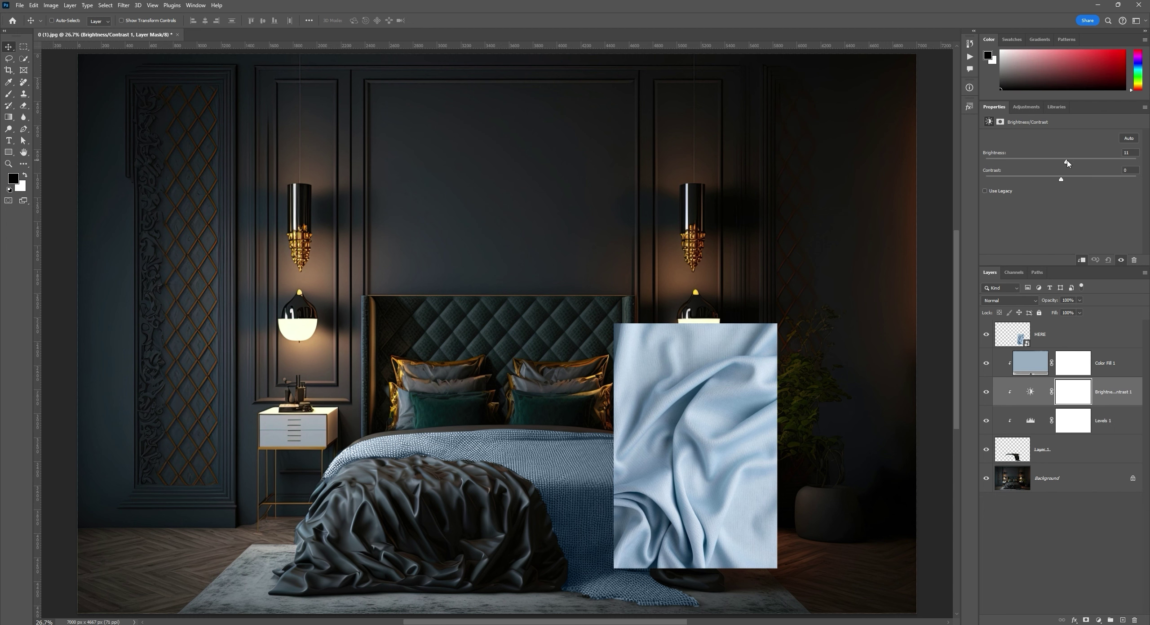
{"action": "left_click_drag", "start_coordinate": [1061, 161], "coordinate": [1042, 185]}
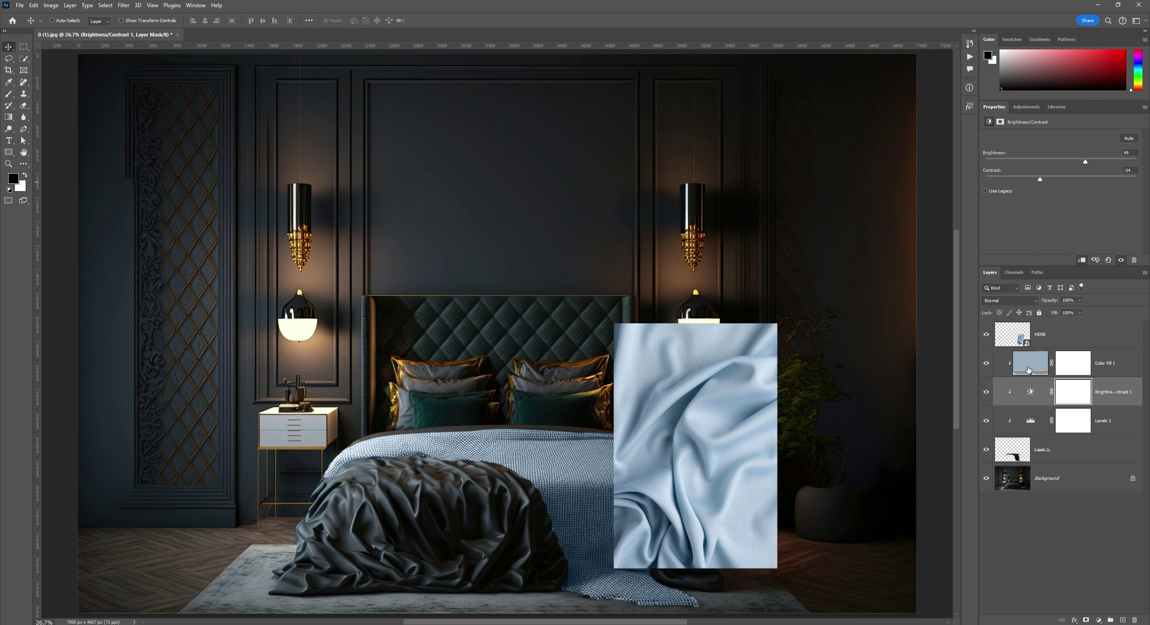
Step: Move the HERE fabric reference lower and closer to the throw's knitted surface
{"action": "left_click", "coordinate": [1040, 338]}
{"action": "key", "text": "z"}
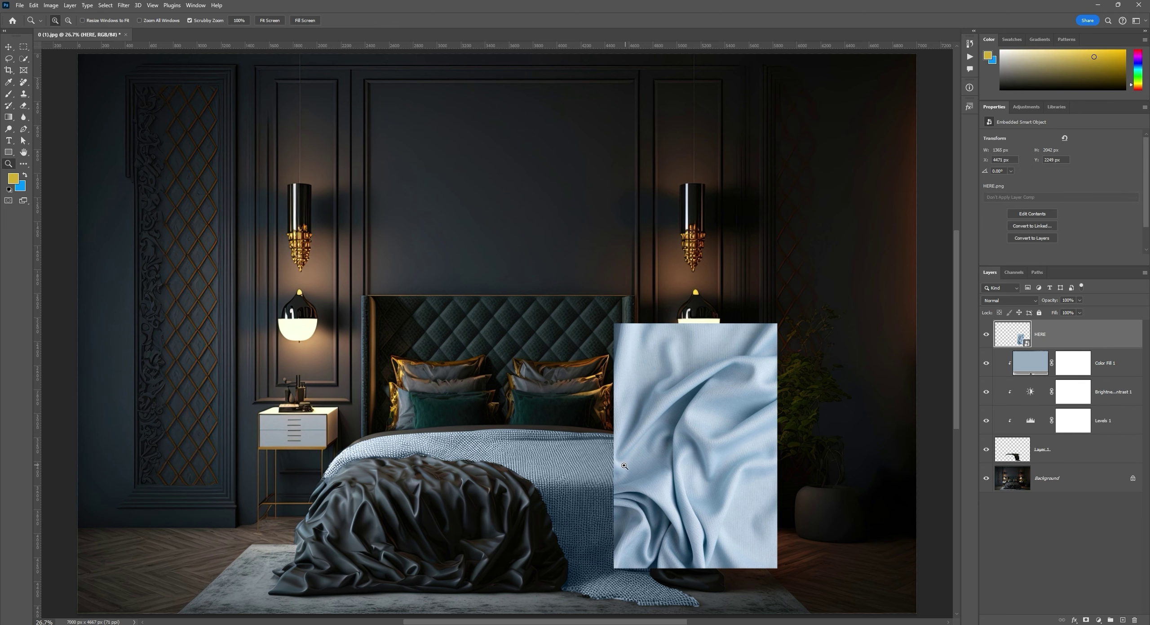
{"action": "left_click_drag", "start_coordinate": [624, 465], "coordinate": [674, 465]}
{"action": "key", "text": "v"}
{"action": "left_click_drag", "start_coordinate": [686, 402], "coordinate": [633, 470]}
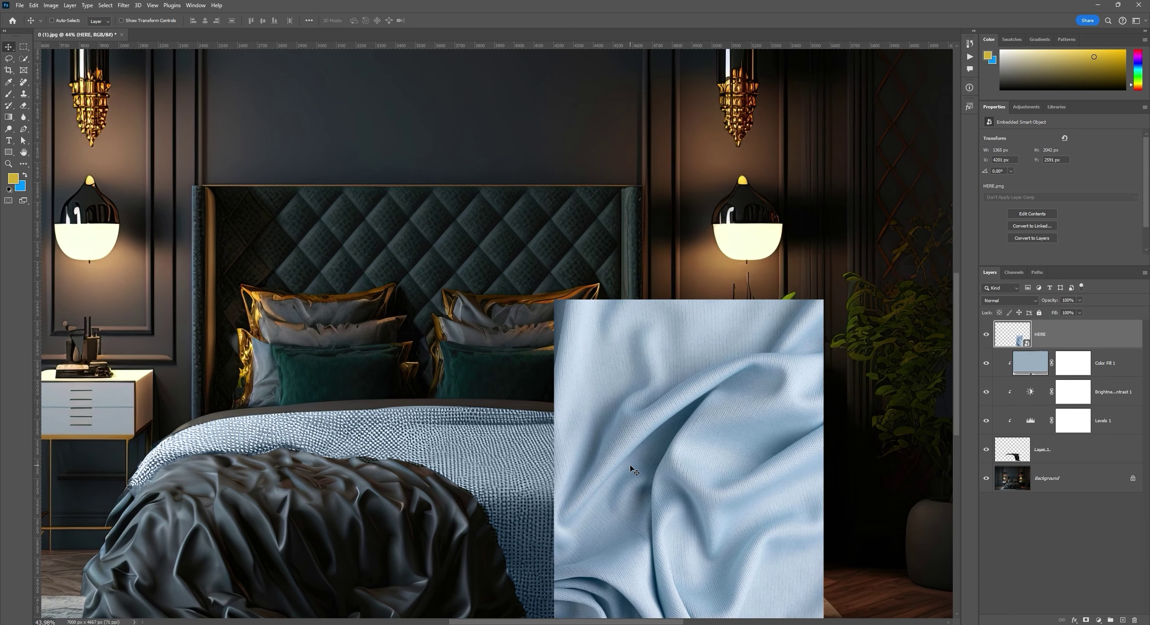
Step: Examine the throw's knit up close, sample a dark gap between stitches, and inspect that color in the foreground Color Picker
{"action": "key", "text": "z"}
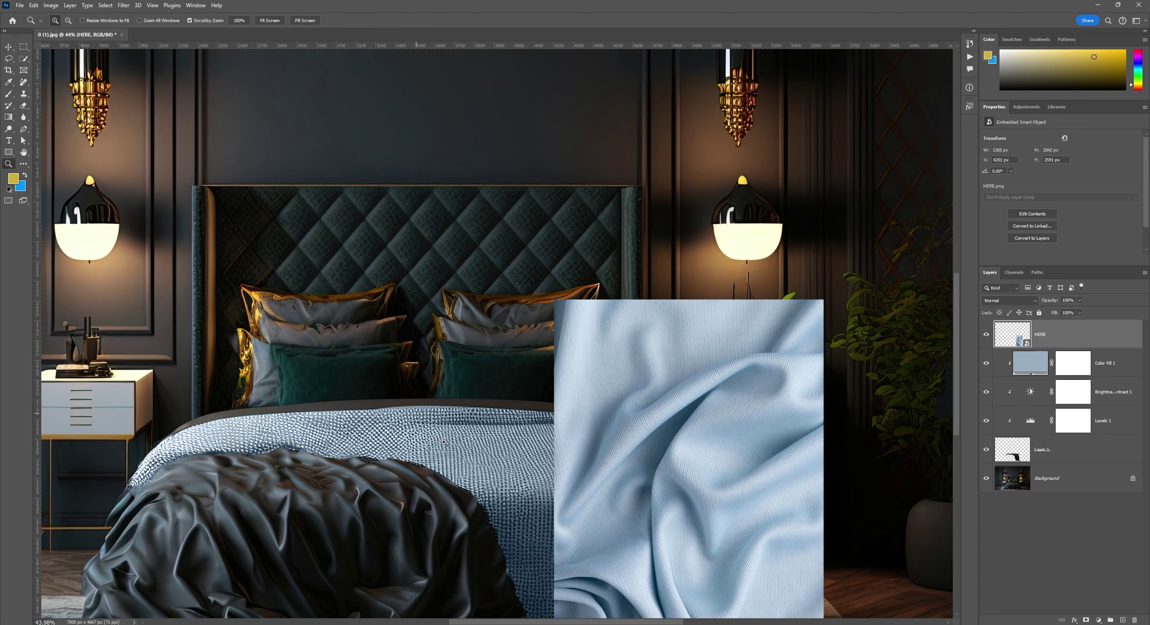
{"action": "left_click_drag", "start_coordinate": [471, 460], "coordinate": [535, 445]}
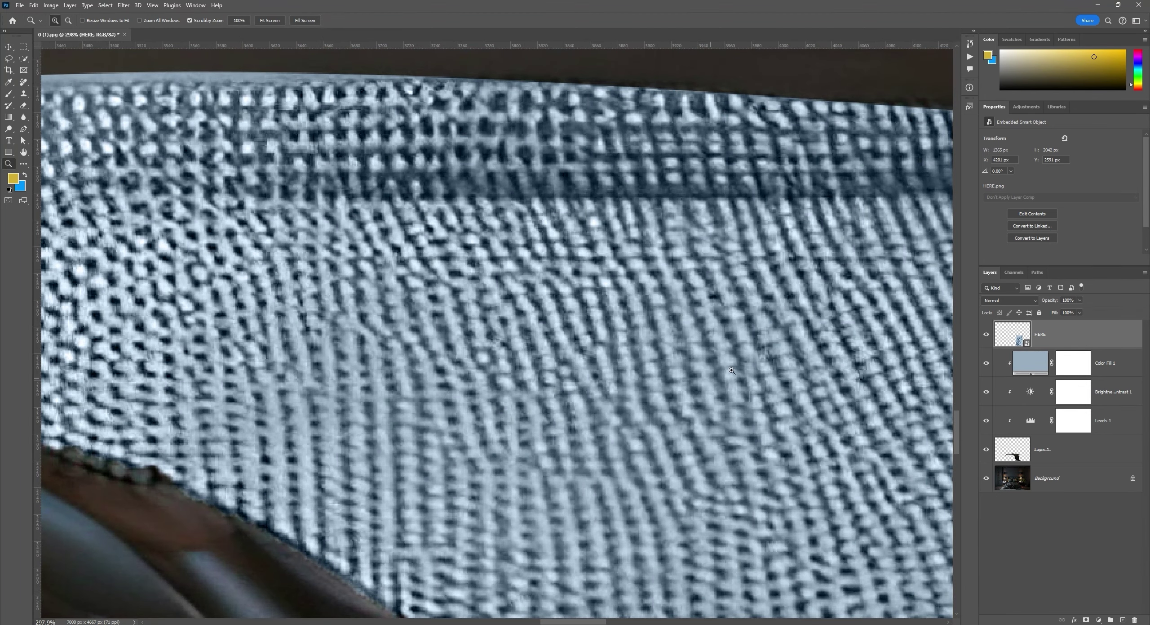
{"action": "left_click_drag", "start_coordinate": [733, 371], "coordinate": [727, 395]}
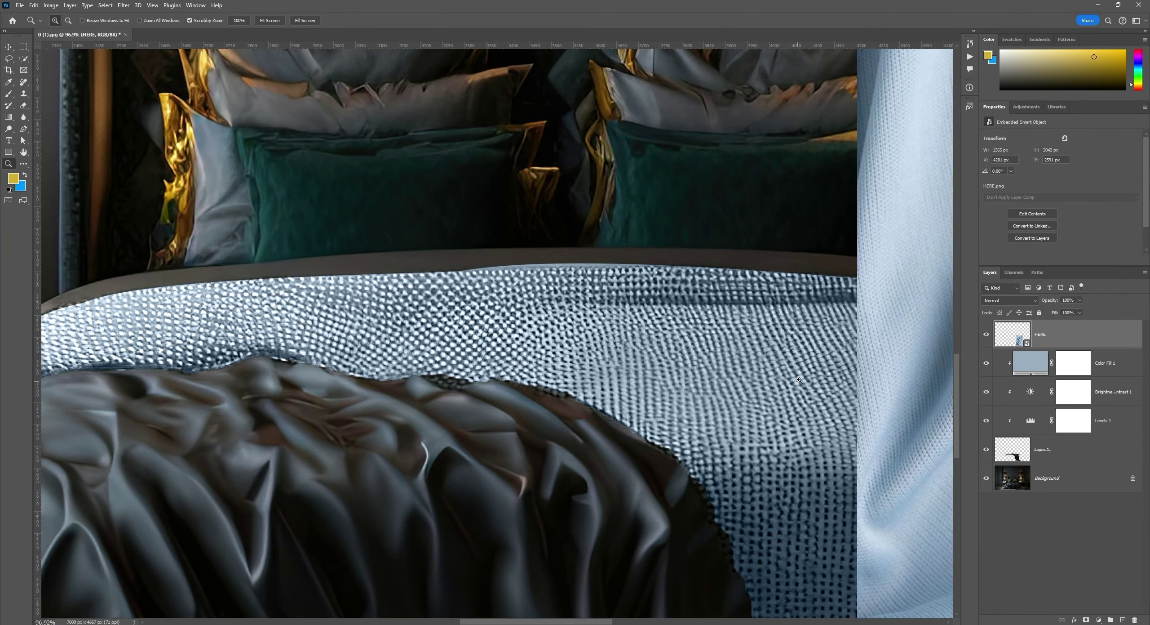
{"action": "left_click_drag", "start_coordinate": [810, 380], "coordinate": [865, 256]}
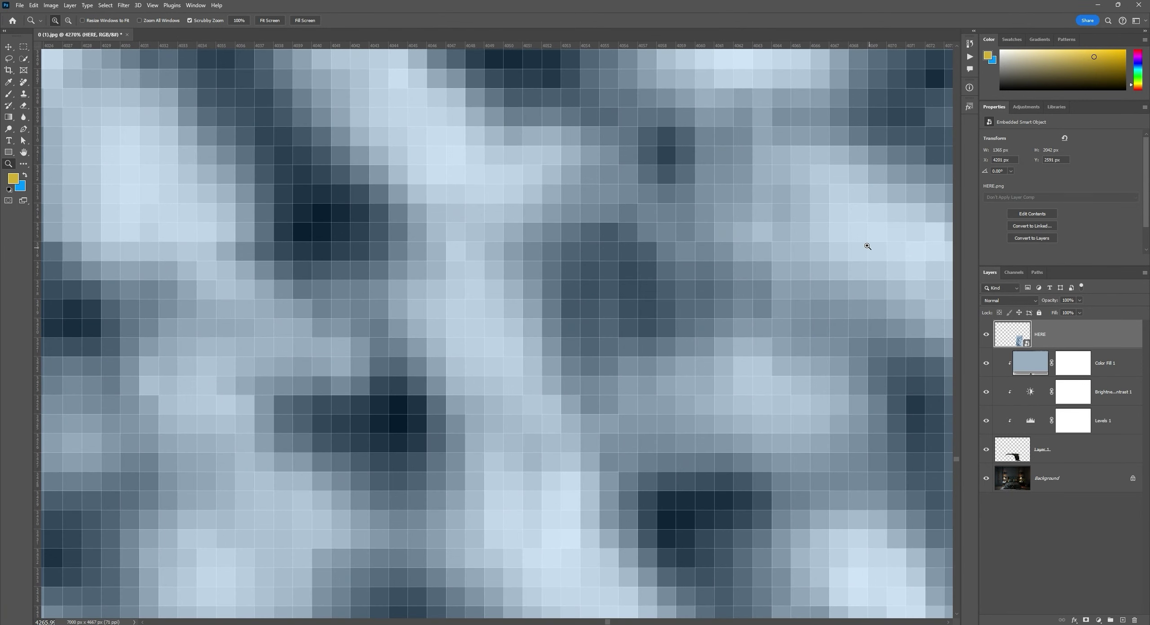
{"action": "left_click_drag", "start_coordinate": [785, 254], "coordinate": [585, 394]}
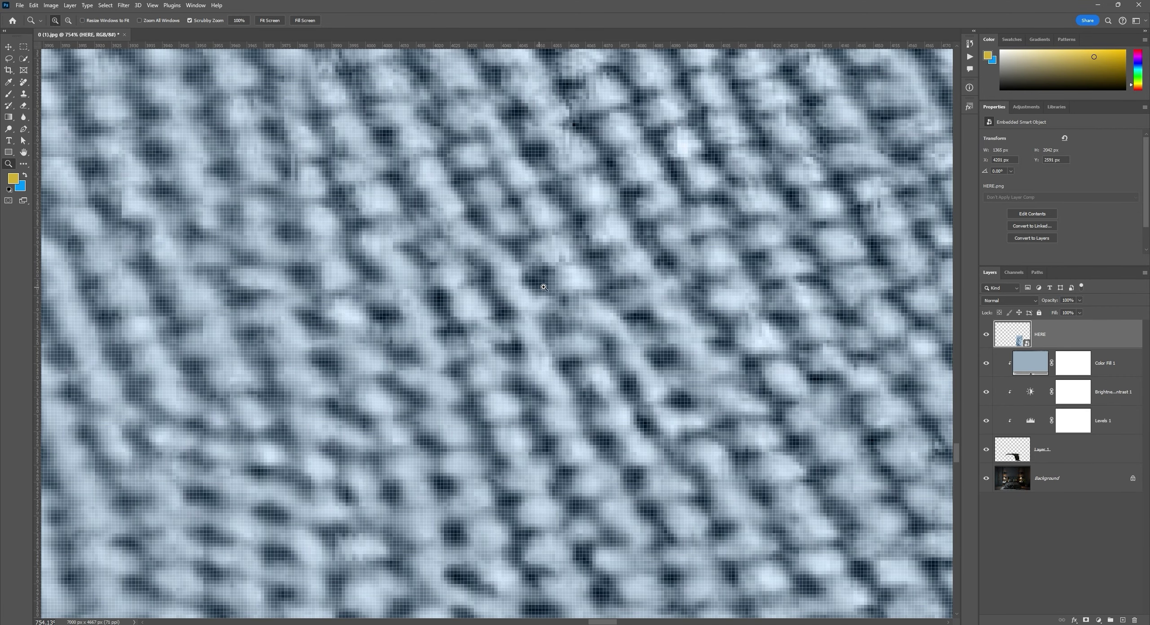
{"action": "key", "text": "i"}
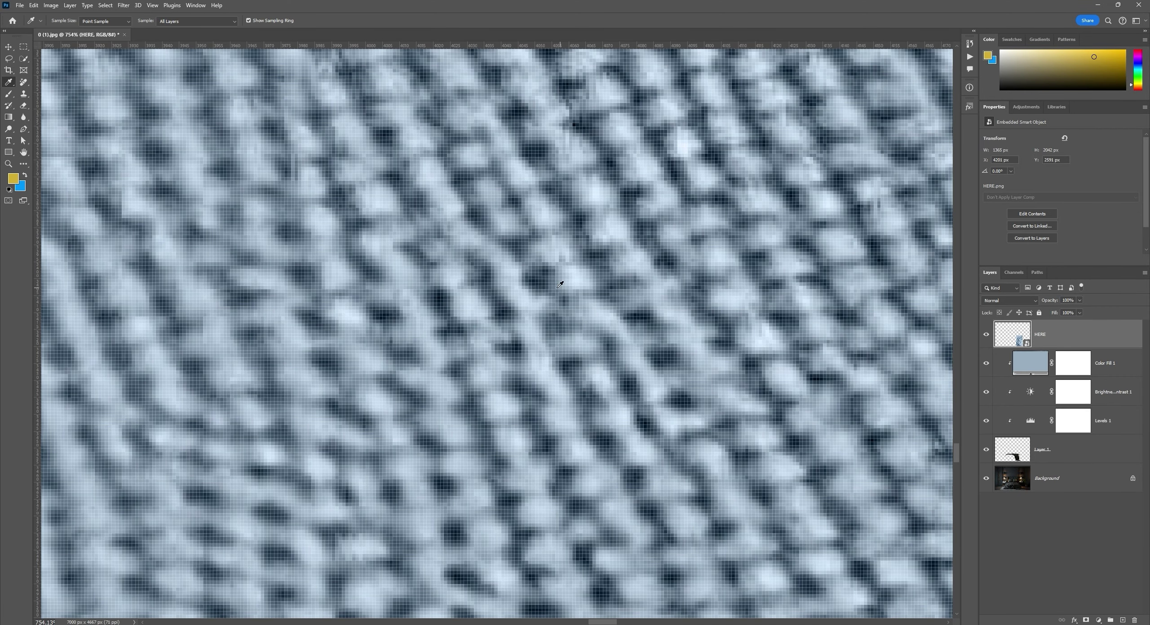
{"action": "left_click", "coordinate": [542, 277]}
{"action": "left_click", "coordinate": [14, 179]}
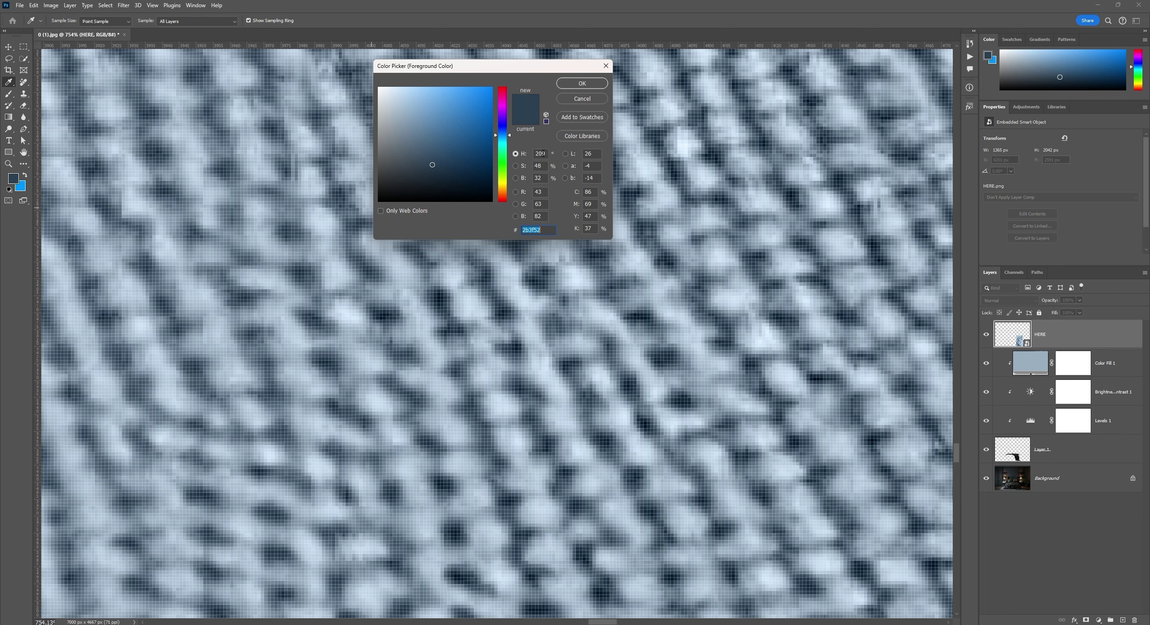
{"action": "left_click", "coordinate": [582, 98]}
Step: Move the fabric reference farther over the throw and sample its dark fold as the foreground color
{"action": "key", "text": "v"}
{"action": "scroll", "coordinate": [494, 333], "scroll_direction": "down", "scroll_amount": 10}
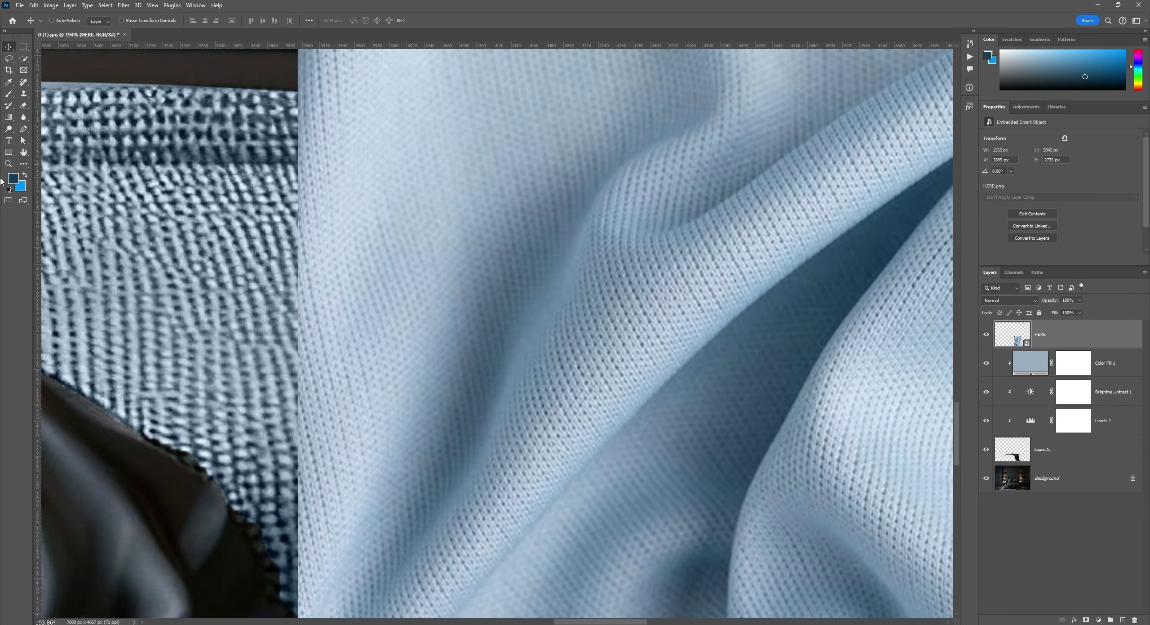
Step: Compare the fabric reference's dark fold with the throw's darker stitch gaps by sampling both alternately in the foreground Color Picker
{"action": "left_click", "coordinate": [14, 182]}
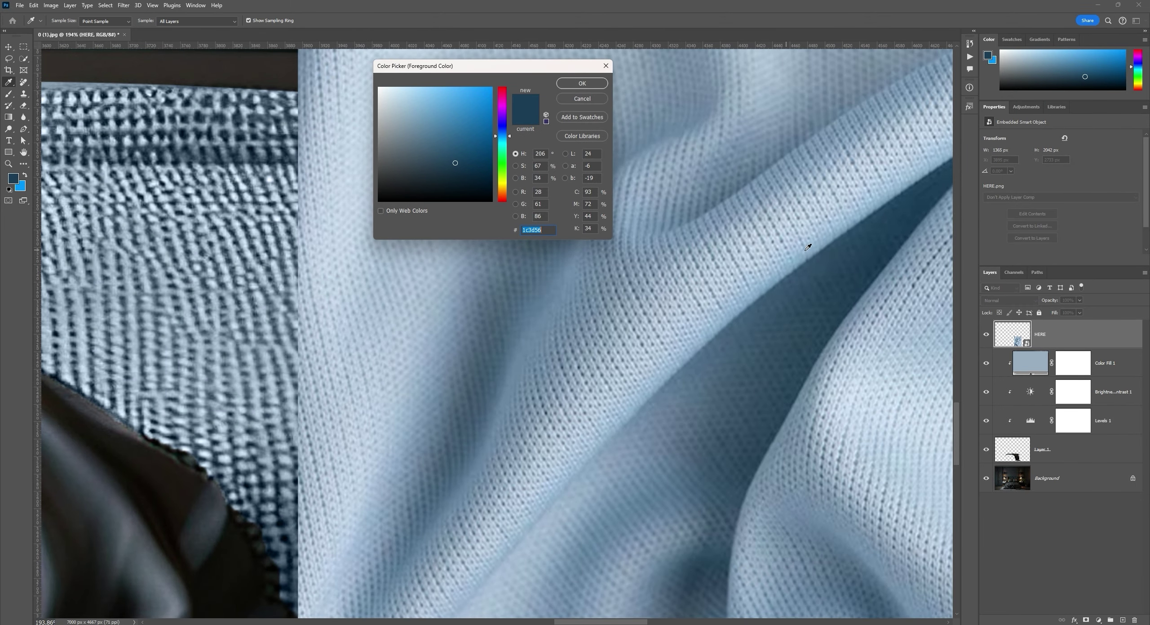
{"action": "left_click", "coordinate": [913, 206]}
{"action": "left_click", "coordinate": [921, 197]}
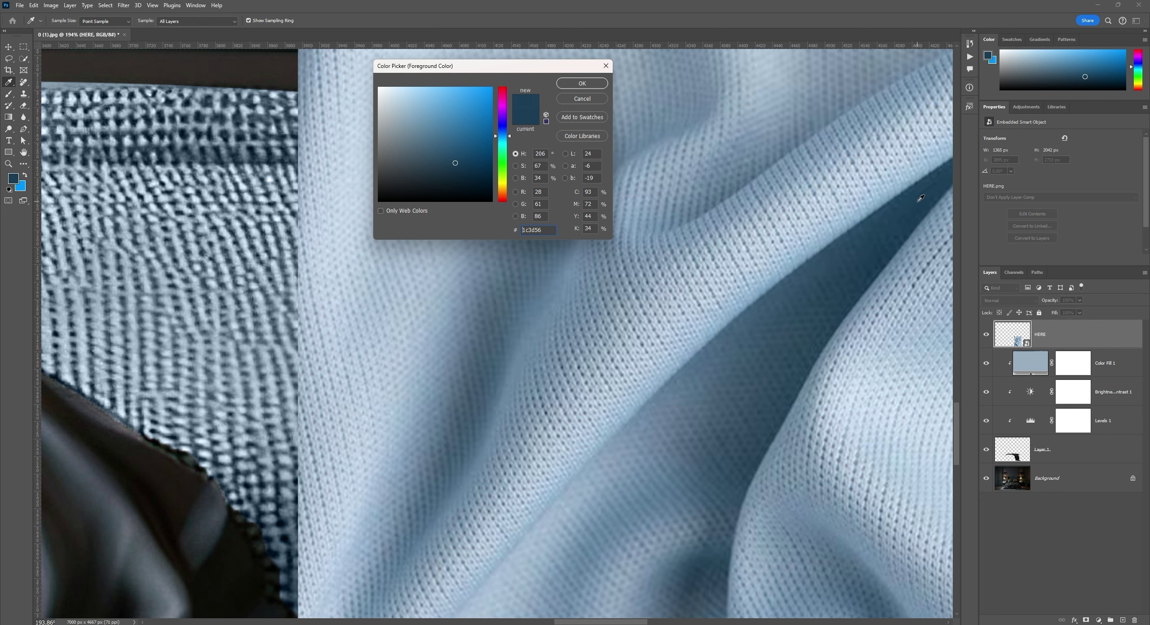
{"action": "left_click", "coordinate": [264, 222]}
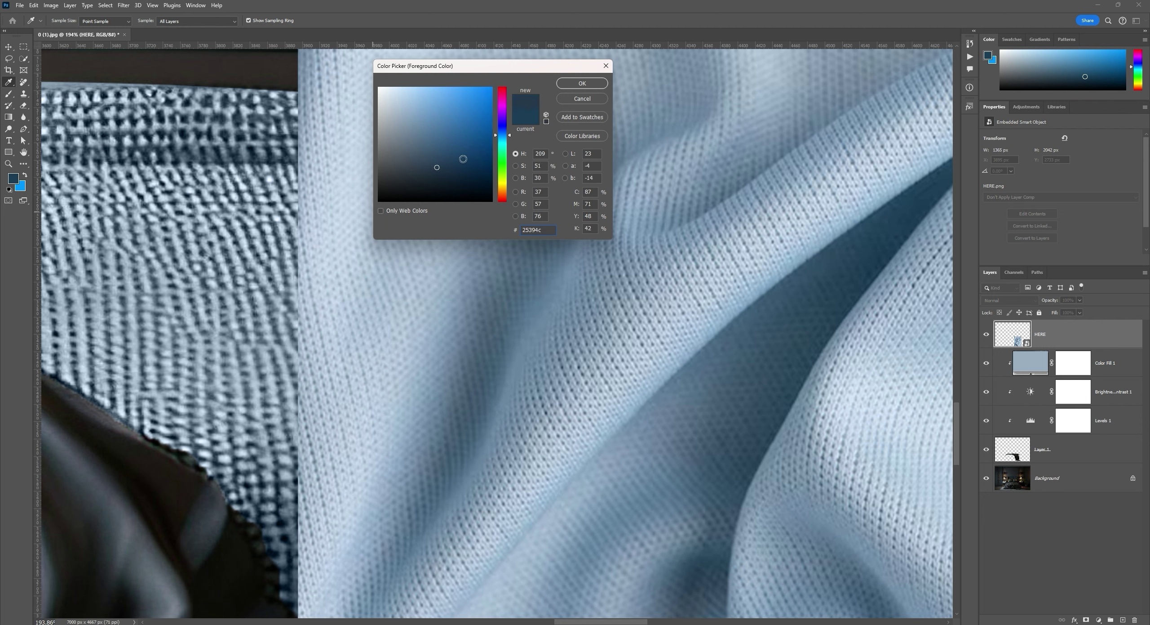
{"action": "left_click", "coordinate": [894, 222]}
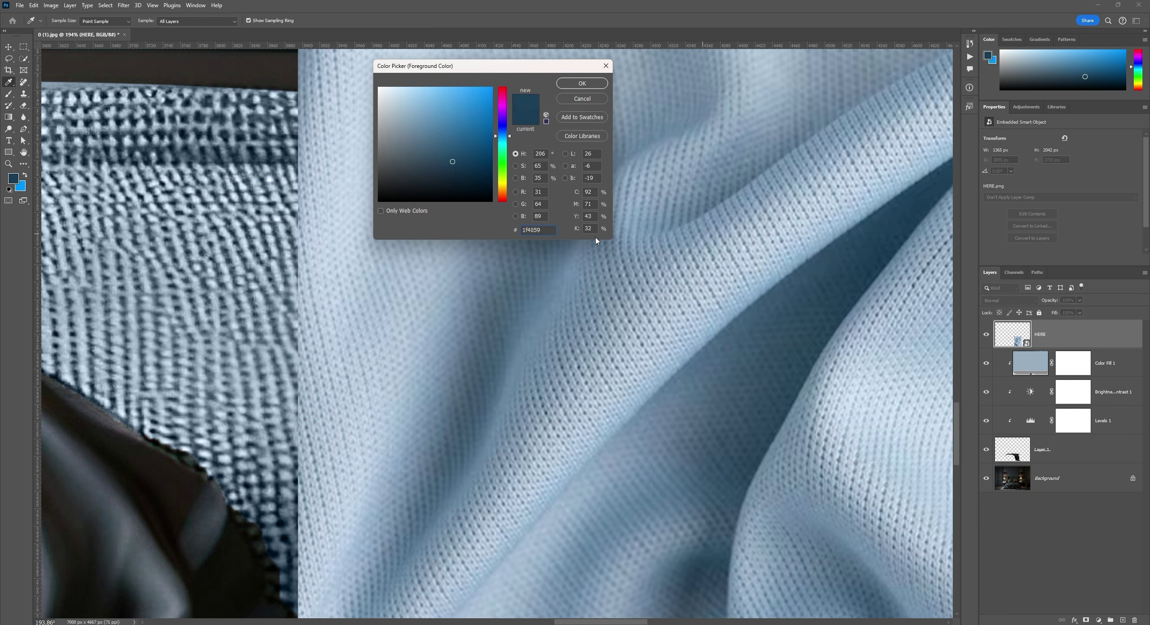
{"action": "left_click", "coordinate": [244, 250]}
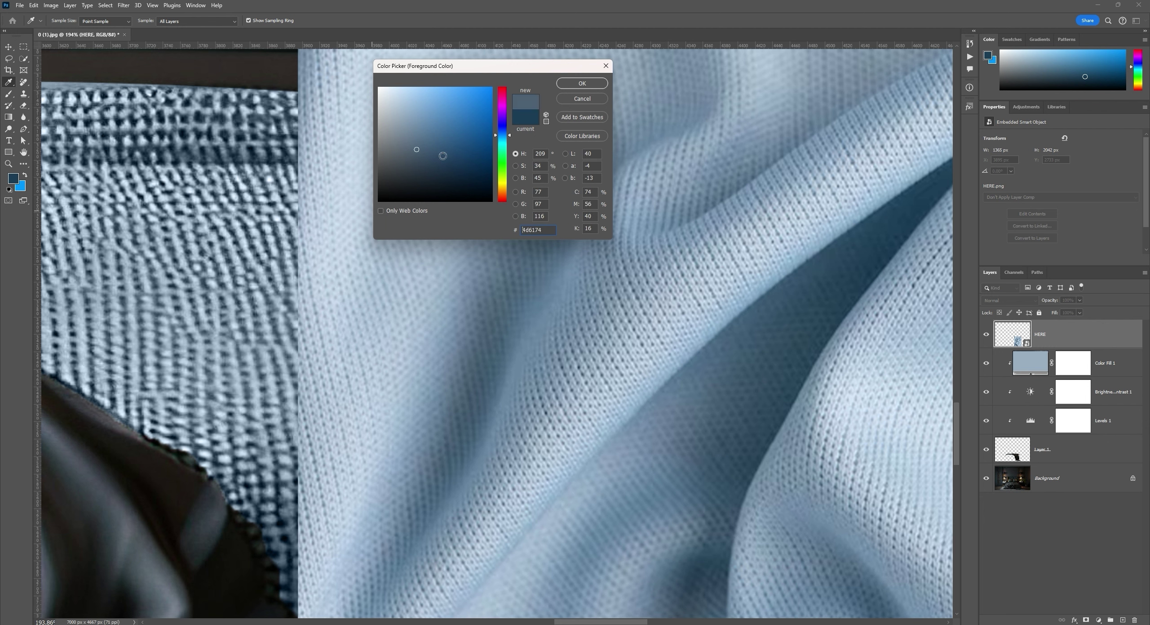
{"action": "left_click", "coordinate": [894, 222]}
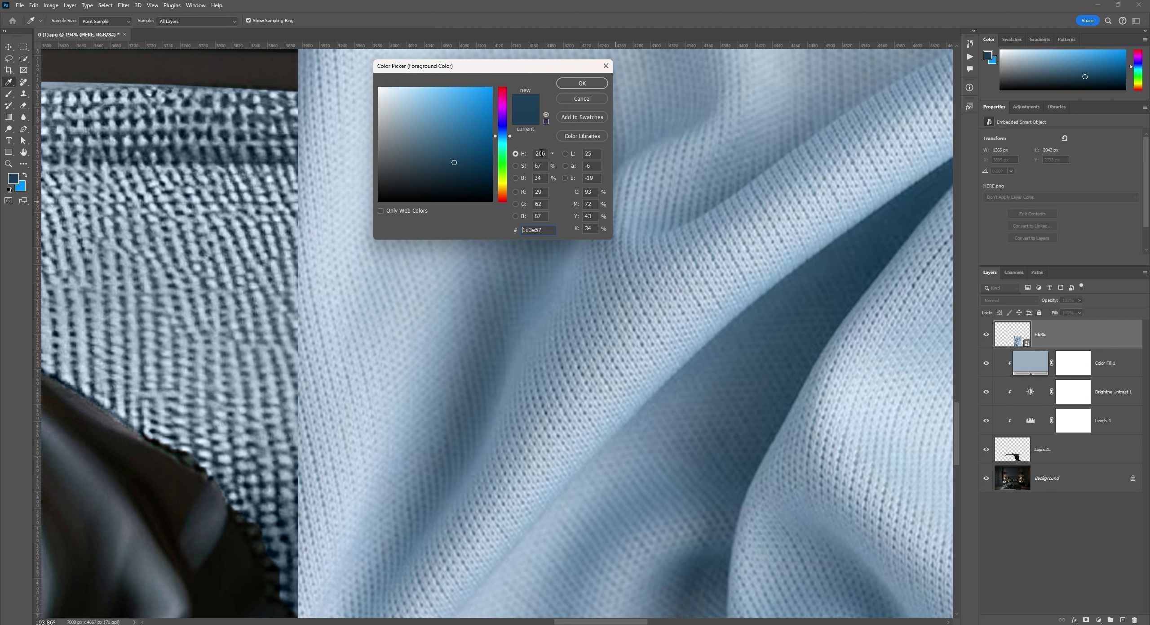
{"action": "left_click", "coordinate": [252, 237]}
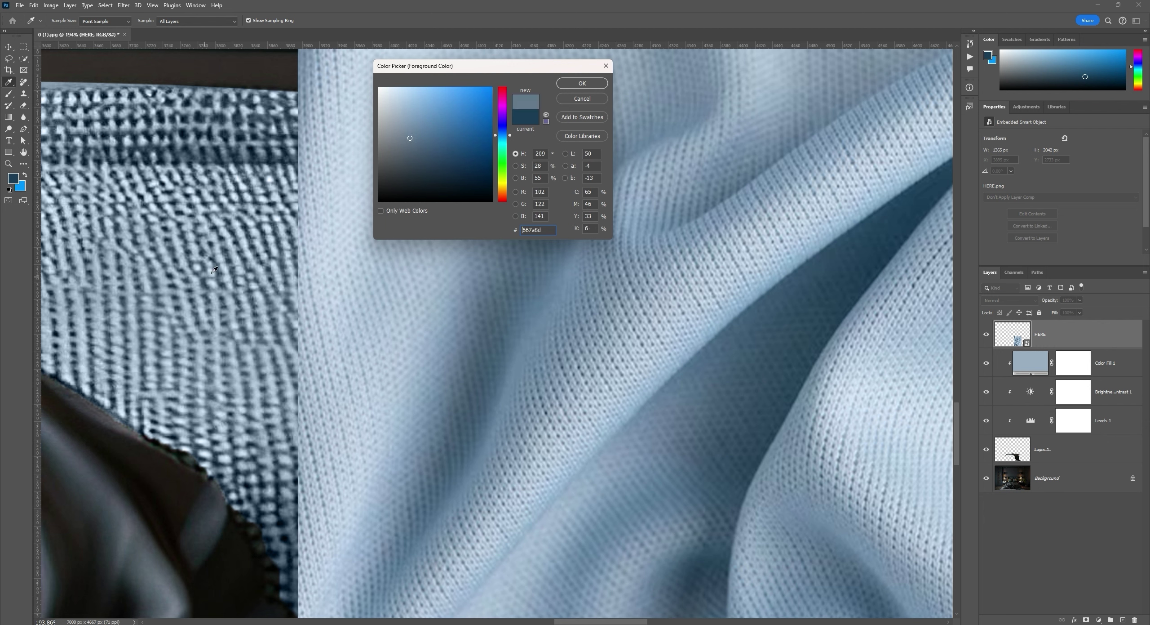
{"action": "left_click", "coordinate": [863, 249]}
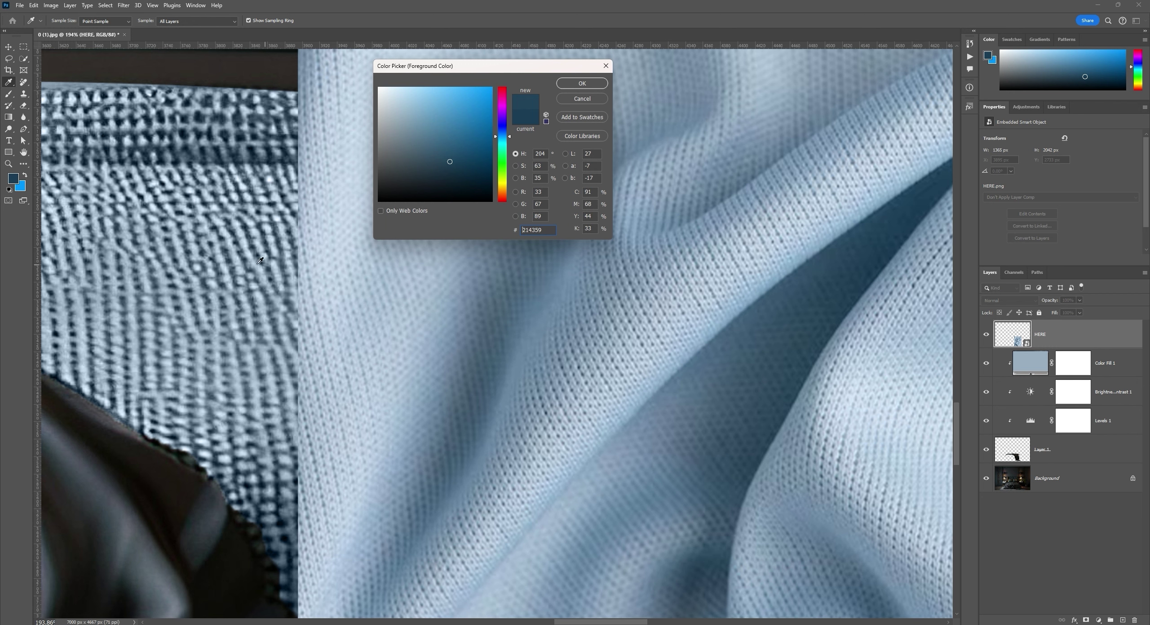
Step: Sample one more shadow on the throw, several points along the reference's deep fold, and the throw's knit for comparison
{"action": "left_click", "coordinate": [229, 249]}
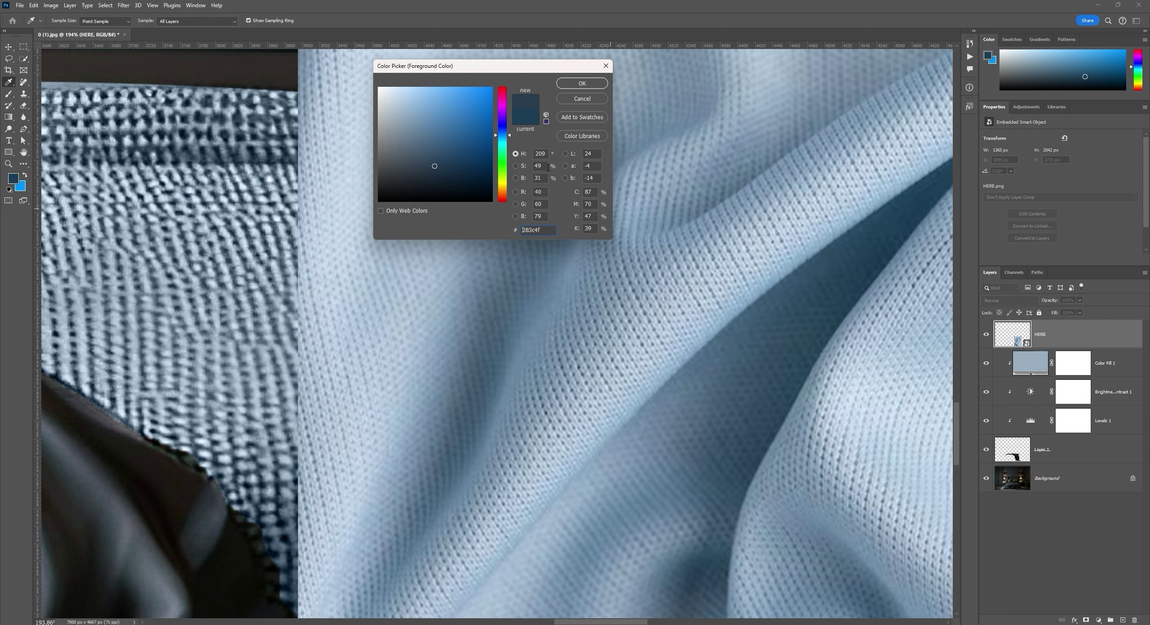
{"action": "left_click", "coordinate": [864, 253]}
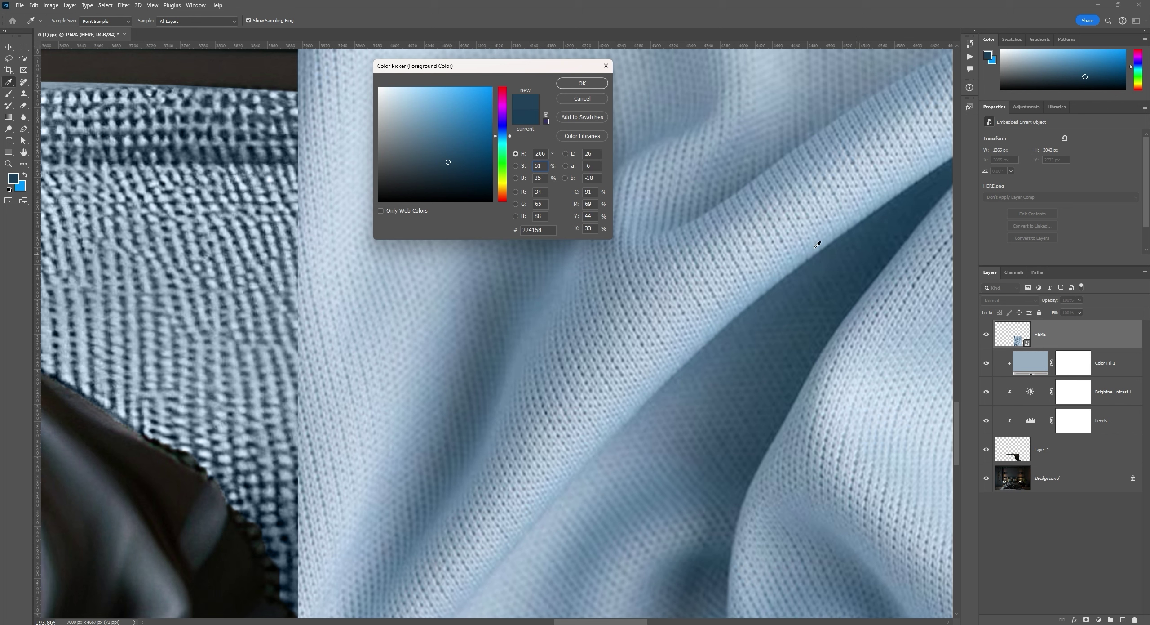
{"action": "left_click", "coordinate": [905, 220]}
{"action": "left_click", "coordinate": [895, 220]}
{"action": "left_click_drag", "start_coordinate": [870, 217], "coordinate": [919, 203]}
{"action": "left_click", "coordinate": [245, 250]}
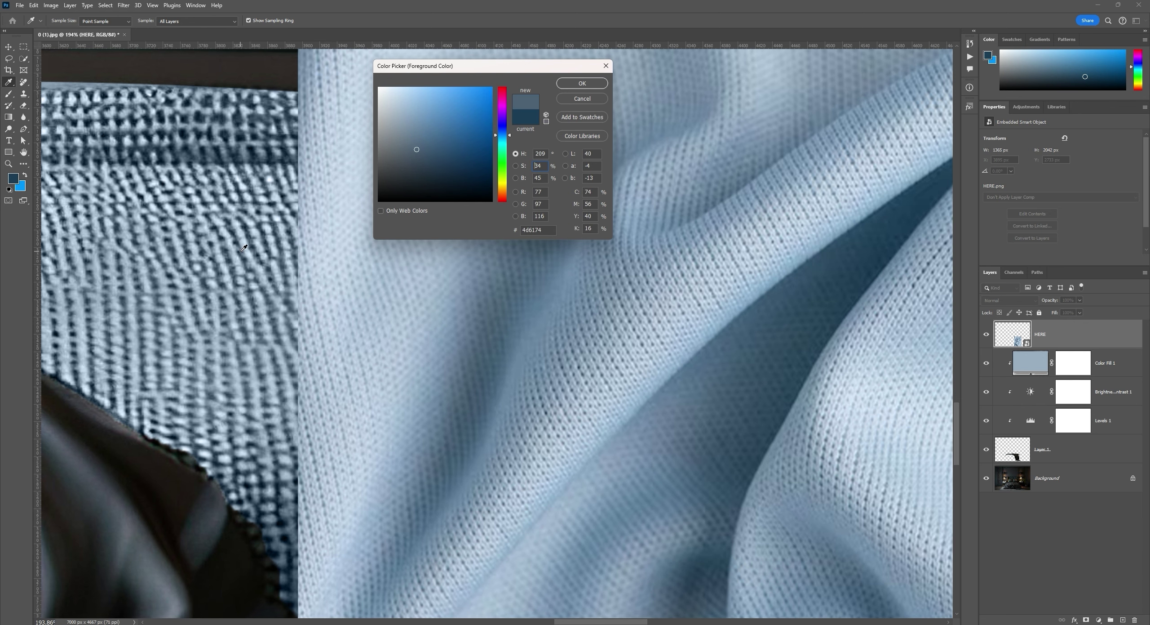
{"action": "left_click", "coordinate": [243, 248]}
Step: Sample several dark gaps between the throw's stitches up close and check them against the reference's deep fold
{"action": "key", "text": "ctrl+plus"}
{"action": "key", "text": "ctrl+plus"}
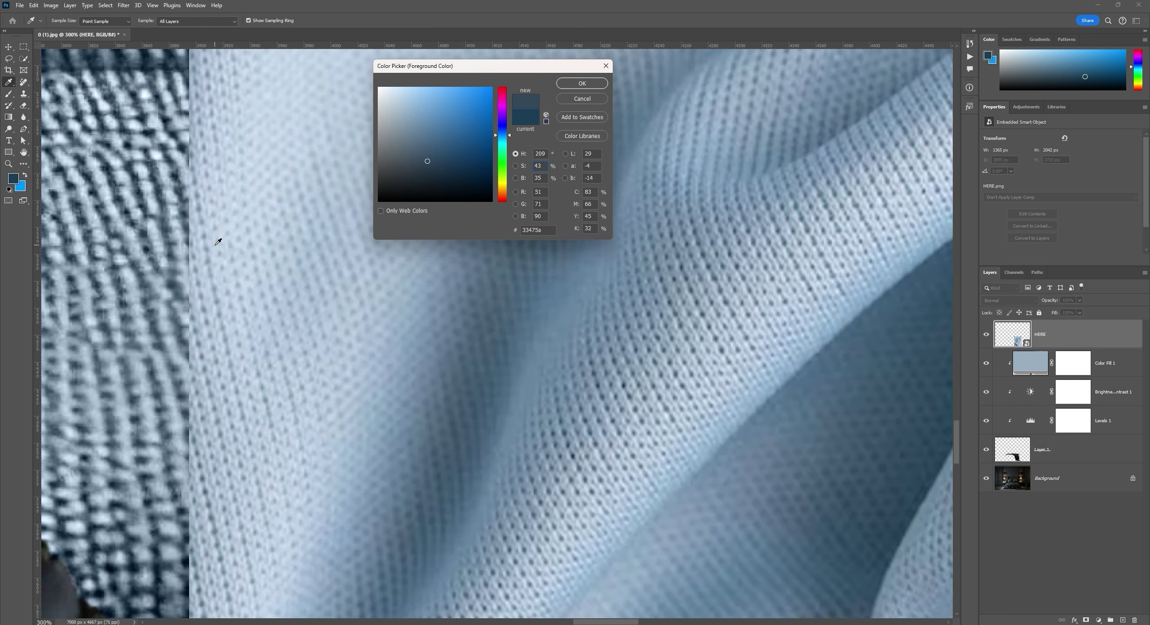
{"action": "left_click", "coordinate": [145, 233]}
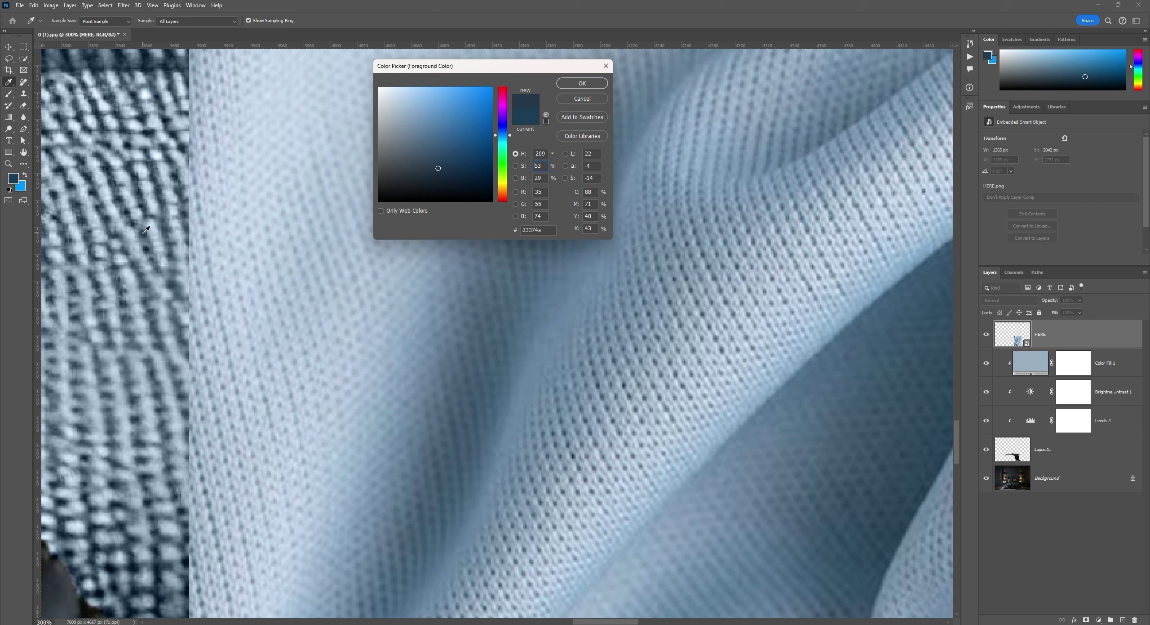
{"action": "left_click", "coordinate": [162, 190]}
{"action": "left_click", "coordinate": [166, 199]}
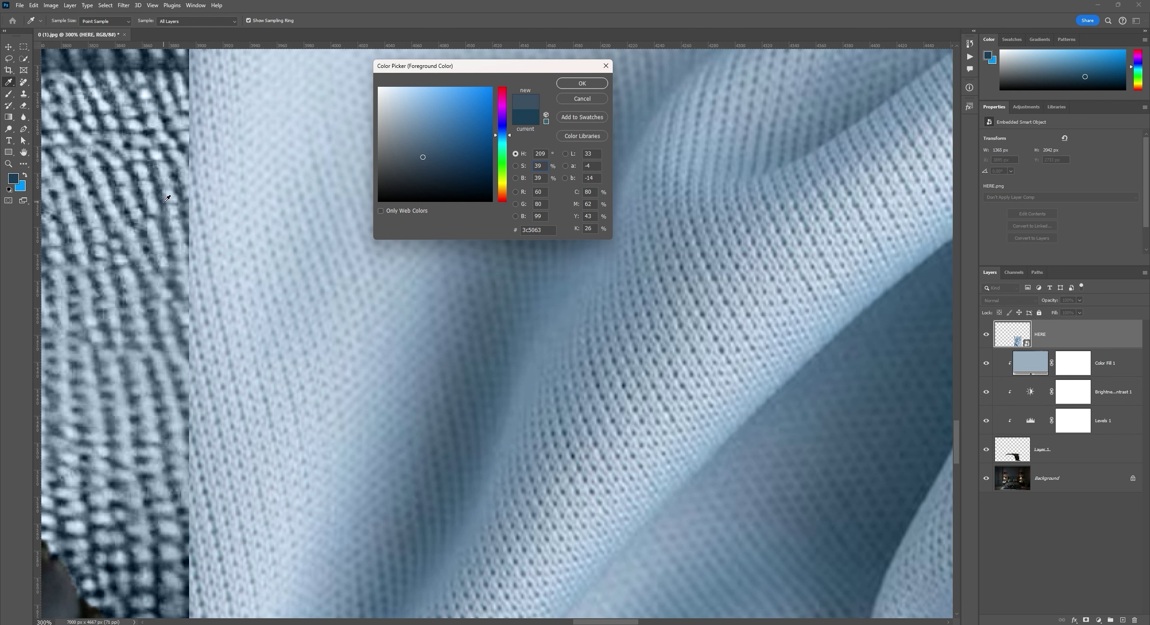
{"action": "left_click", "coordinate": [138, 175]}
{"action": "left_click", "coordinate": [116, 178]}
{"action": "left_click", "coordinate": [109, 166]}
{"action": "key", "text": "ctrl+minus"}
{"action": "key", "text": "ctrl+minus"}
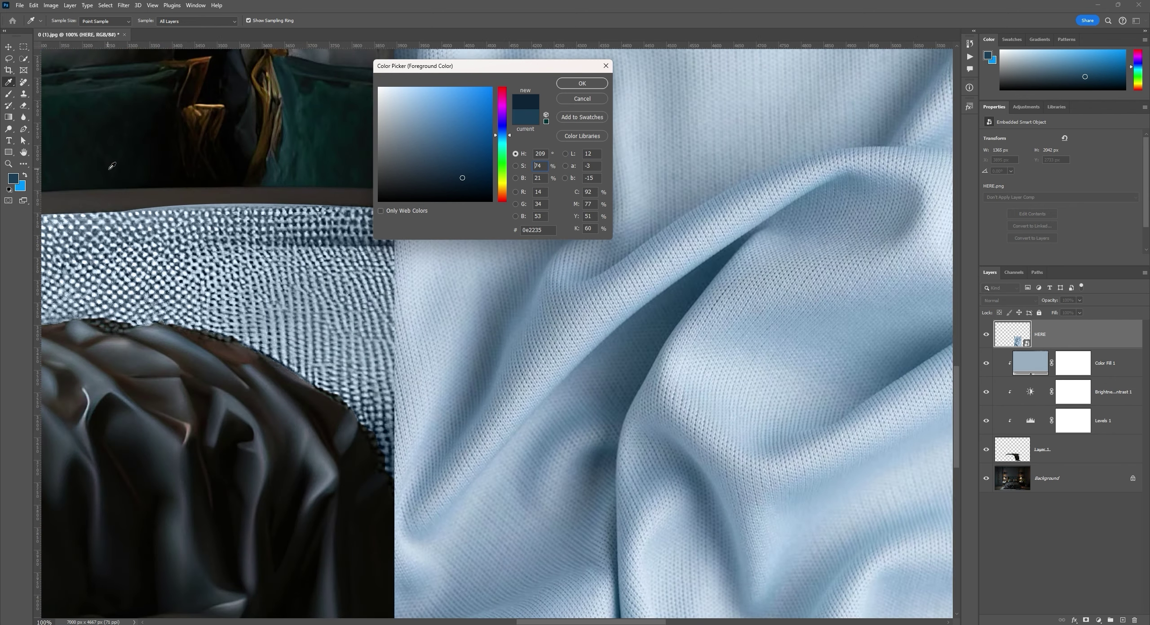
{"action": "left_click", "coordinate": [720, 257]}
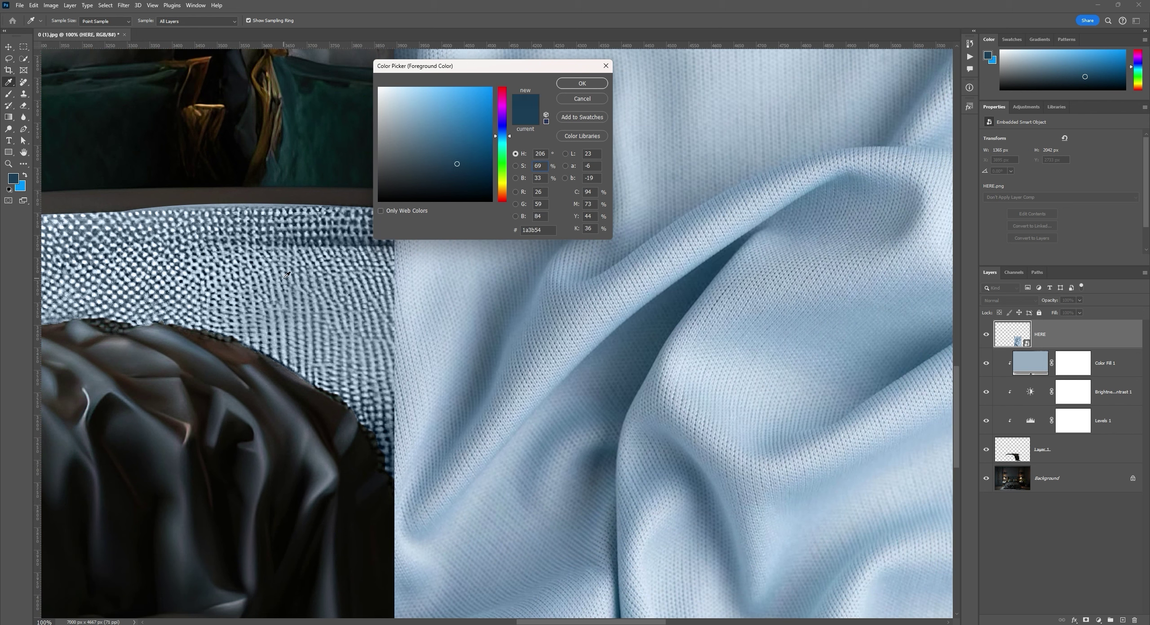
Step: Compare light tones by sampling the reference's raised fold and the throw's bright stitches alternately
{"action": "key", "text": "ctrl+plus"}
{"action": "key", "text": "ctrl+plus"}
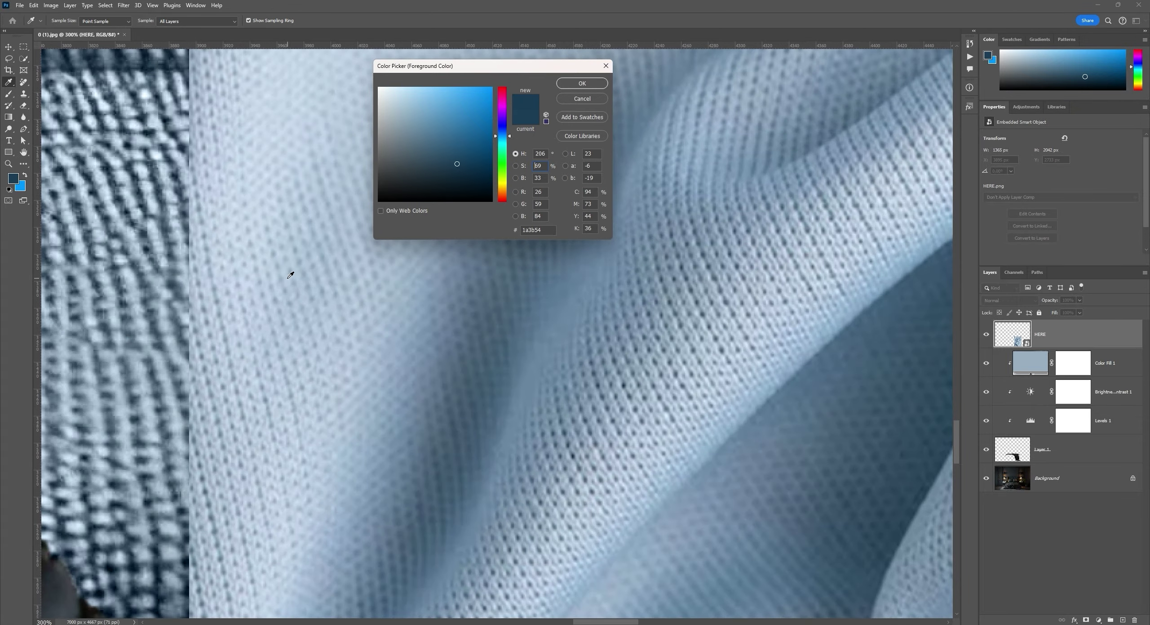
{"action": "left_click", "coordinate": [693, 317]}
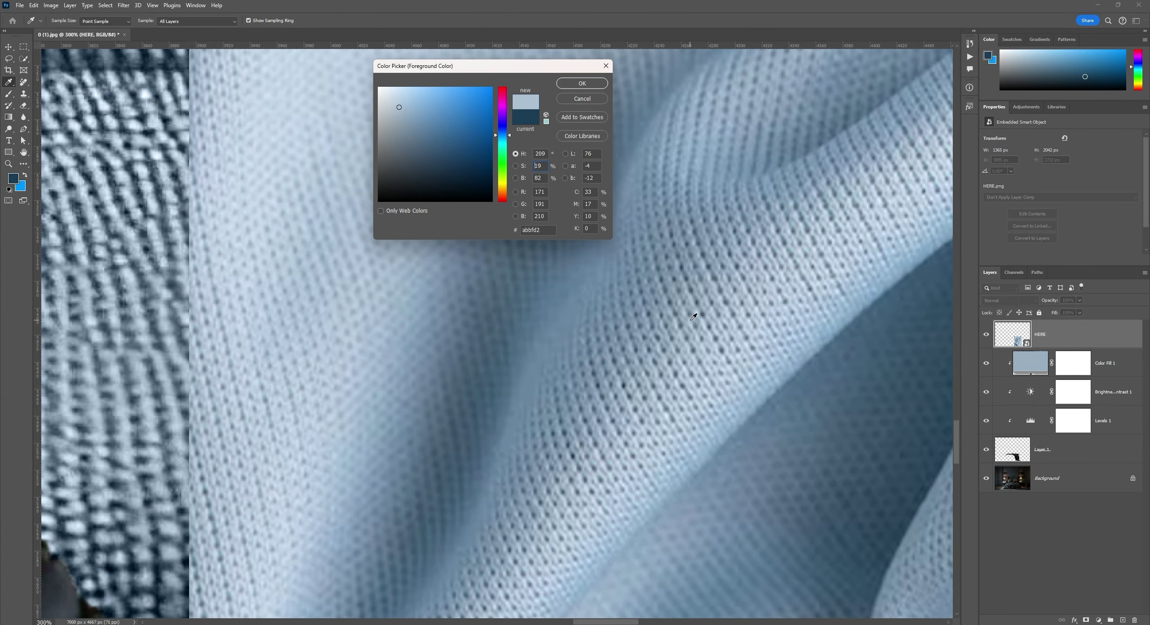
{"action": "key", "text": "ctrl+minus"}
{"action": "key", "text": "ctrl+minus"}
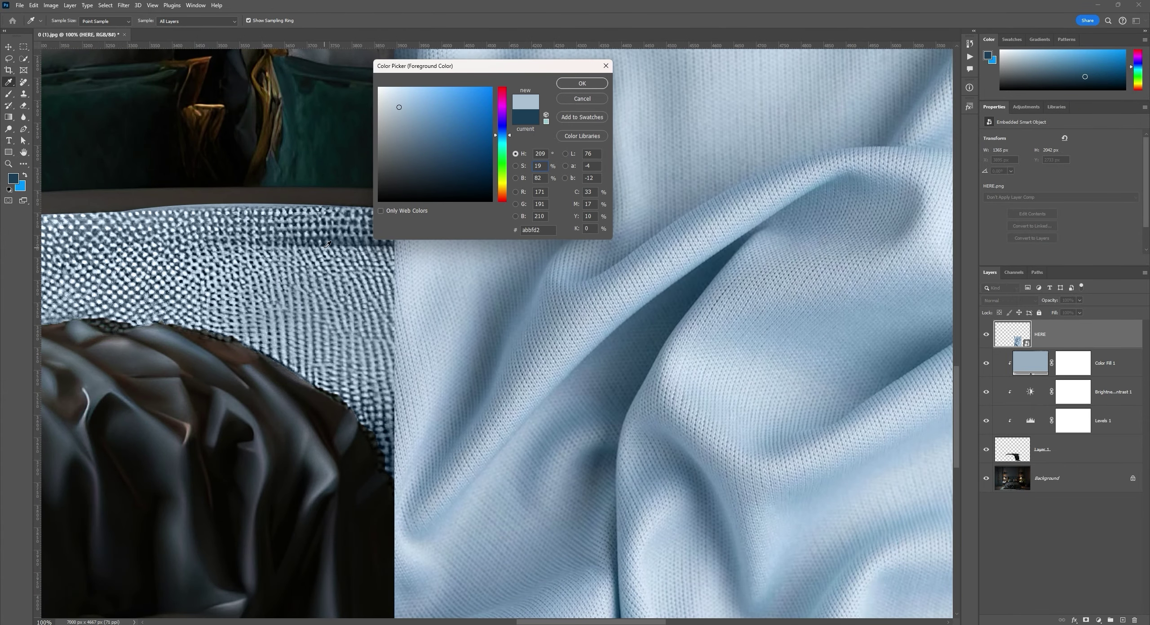
{"action": "key", "text": "ctrl+plus"}
{"action": "key", "text": "ctrl+plus"}
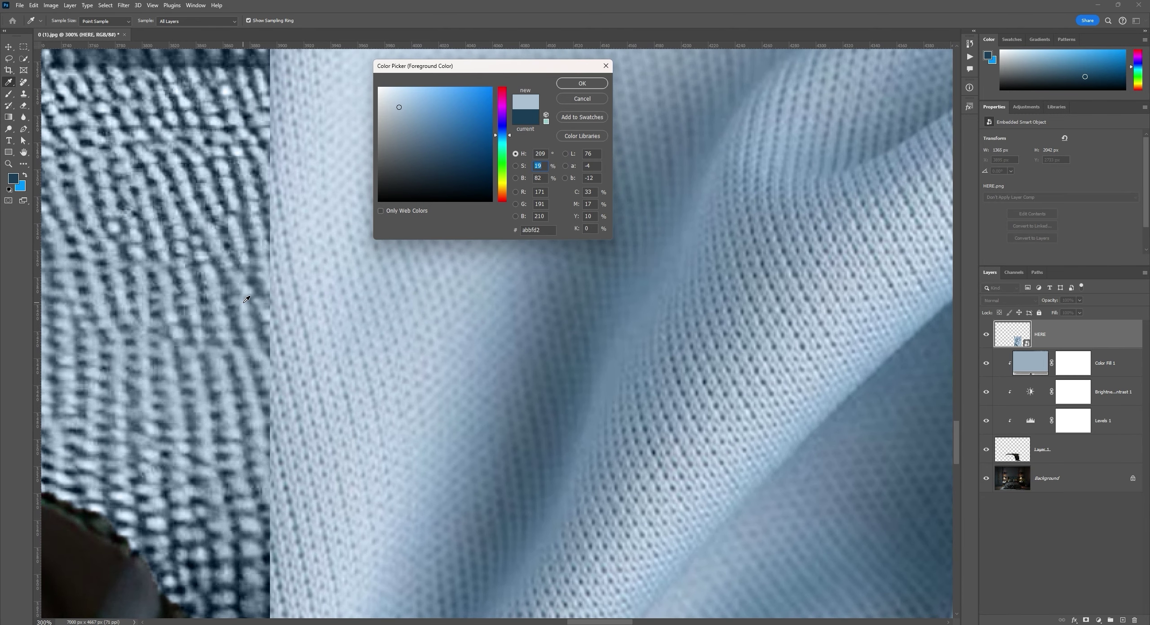
{"action": "left_click", "coordinate": [246, 299]}
{"action": "left_click", "coordinate": [737, 389]}
{"action": "left_click", "coordinate": [130, 313]}
Step: Check both fabrics from a distance, and resample a highlight on the reference's fold and a bright stitch on the throw
{"action": "key", "text": "ctrl+minus"}
{"action": "key", "text": "ctrl+minus"}
{"action": "key", "text": "ctrl+minus"}
{"action": "key", "text": "ctrl+minus"}
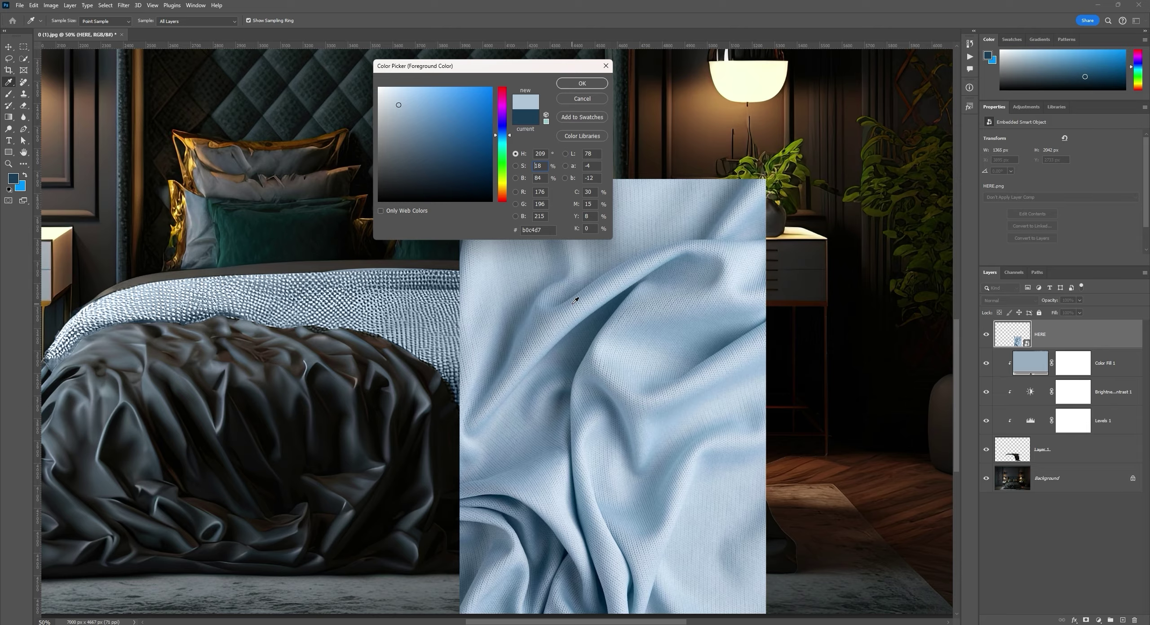
{"action": "key", "text": "ctrl+plus"}
{"action": "key", "text": "ctrl+plus"}
{"action": "key", "text": "ctrl+plus"}
{"action": "key", "text": "ctrl+plus"}
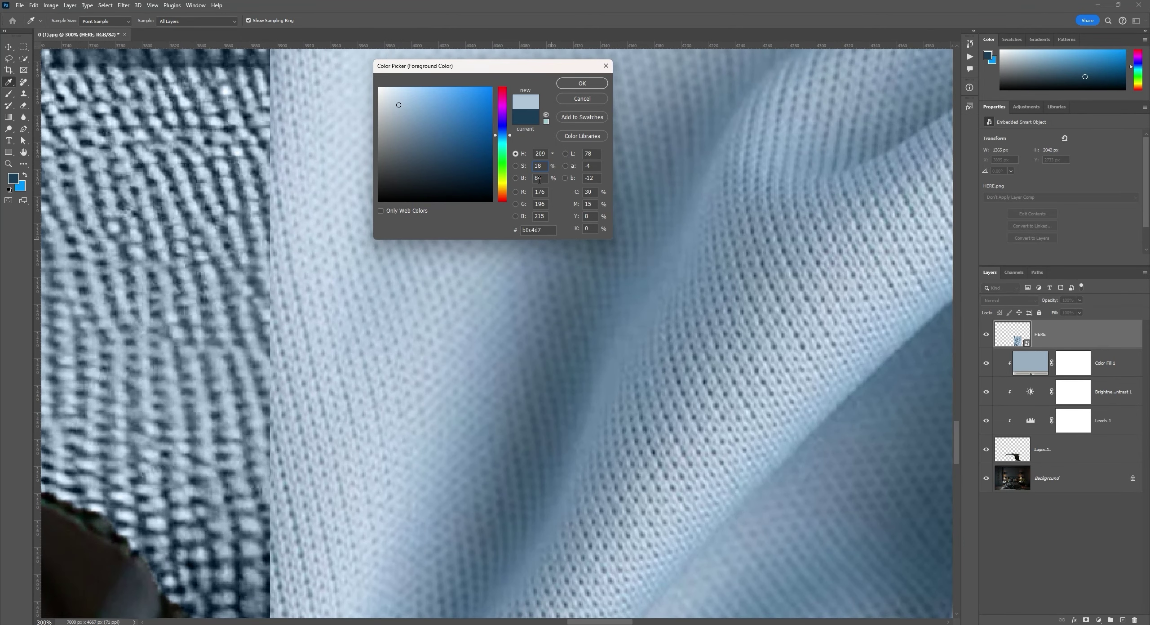
{"action": "left_click", "coordinate": [816, 274]}
{"action": "left_click", "coordinate": [212, 264]}
Step: Sample the highlights of both fabrics from farther away and close the Color Picker without keeping the color
{"action": "key", "text": "ctrl+minus"}
{"action": "key", "text": "ctrl+minus"}
{"action": "key", "text": "ctrl+minus"}
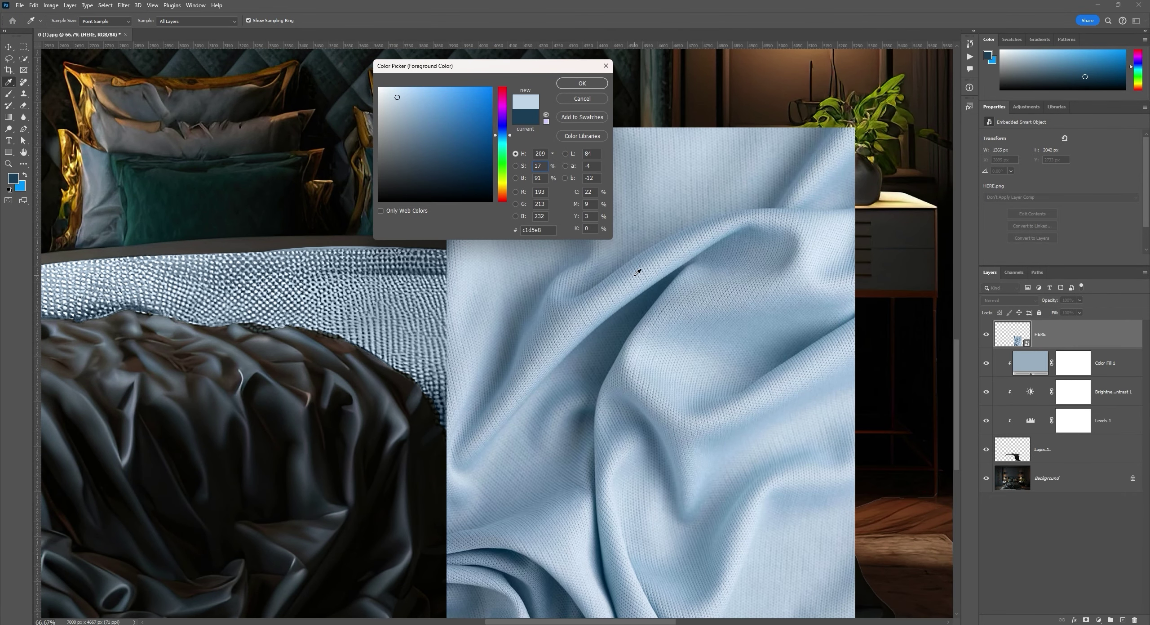
{"action": "left_click", "coordinate": [636, 266]}
{"action": "left_click", "coordinate": [383, 289]}
{"action": "left_click", "coordinate": [385, 288]}
{"action": "key", "text": "Escape"}
Step: Preview the throw without Levels 1, restore the adjustment, and set its white input level to 116
{"action": "left_click", "coordinate": [987, 421]}
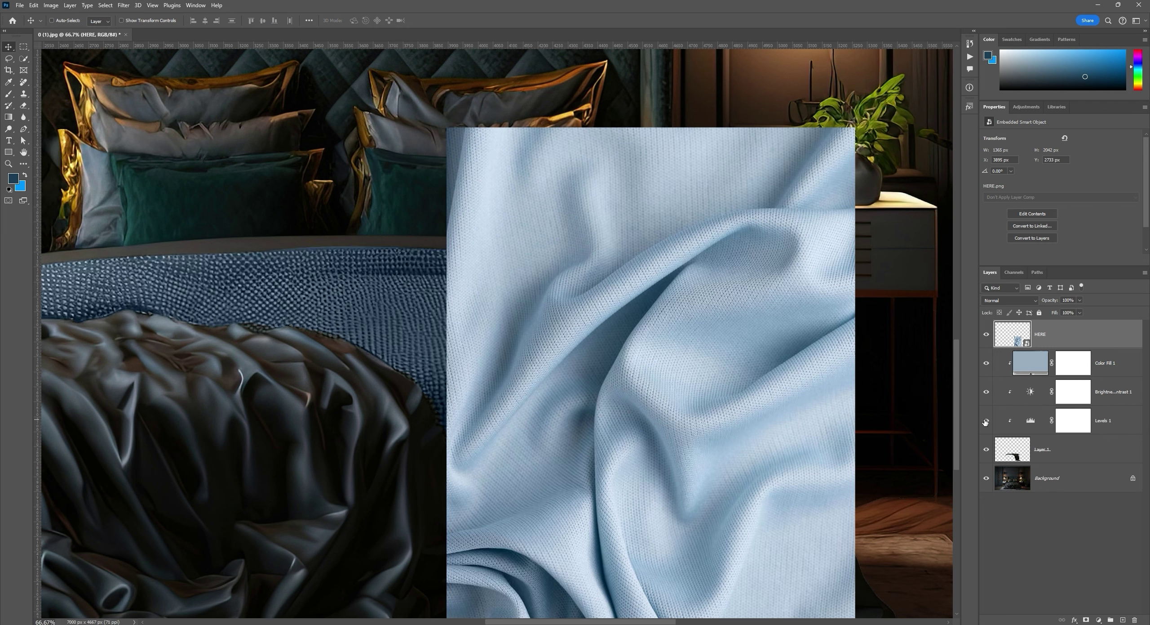
{"action": "left_click", "coordinate": [986, 420]}
{"action": "left_click", "coordinate": [1073, 420]}
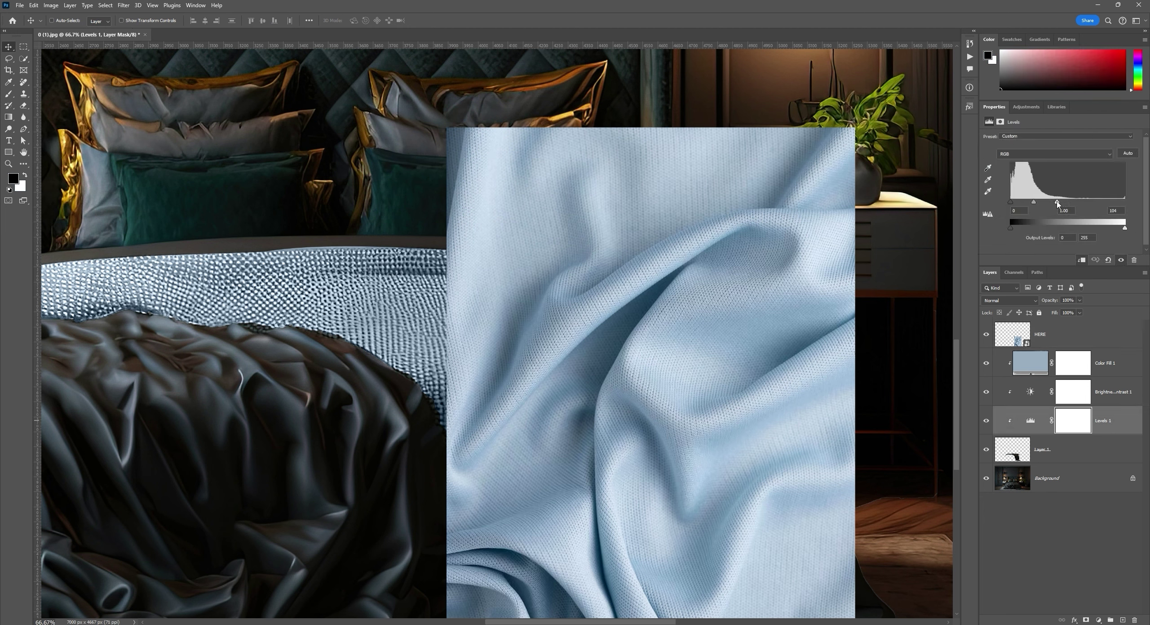
{"action": "left_click_drag", "start_coordinate": [1059, 203], "coordinate": [1069, 203]}
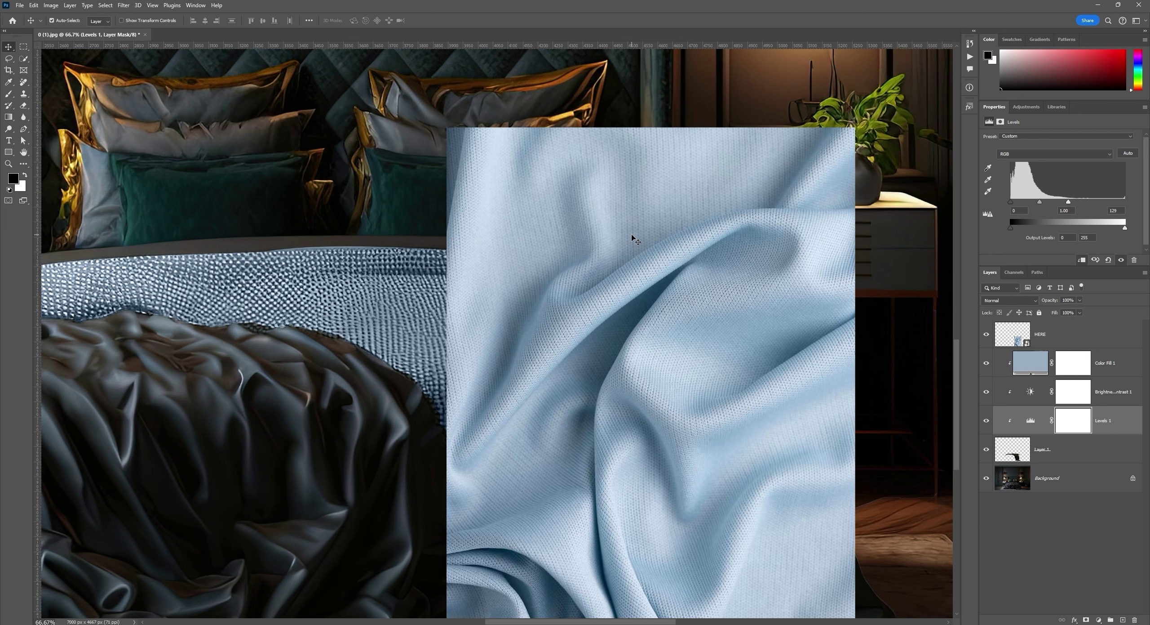
{"action": "key", "text": "ctrl+minus"}
{"action": "key", "text": "ctrl+minus"}
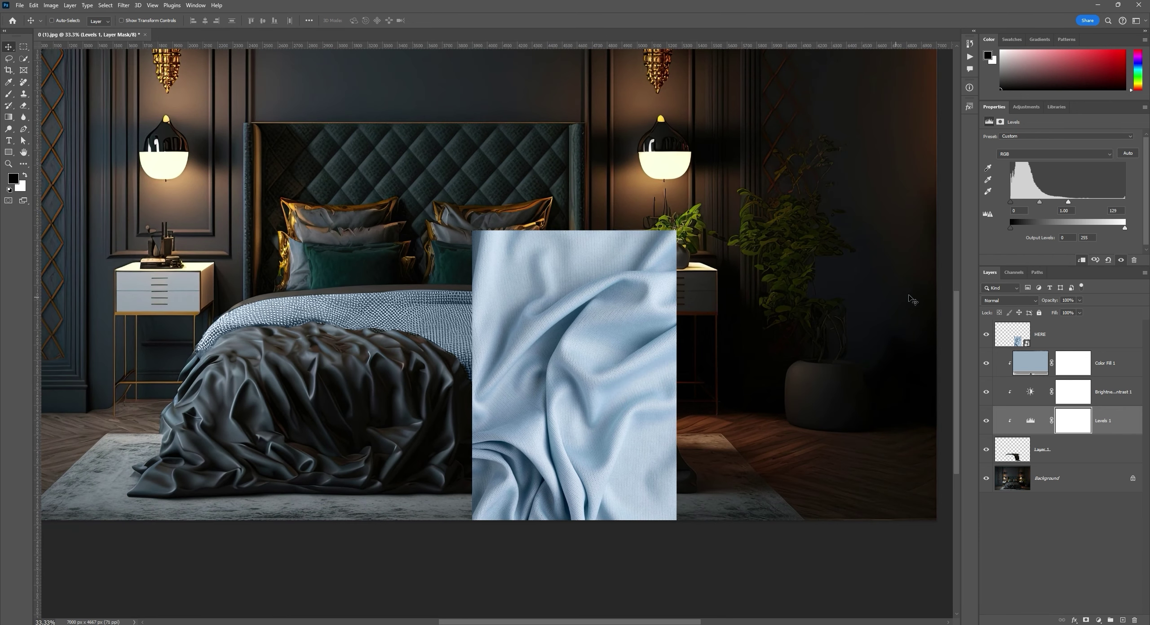
{"action": "left_click_drag", "start_coordinate": [1068, 203], "coordinate": [1063, 203]}
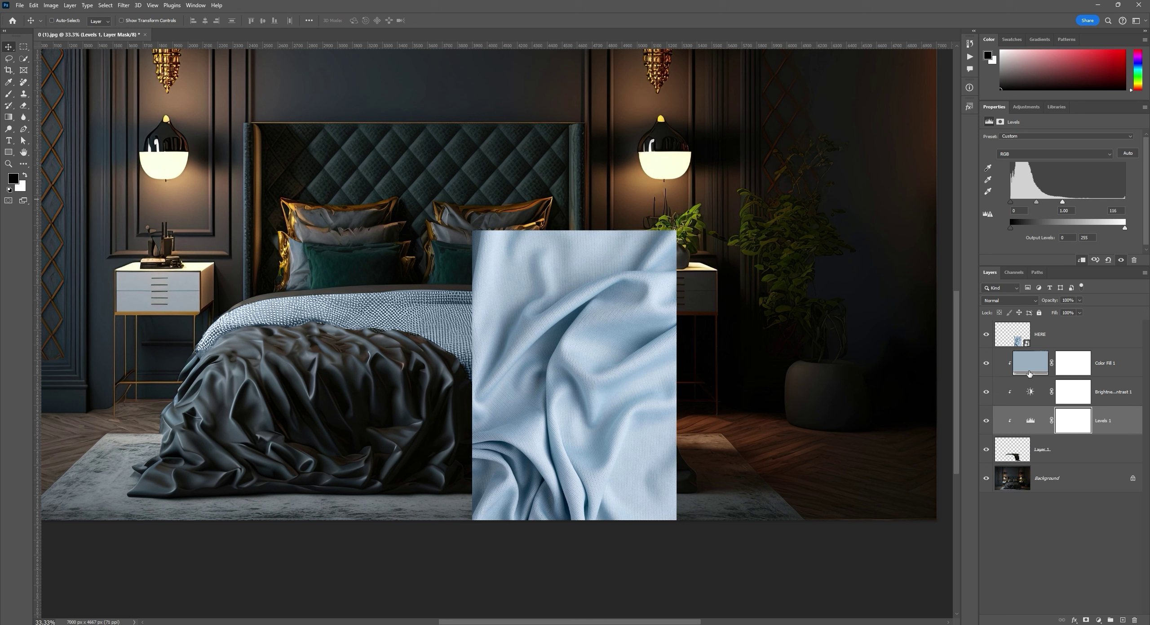
Step: Add a layer mask to the HERE reference and paint black with a soft brush to fade its edge over the throw
{"action": "left_click", "coordinate": [1034, 342]}
{"action": "left_click", "coordinate": [1087, 619]}
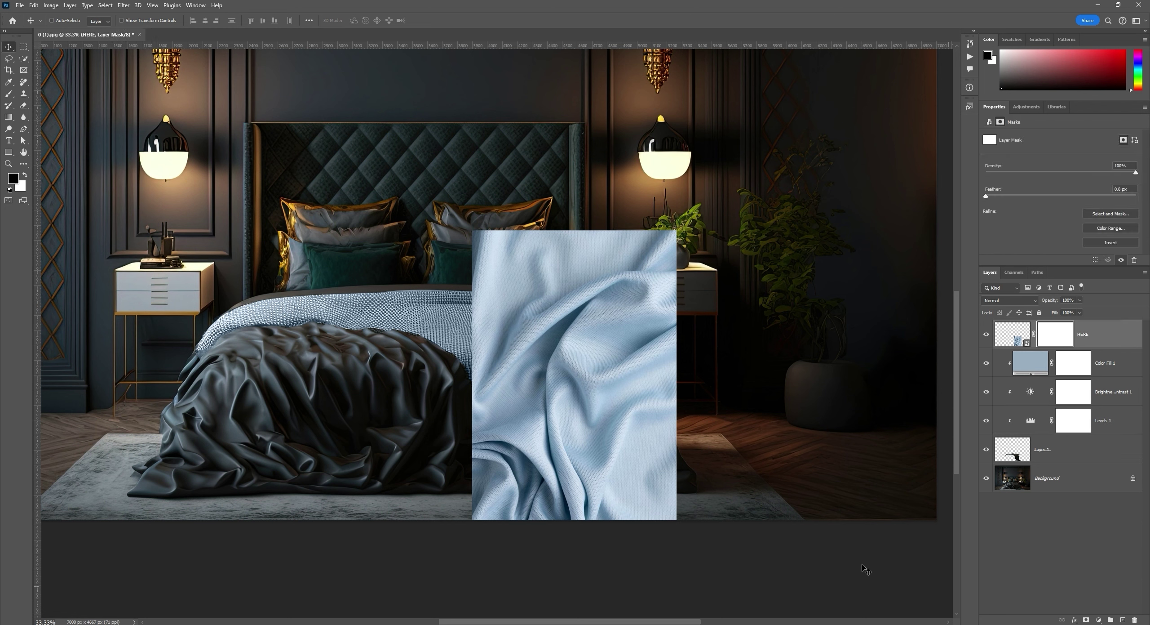
{"action": "key", "text": "b"}
{"action": "left_click_drag", "start_coordinate": [482, 334], "coordinate": [421, 352]}
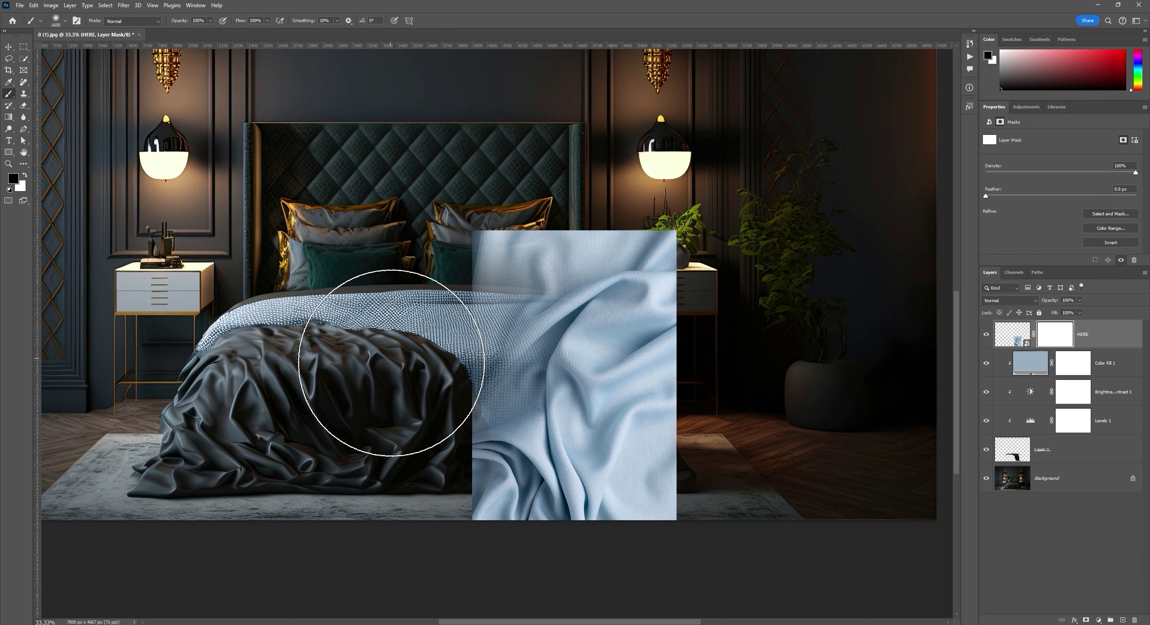
Step: Move the masked fabric reference across the throw to compare the knit up close and place it beside the bed's right side
{"action": "left_click", "coordinate": [1012, 334]}
{"action": "key", "text": "v"}
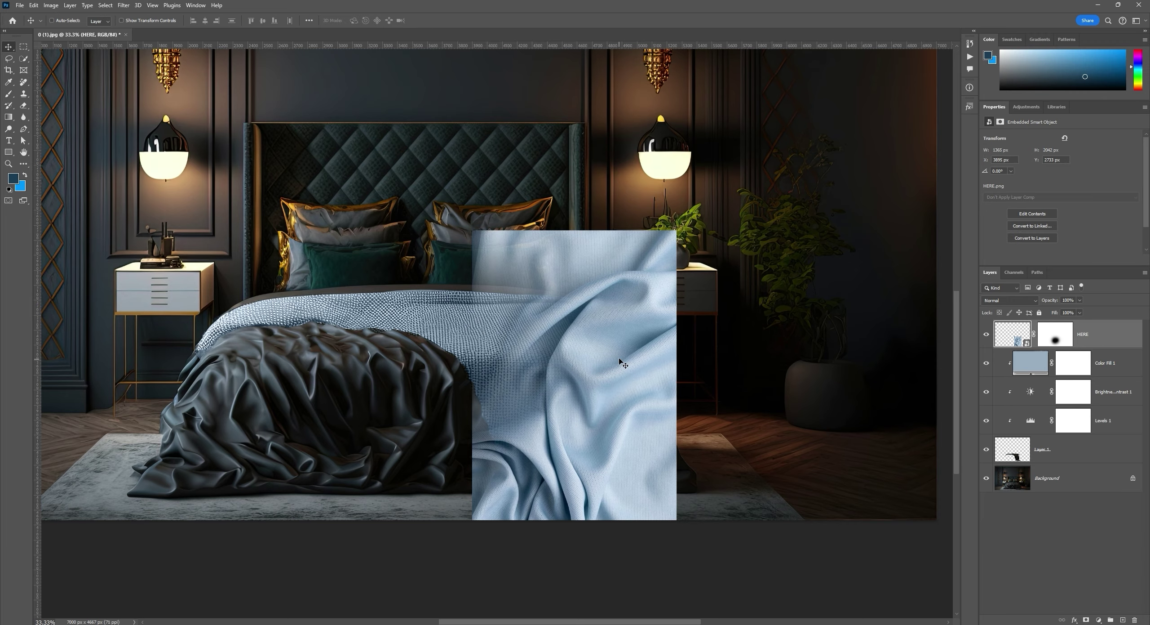
{"action": "left_click_drag", "start_coordinate": [624, 364], "coordinate": [538, 347]}
{"action": "scroll", "coordinate": [418, 335], "scroll_direction": "up", "scroll_amount": 5}
{"action": "left_click_drag", "start_coordinate": [665, 335], "coordinate": [452, 371]}
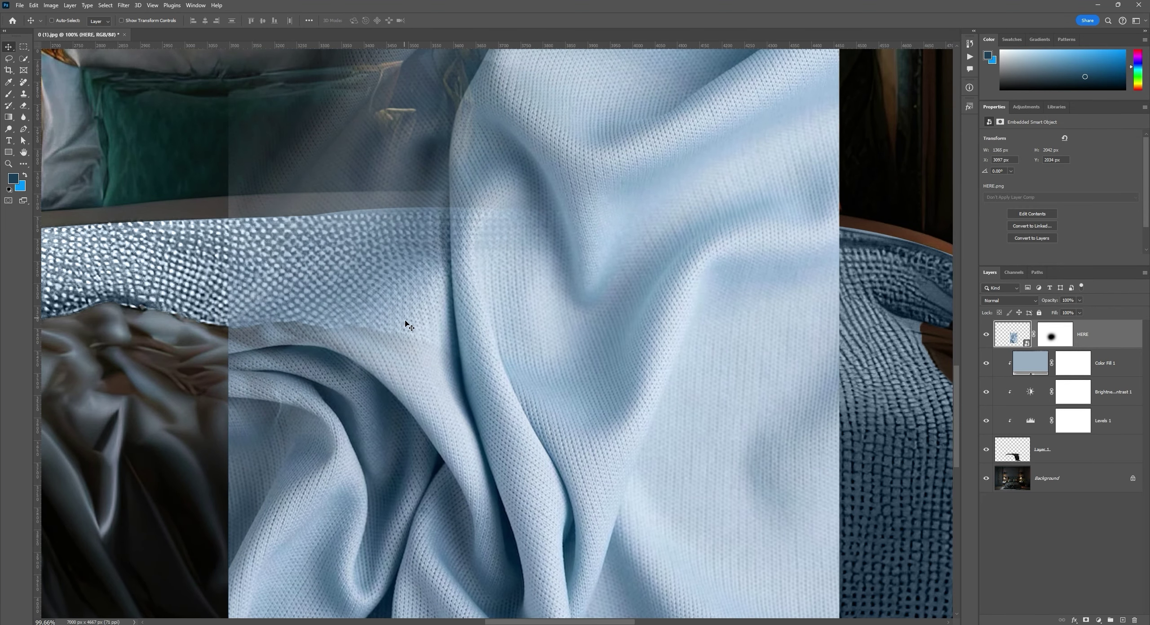
{"action": "left_click_drag", "start_coordinate": [409, 325], "coordinate": [769, 332]}
{"action": "scroll", "coordinate": [450, 324], "scroll_direction": "down", "scroll_amount": 5}
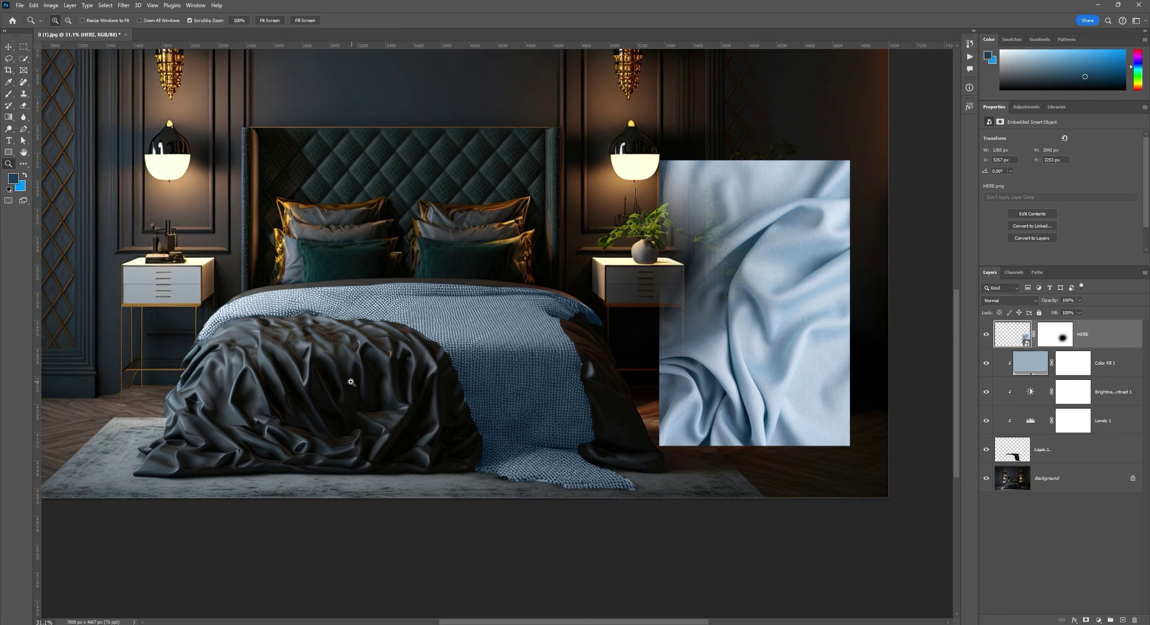
Step: Examine the whole throw and move the fabric reference back over its hanging section
{"action": "key", "text": "z"}
{"action": "left_click_drag", "start_coordinate": [349, 383], "coordinate": [453, 402]}
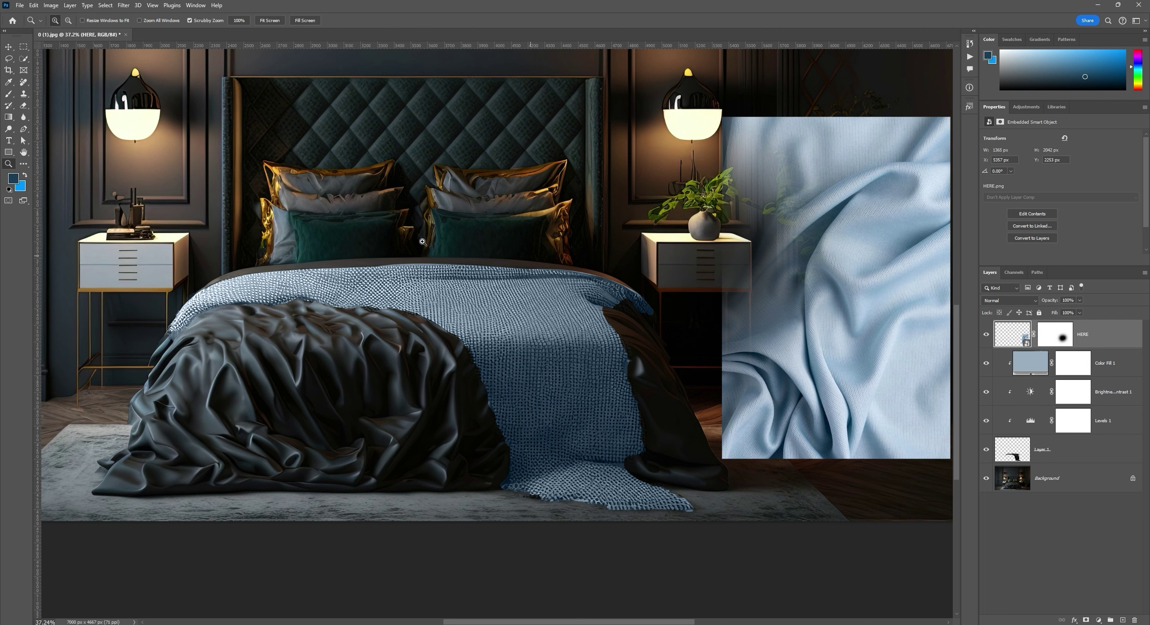
{"action": "key", "text": "v"}
{"action": "left_click_drag", "start_coordinate": [837, 290], "coordinate": [617, 376]}
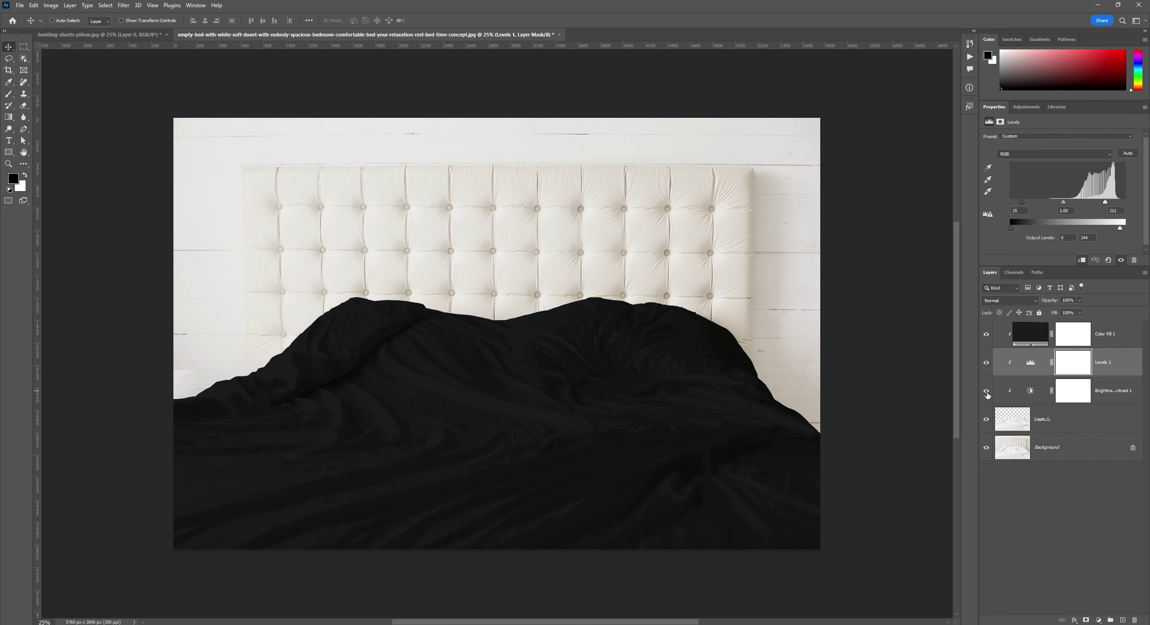
Step: Select the black Color Fill 1 layer above the duvet's adjustments in the white tufted-headboard bedroom document
{"action": "mouse_move", "coordinate": [987, 393]}
{"action": "left_mouse_down"}
{"action": "mouse_move", "coordinate": [987, 335]}
{"action": "mouse_move", "coordinate": [987, 382]}
{"action": "left_mouse_up"}
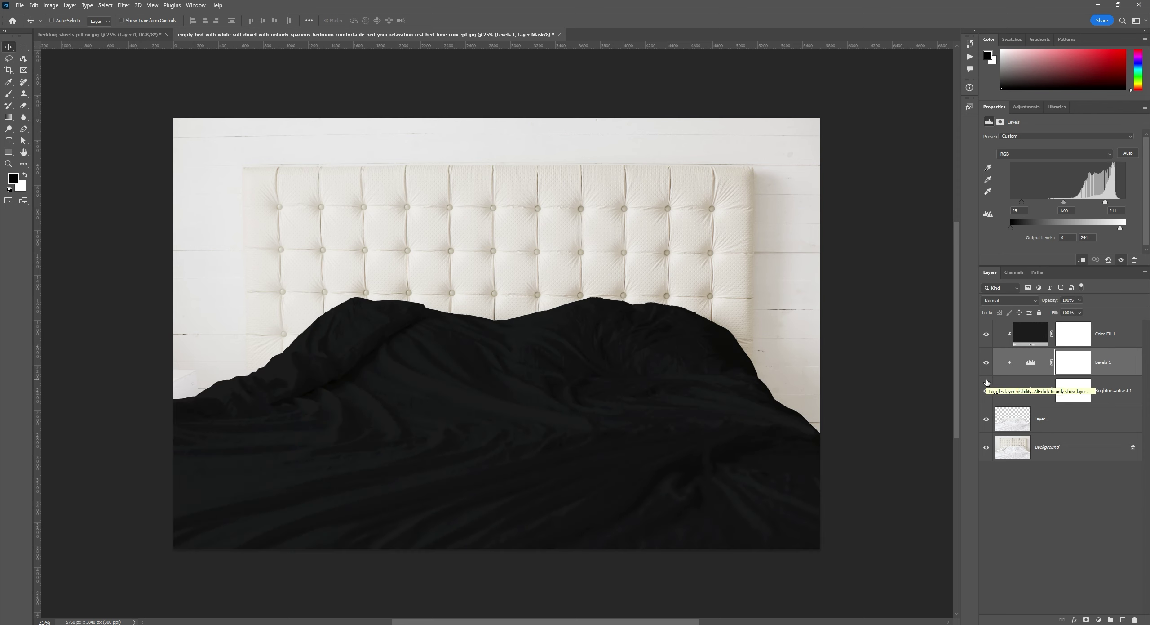
{"action": "left_click", "coordinate": [1036, 337]}
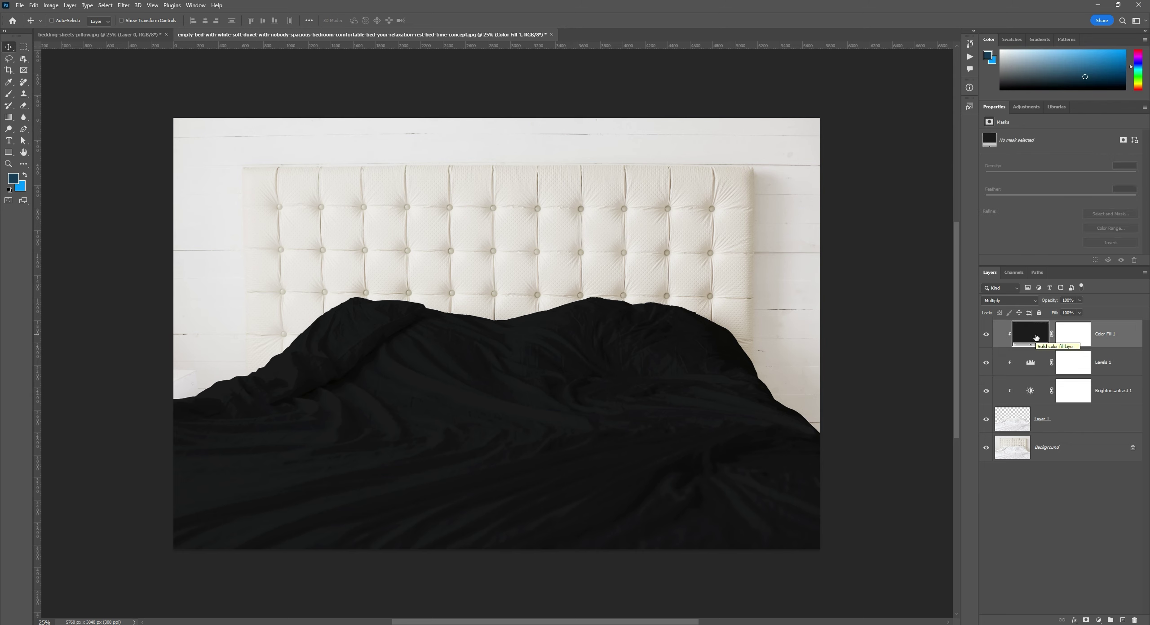